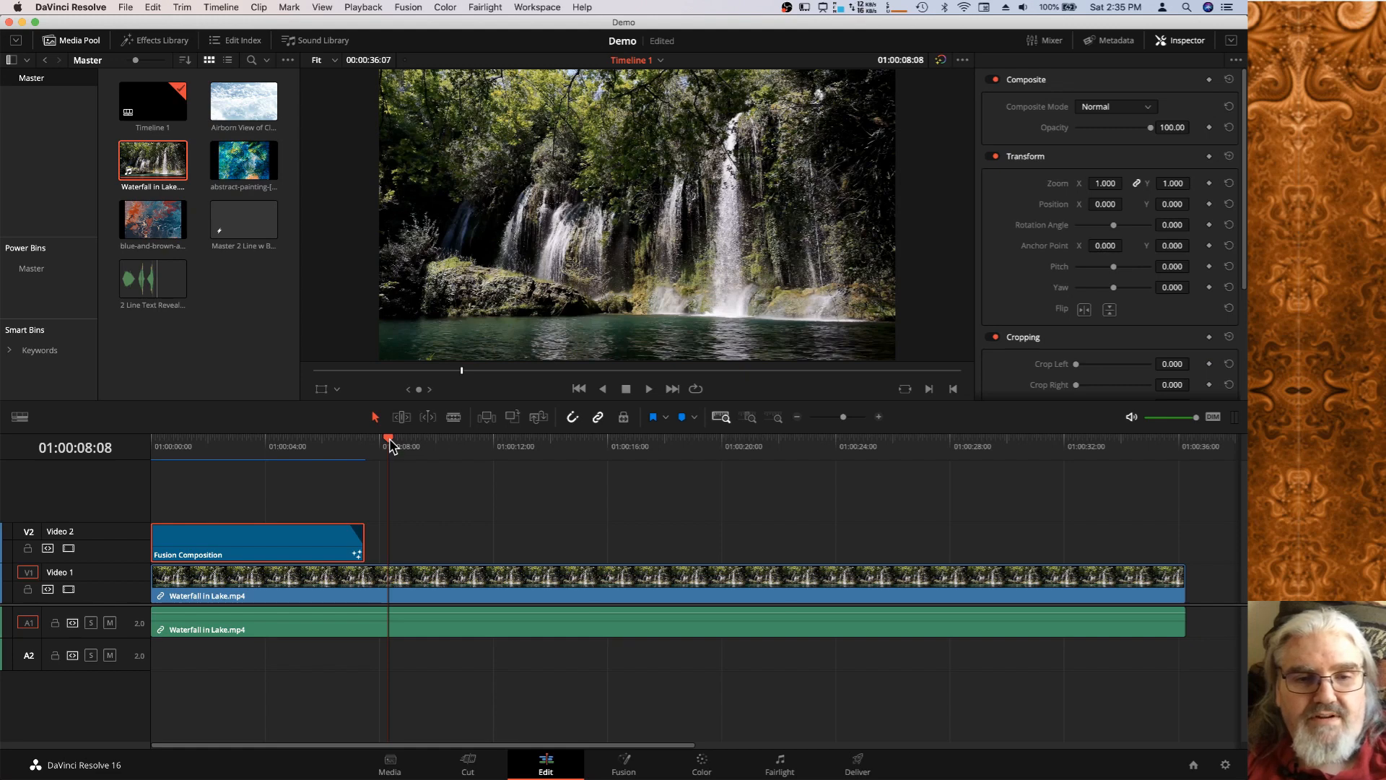
Play the timeline from its start past the end of the Fusion Composition title on Video 2.
key(Home)
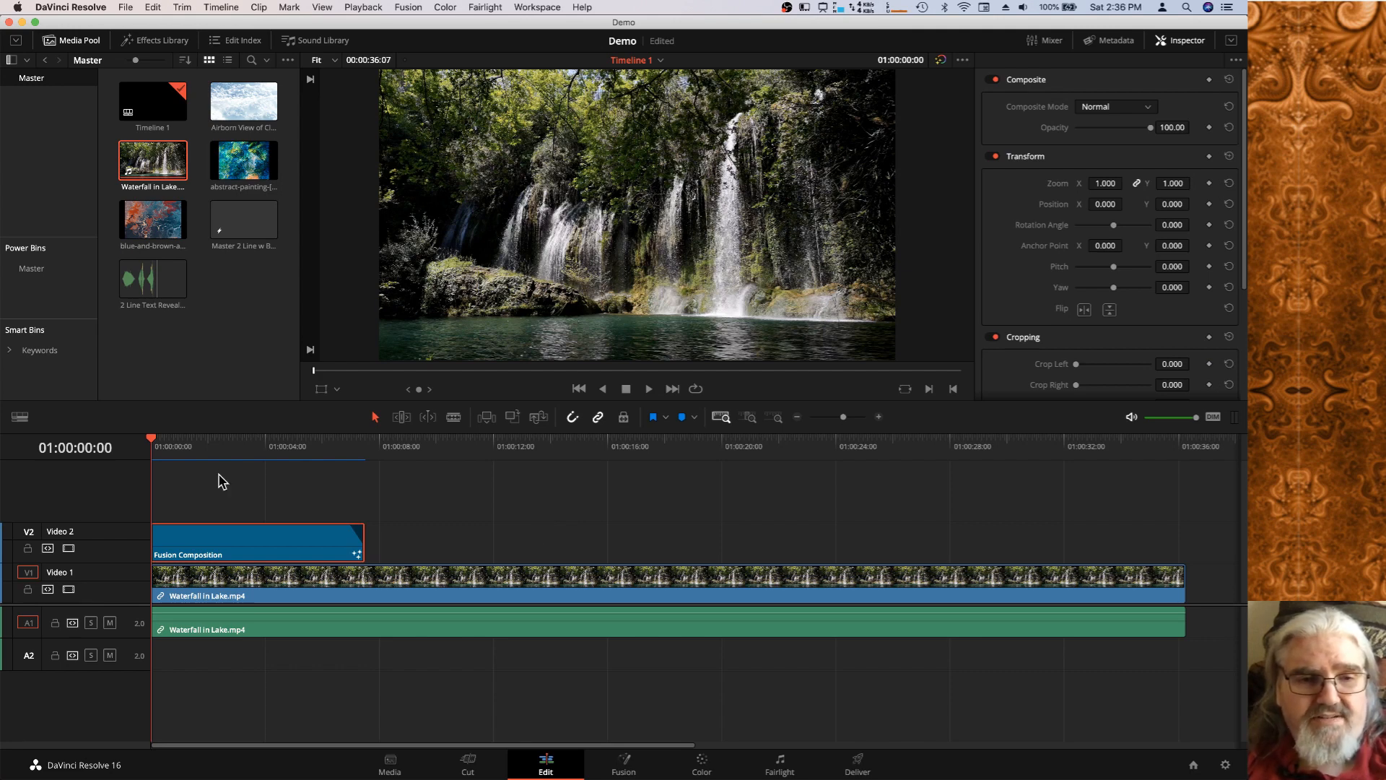
click(442, 509)
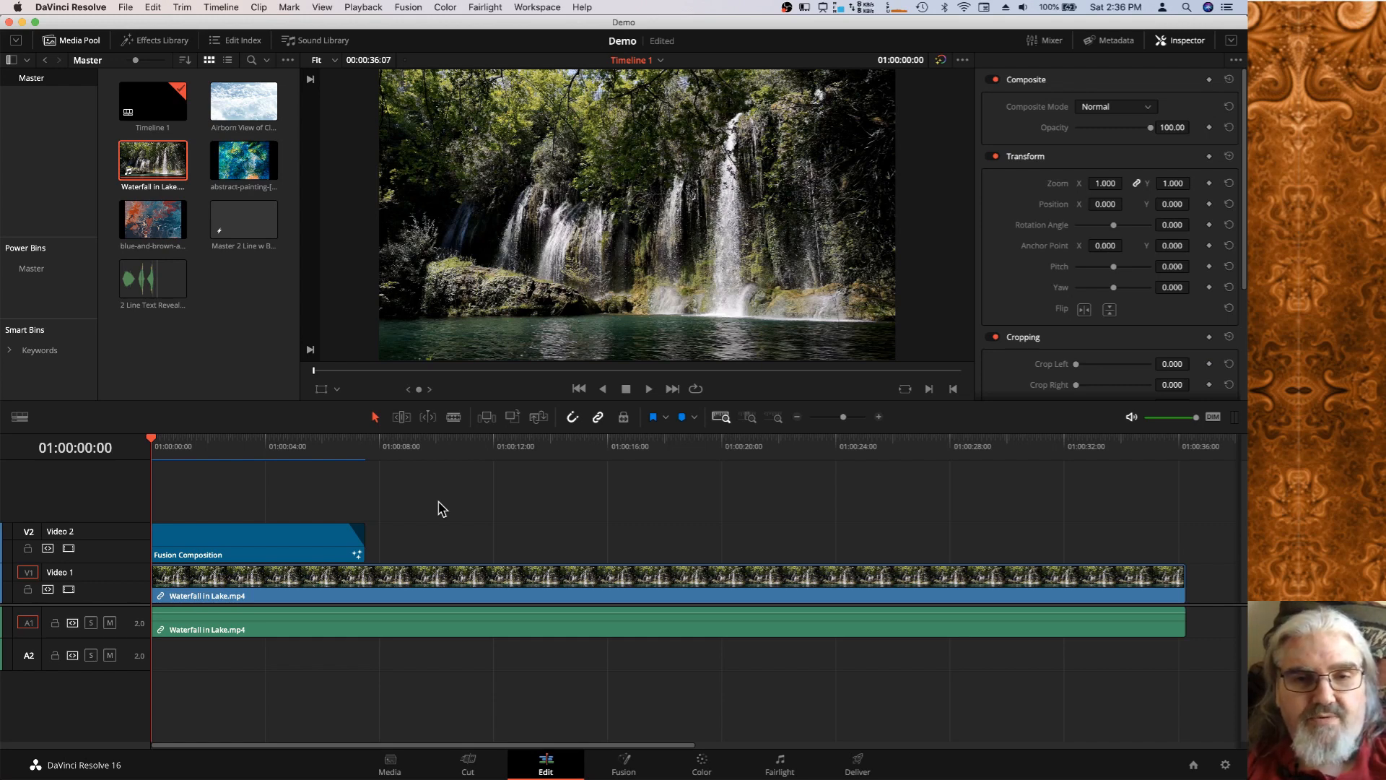
key(space)
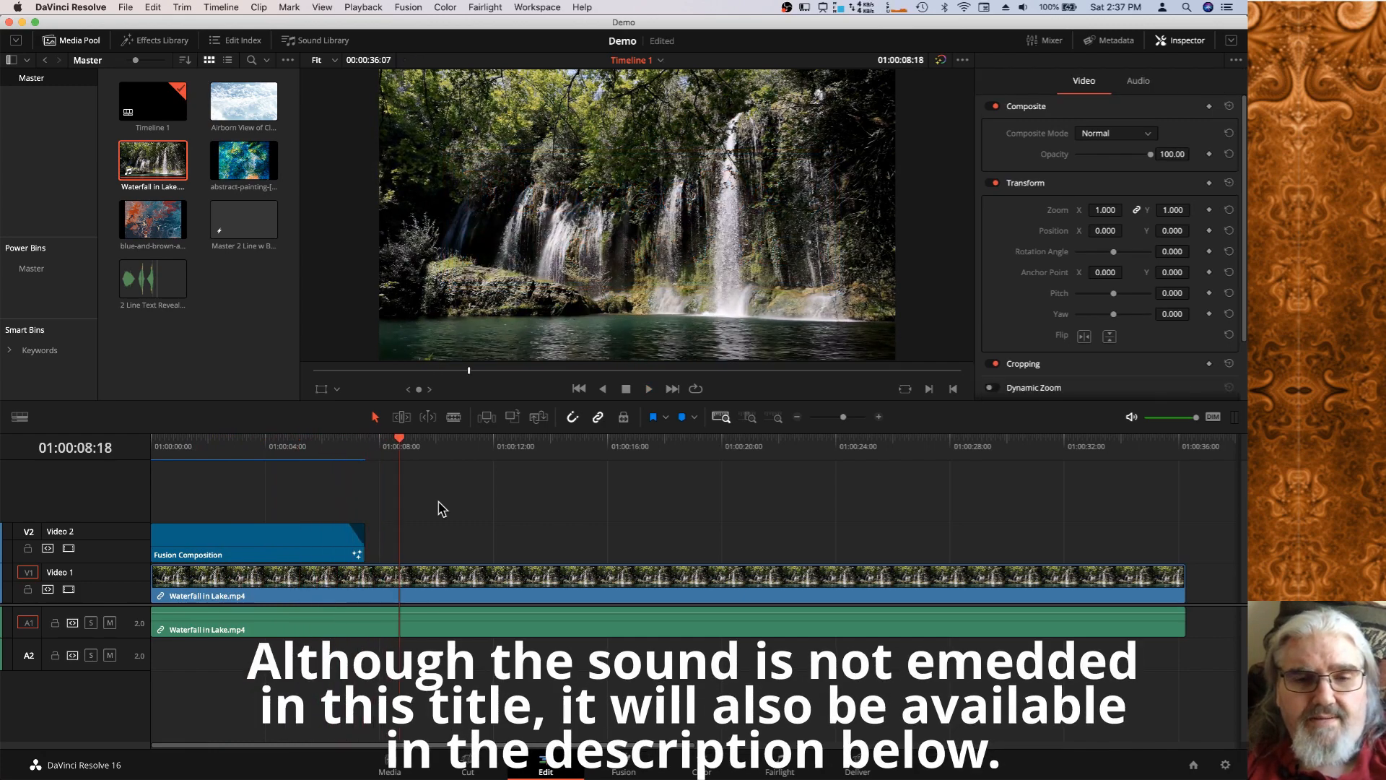
Open the Video 2 Fusion Composition clip on the Fusion page and display frame 115 in a single enlarged viewer.
click(275, 552)
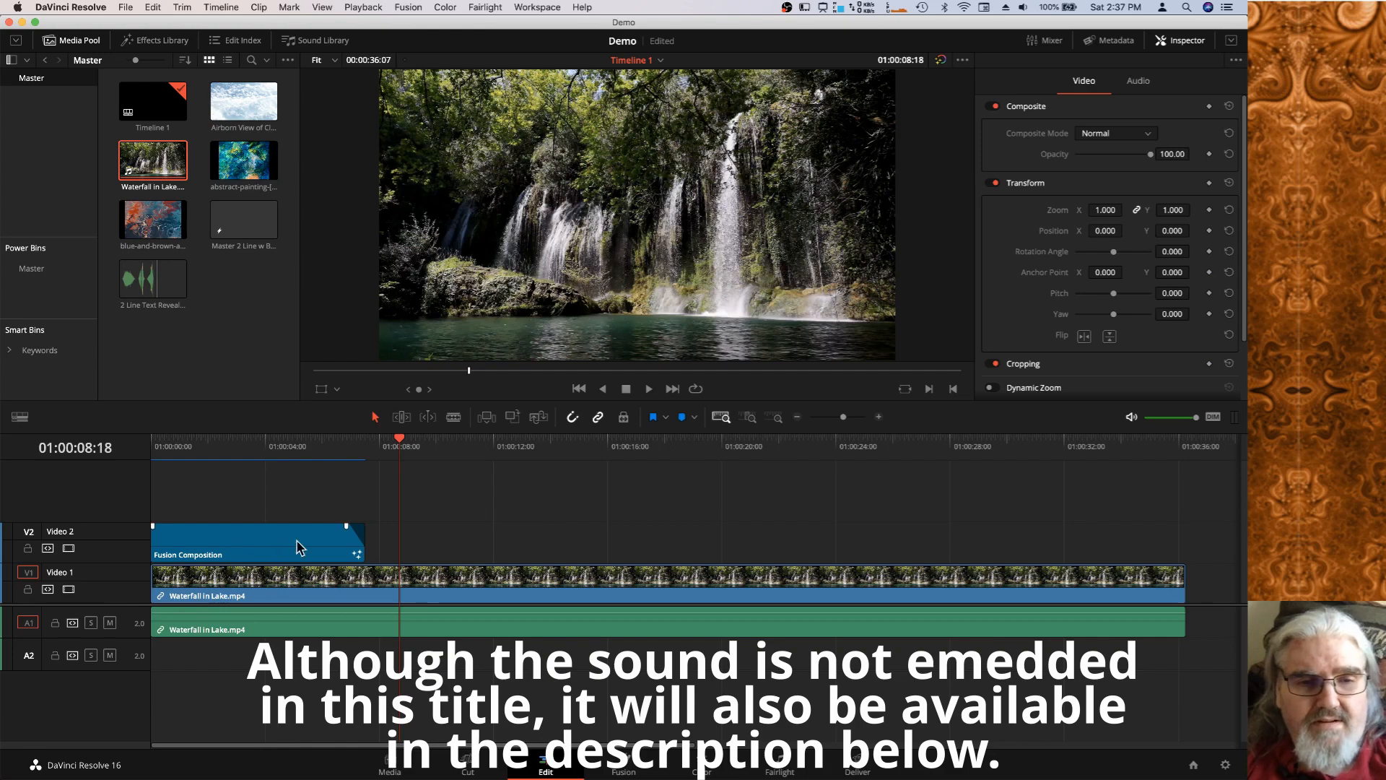
drag(402, 442, 255, 462)
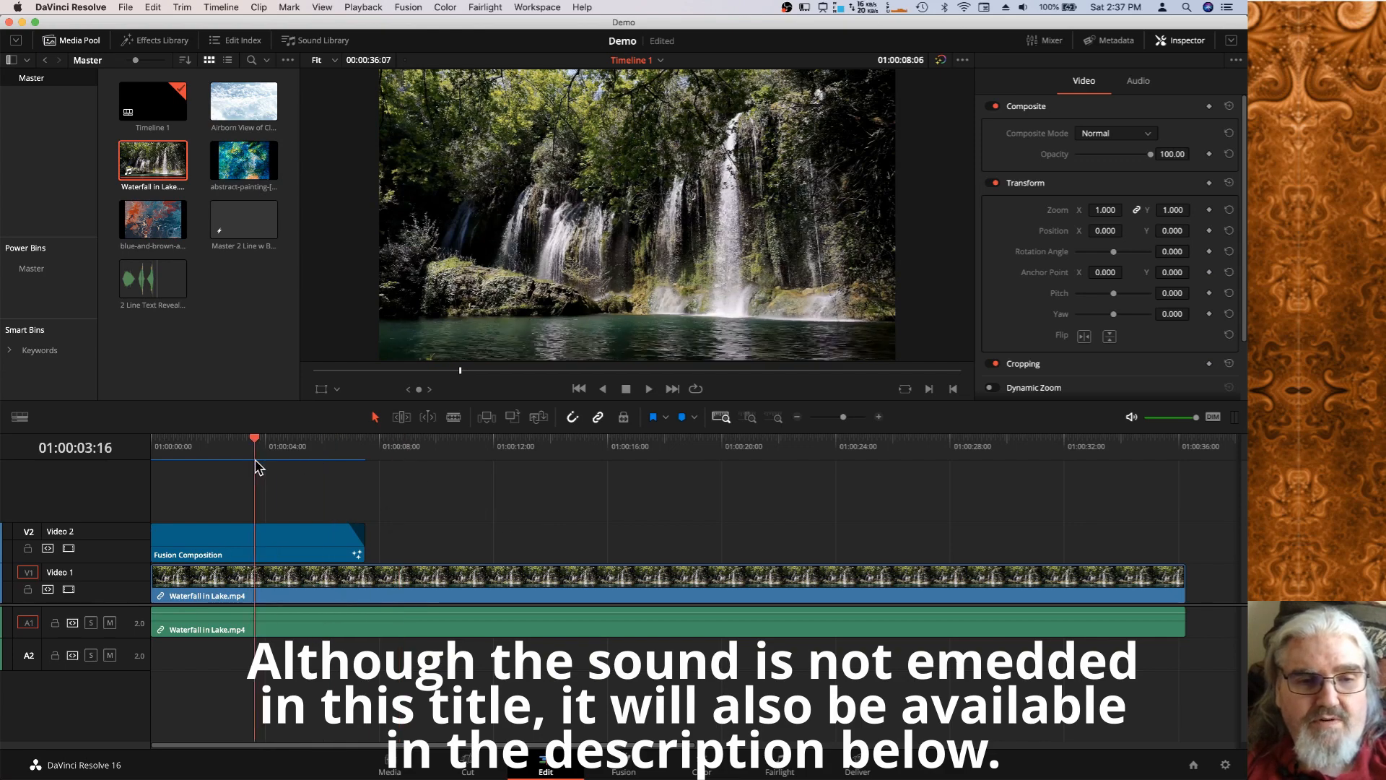
click(278, 543)
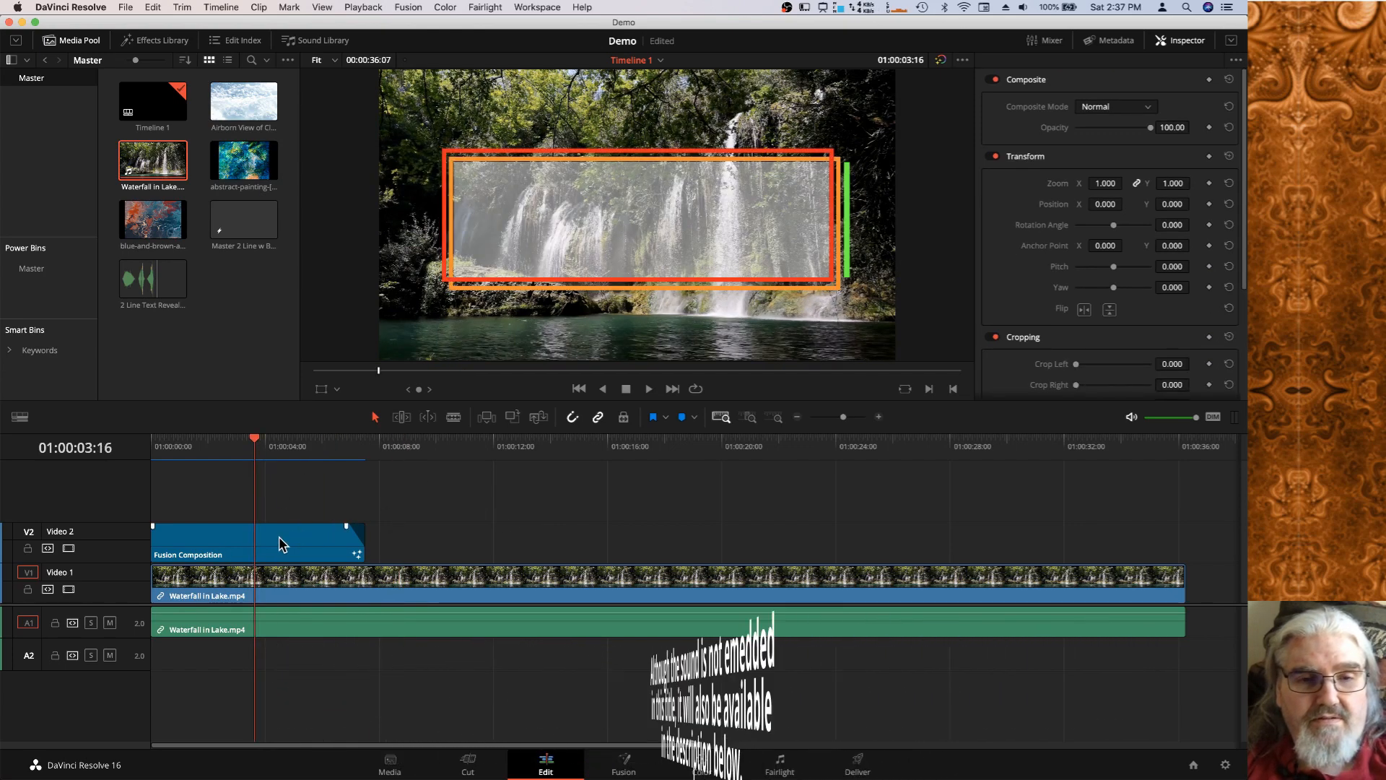
click(279, 537)
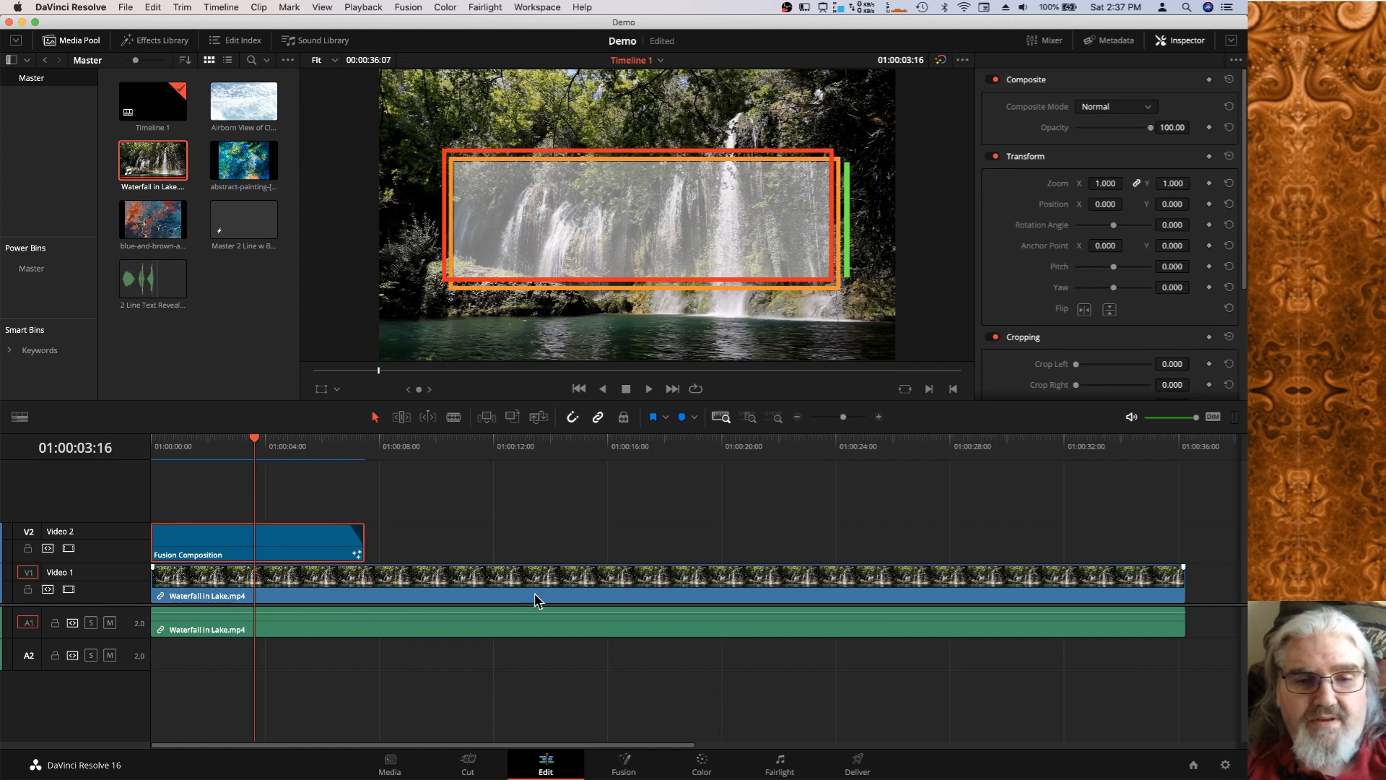
click(631, 768)
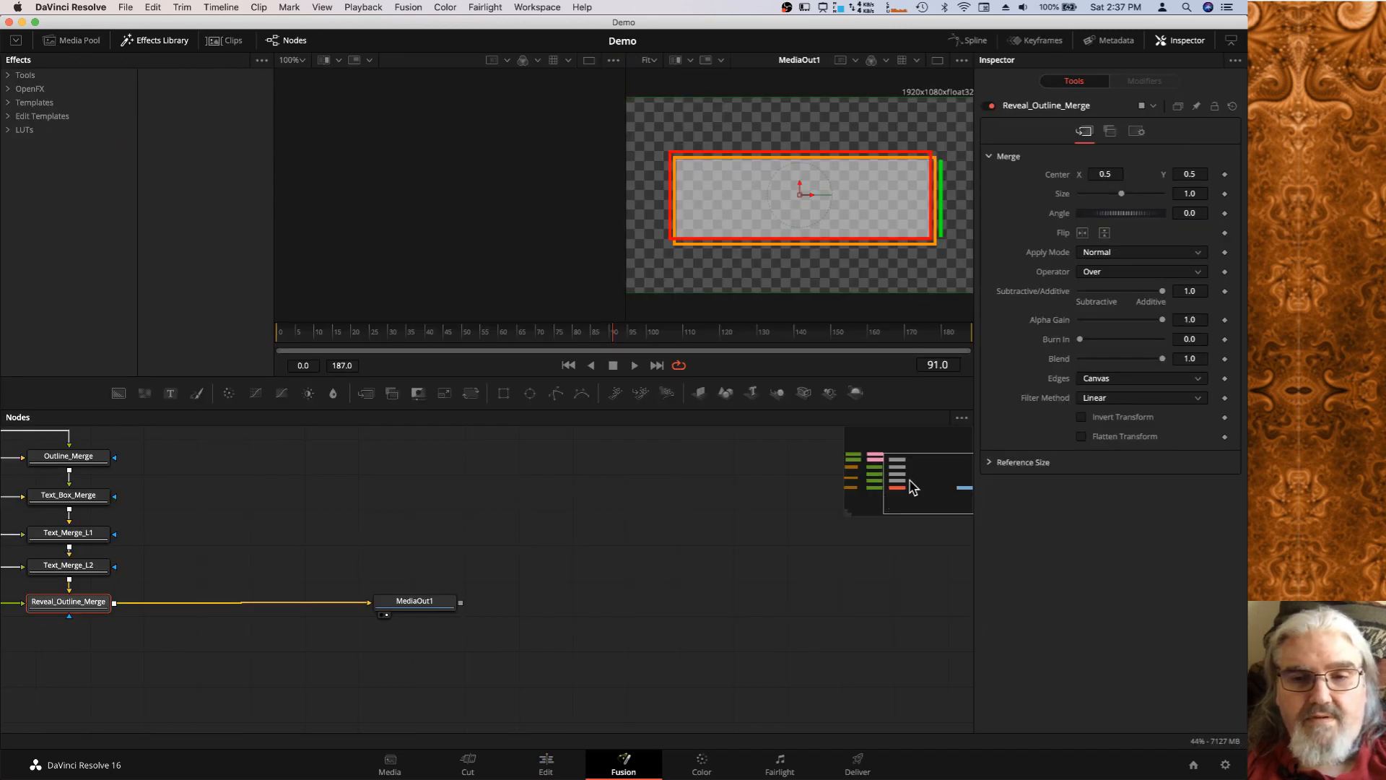
mouse_move(911, 483)
mouse_down()
mouse_move(866, 479)
mouse_move(890, 482)
mouse_up()
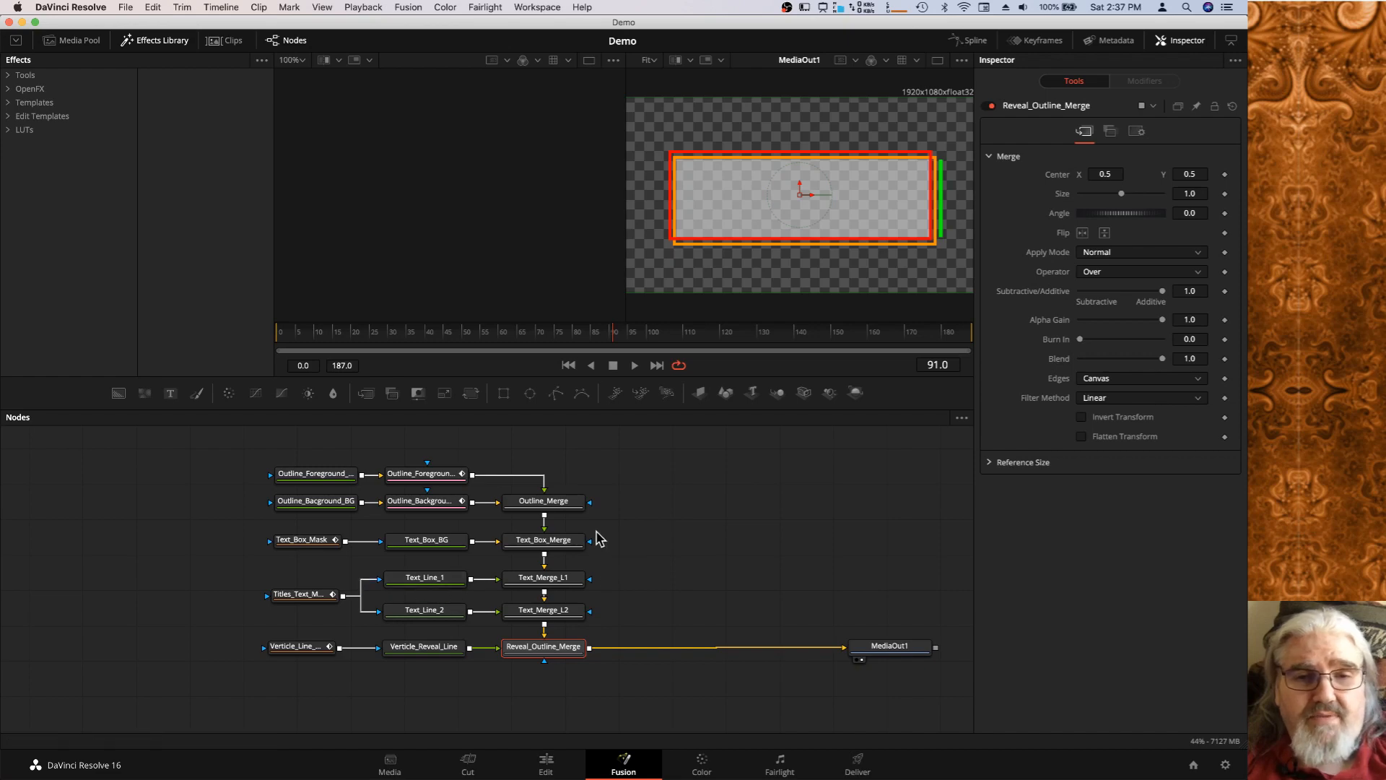
drag(613, 333, 732, 449)
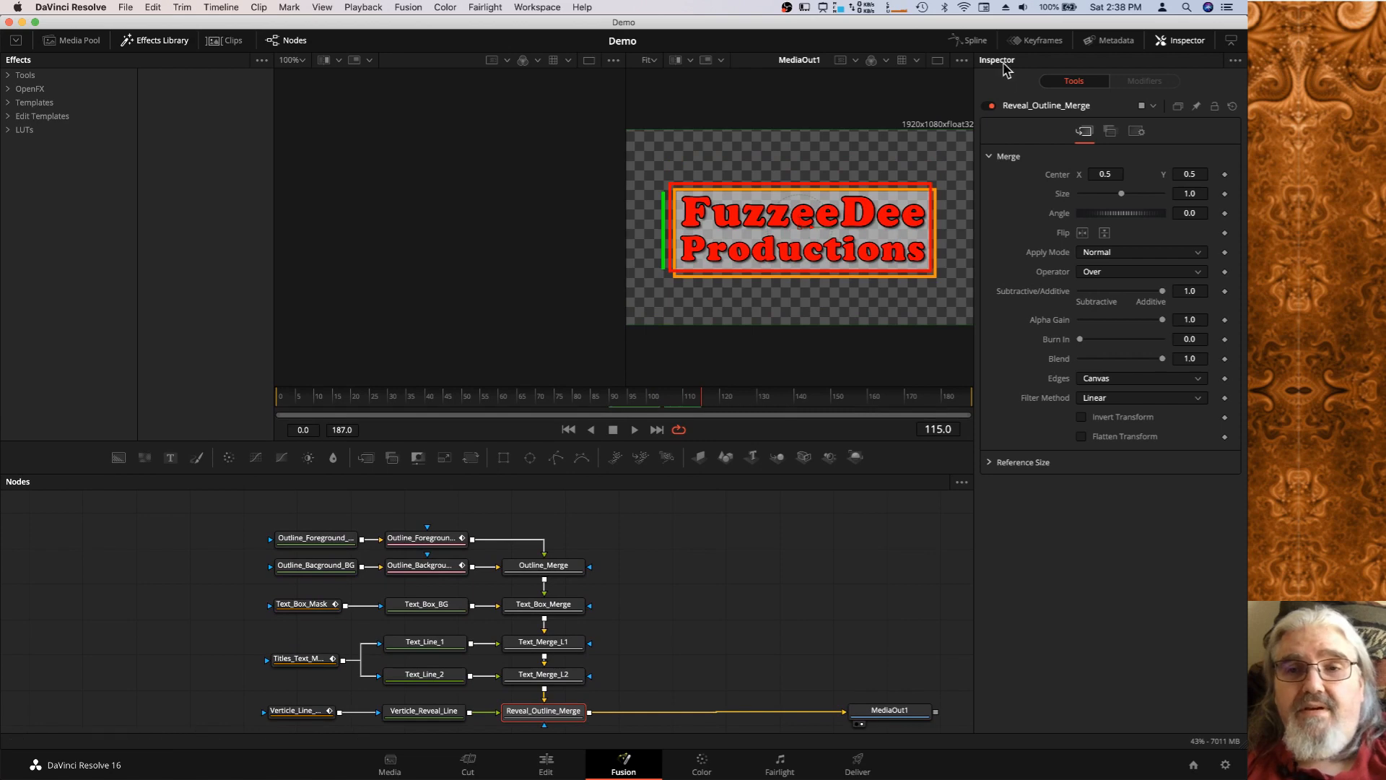
click(938, 64)
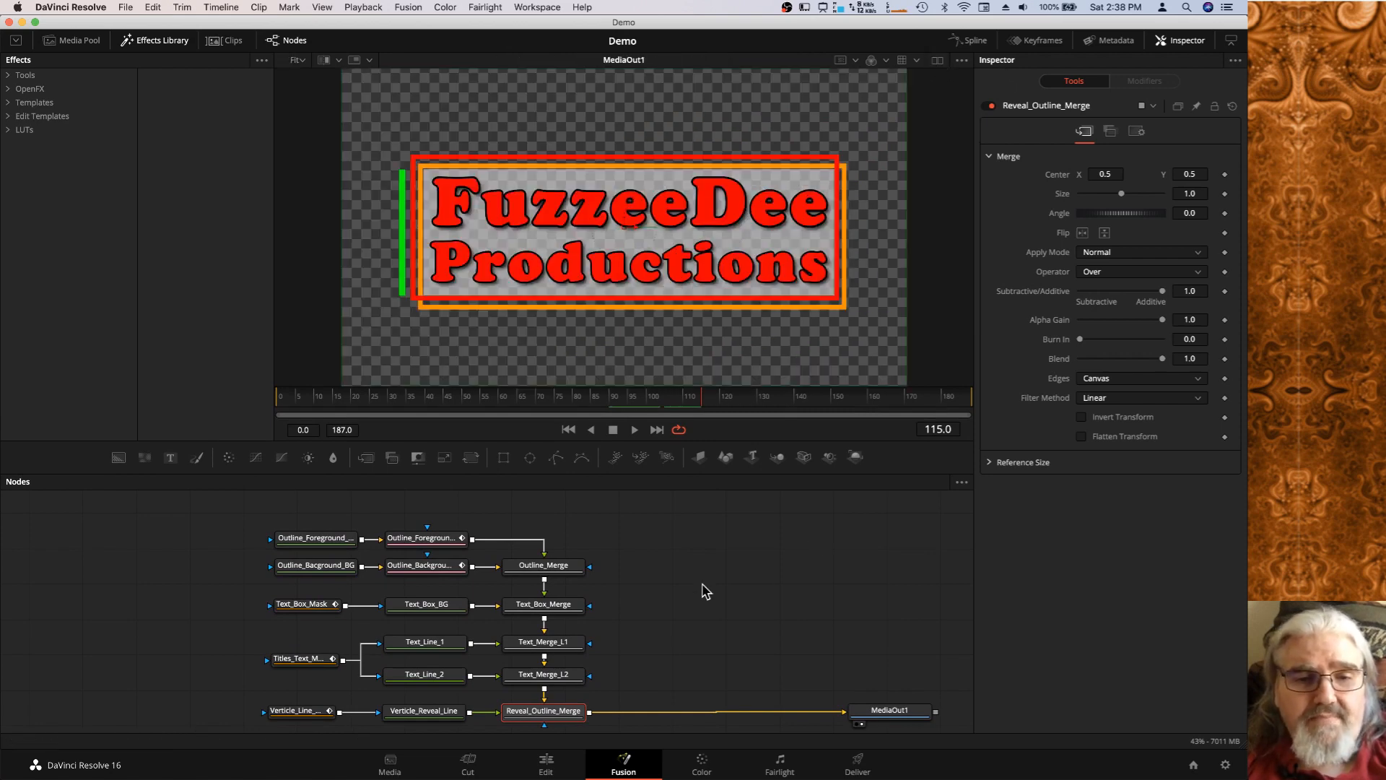
Inspect the settings of the two text line nodes, the title, vertical line and text box masks, and the vertical reveal line.
click(422, 647)
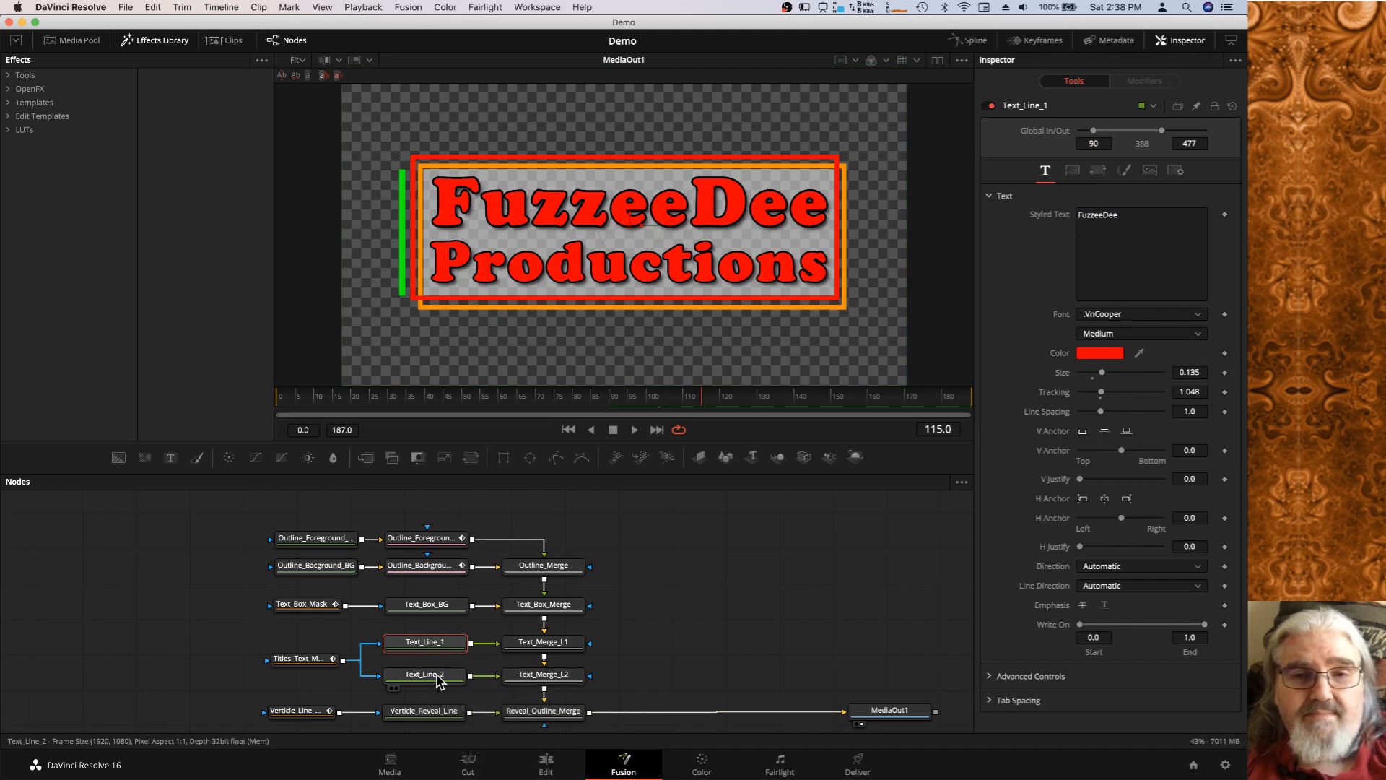
click(436, 675)
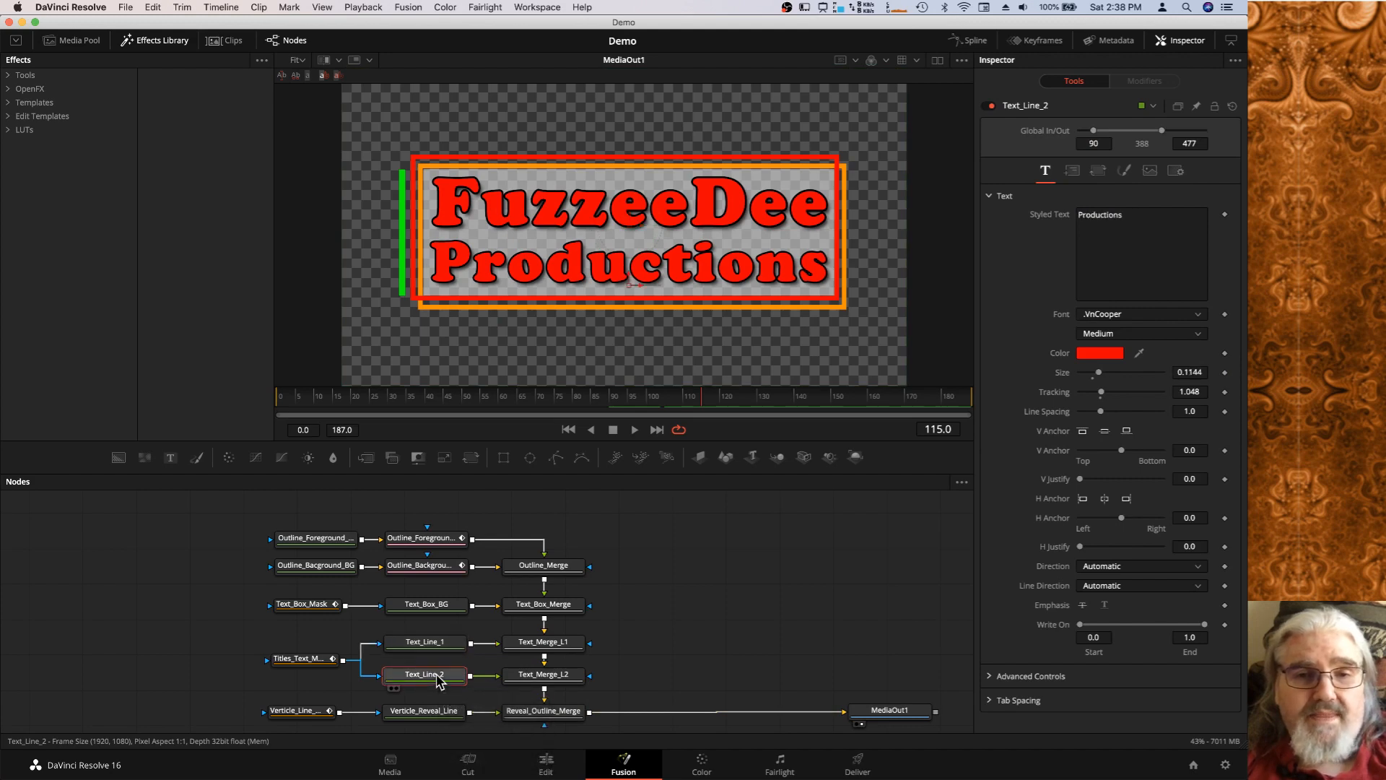
click(306, 661)
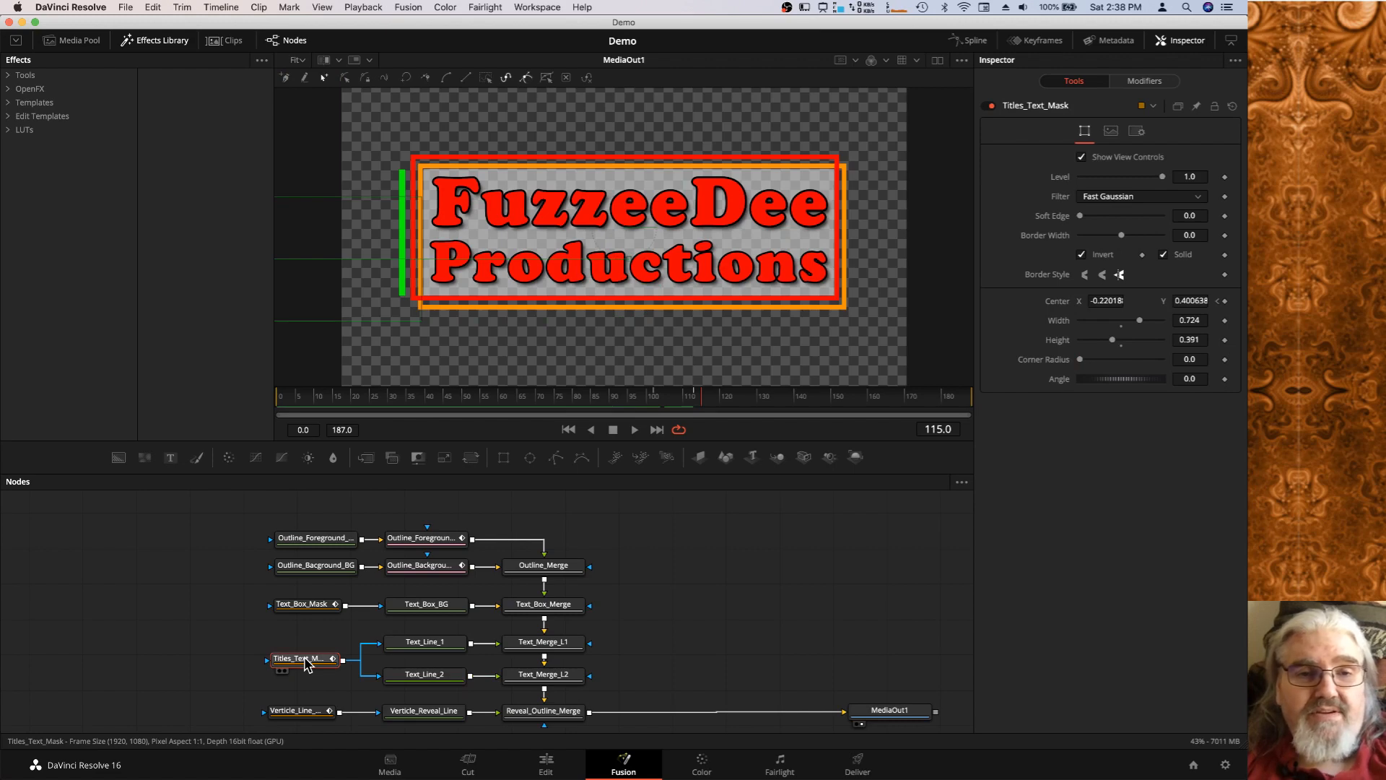
click(296, 712)
scroll(296, 715, down, 1)
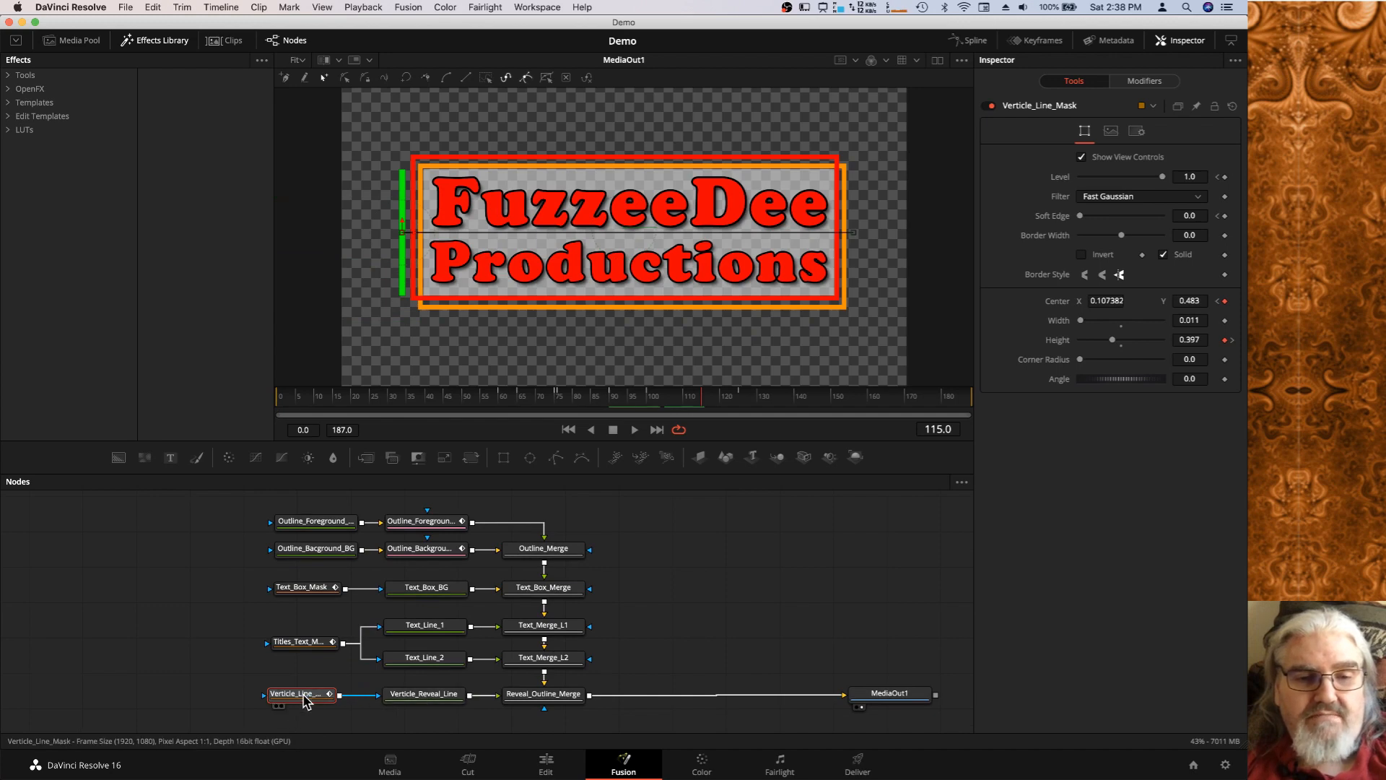
click(433, 697)
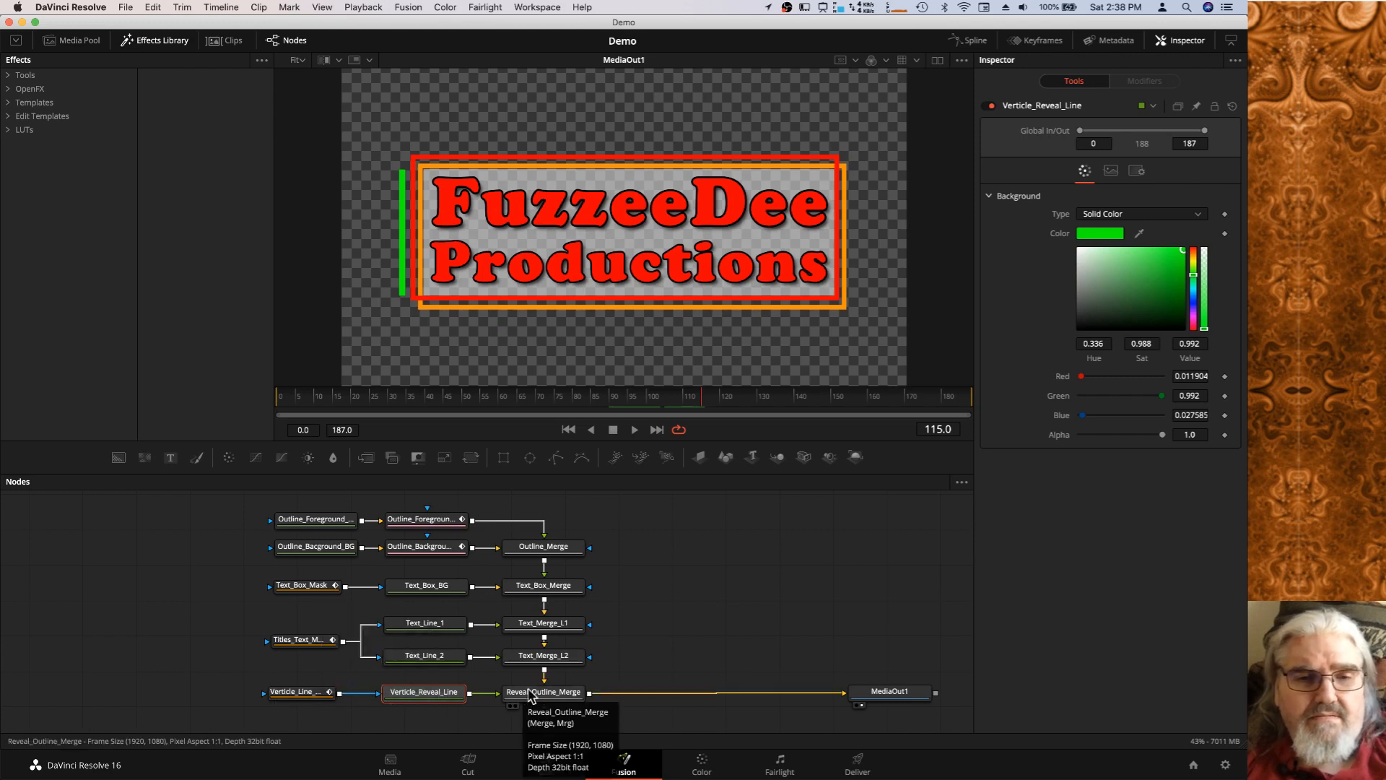
click(314, 589)
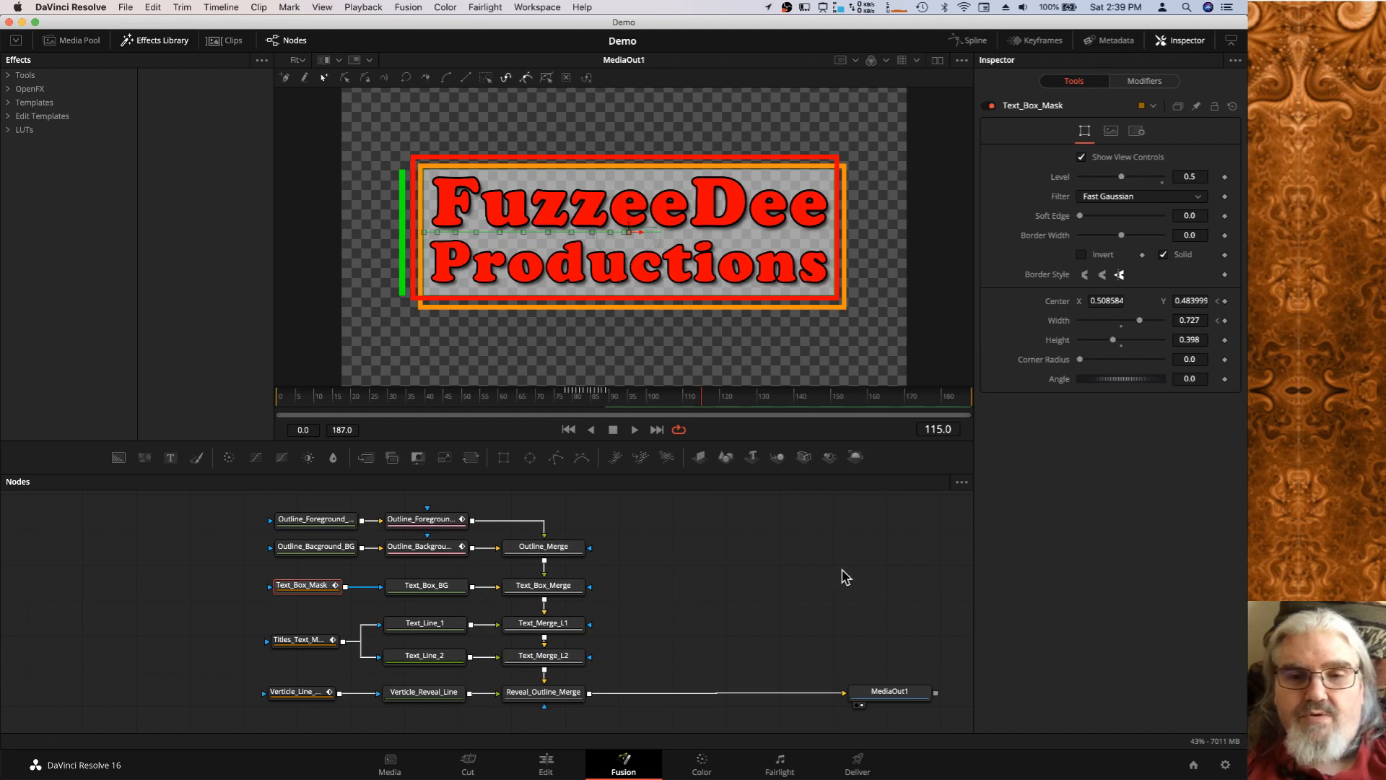
Try adding the FD 2 Line Text Reveal W 2 Outlines macro to the node graph and connecting it to MediaOut1.
right_click(756, 565)
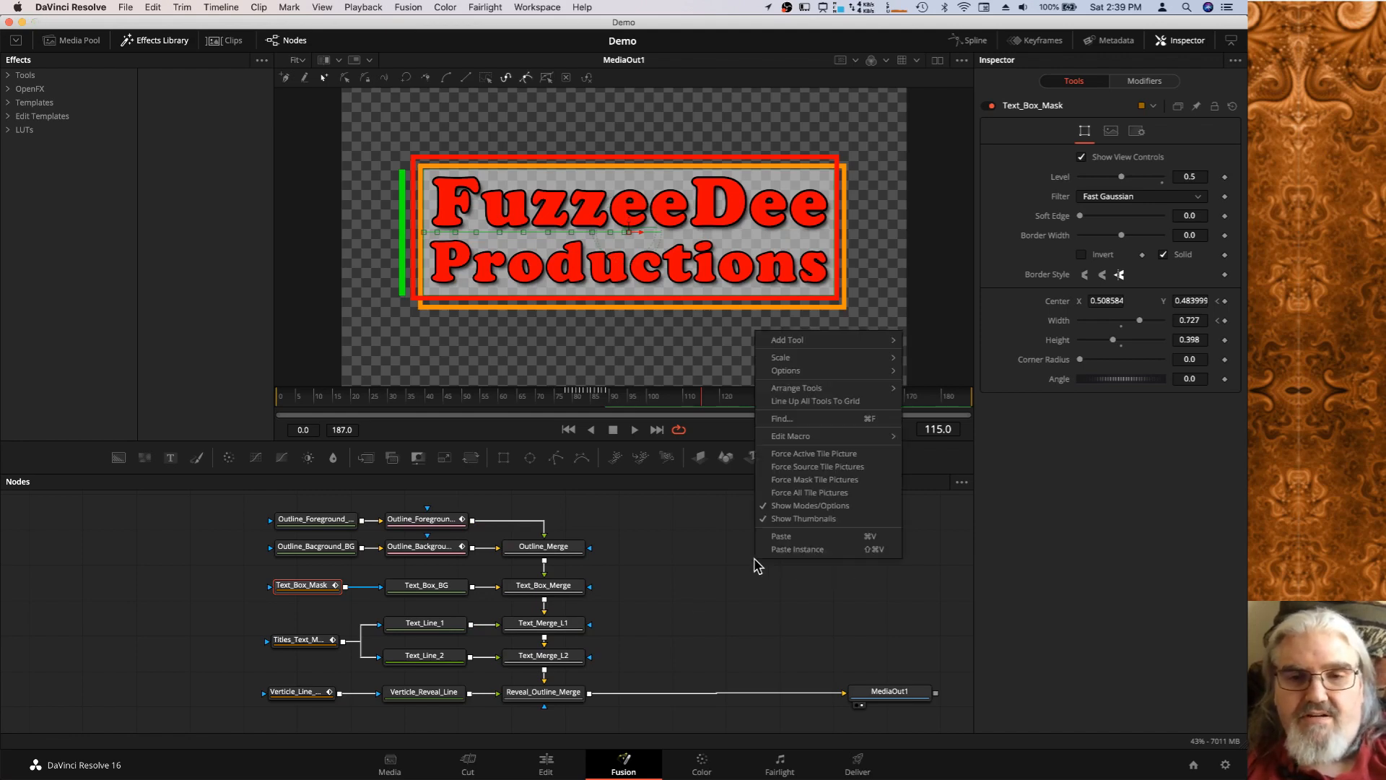
mouse_move(861, 441)
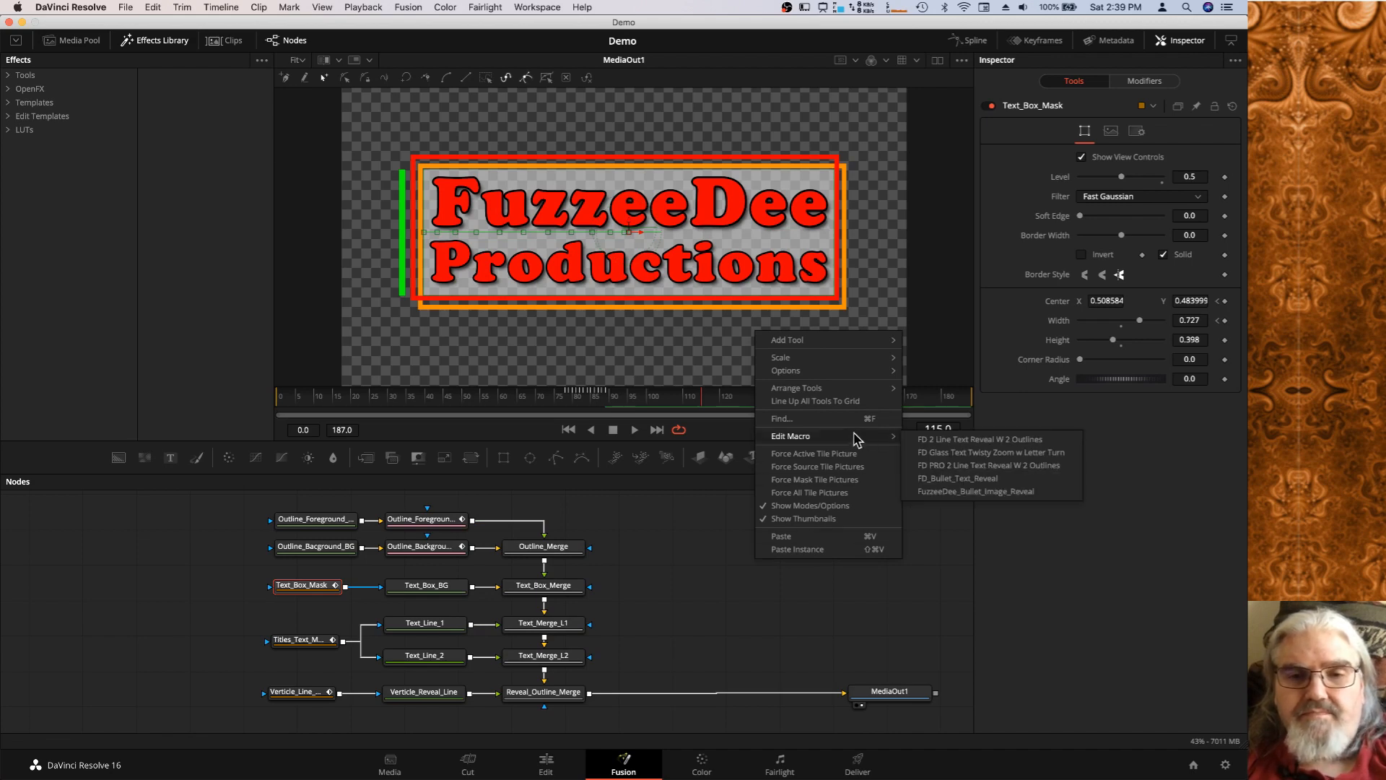
mouse_move(852, 345)
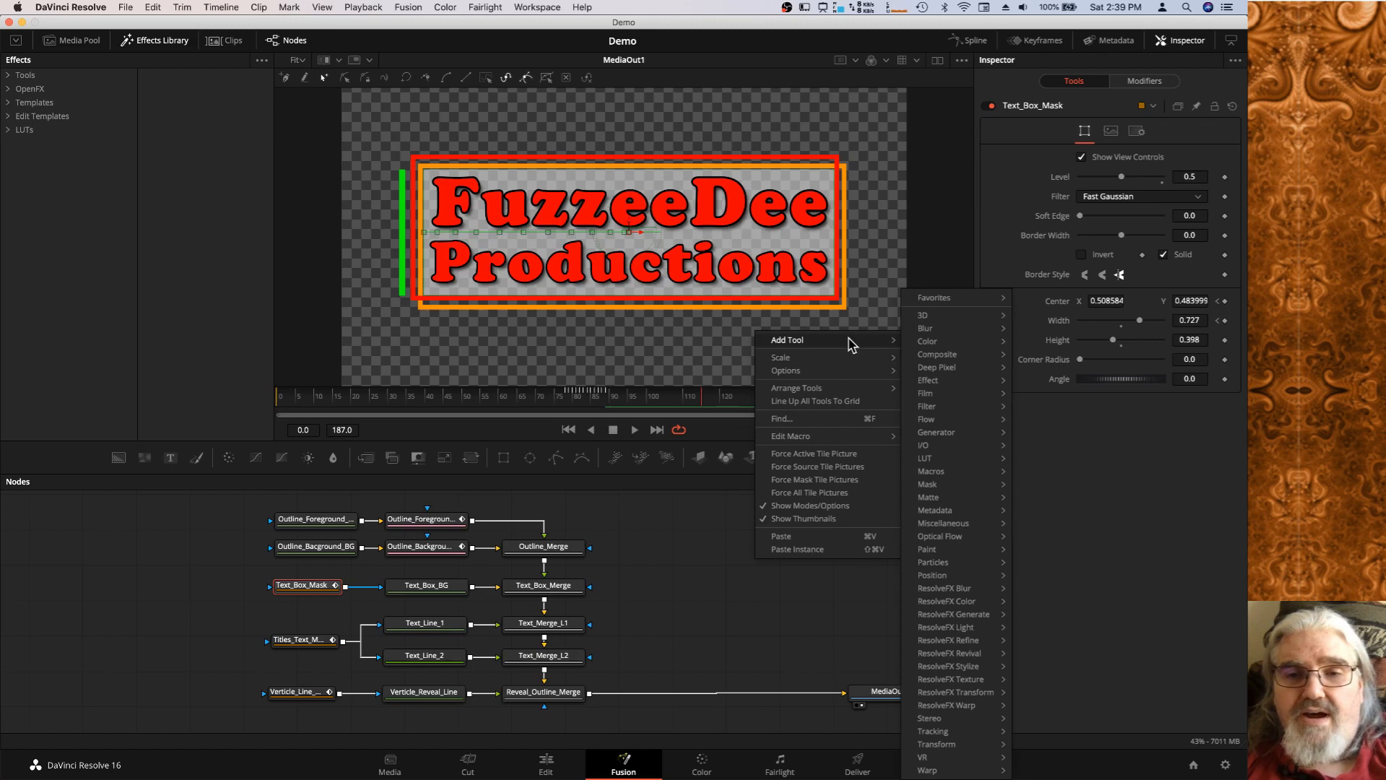
mouse_move(957, 480)
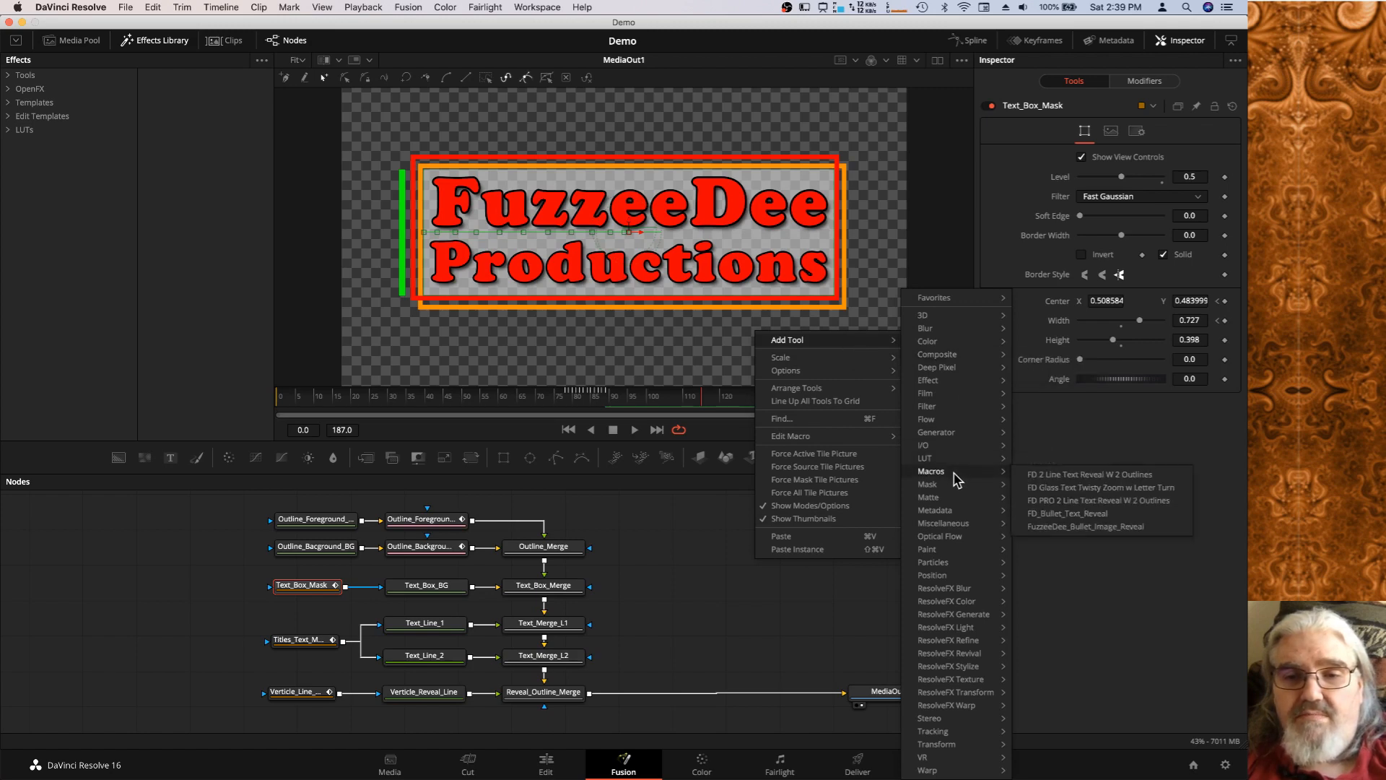
click(1096, 479)
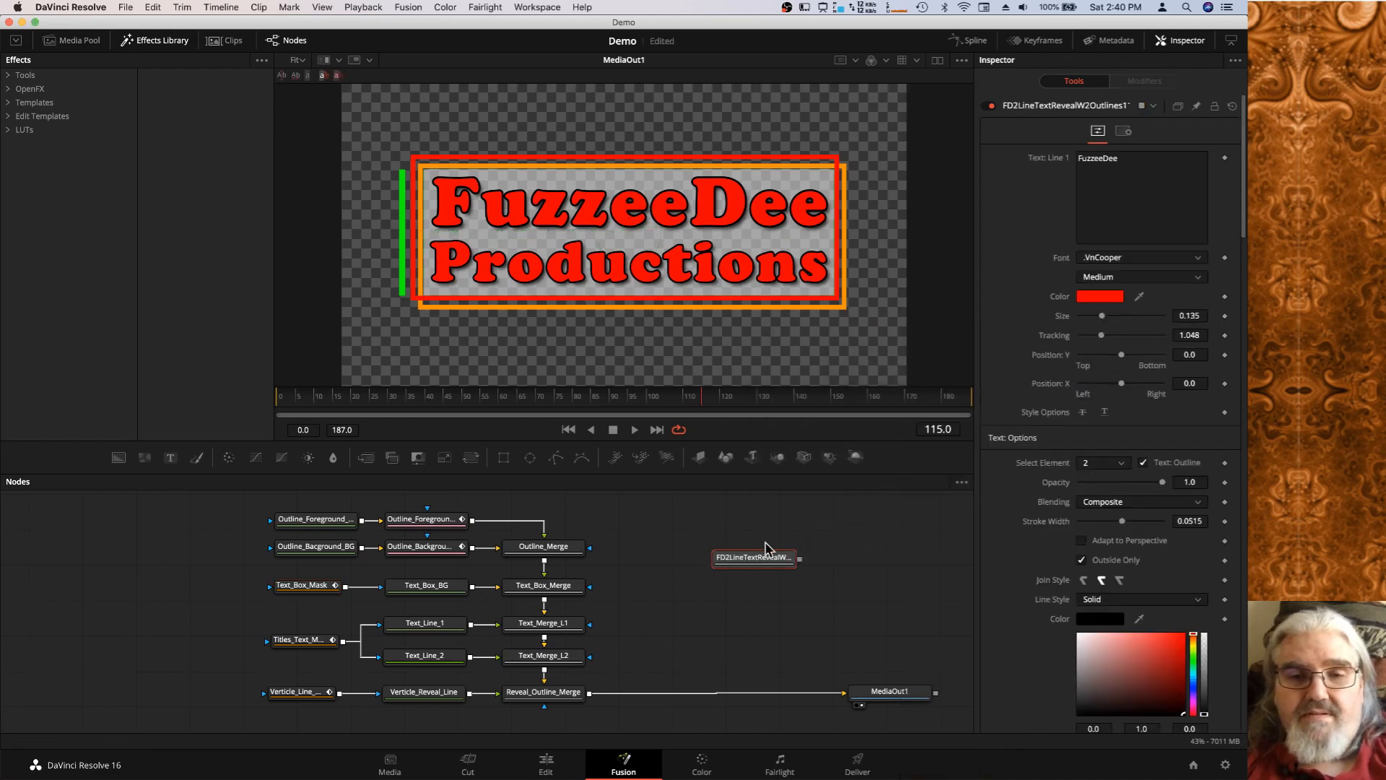
click(809, 693)
drag(761, 563, 859, 699)
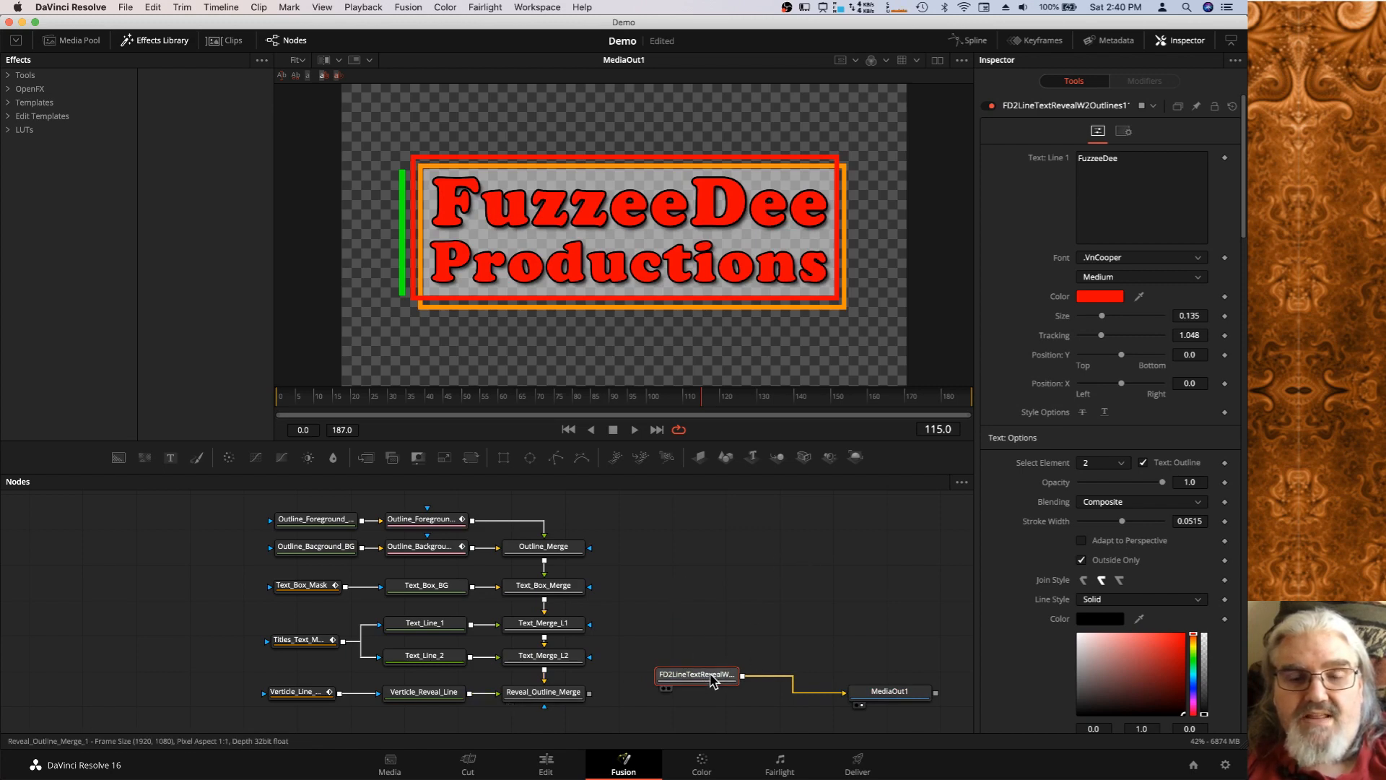
mouse_move(712, 680)
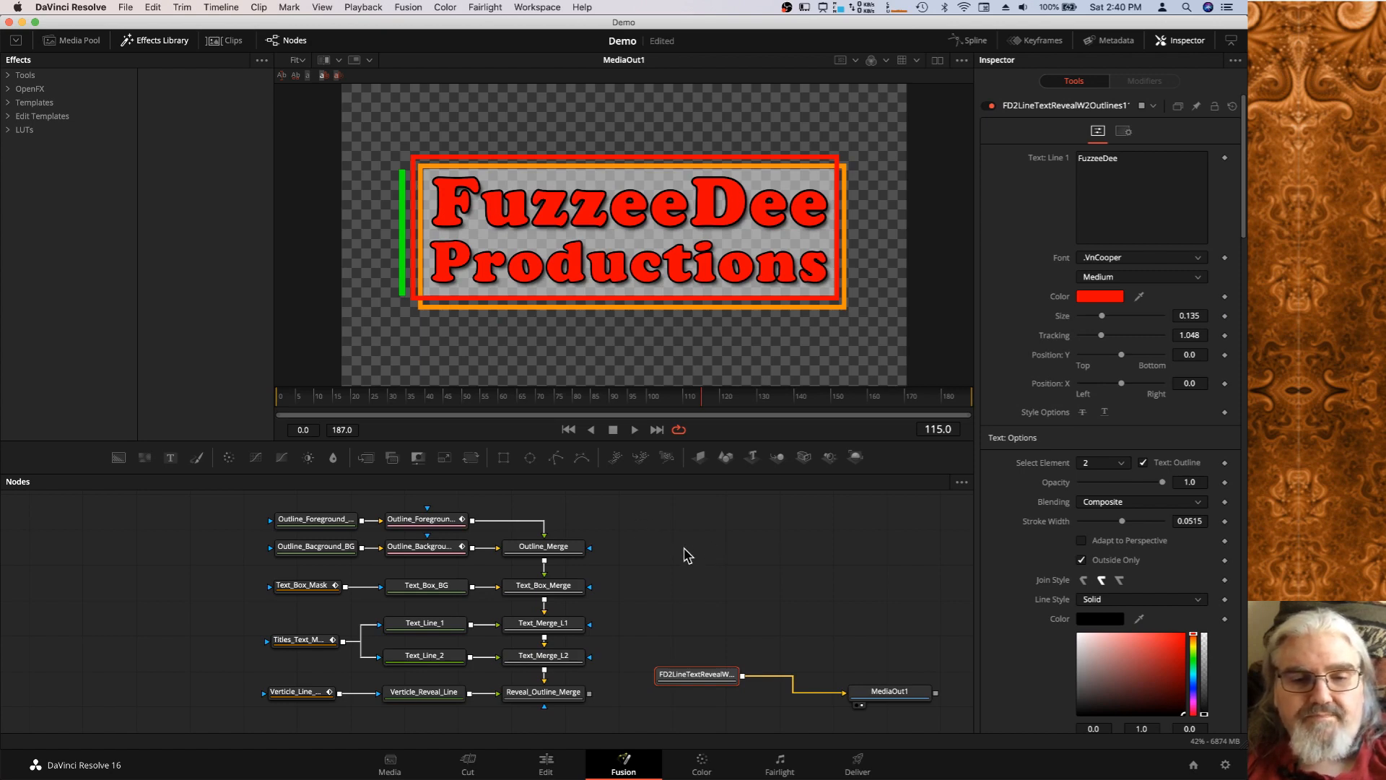
mouse_move(560, 761)
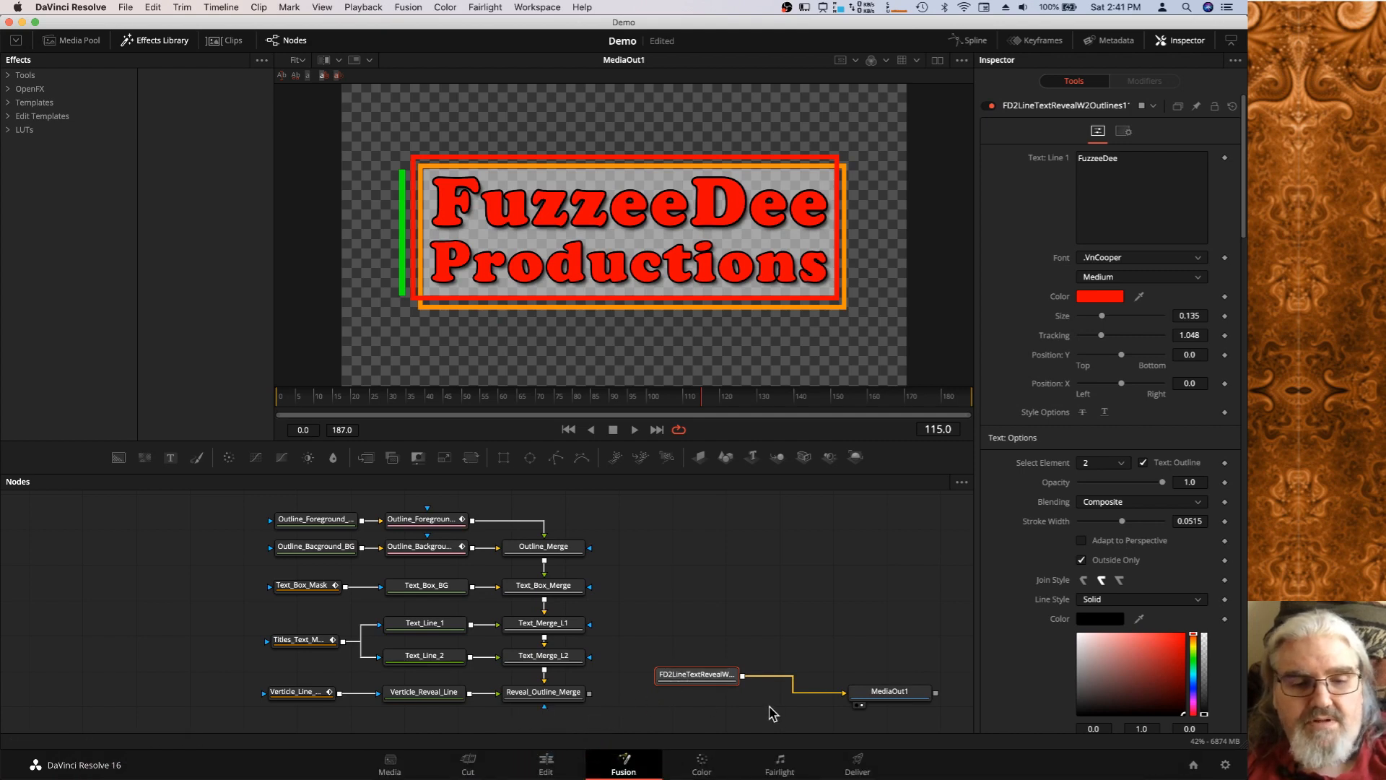
Undo the macro's addition and its connection to MediaOut1.
key(super+z)
key(super+z)
key(super+z)
key(super+z)
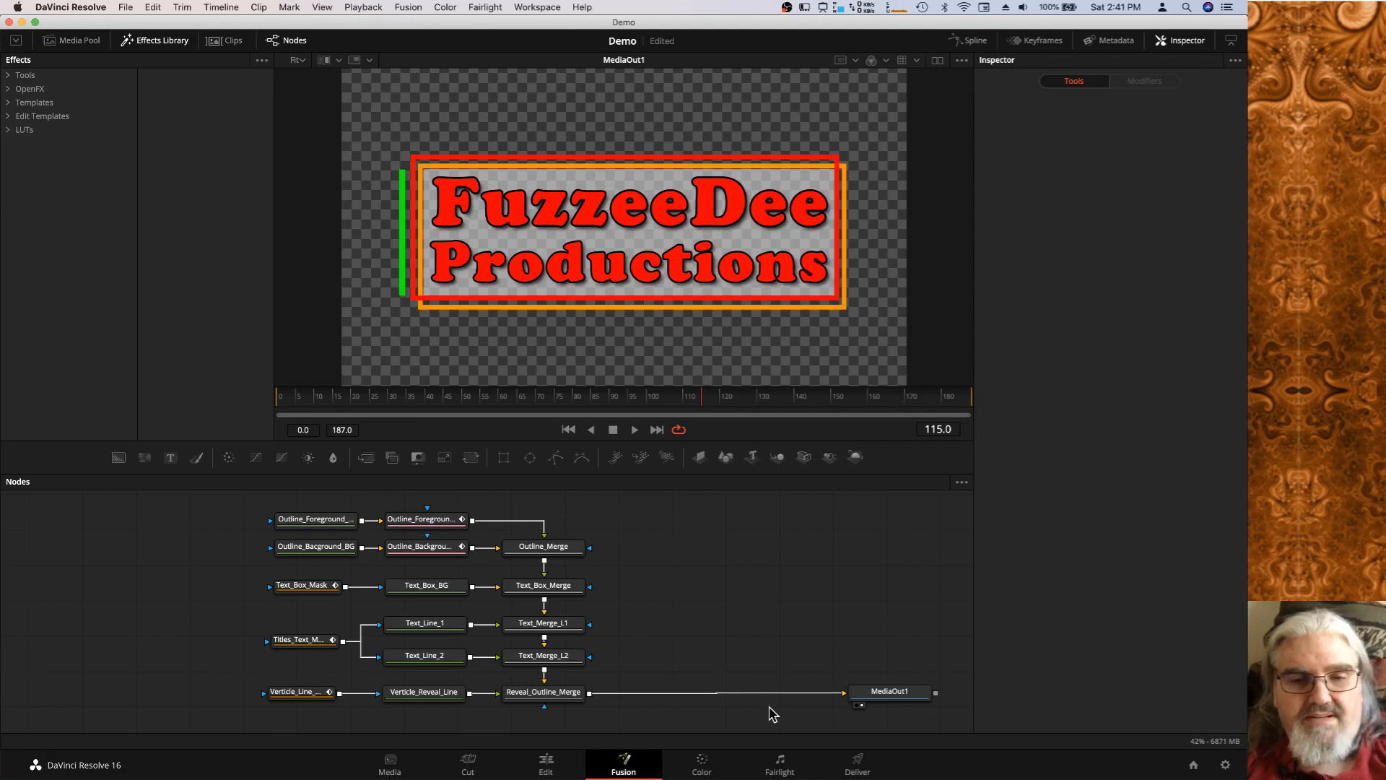
Return to the Edit page and place the FD 2 Line Text Reveal W 2 Outlines title on Video 2 at about 01:00:08:22.
click(546, 765)
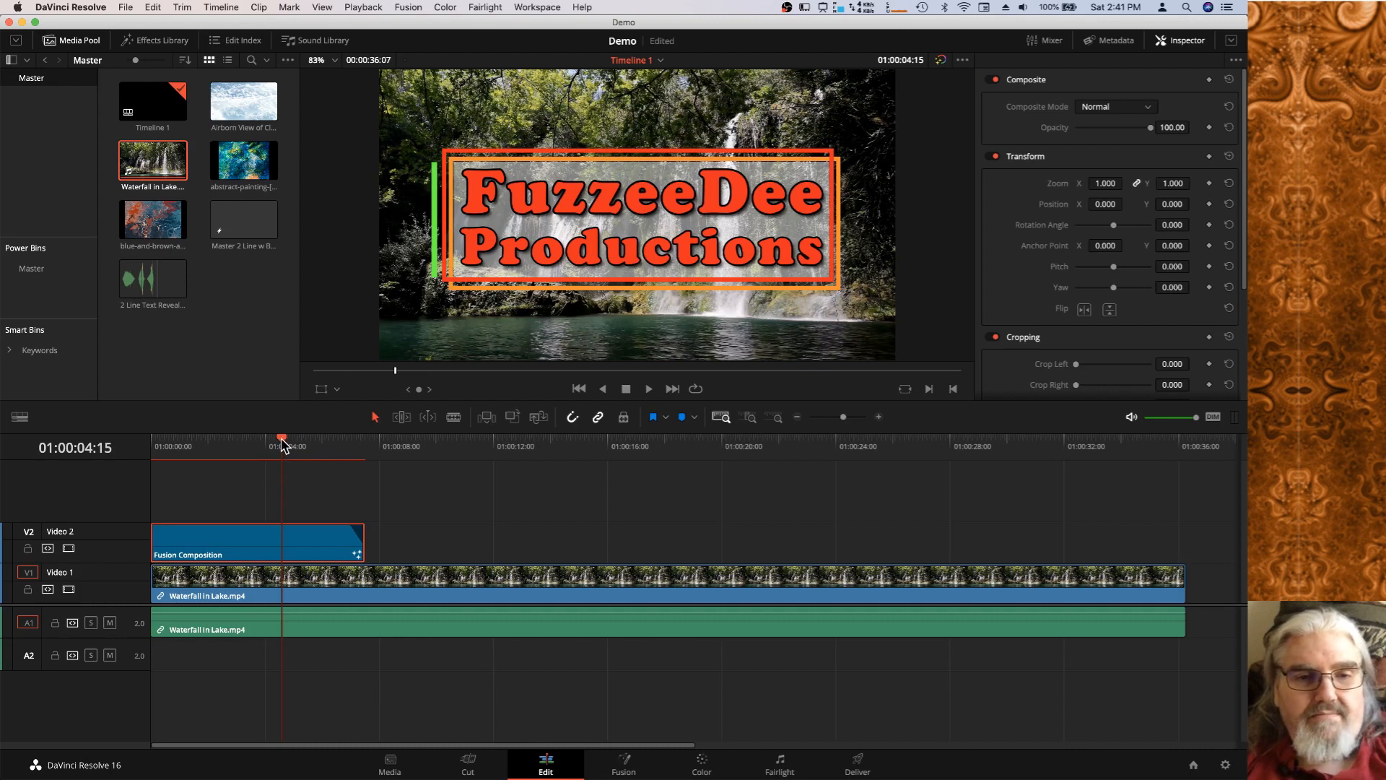
drag(282, 441, 407, 469)
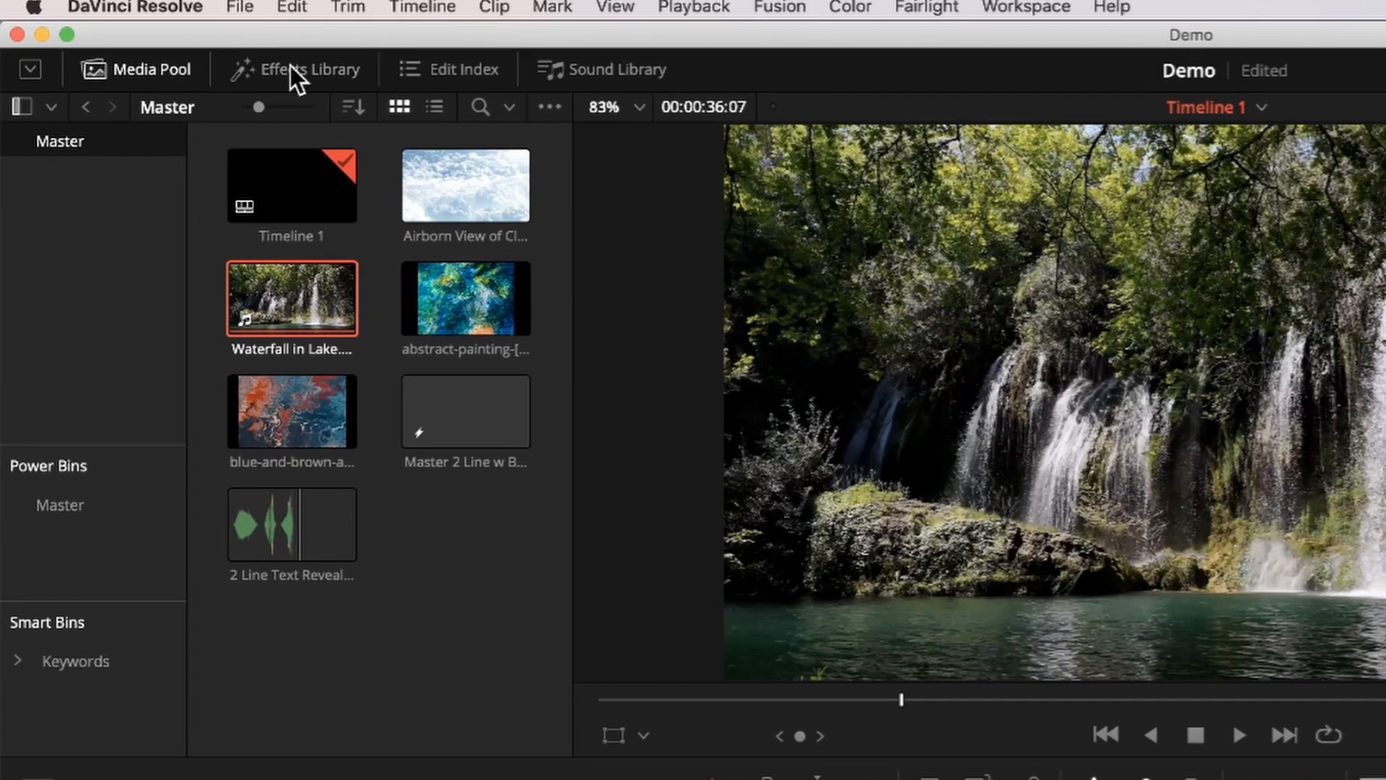
click(207, 50)
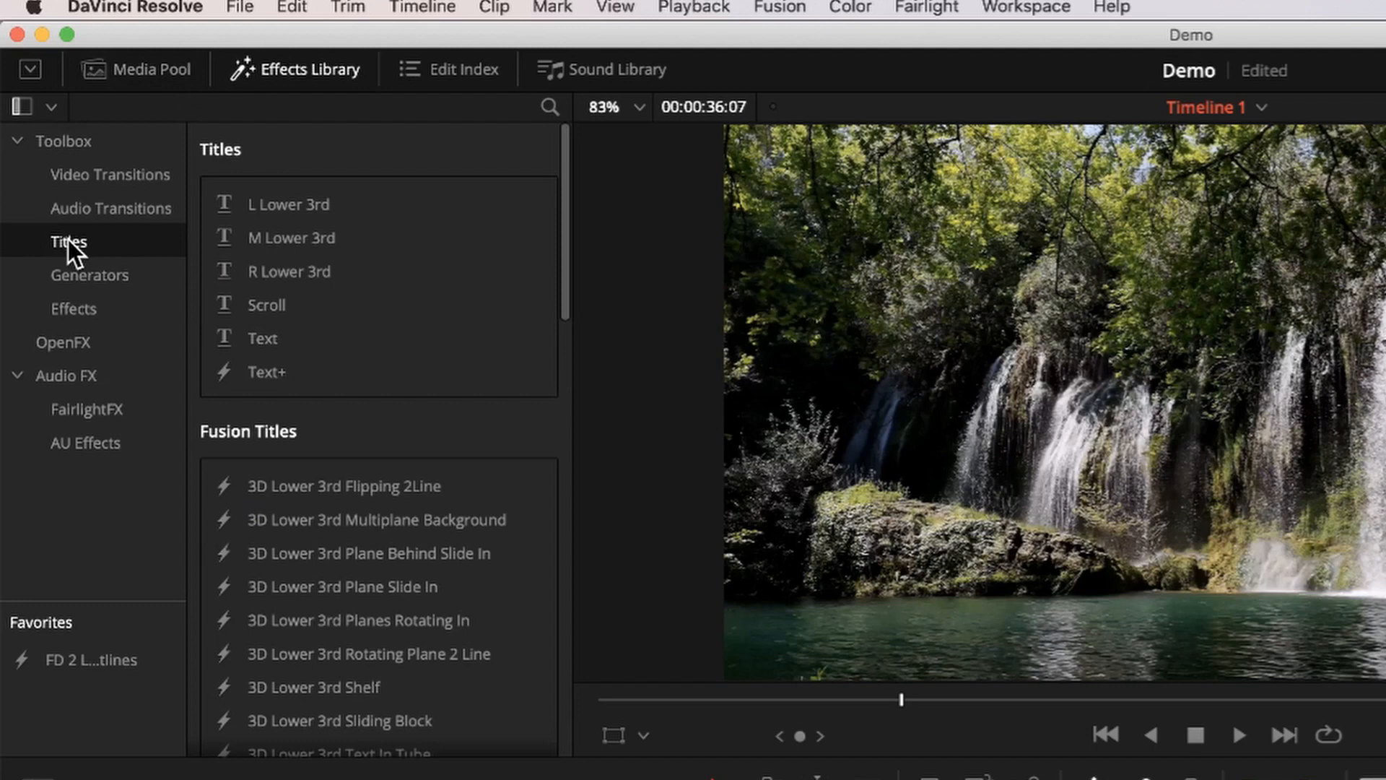
scroll(304, 496, down, 1)
scroll(304, 497, down, 10)
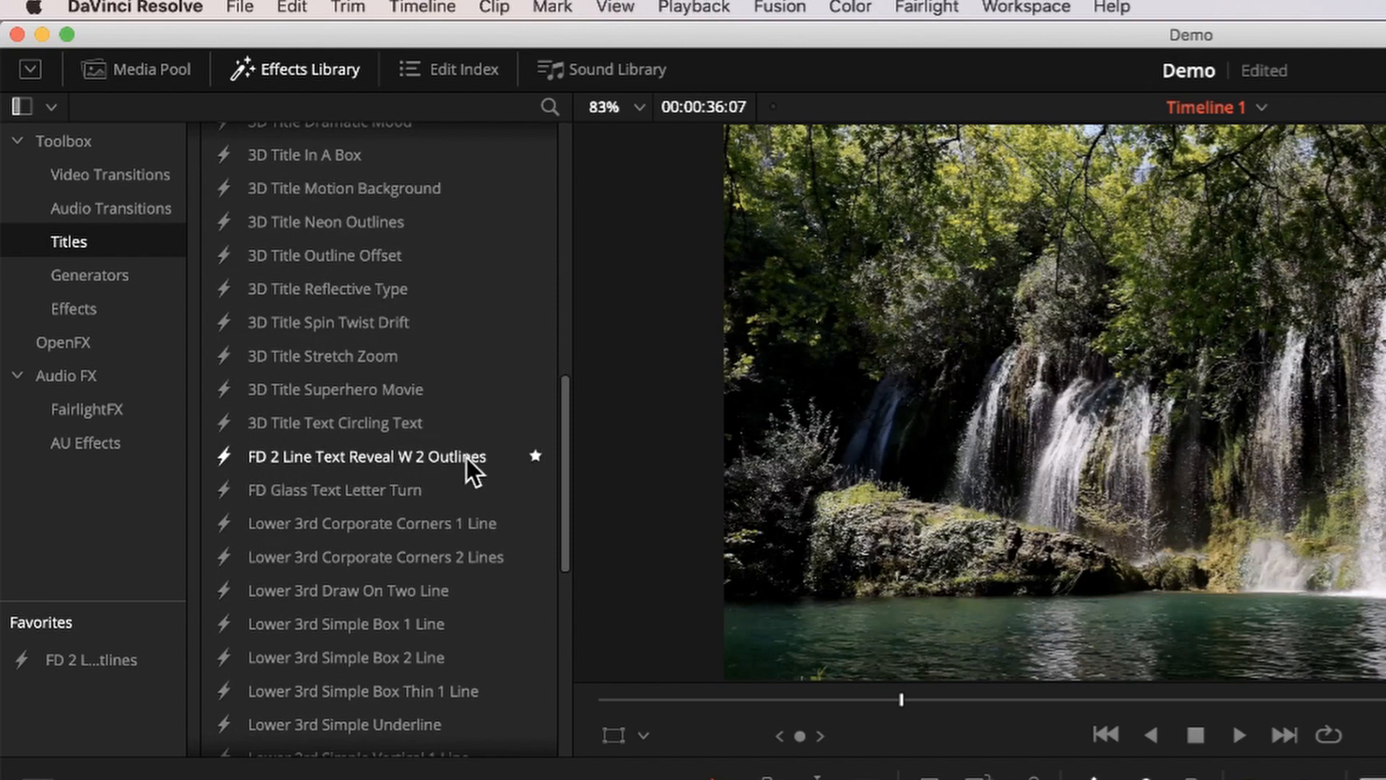
drag(353, 458, 410, 558)
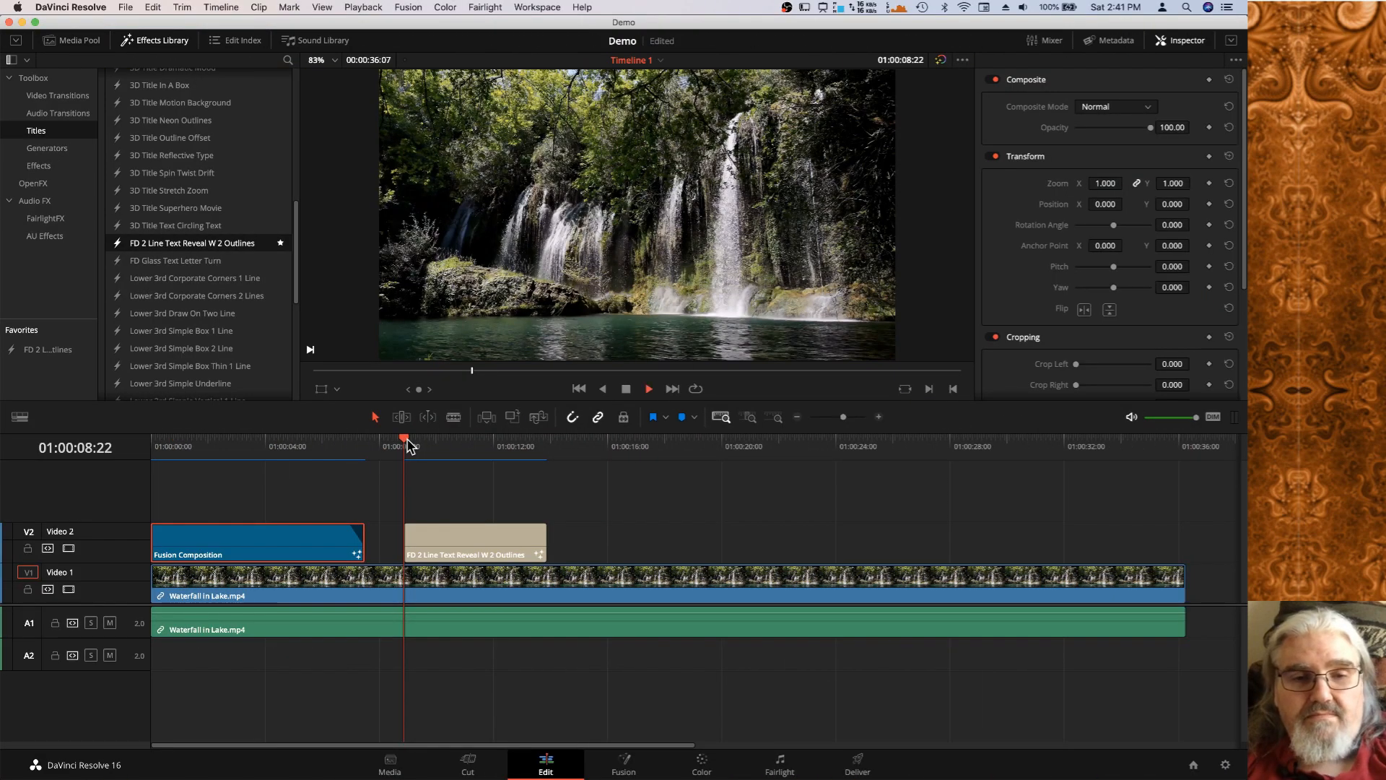
Play through the new title on Video 2, extend its end so the clip lasts about 10 seconds, and select it.
key(space)
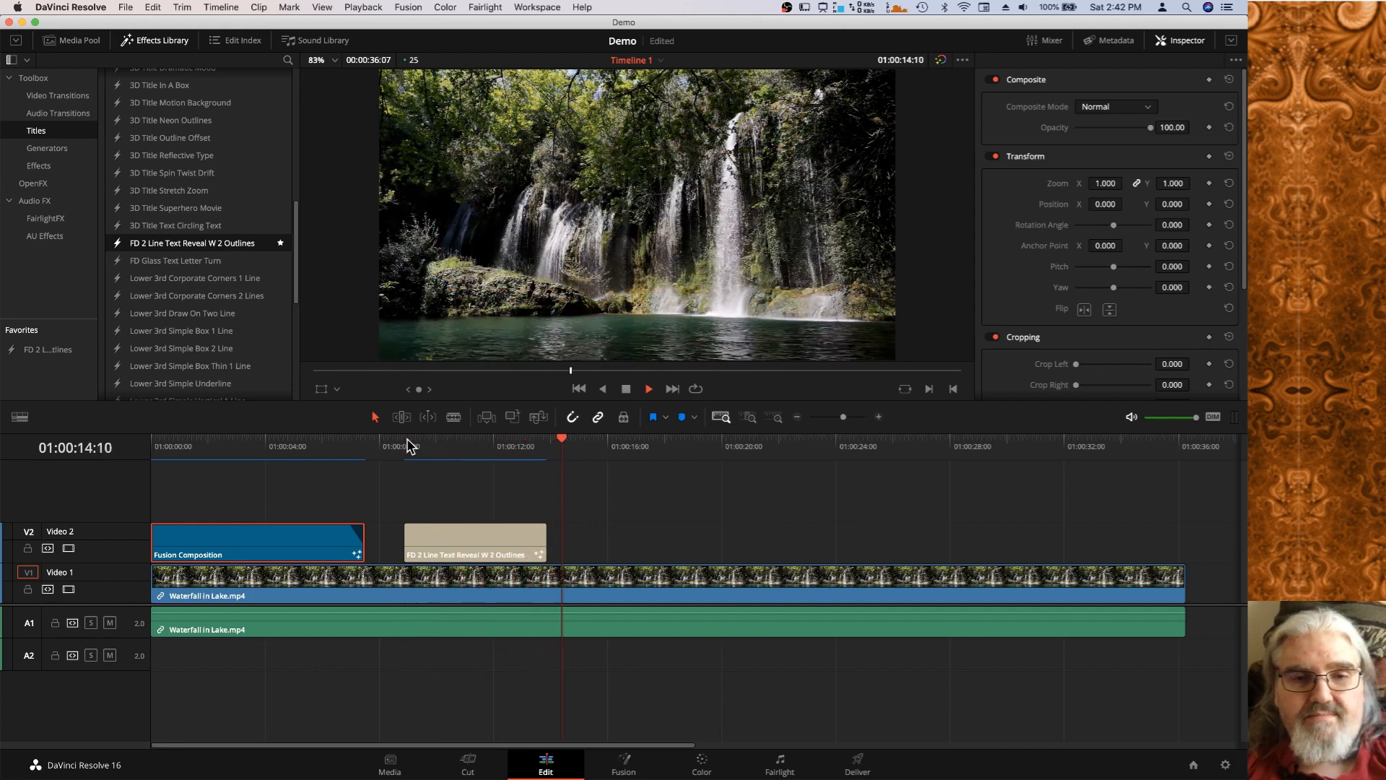
key(space)
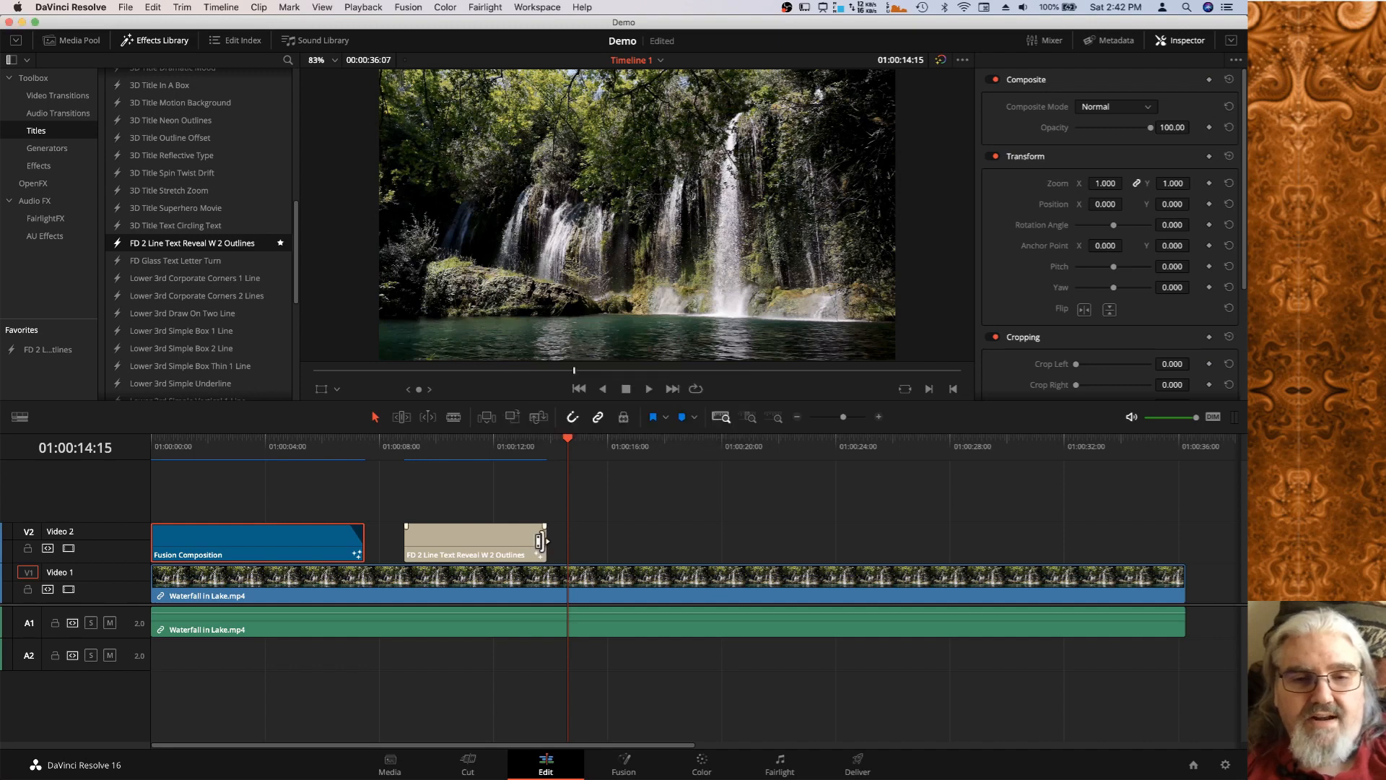
drag(544, 547, 688, 548)
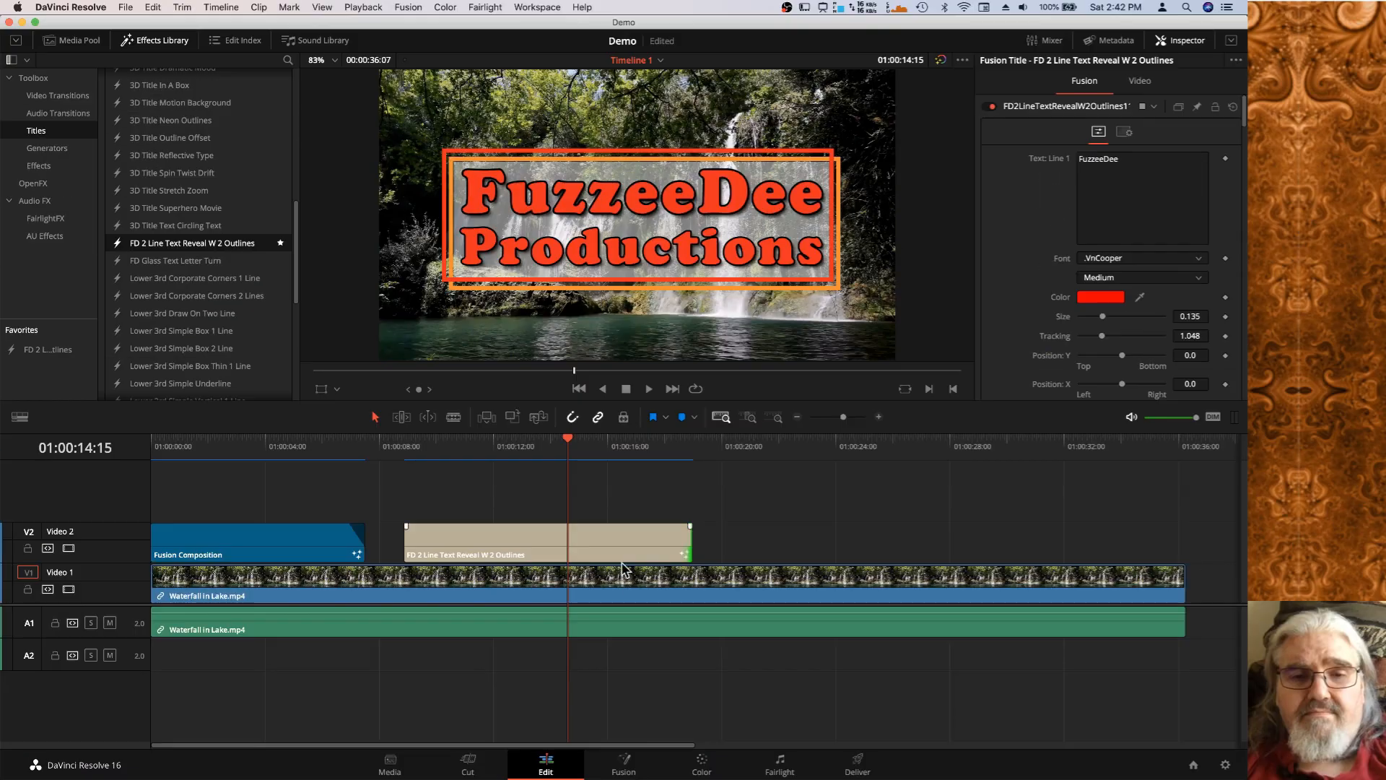
click(623, 550)
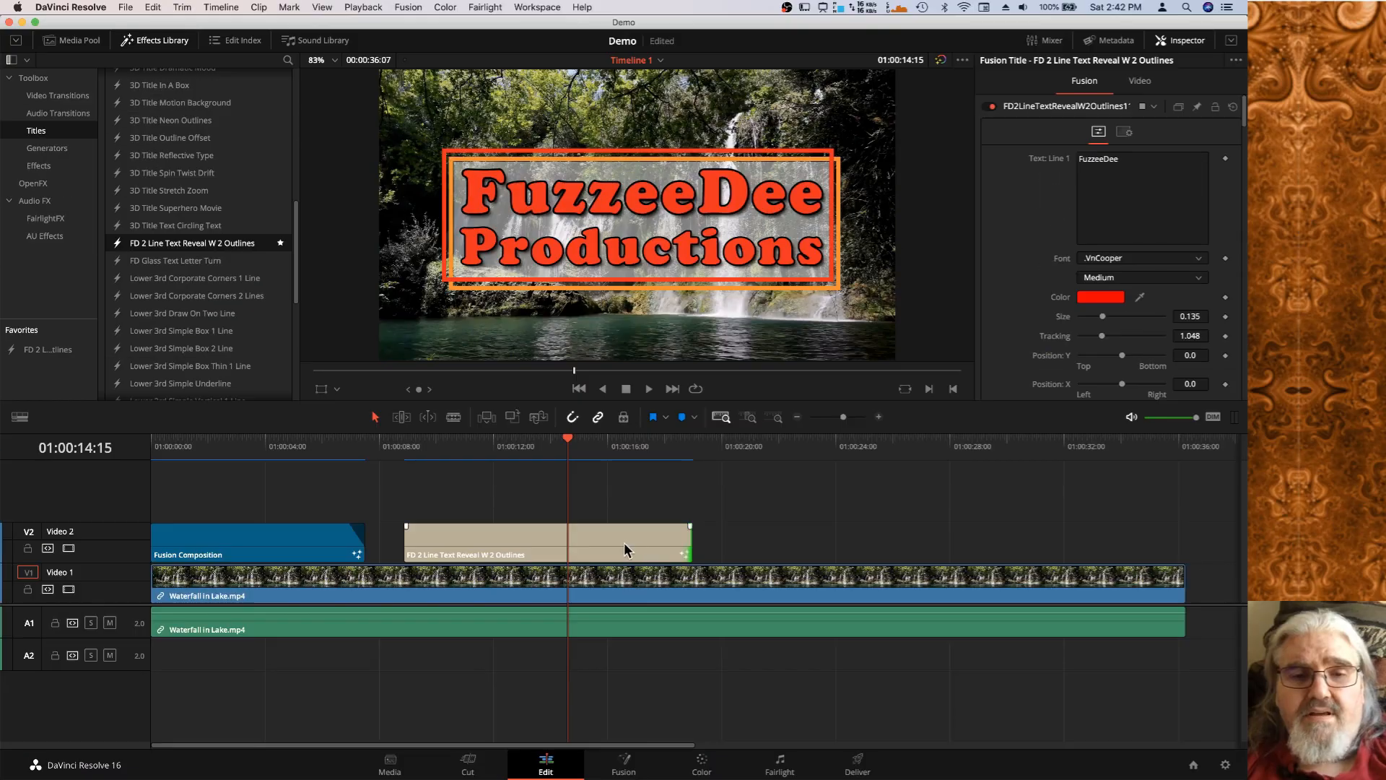
Show the Video 2 title's Inspector at full height and move the playhead to 01:00:13:12.
click(616, 537)
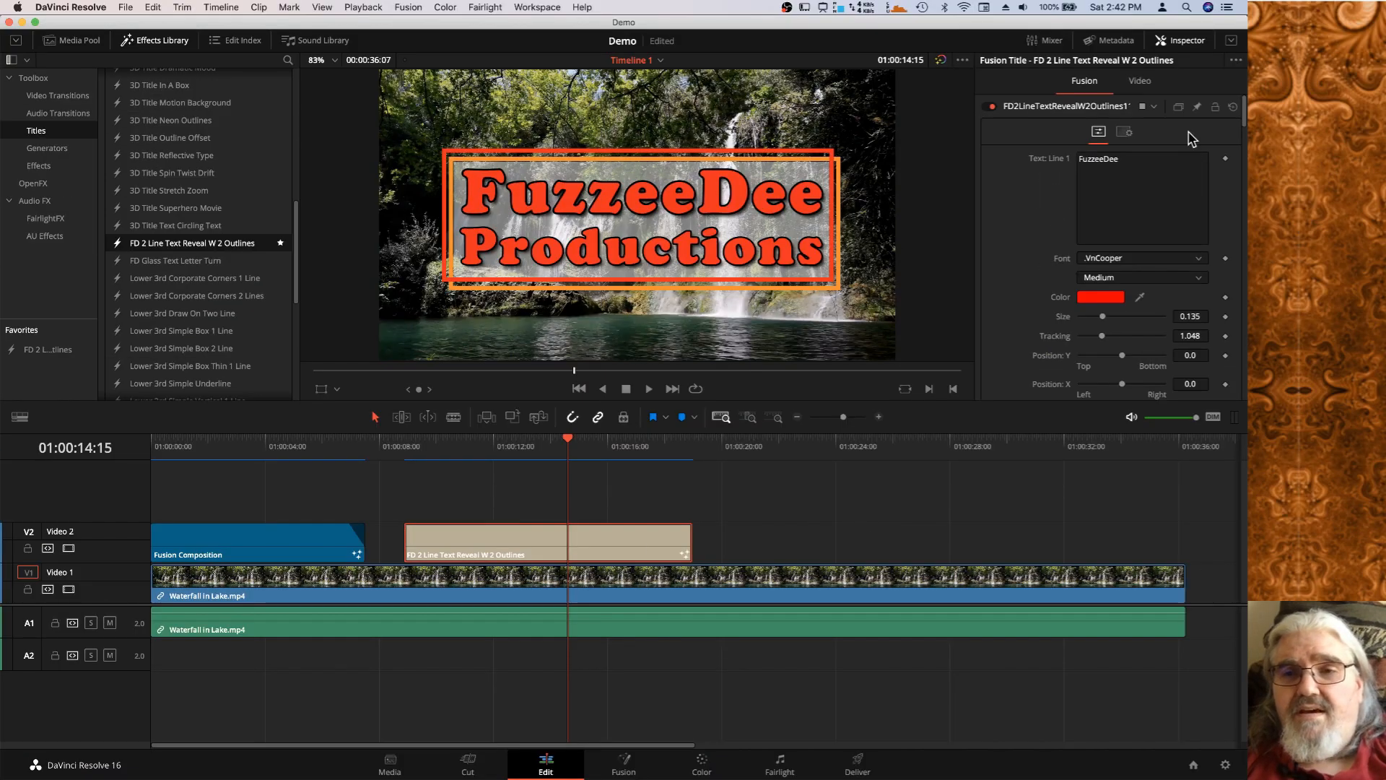
click(1231, 43)
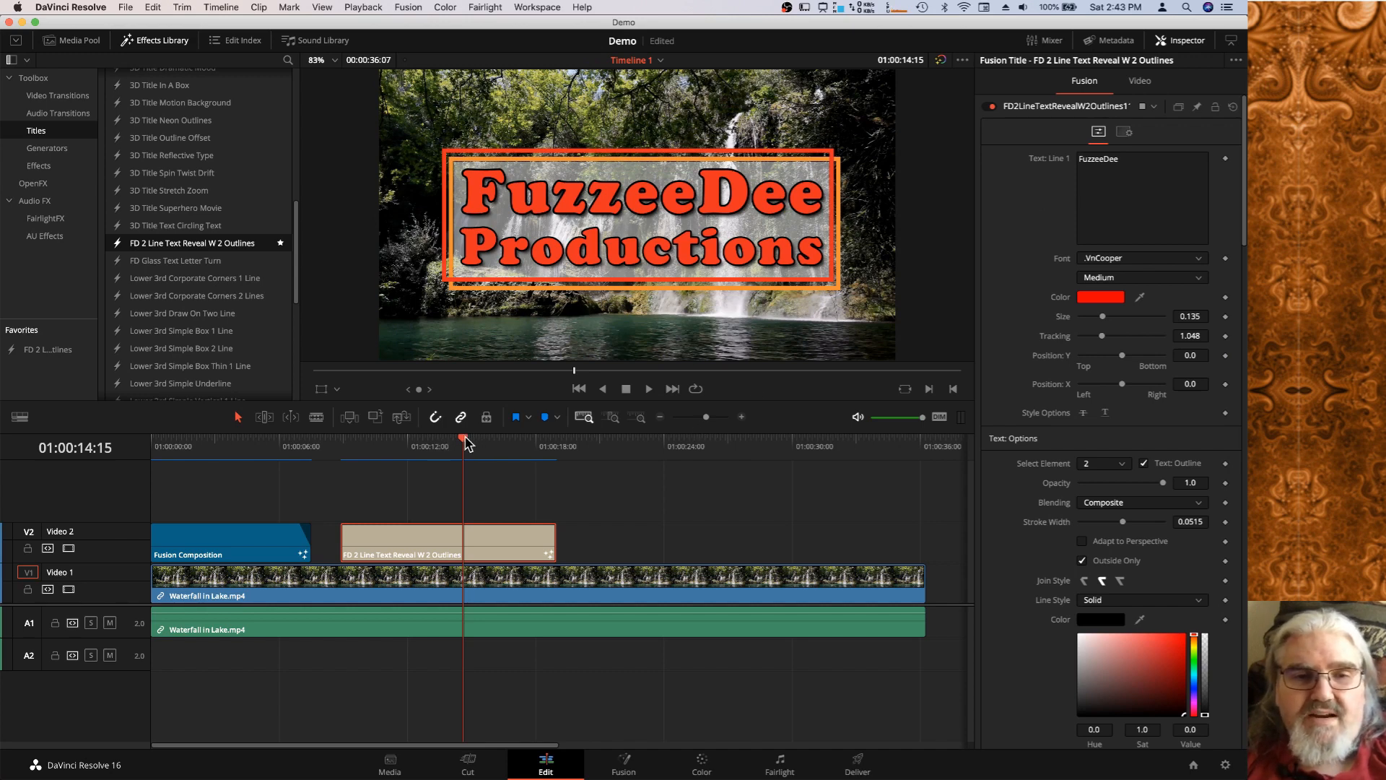
drag(464, 442, 438, 442)
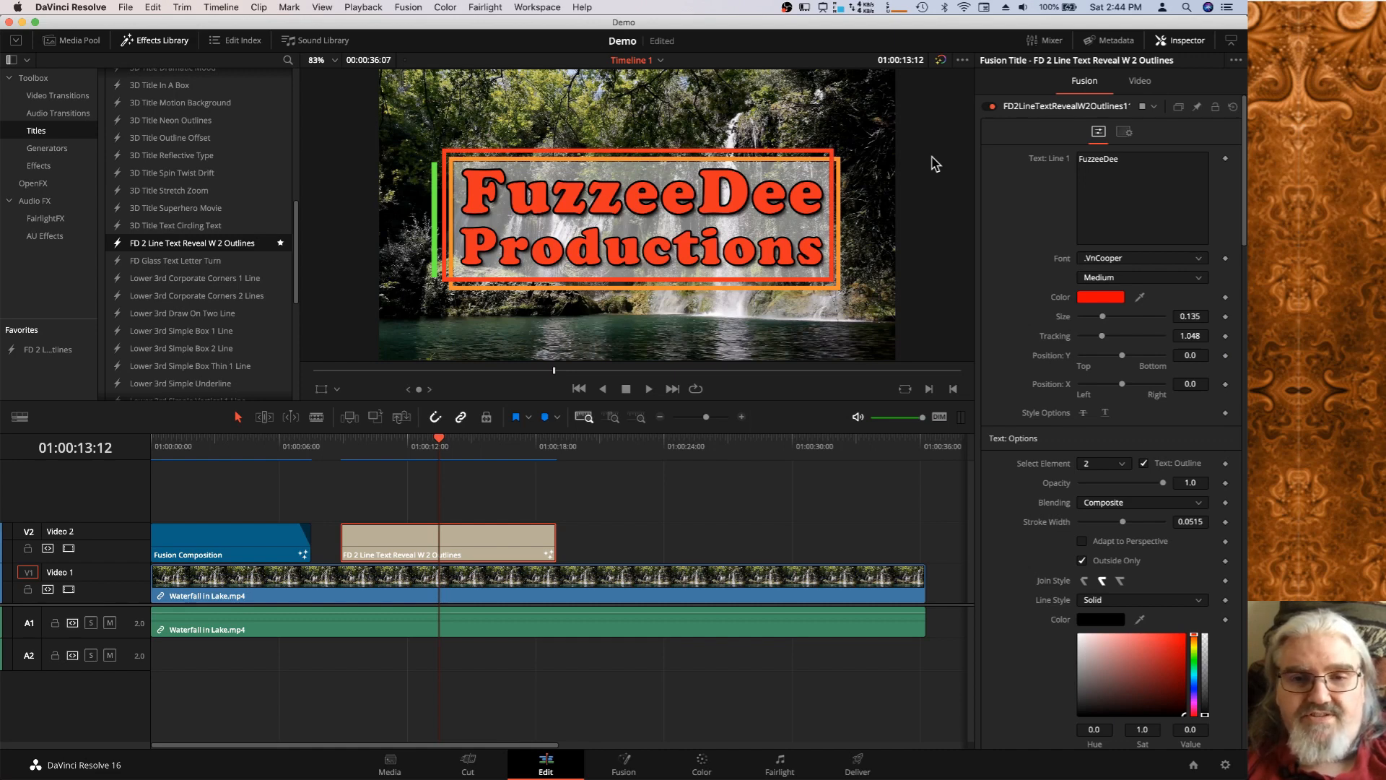
Replace the title's first line of text with "Demonstration".
click(1127, 160)
drag(1127, 159, 1070, 160)
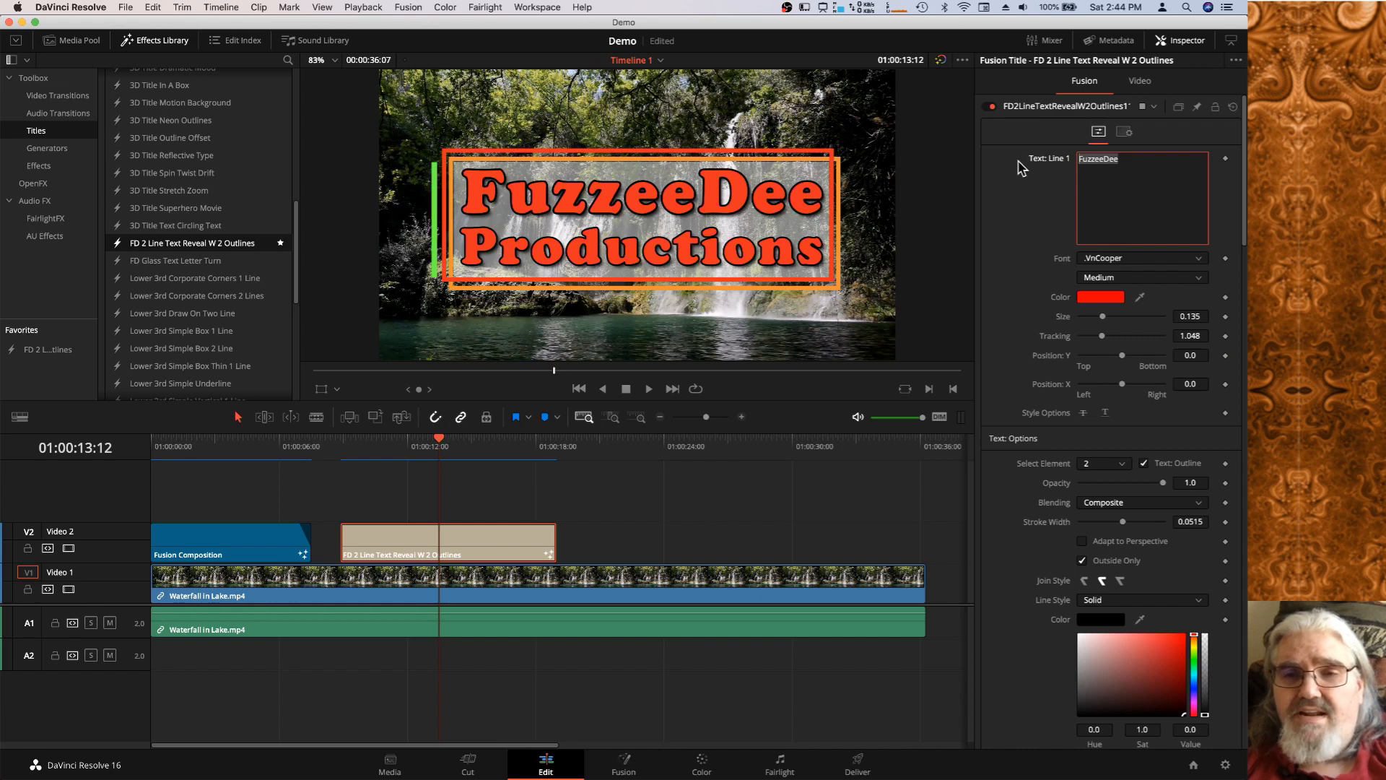
scroll(1022, 168, down, 1)
scroll(1022, 168, down, 15)
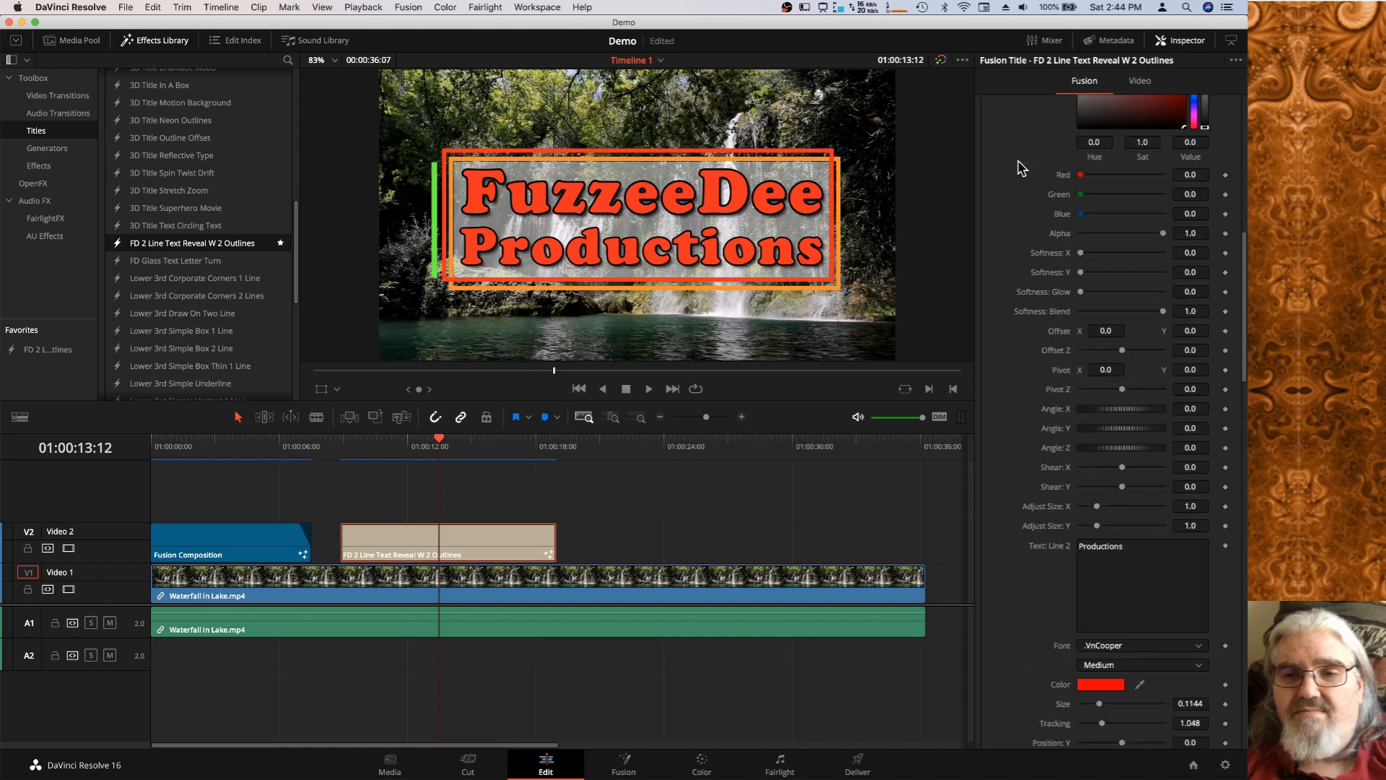
scroll(1022, 168, down, 15)
scroll(1022, 169, down, 15)
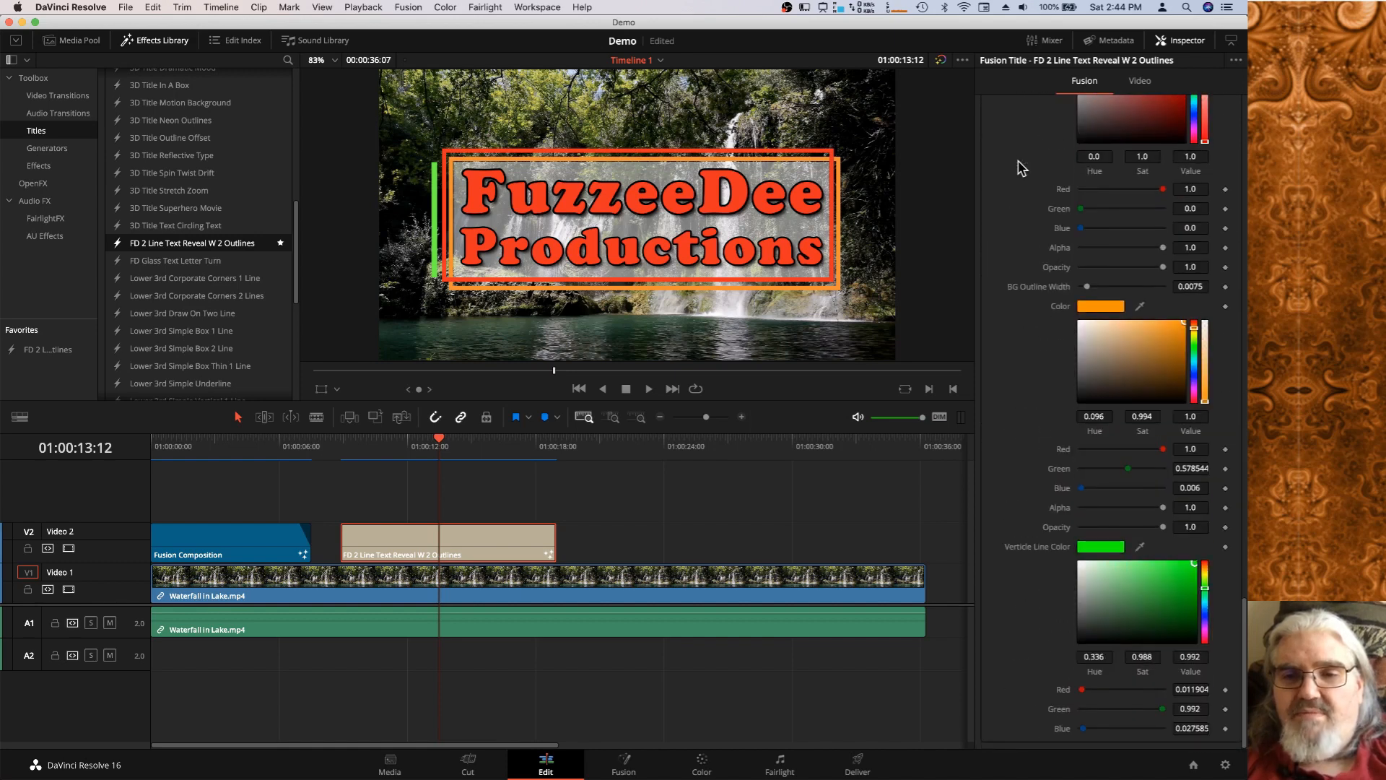
scroll(1022, 168, up, 20)
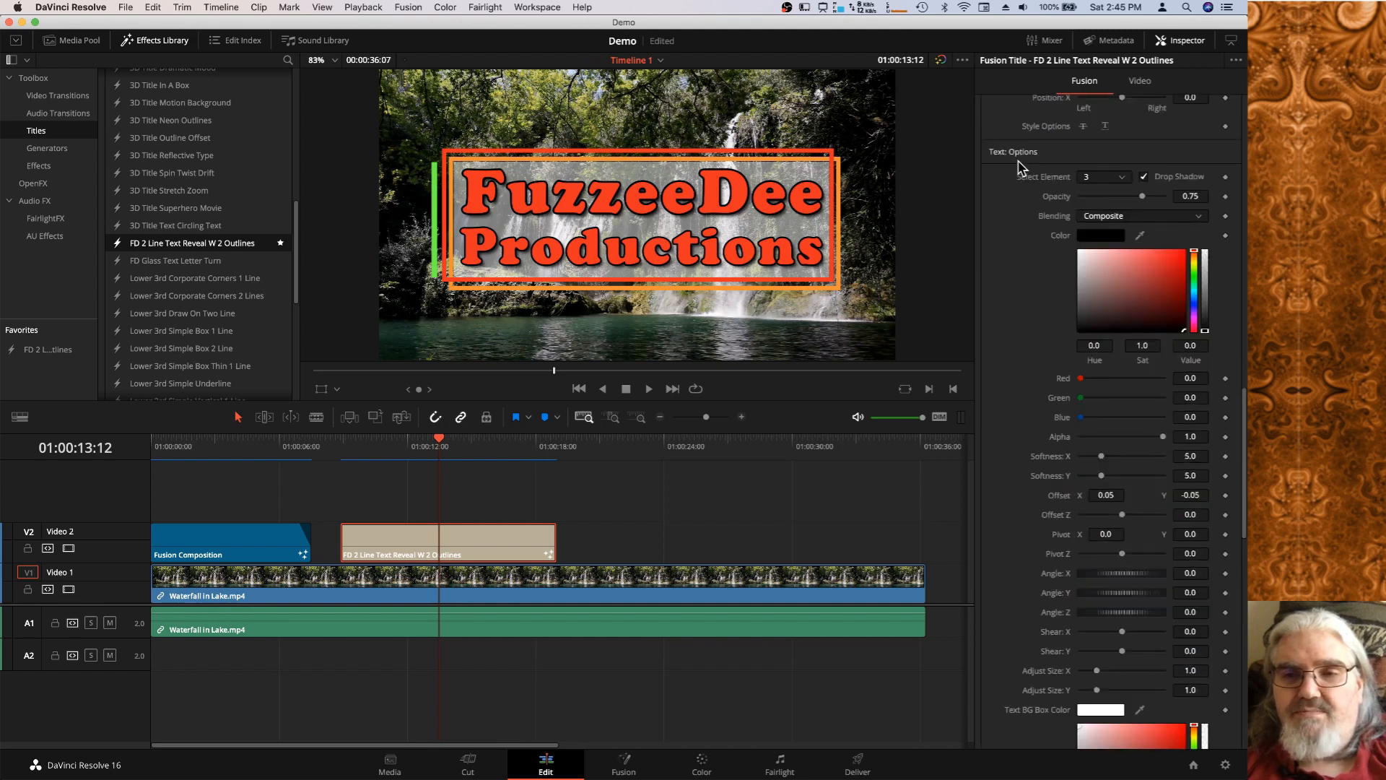
scroll(1022, 168, up, 3)
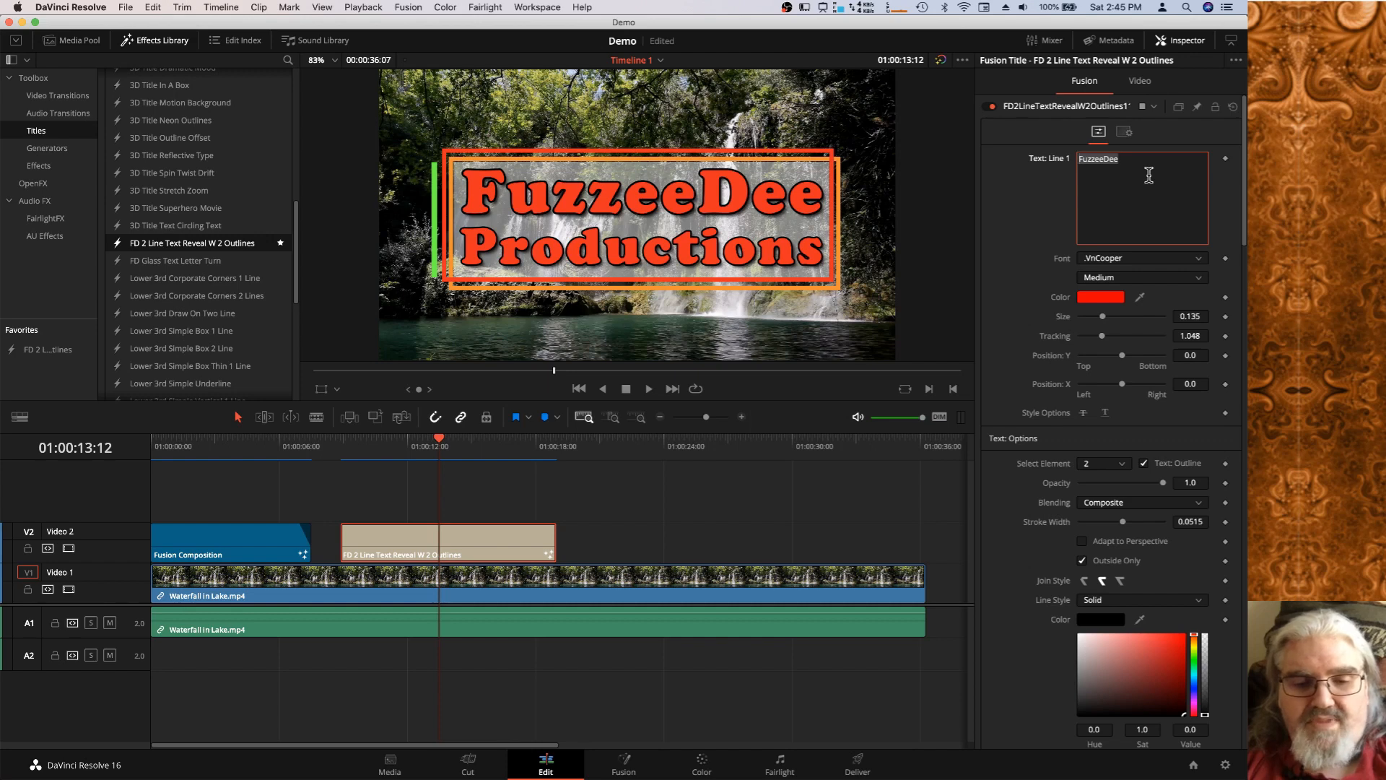
text(D)
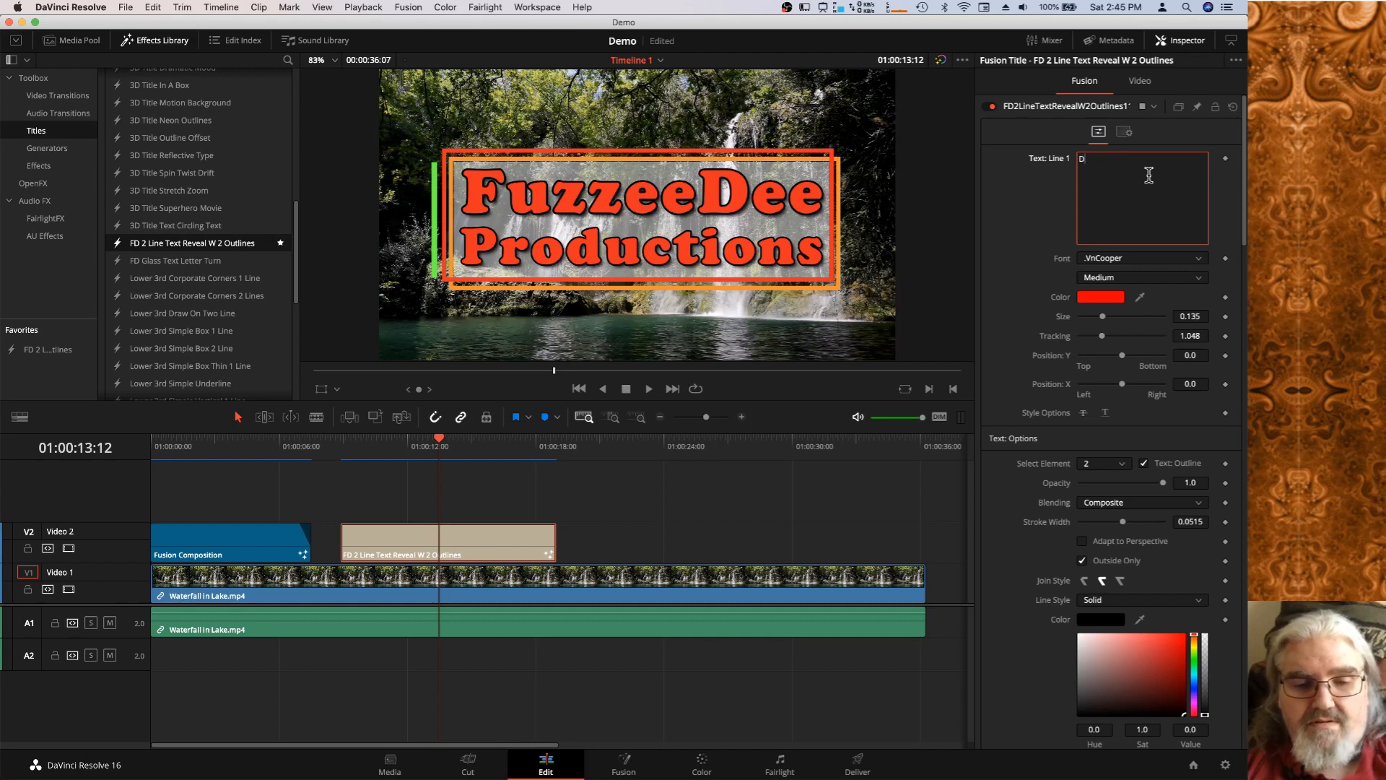
text(emons)
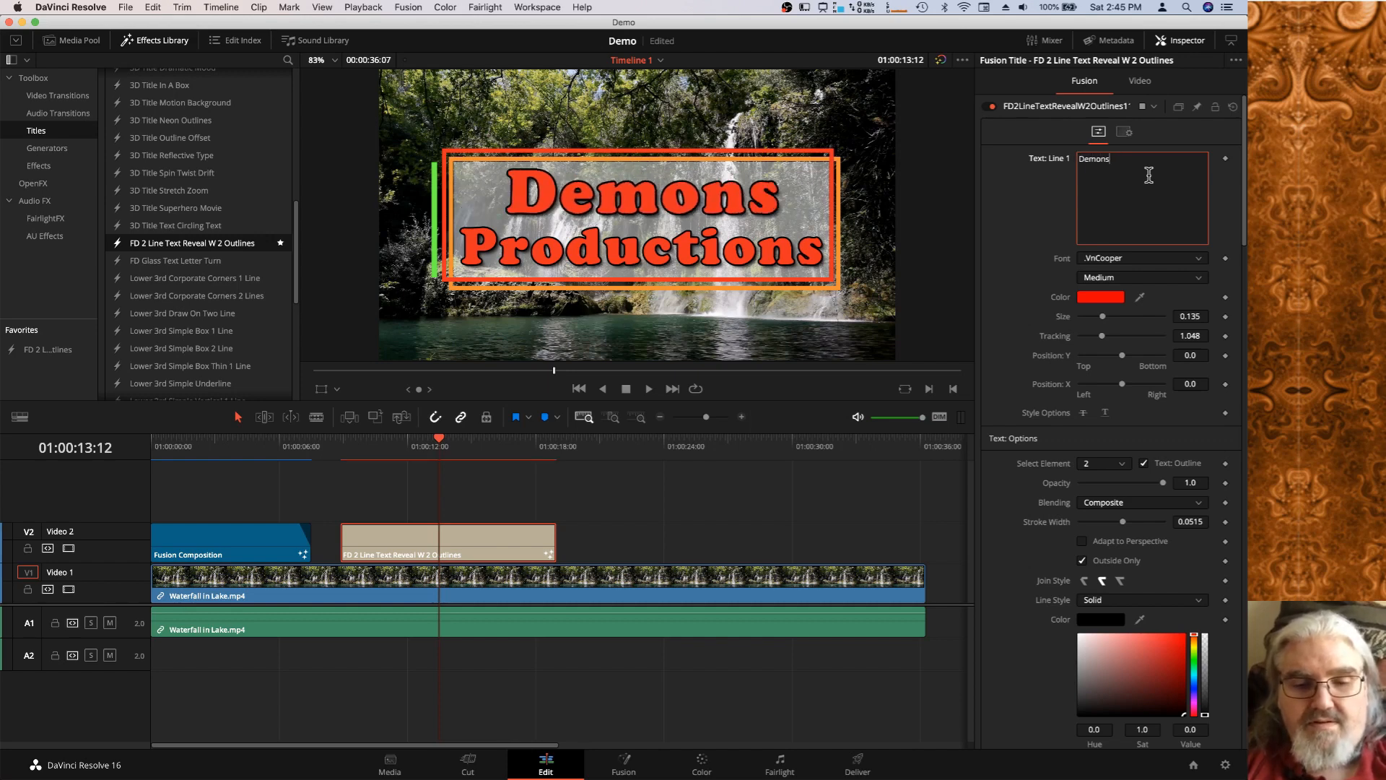
text(tration)
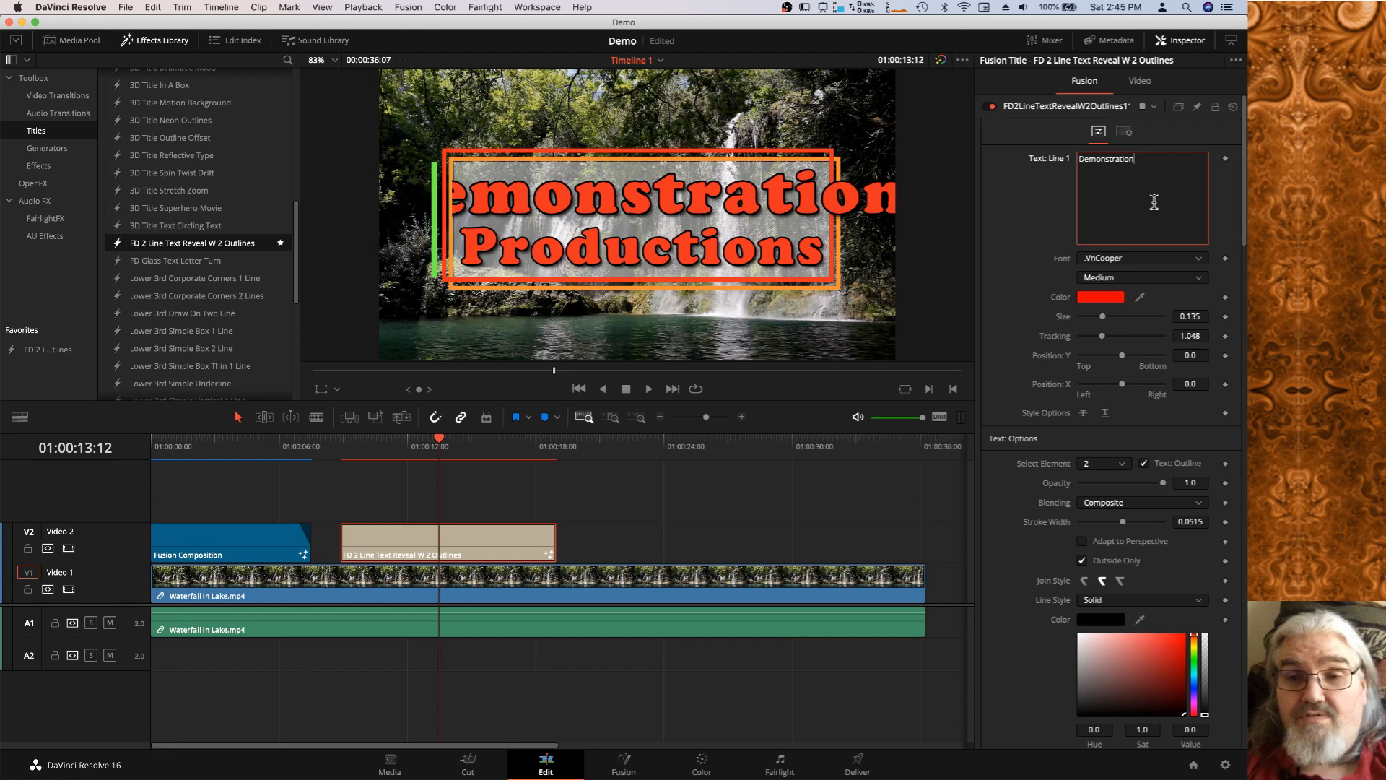
Set the first line's font to Times Bold, with size 0.1121 and tracking 1.108.
click(1199, 259)
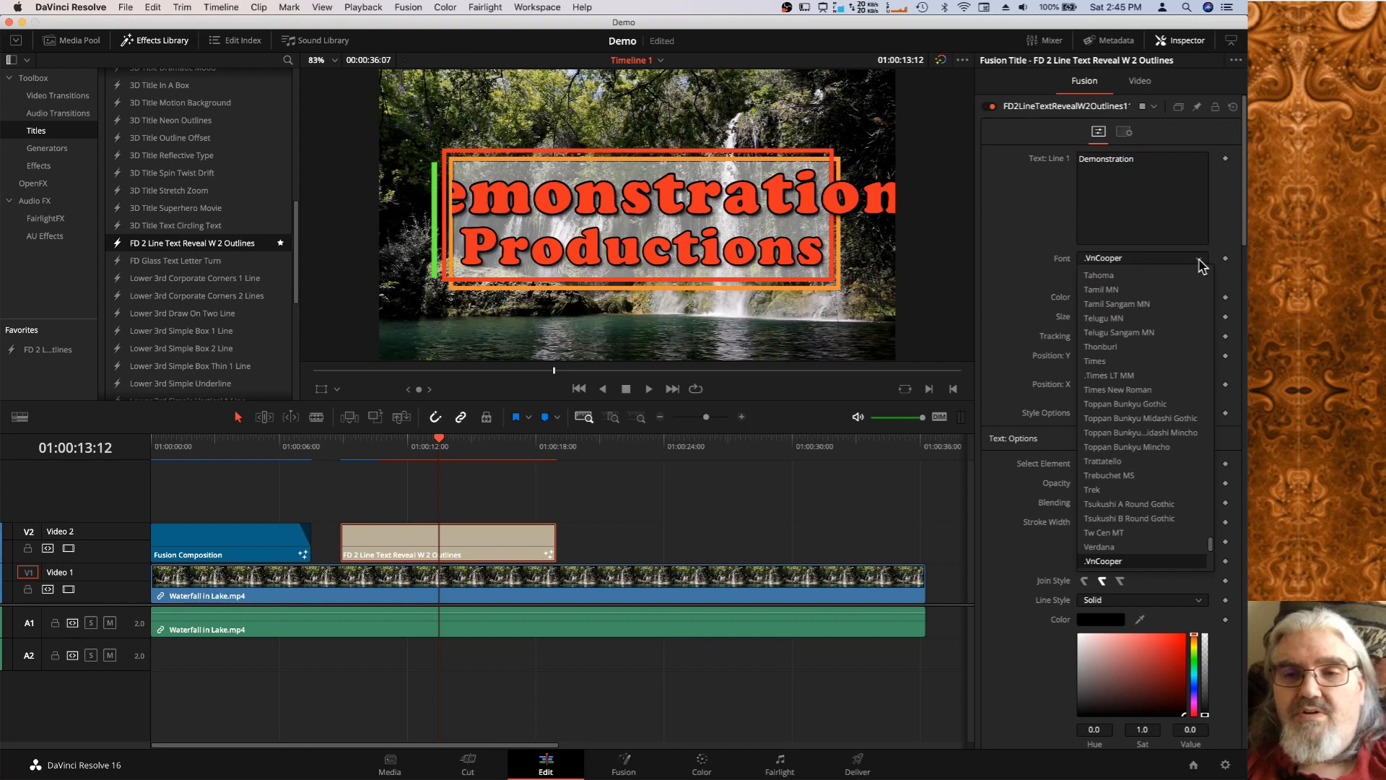
click(1123, 361)
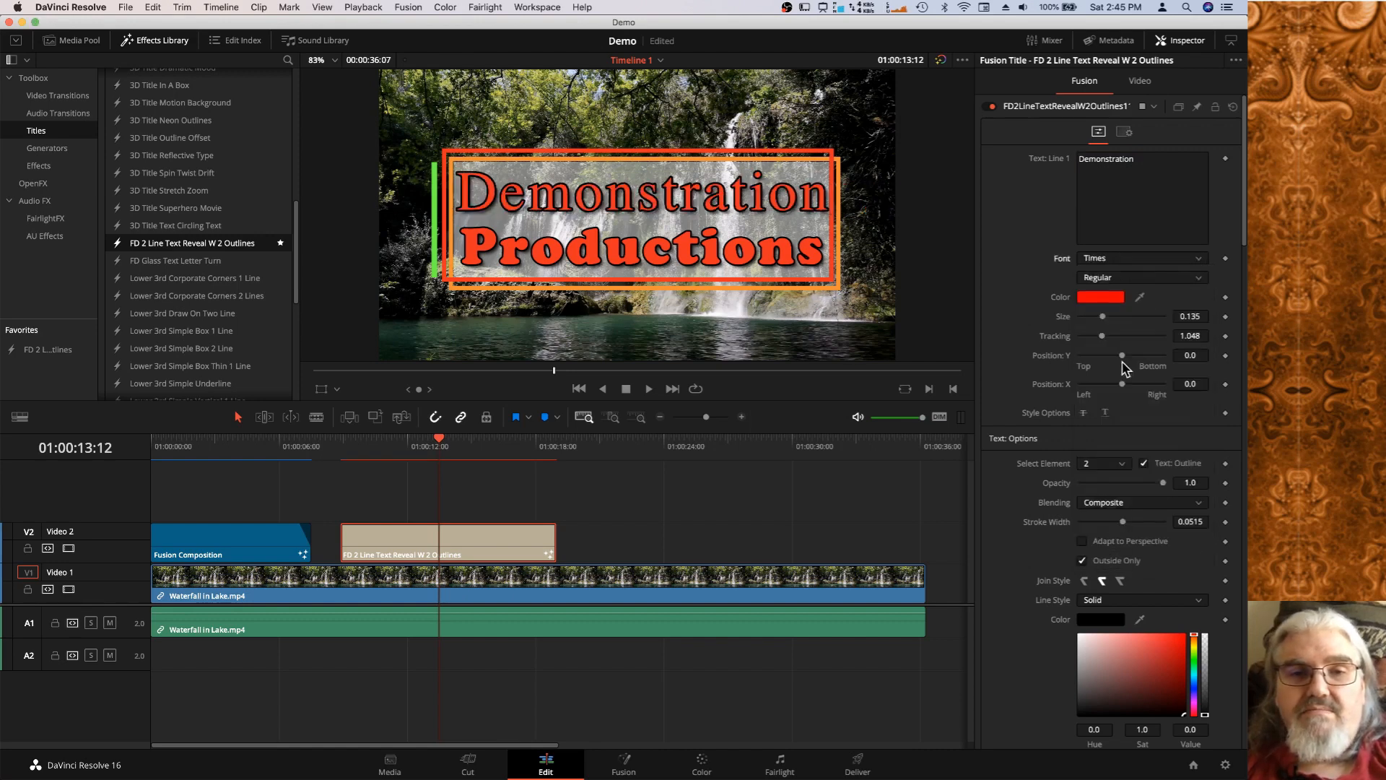
click(1200, 279)
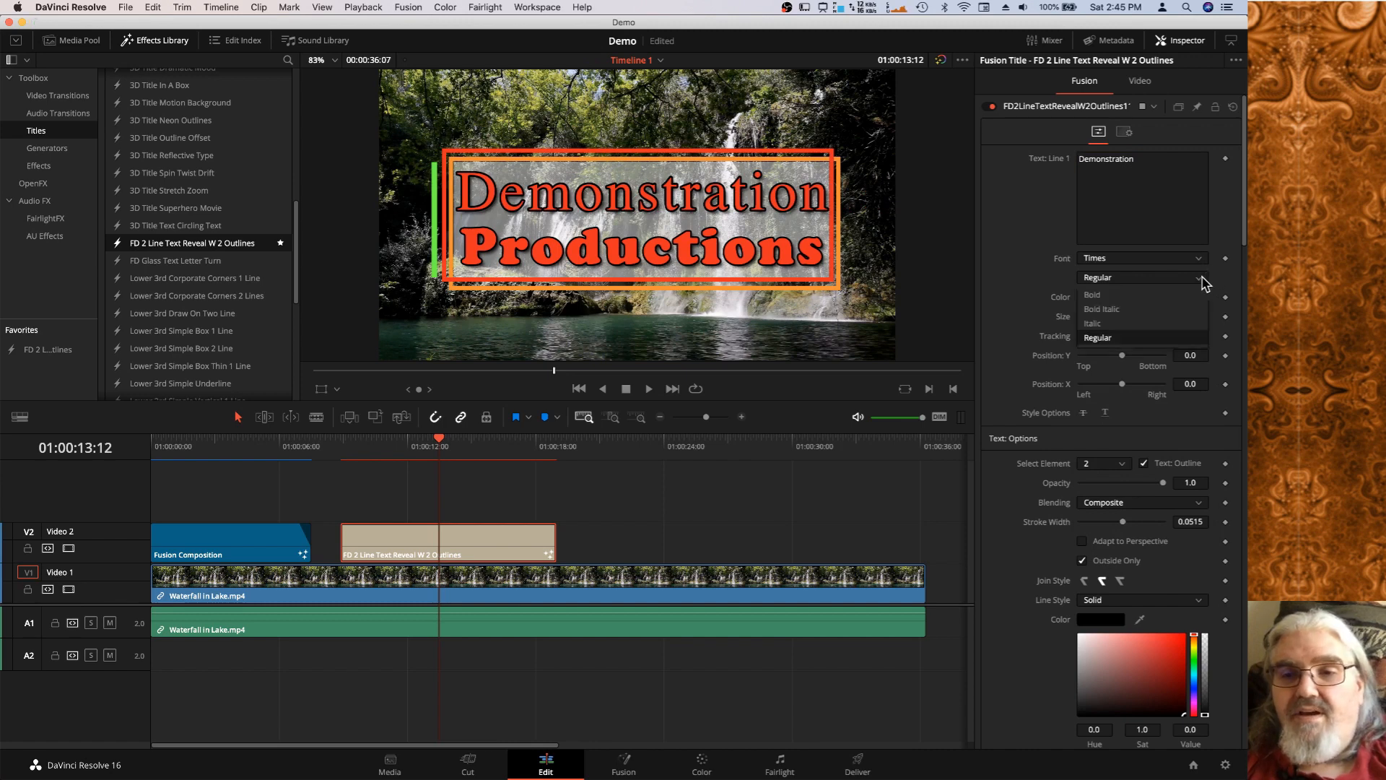
click(1148, 296)
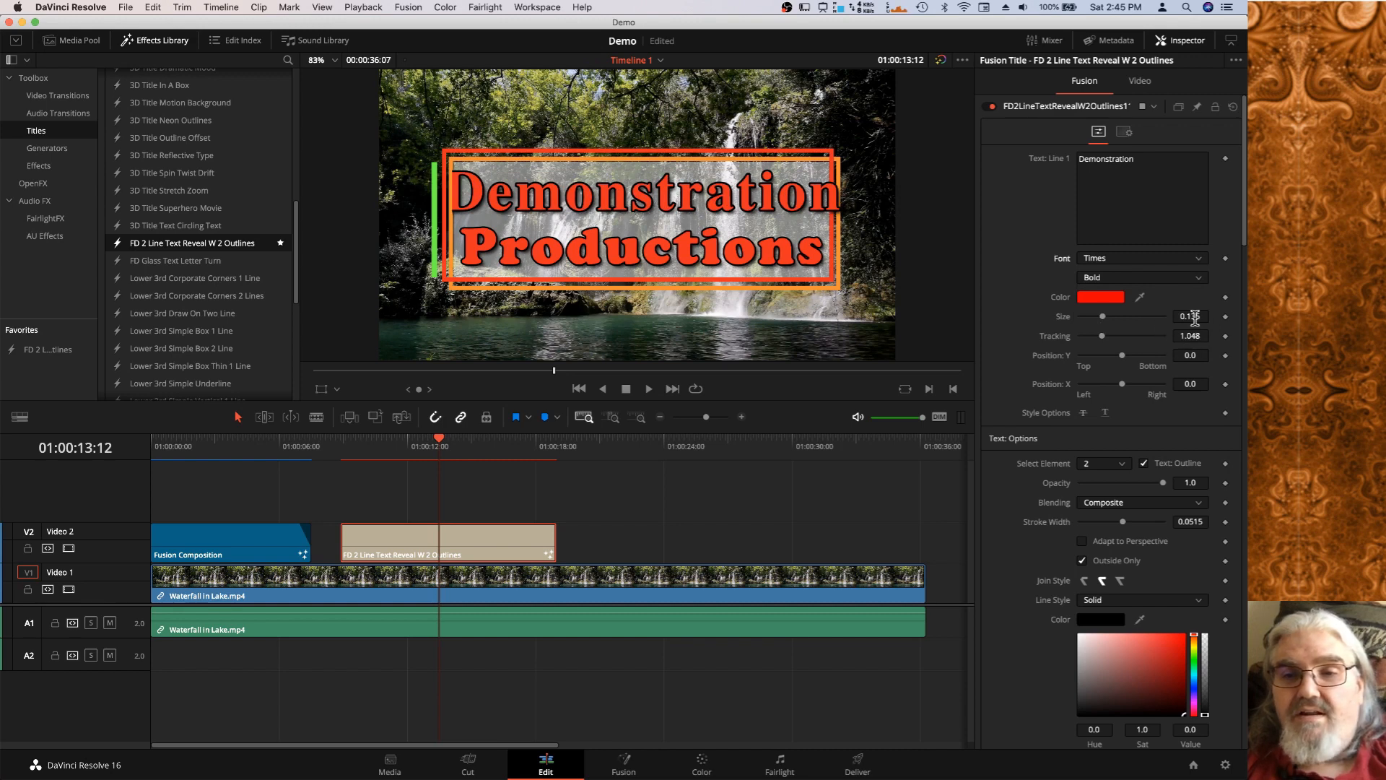
mouse_move(1194, 317)
mouse_down()
mouse_move(1182, 318)
mouse_move(1198, 315)
mouse_move(1191, 336)
mouse_move(1209, 335)
mouse_up()
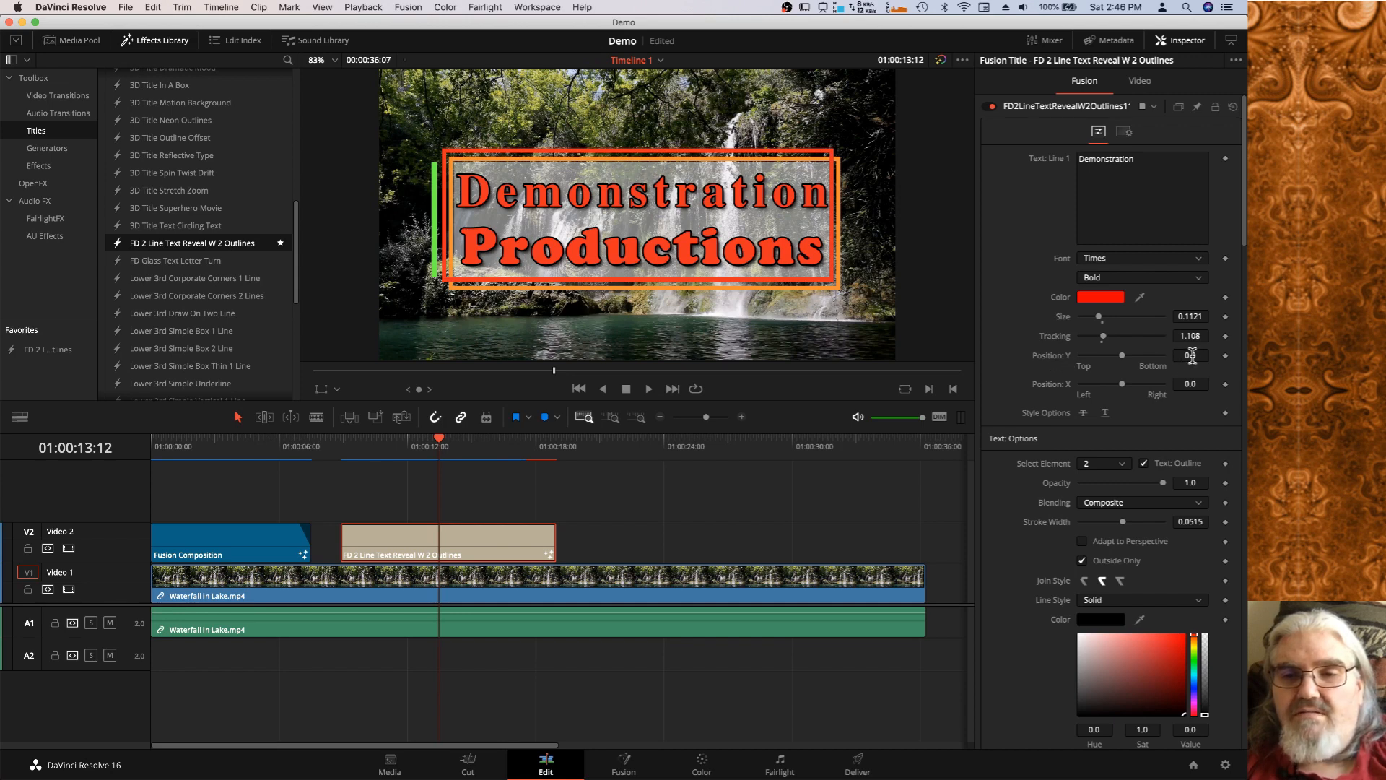
Try shifting the first line with Position Y at about 0.5 and Position X at about 0.07, resetting each to its default.
drag(1194, 355, 1238, 355)
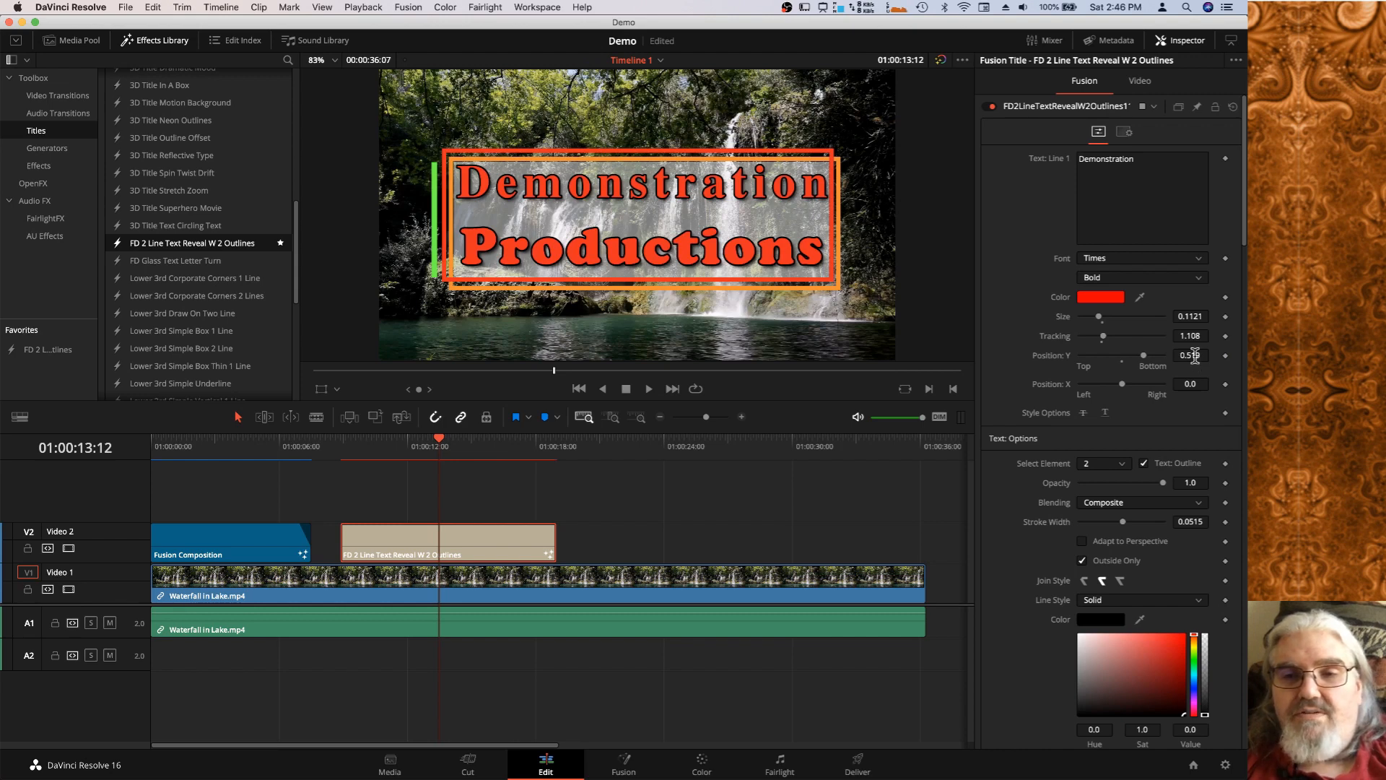
double_click(1052, 357)
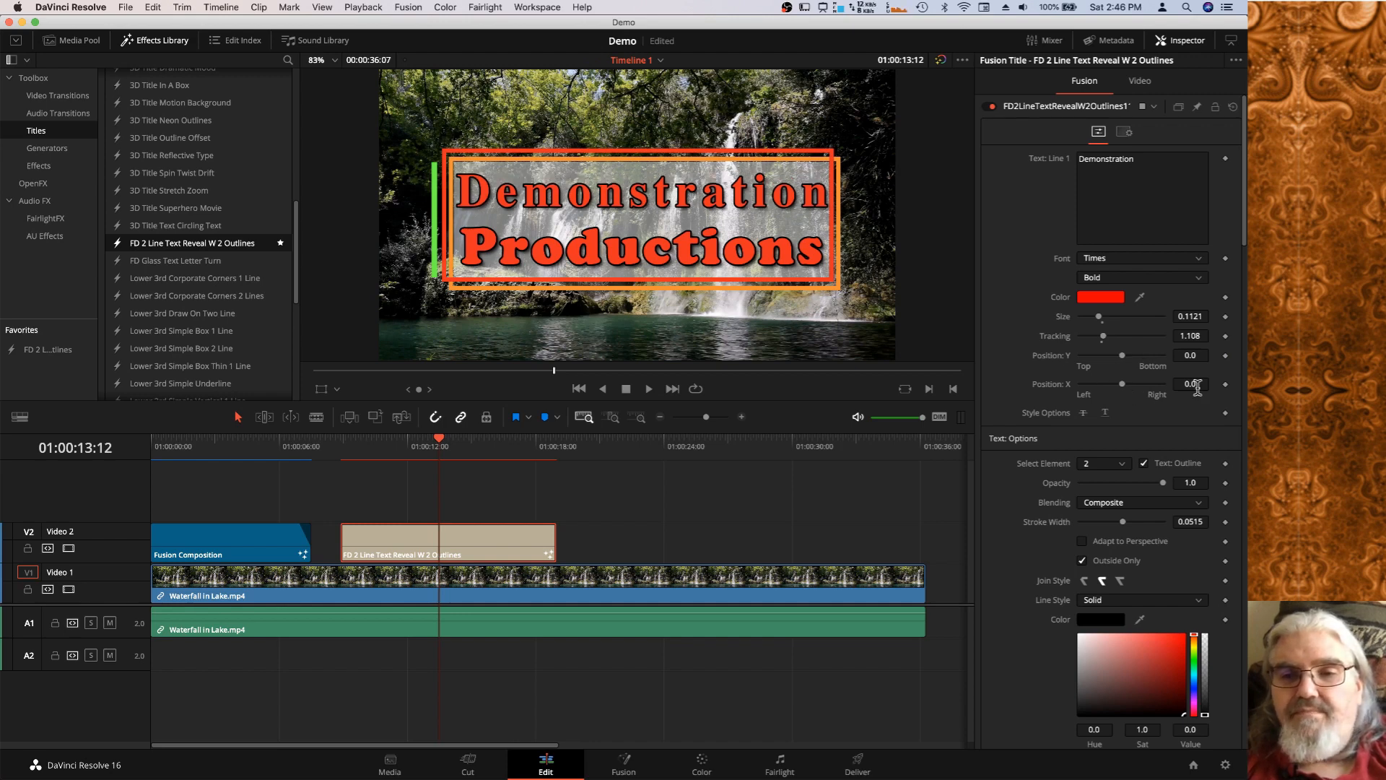
mouse_move(1194, 385)
mouse_down()
mouse_move(1133, 385)
mouse_move(1223, 385)
mouse_move(1198, 389)
mouse_up()
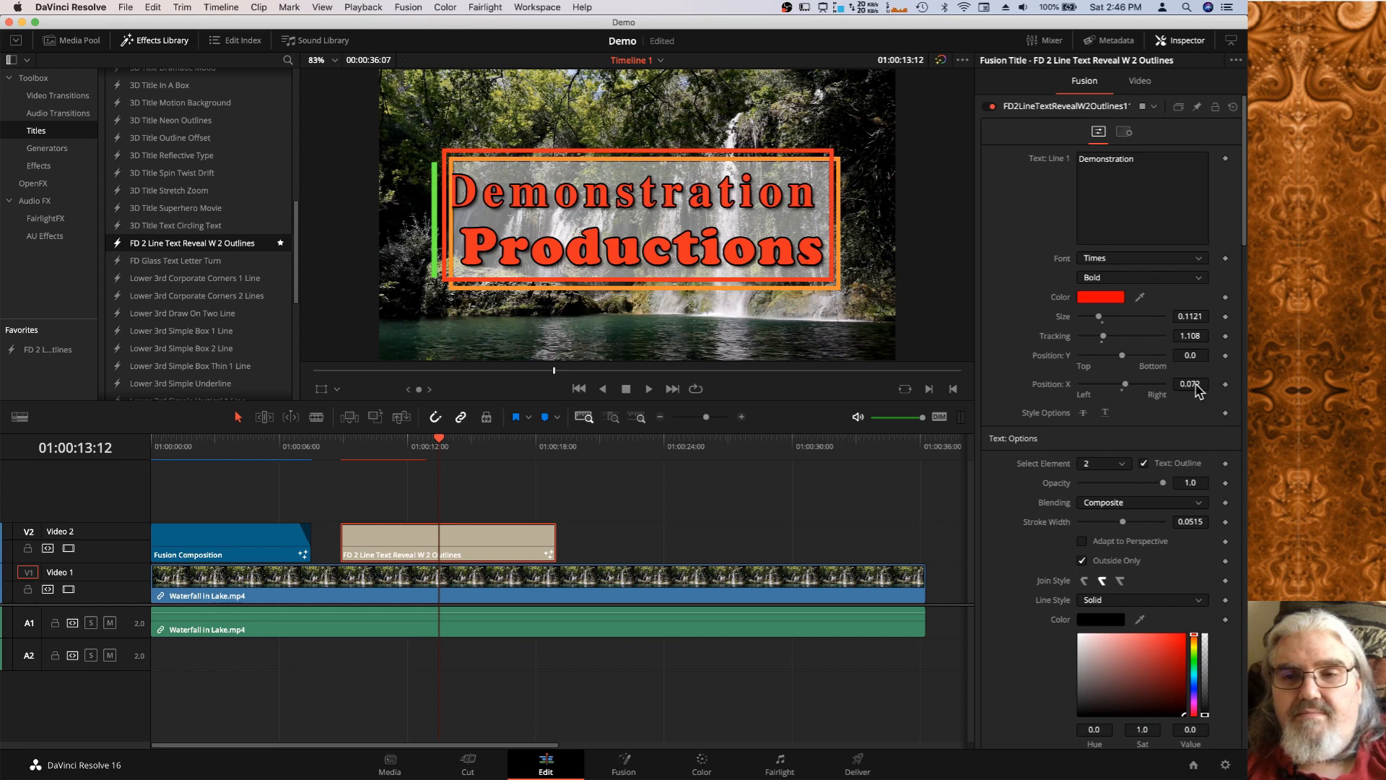
double_click(1061, 384)
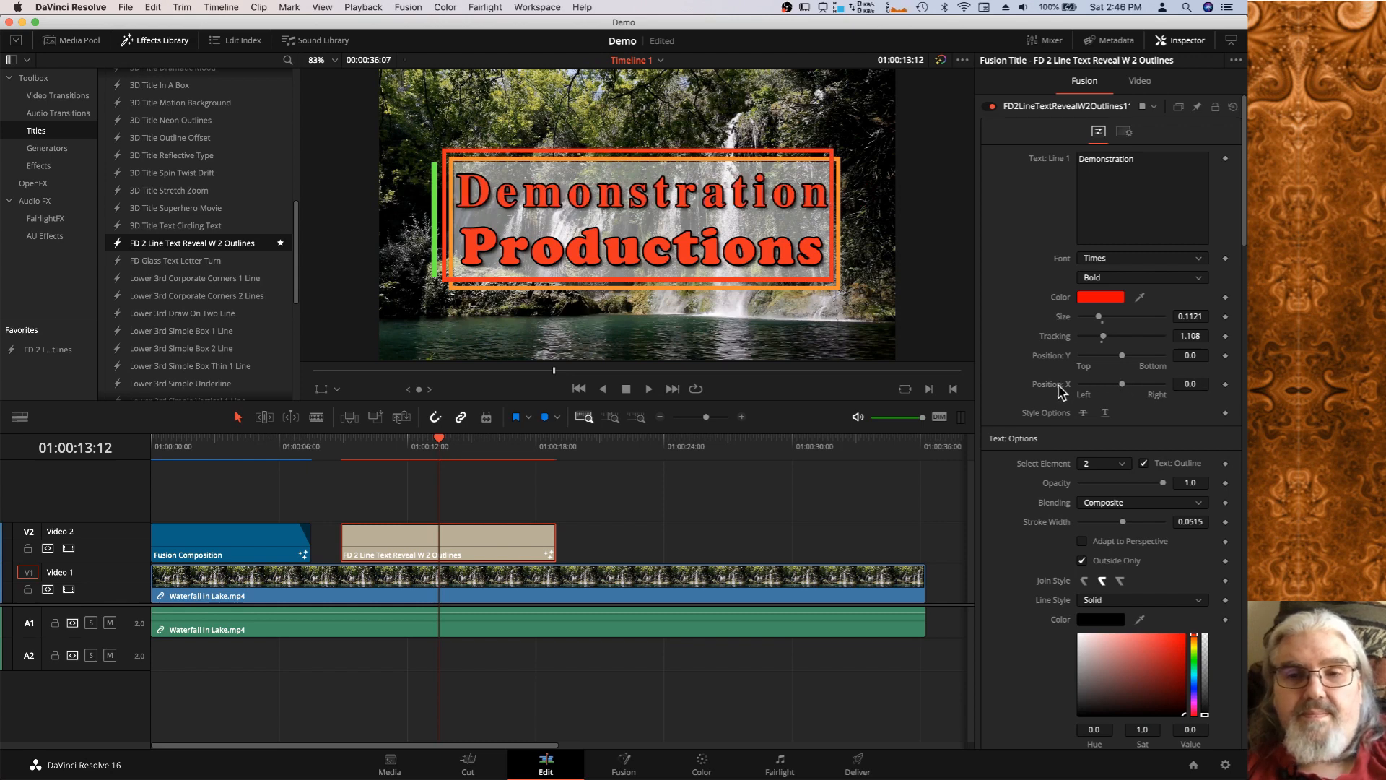
Try the underline and strikethrough styles on the first line, turning each one off again.
click(1105, 414)
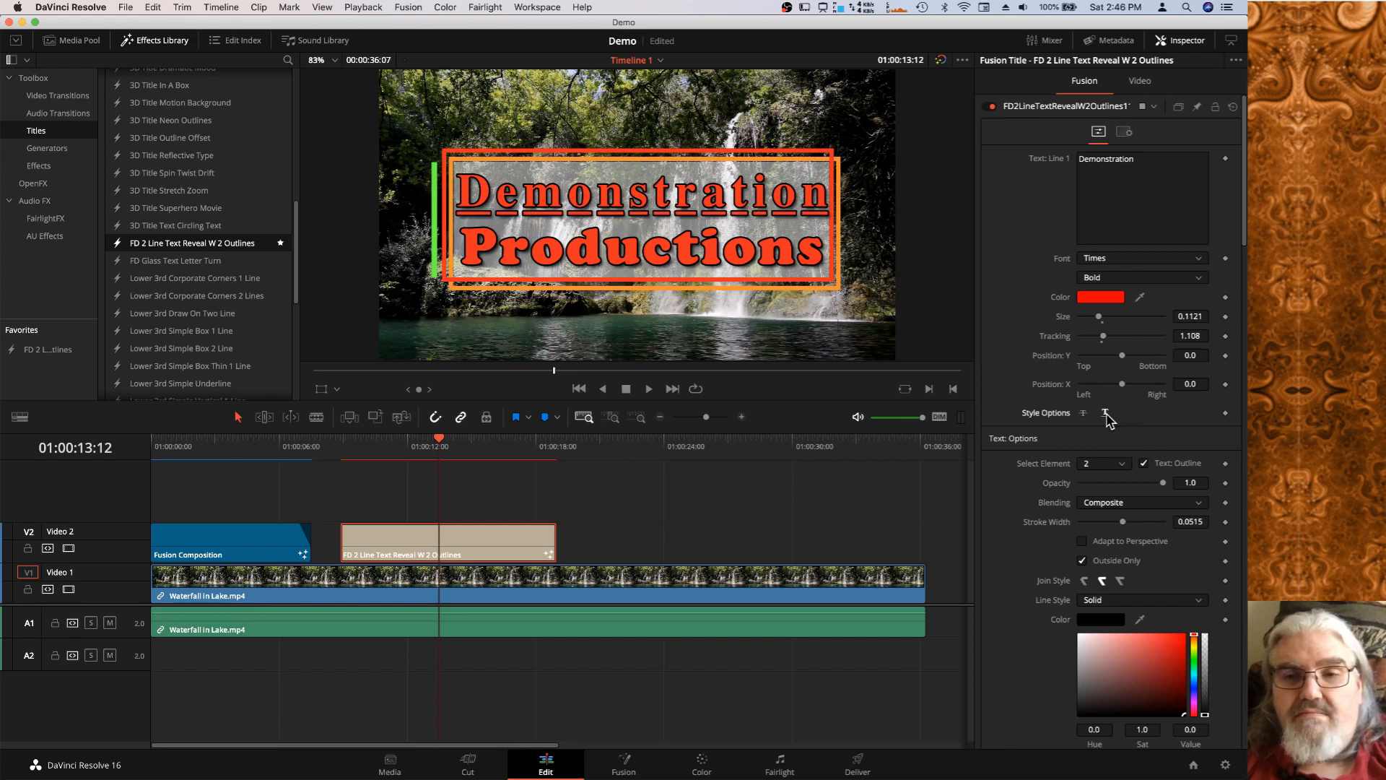
click(1105, 413)
click(1083, 414)
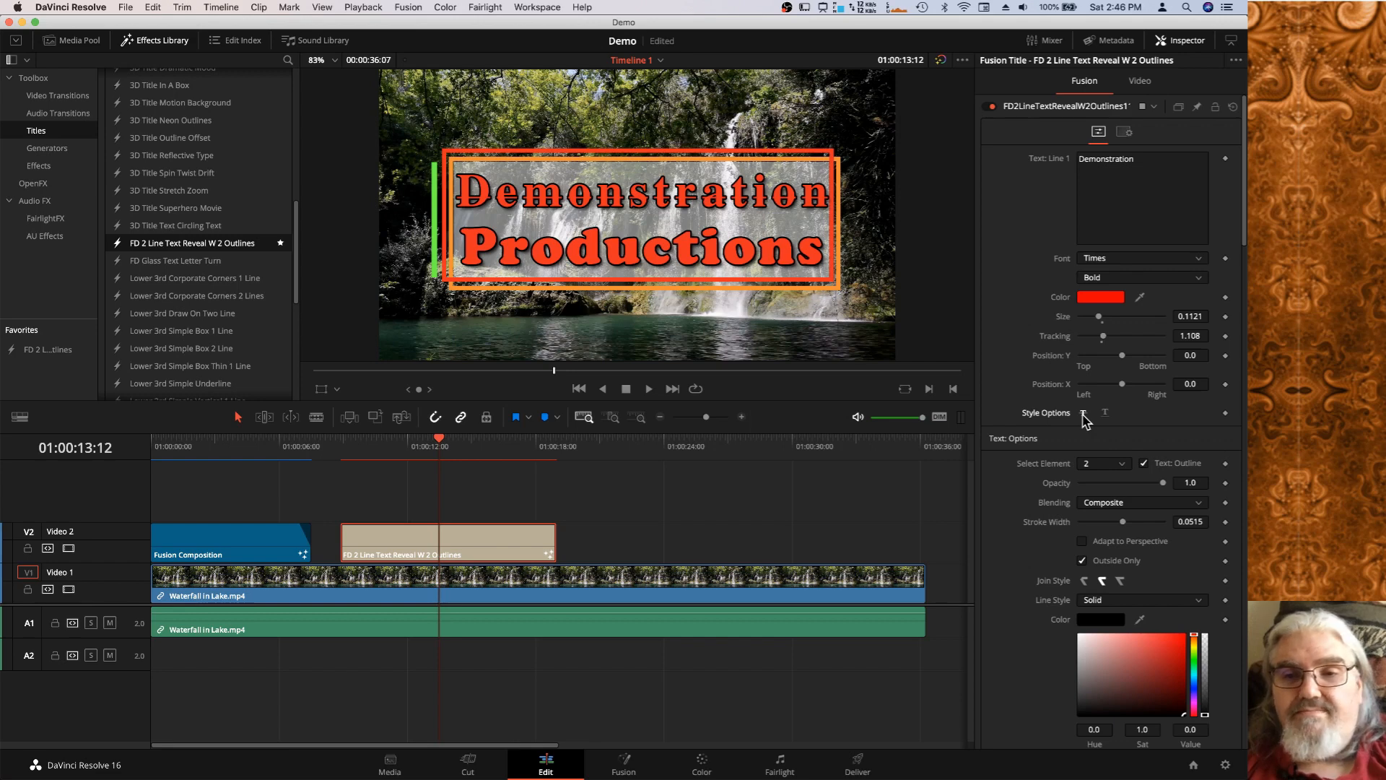
click(1083, 413)
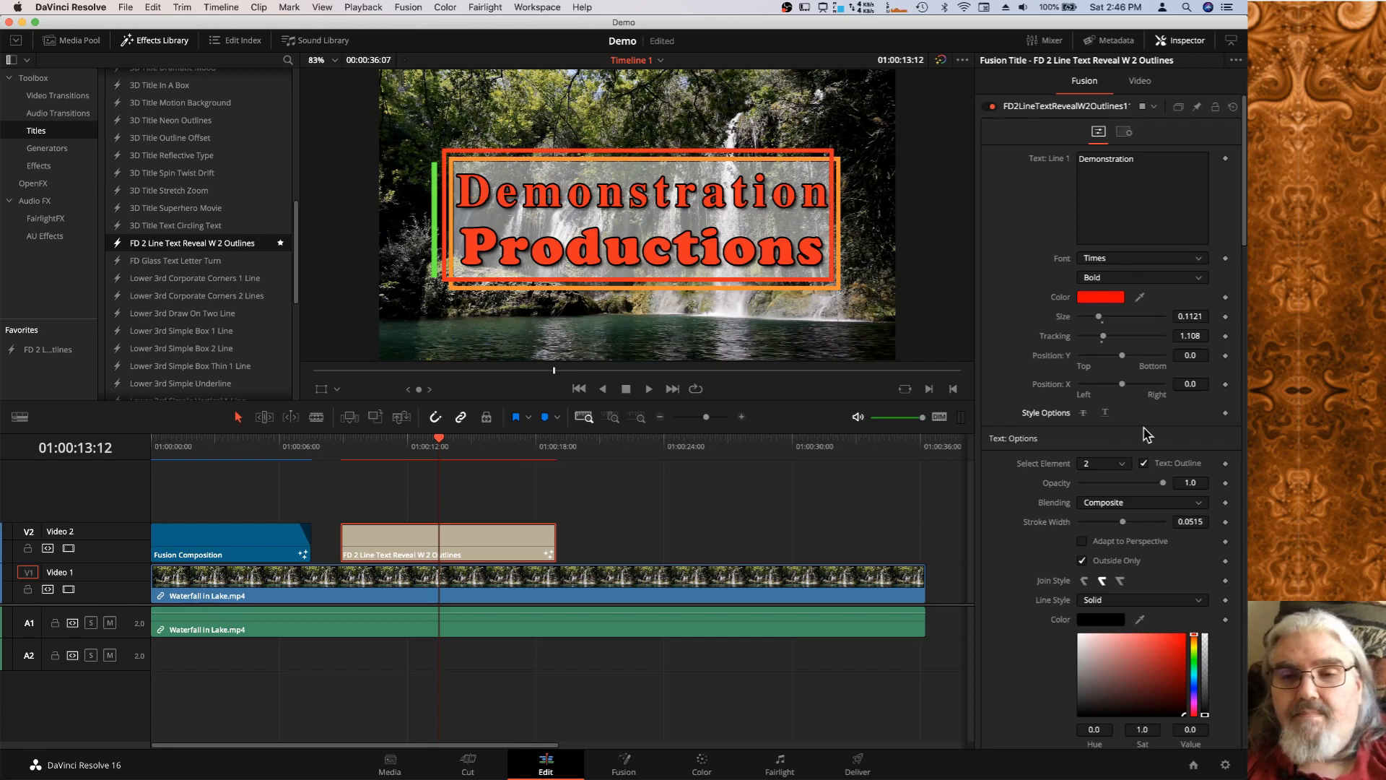
Switch the first line's text options to element 1, the text face.
scroll(1133, 437, down, 2)
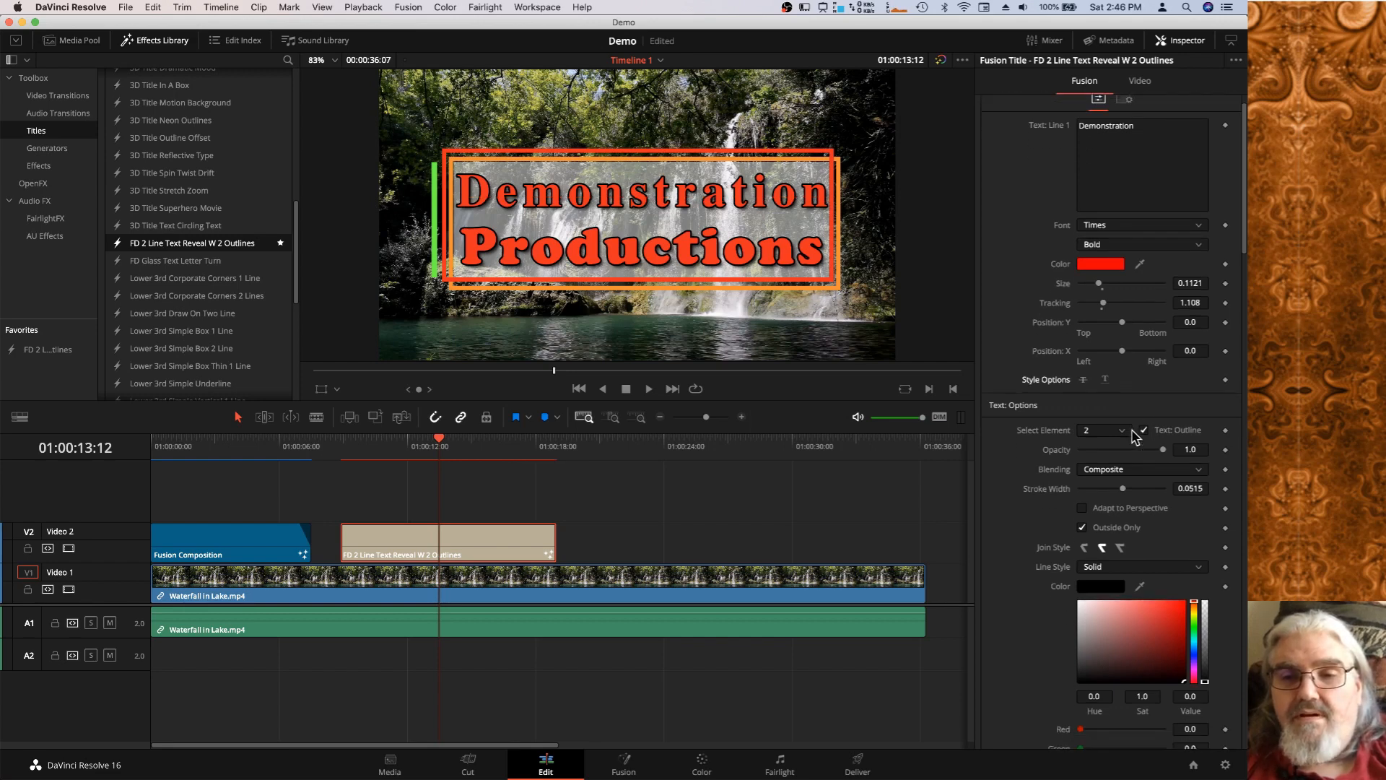
scroll(1128, 380, down, 5)
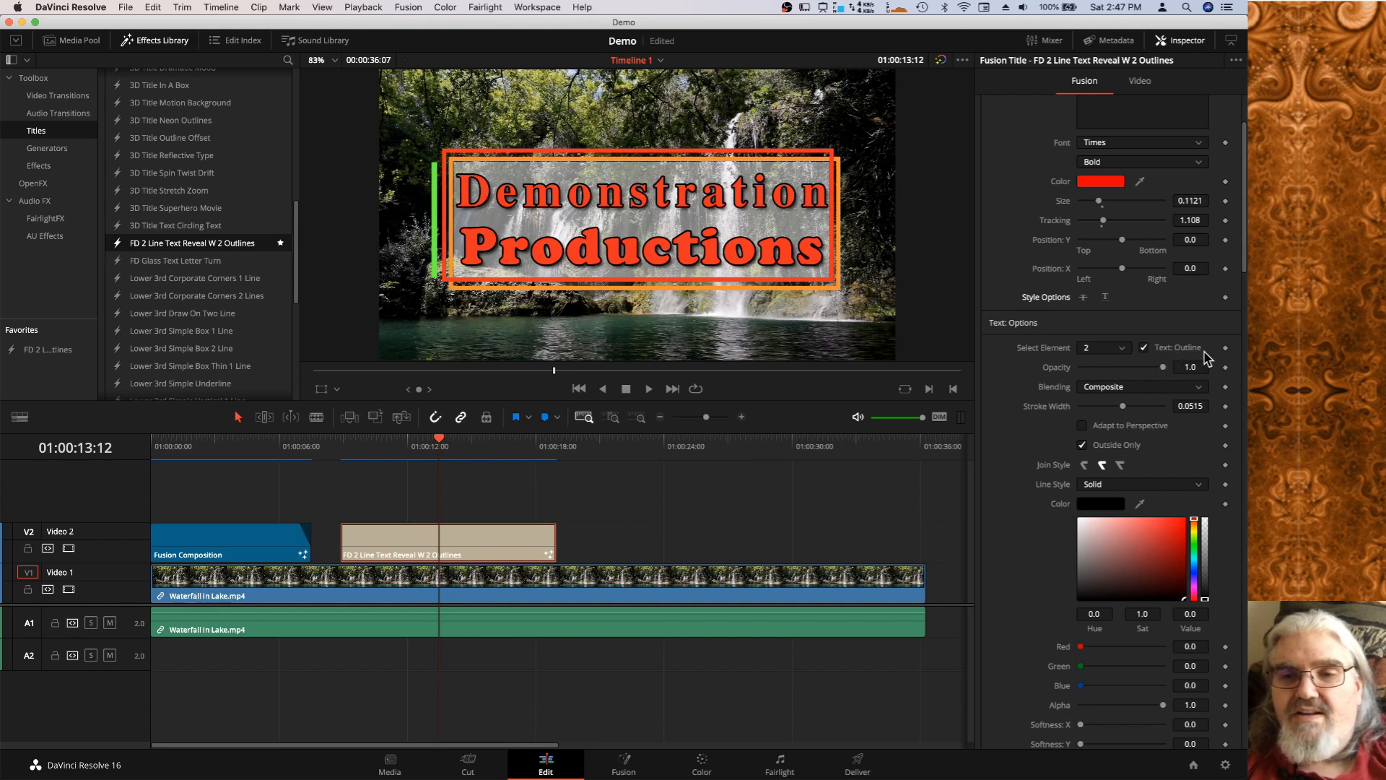
click(1123, 350)
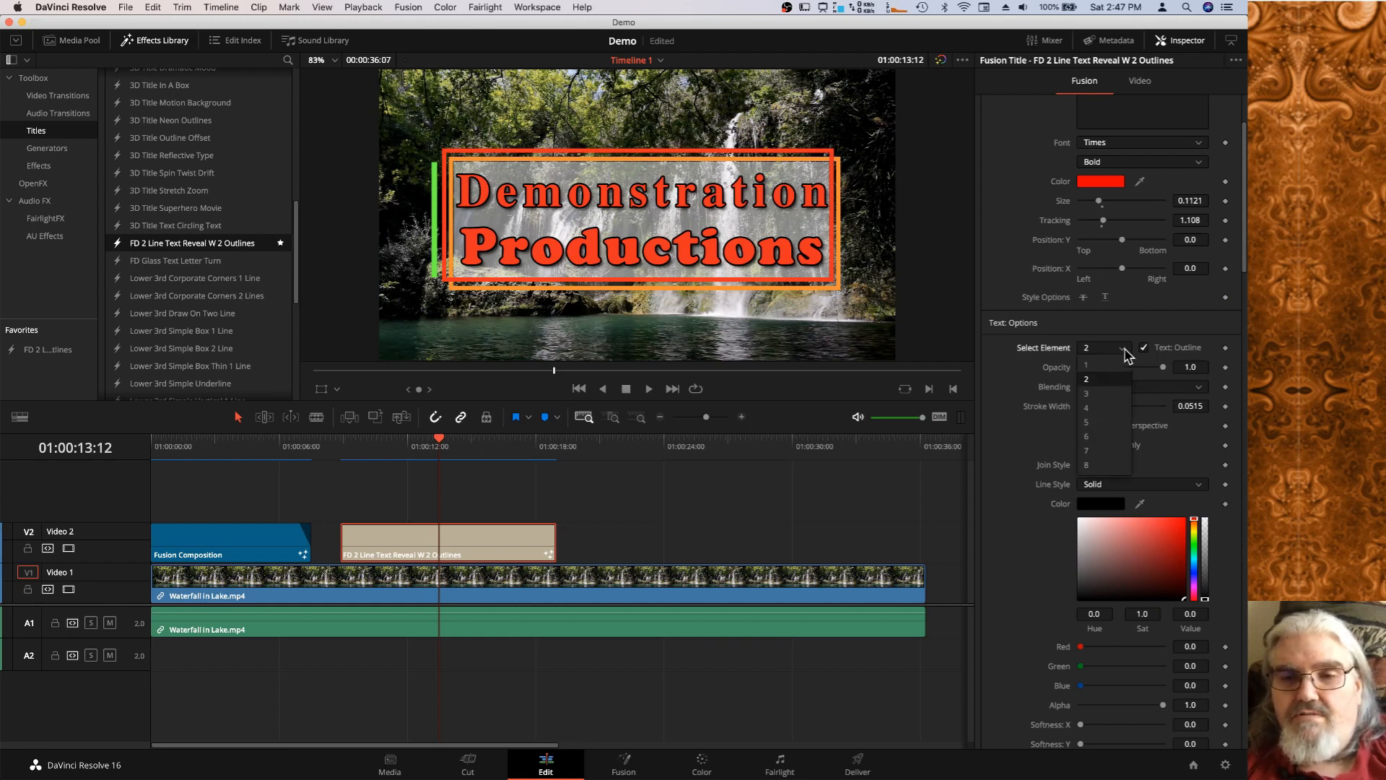
click(1117, 367)
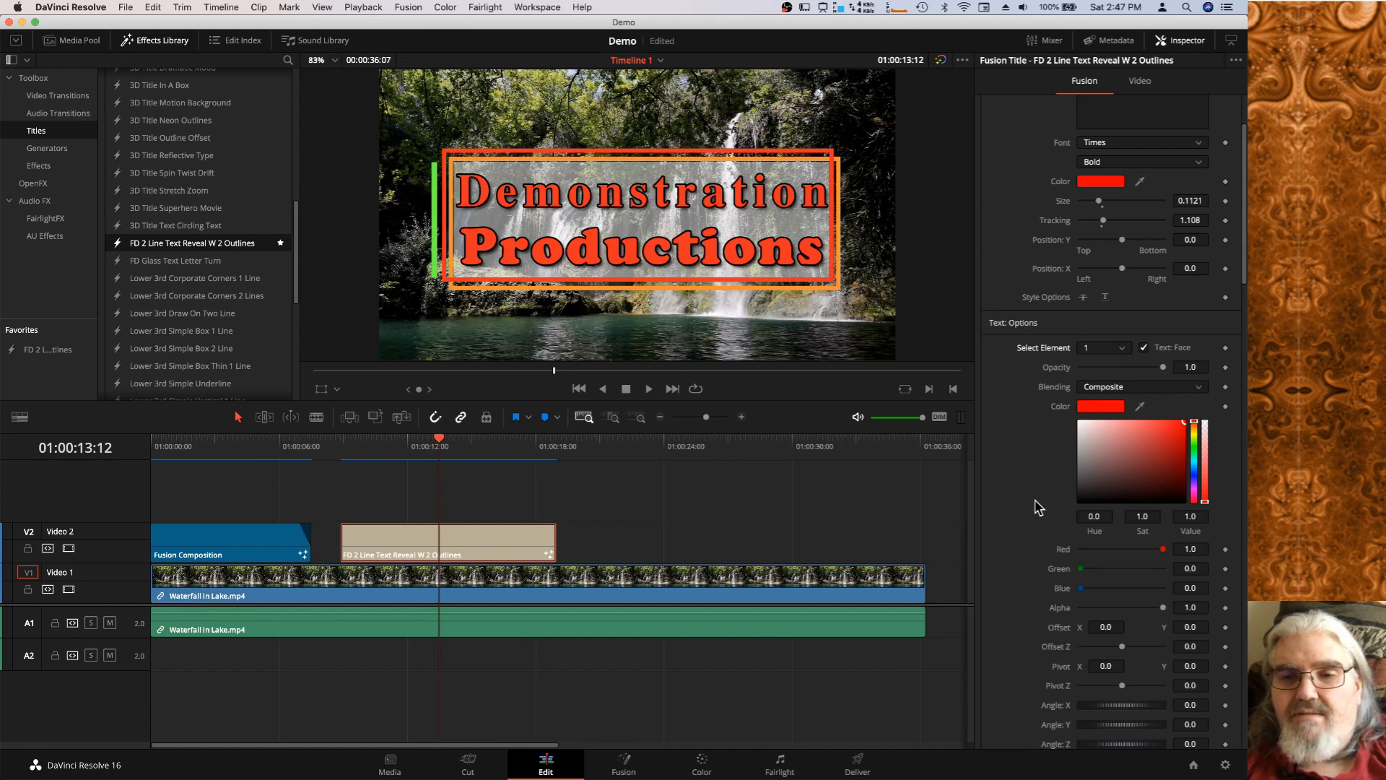
Try Offset Z at -0.047 and Offset X at -0.004 on the first line's text face, resetting each to its default.
scroll(1018, 459, down, 5)
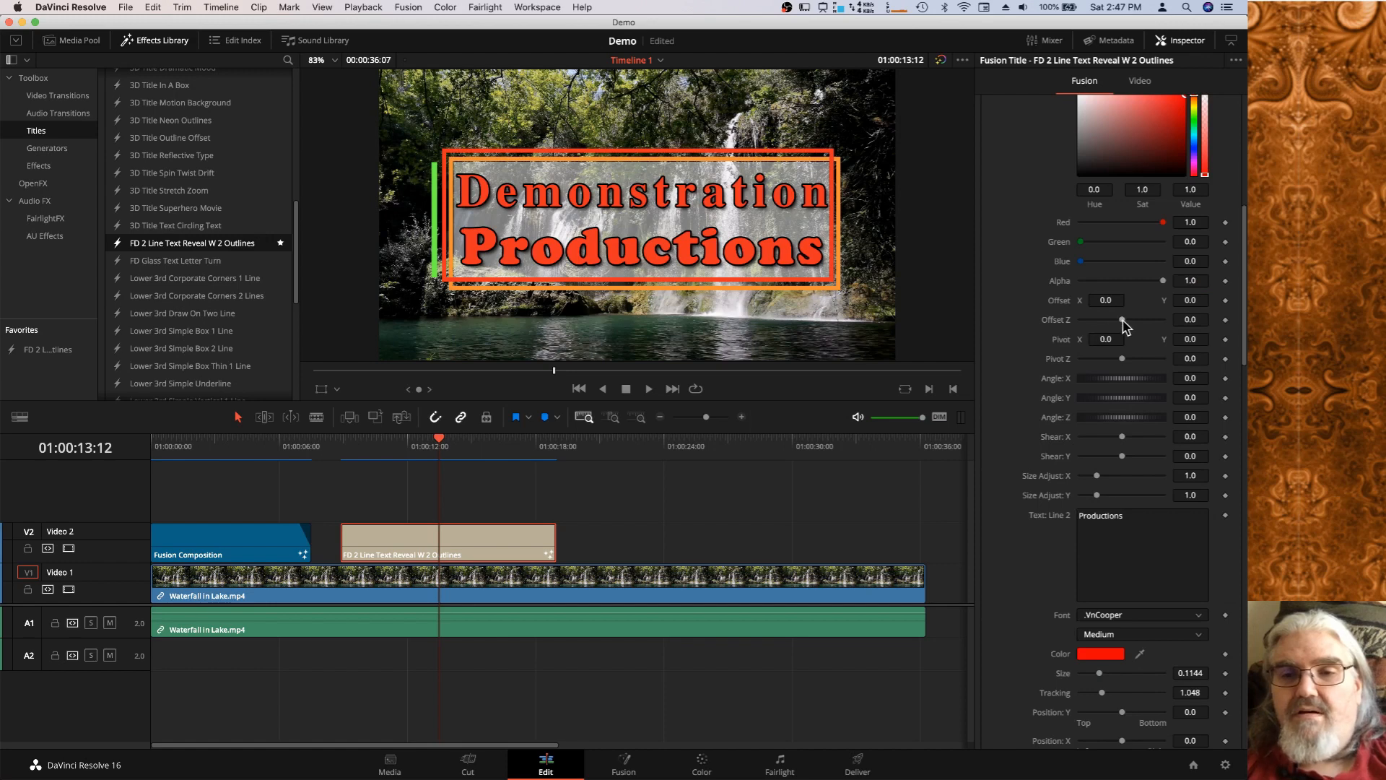
mouse_move(1123, 320)
mouse_down()
mouse_move(1072, 322)
mouse_move(1120, 324)
mouse_up()
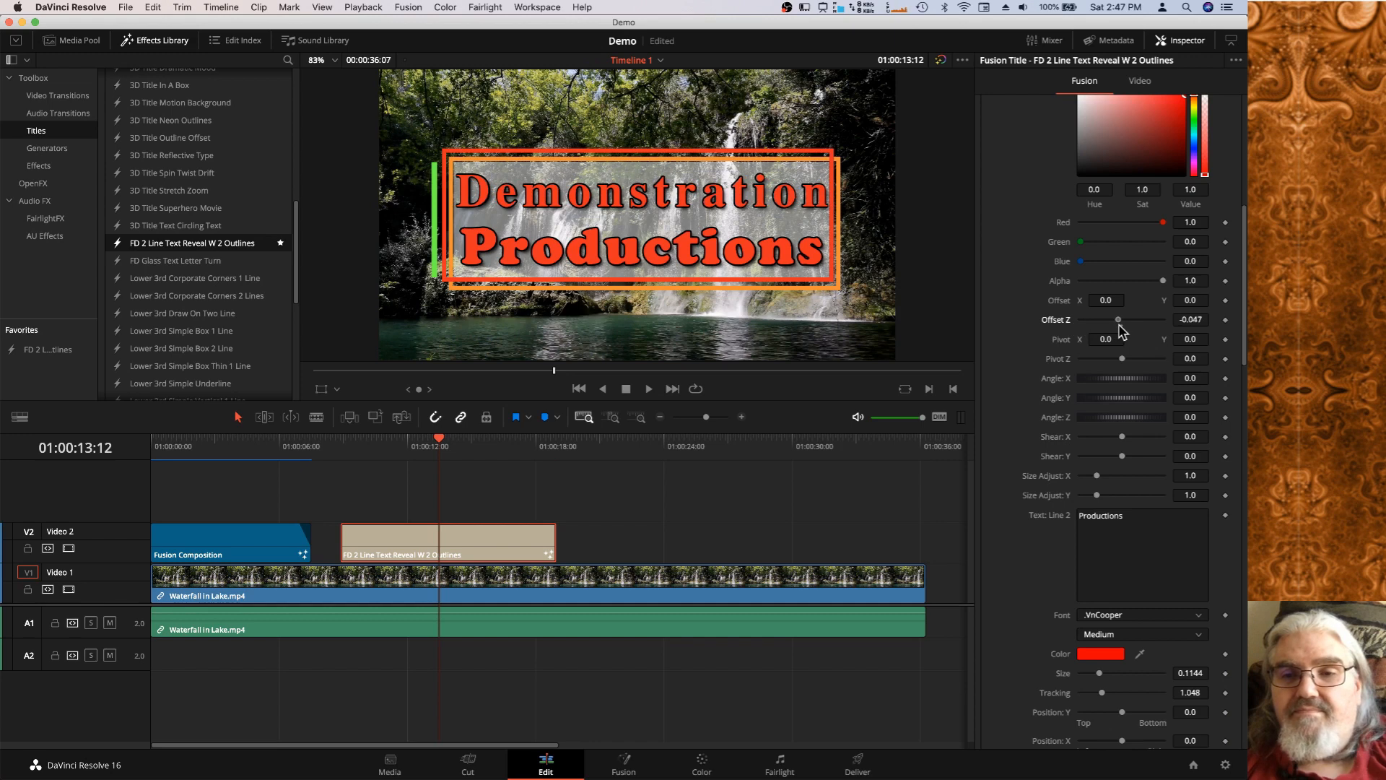
double_click(1062, 321)
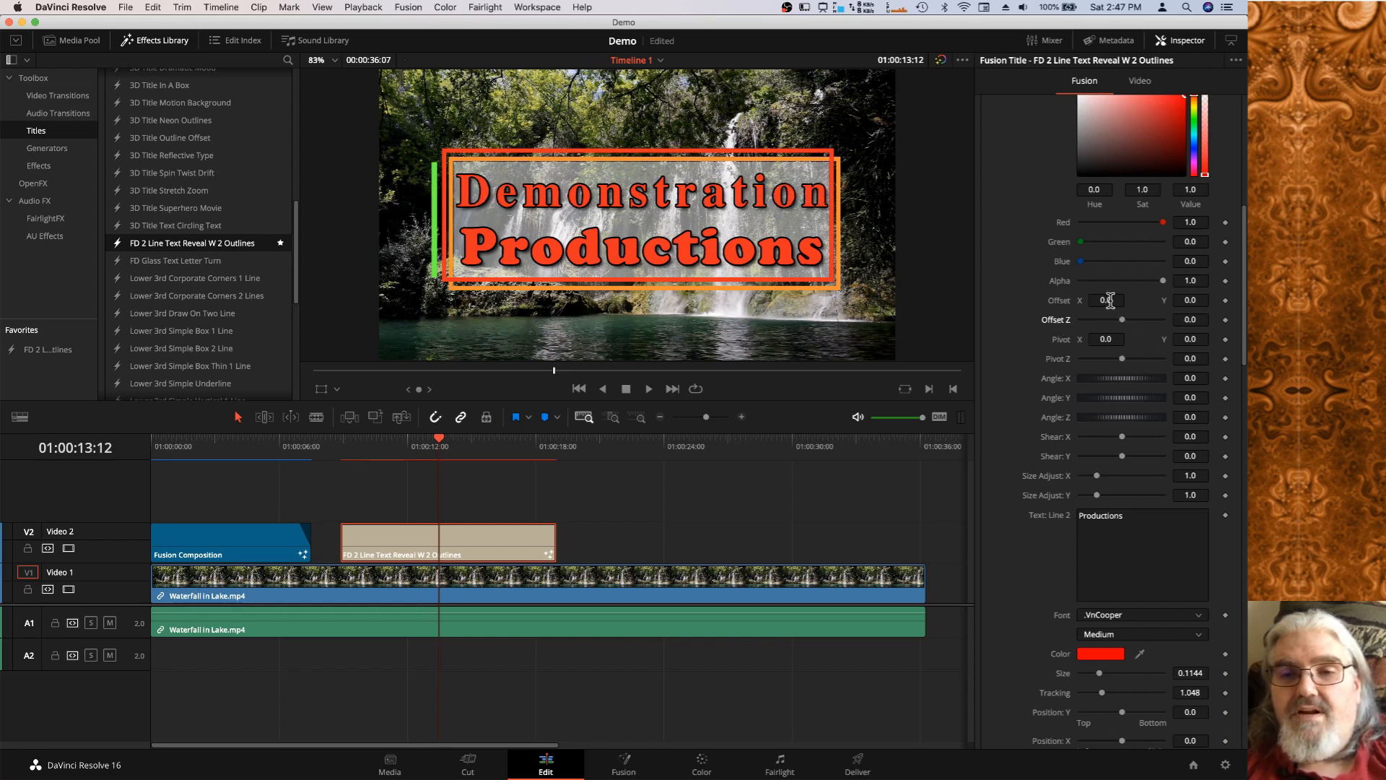
mouse_move(1110, 300)
mouse_down()
mouse_move(1088, 301)
mouse_move(1109, 301)
mouse_up()
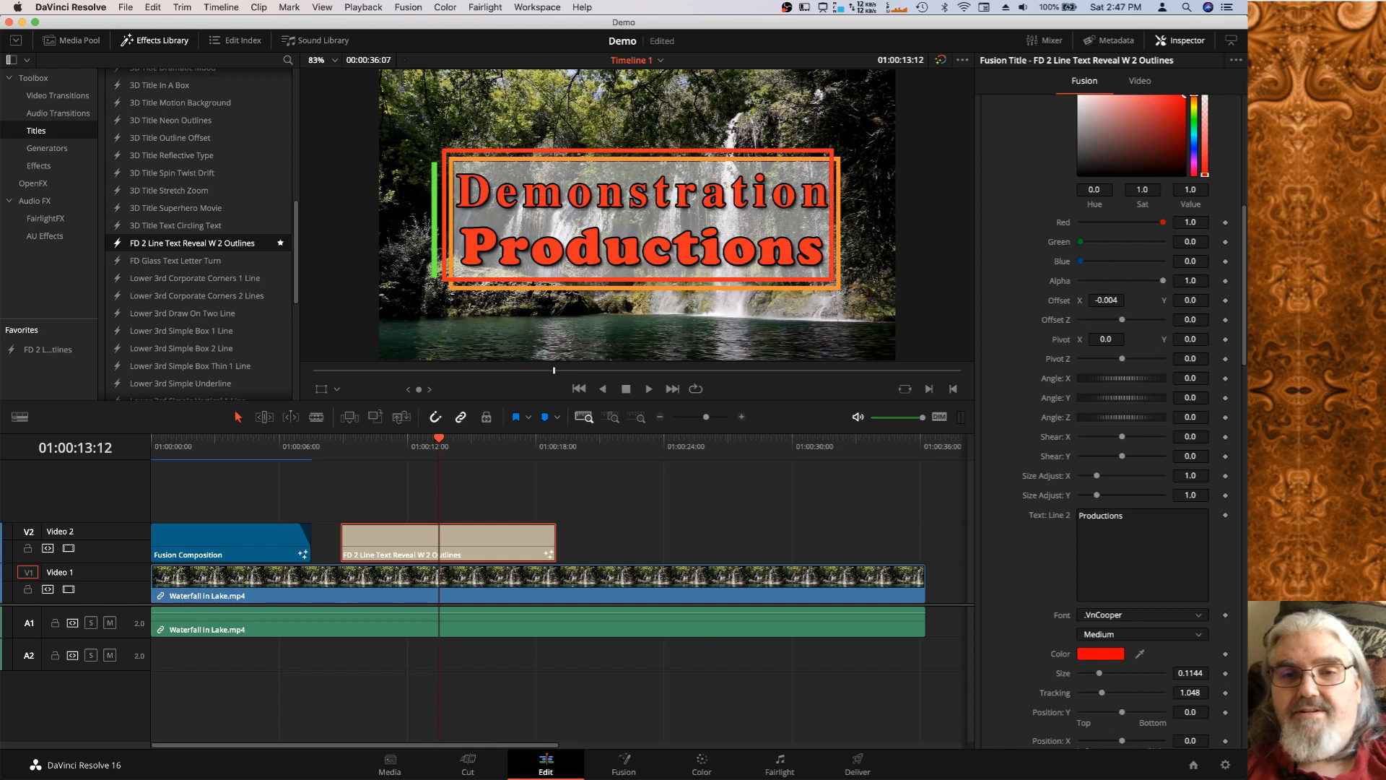
double_click(1061, 303)
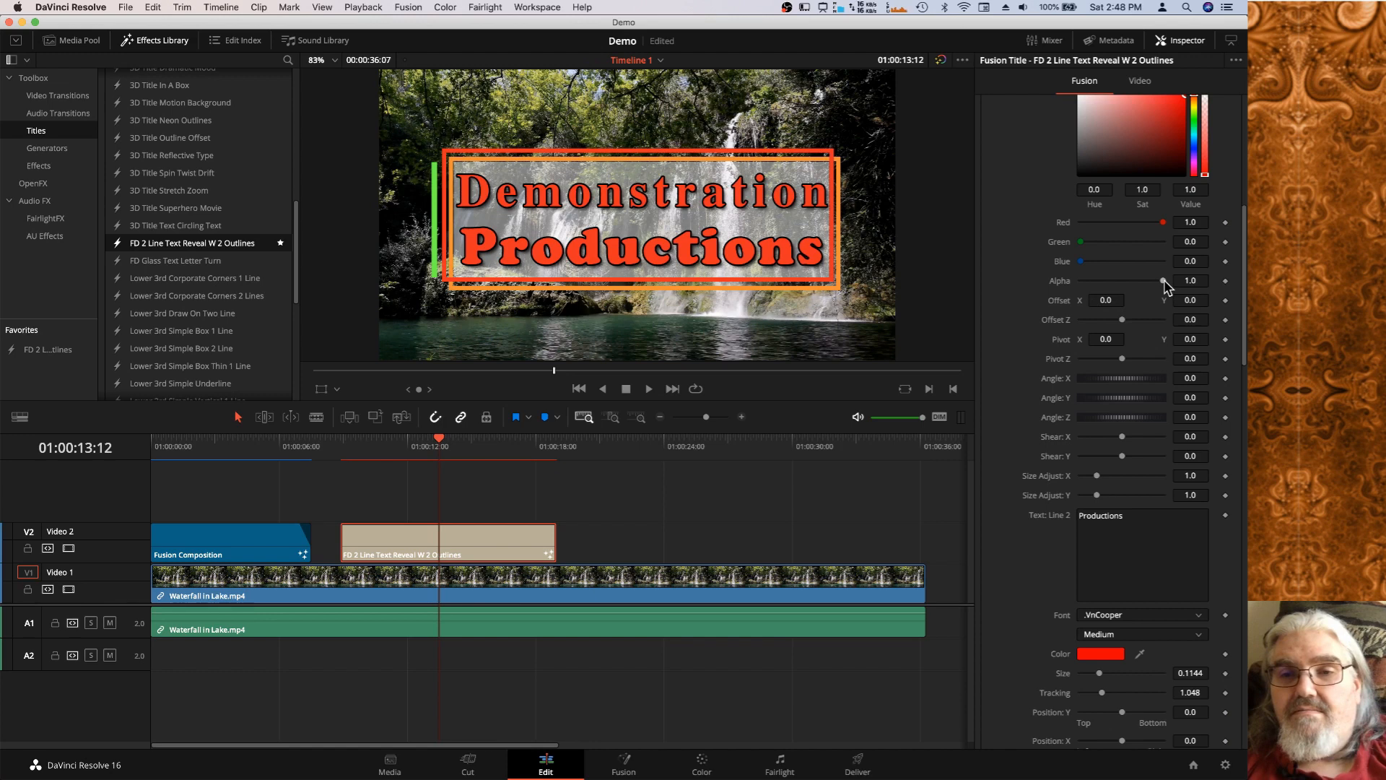
scroll(1128, 148, up, 1)
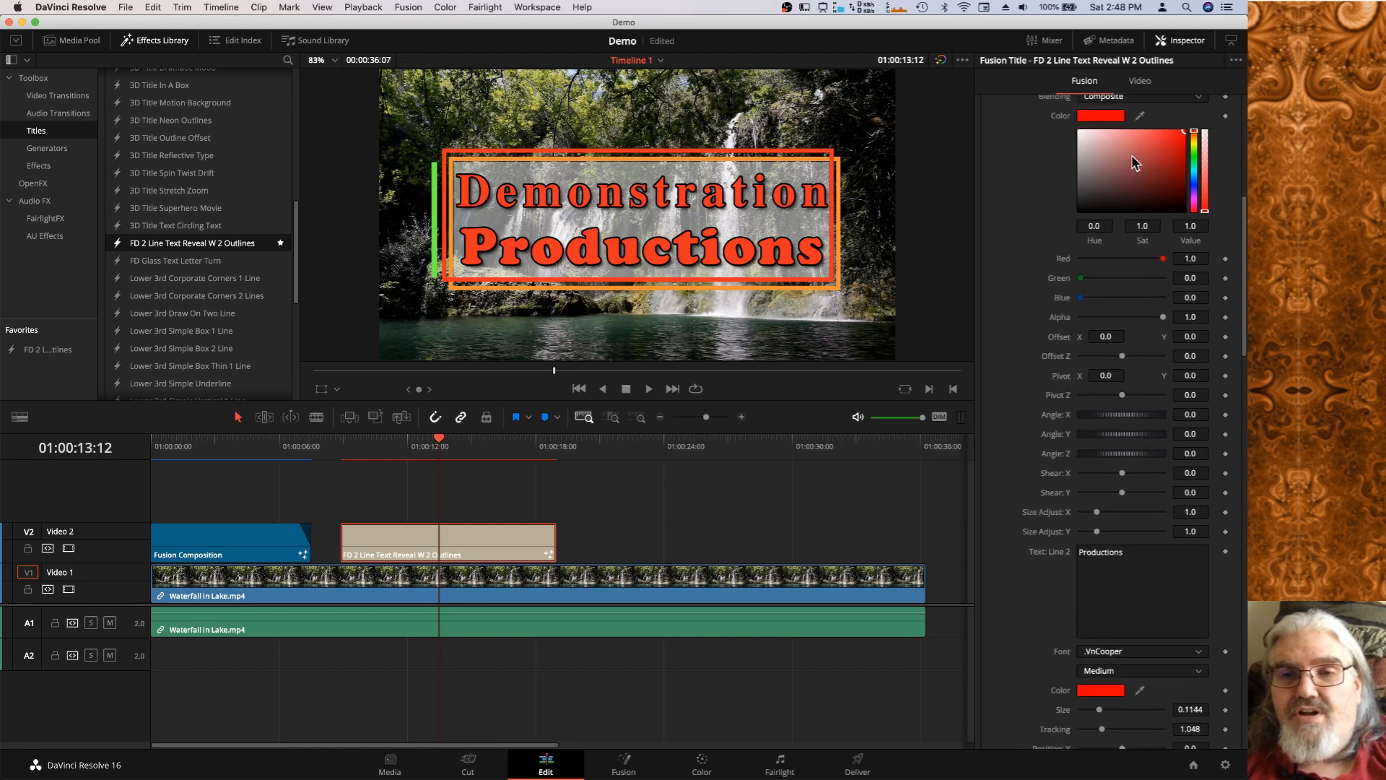
scroll(1138, 190, down, 1)
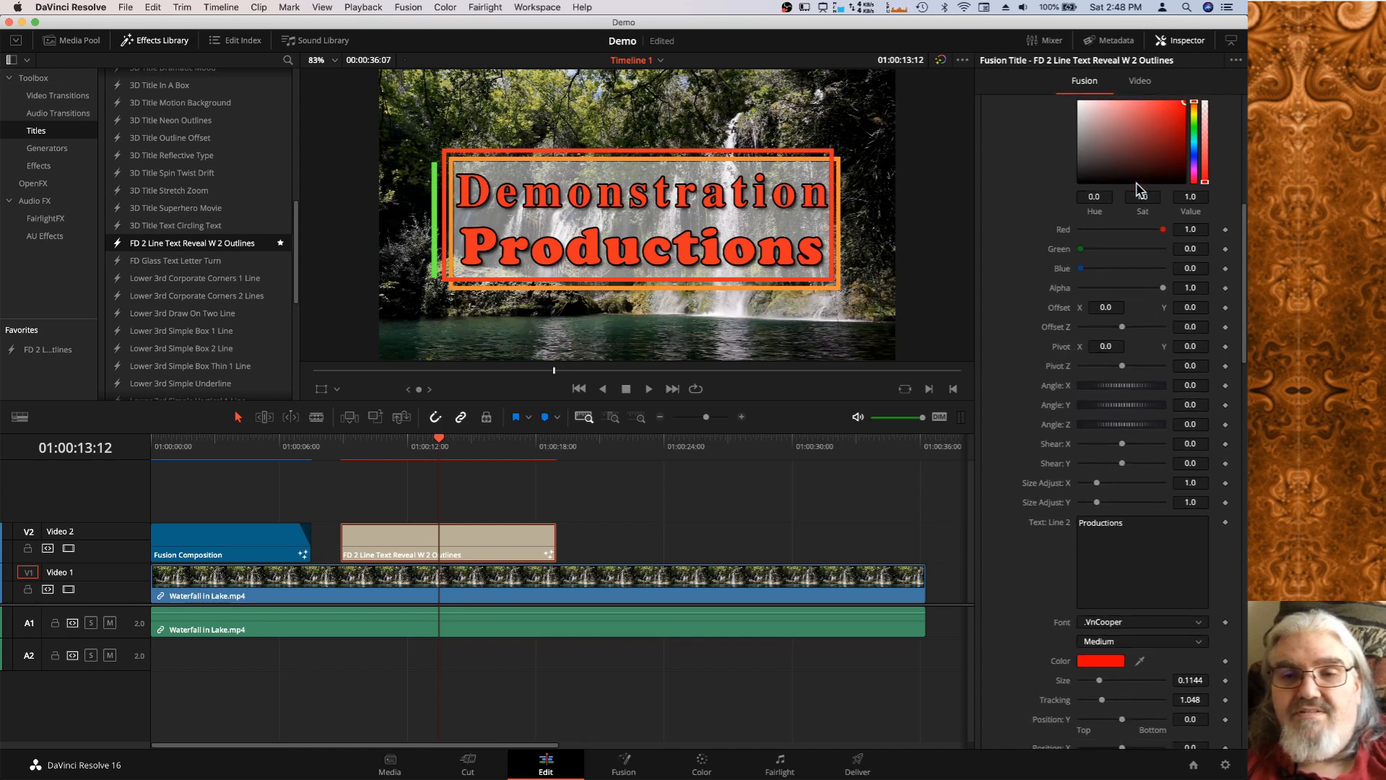
scroll(1138, 189, down, 2)
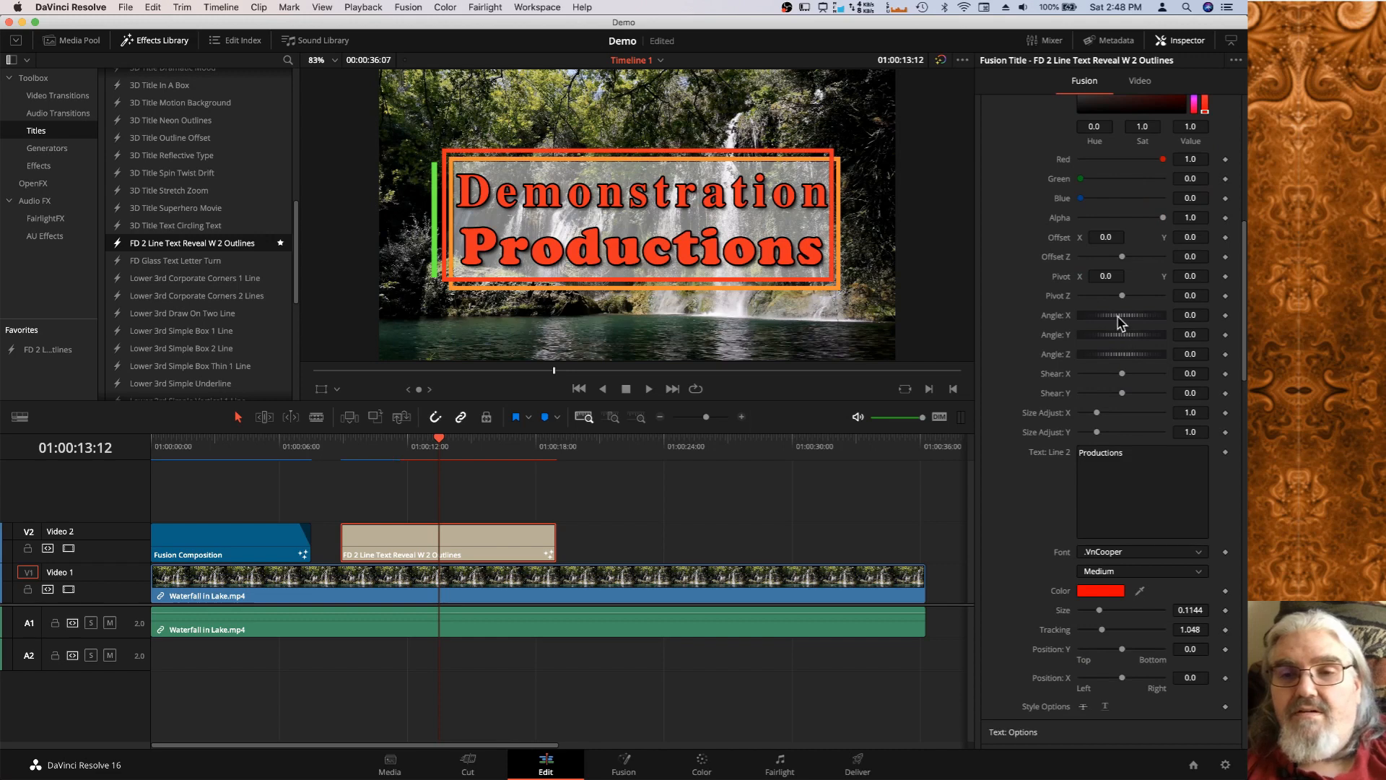
Try Angle Y at -36.5, Shear X at -0.03 and Shear Y at -0.14 on the first line's text face, resetting both shears.
mouse_move(1114, 322)
mouse_down()
mouse_move(1135, 323)
mouse_move(1095, 325)
mouse_move(1140, 347)
mouse_move(1087, 339)
mouse_move(1103, 340)
mouse_up()
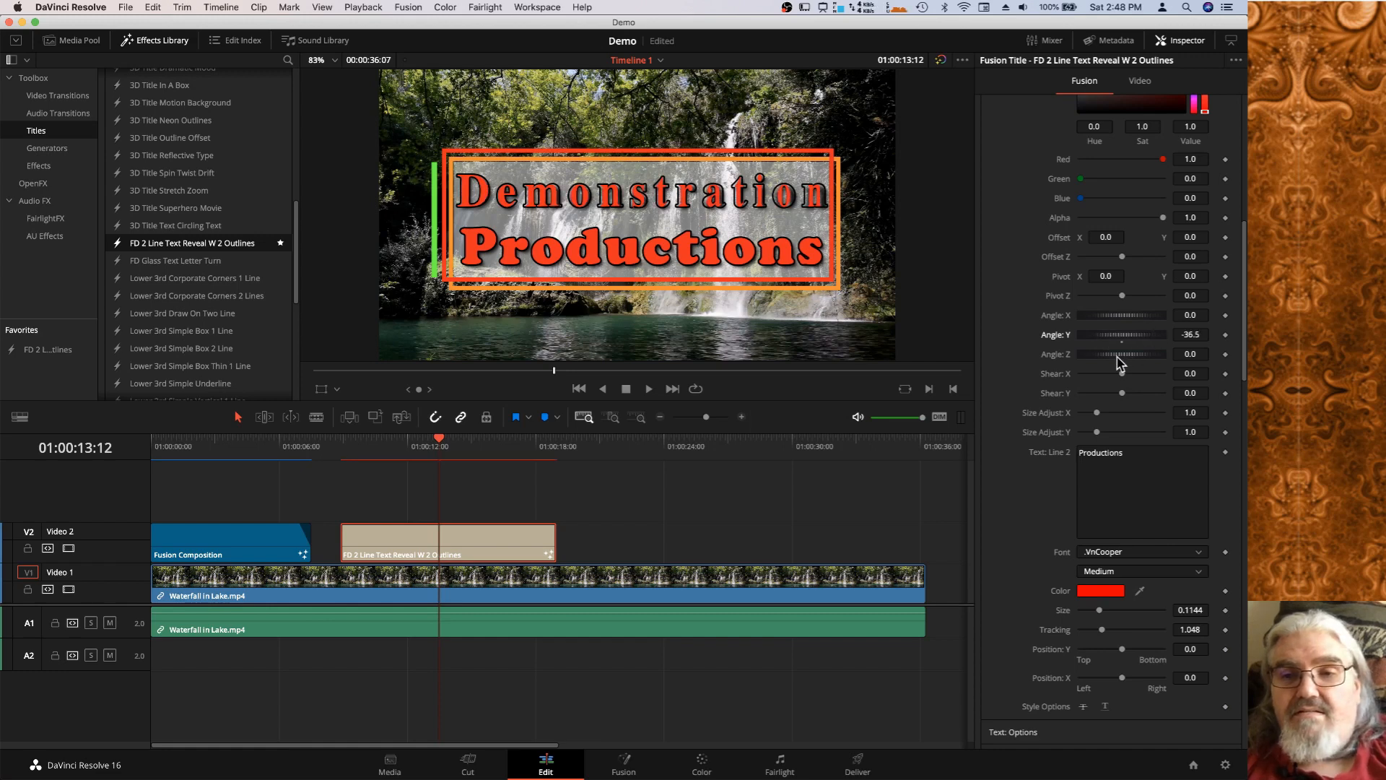
mouse_move(1118, 358)
mouse_down()
mouse_move(1128, 364)
mouse_move(1102, 363)
mouse_move(1123, 368)
mouse_up()
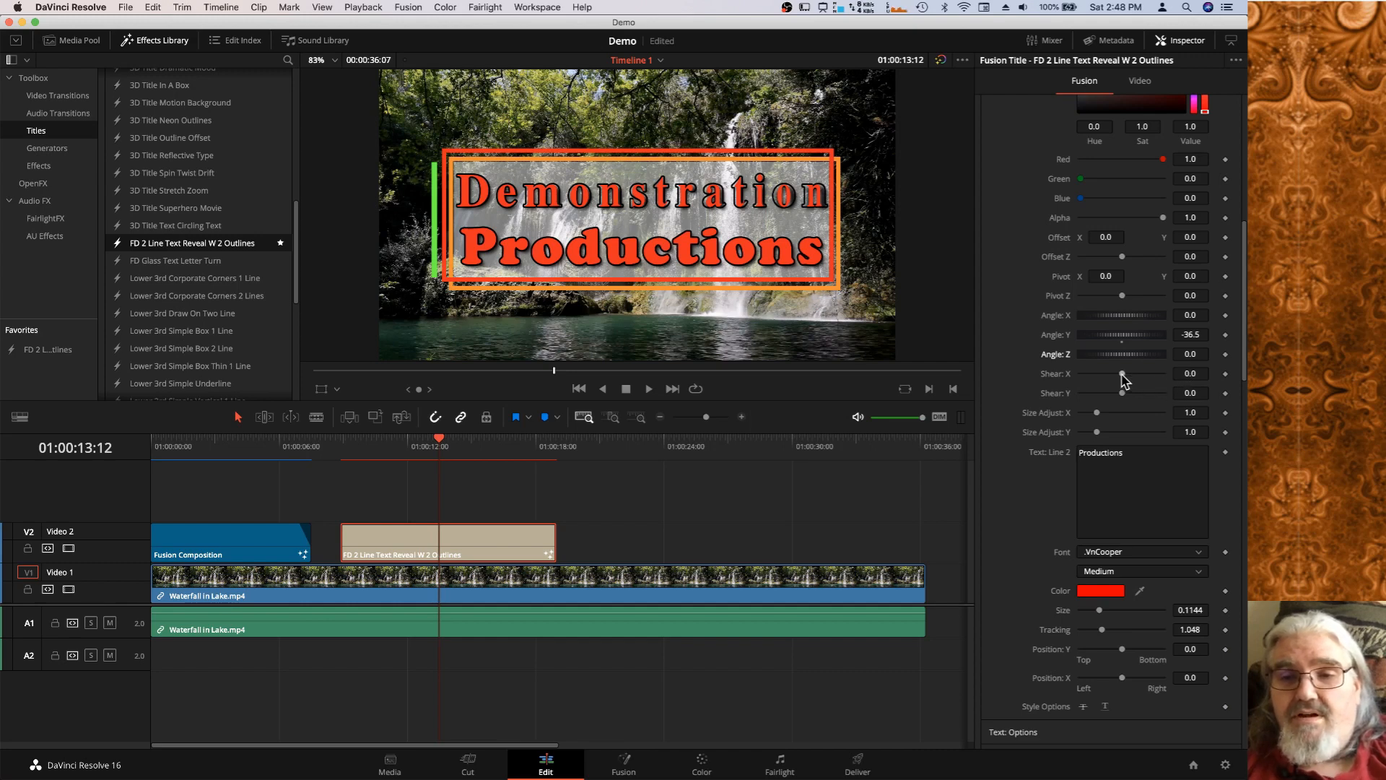
mouse_move(1122, 374)
mouse_down()
mouse_move(1140, 374)
mouse_move(1102, 374)
mouse_move(1155, 395)
mouse_move(1079, 394)
mouse_move(1119, 395)
mouse_up()
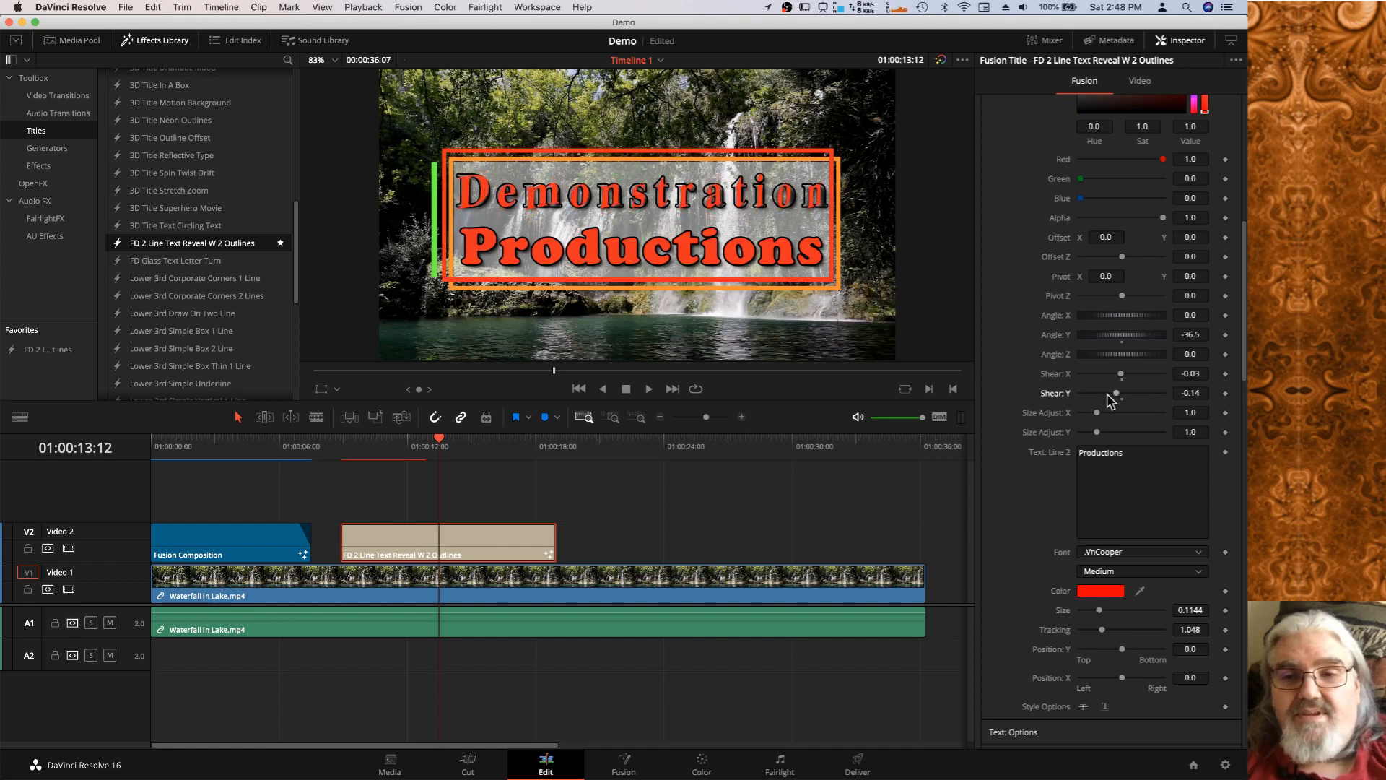
double_click(1055, 374)
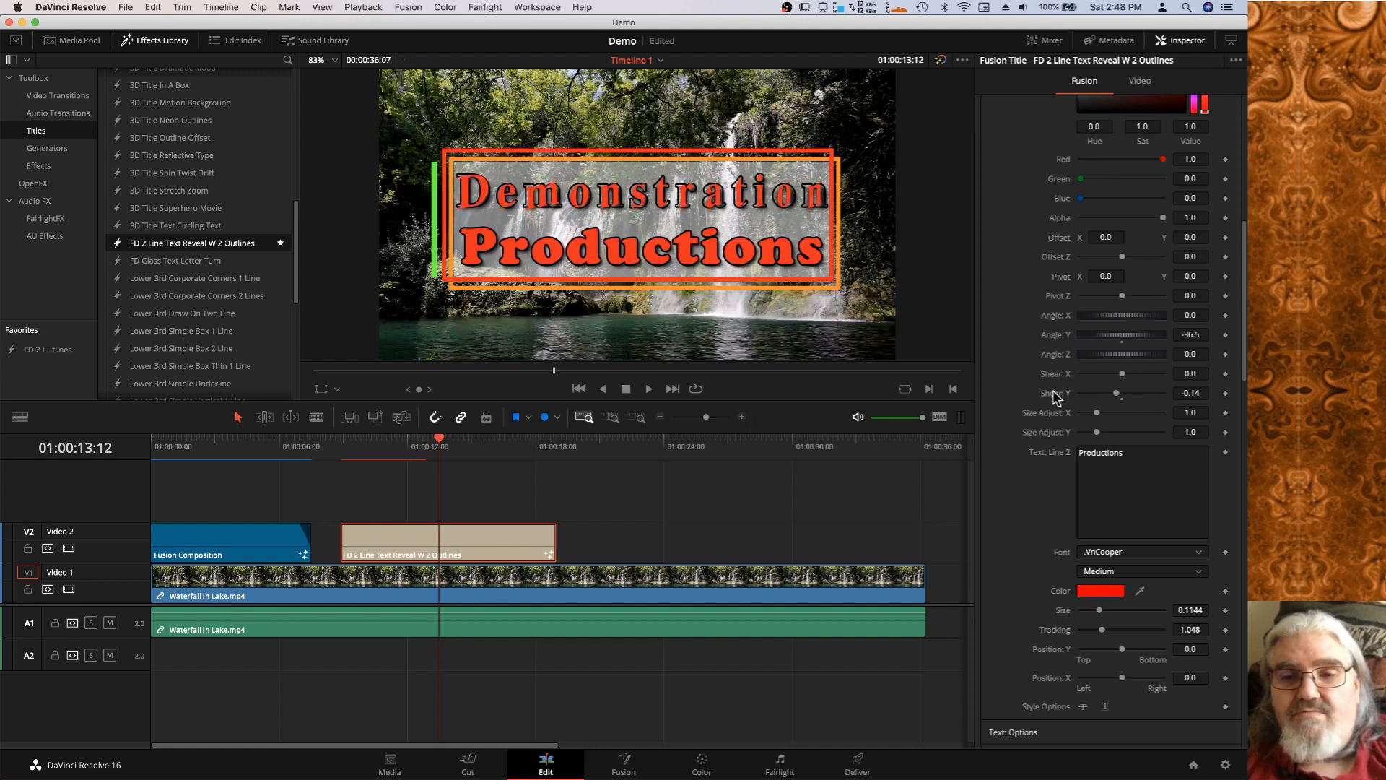
double_click(1054, 393)
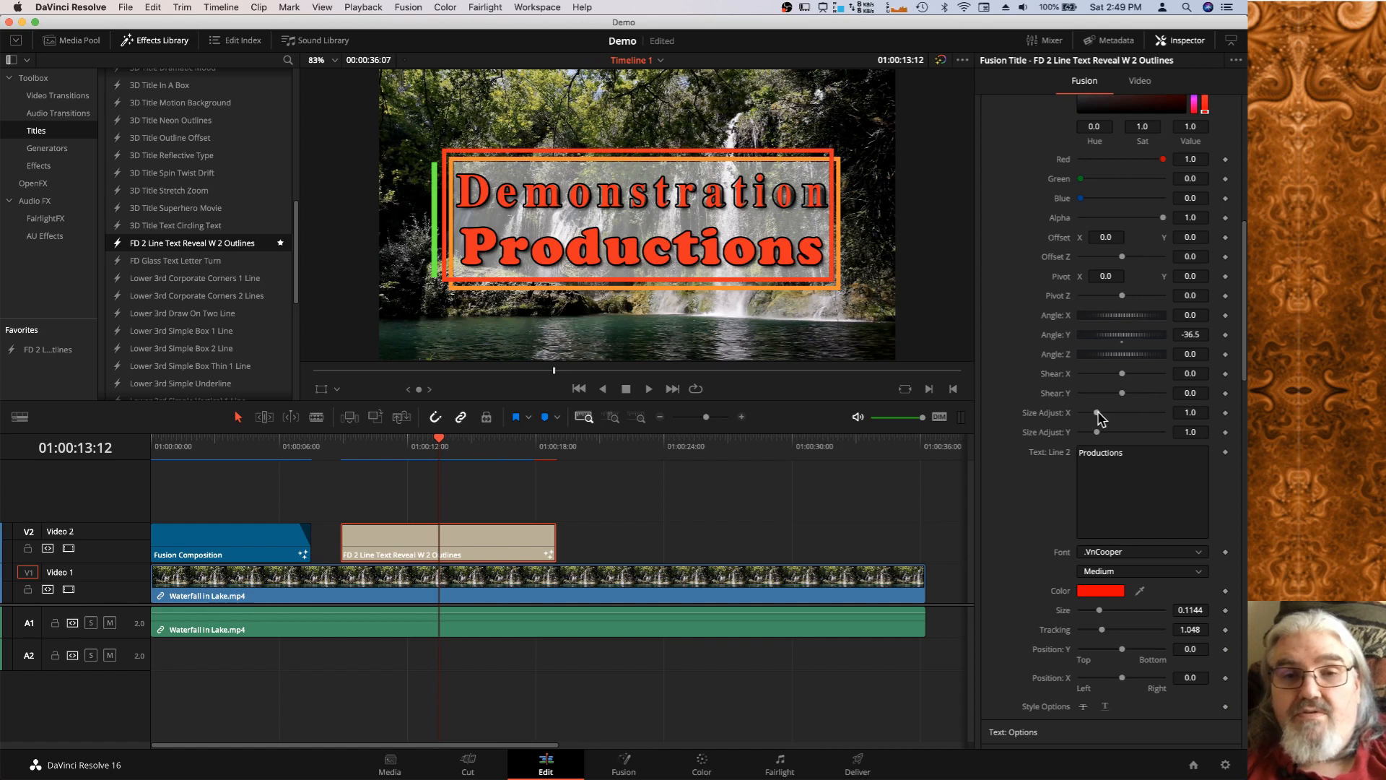
Try Size Adjust X and Y at 1.142 on the first line's text face, resetting both sizes and Angle Y to their defaults.
mouse_move(1097, 413)
mouse_down()
mouse_move(1120, 414)
mouse_move(1100, 413)
mouse_up()
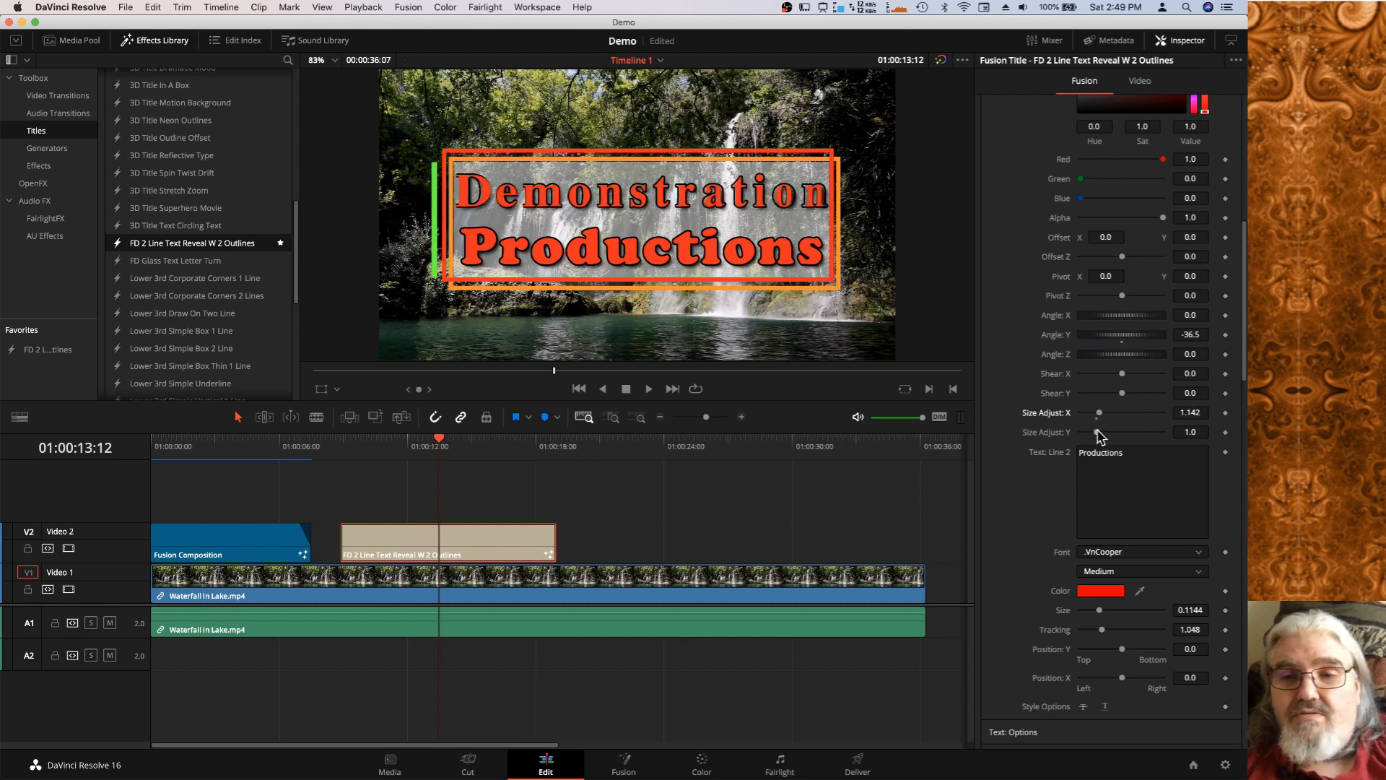
drag(1097, 433, 1099, 433)
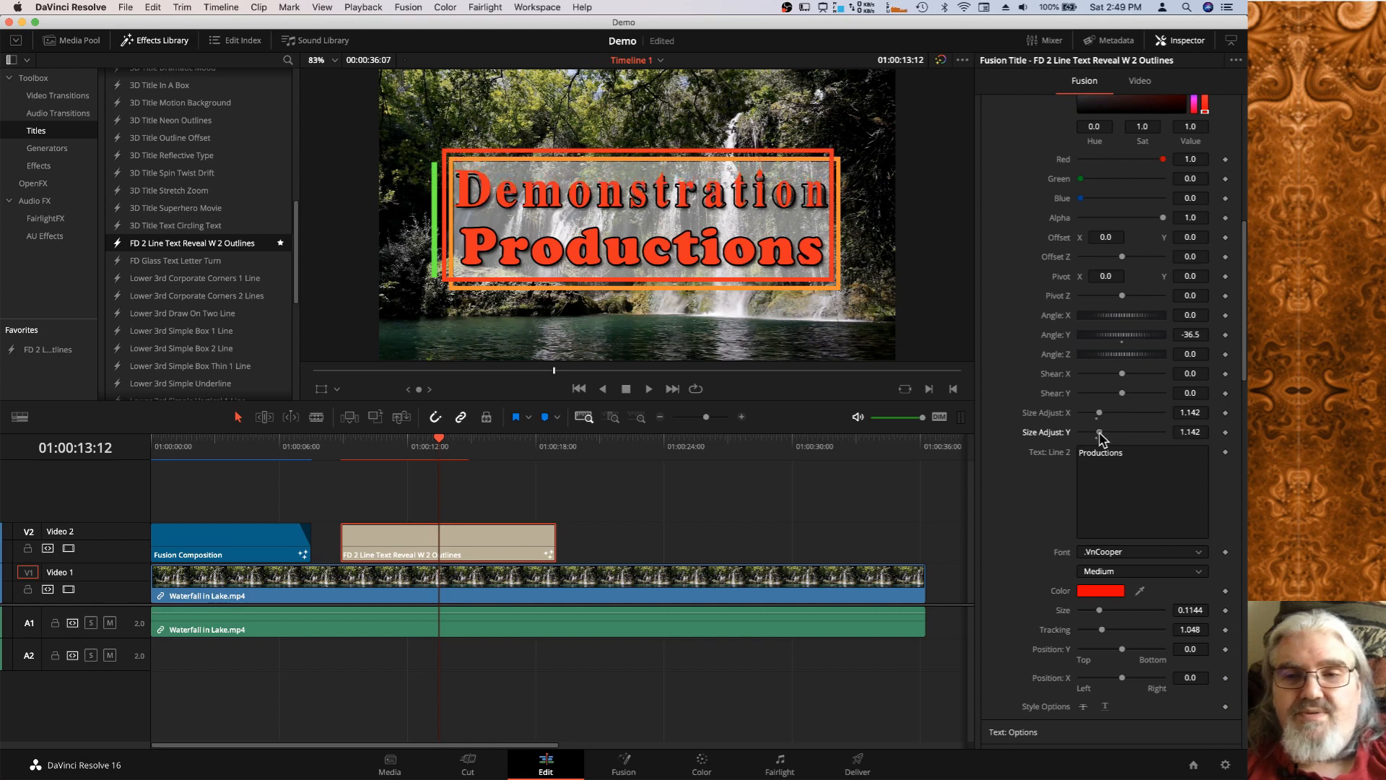
double_click(1054, 414)
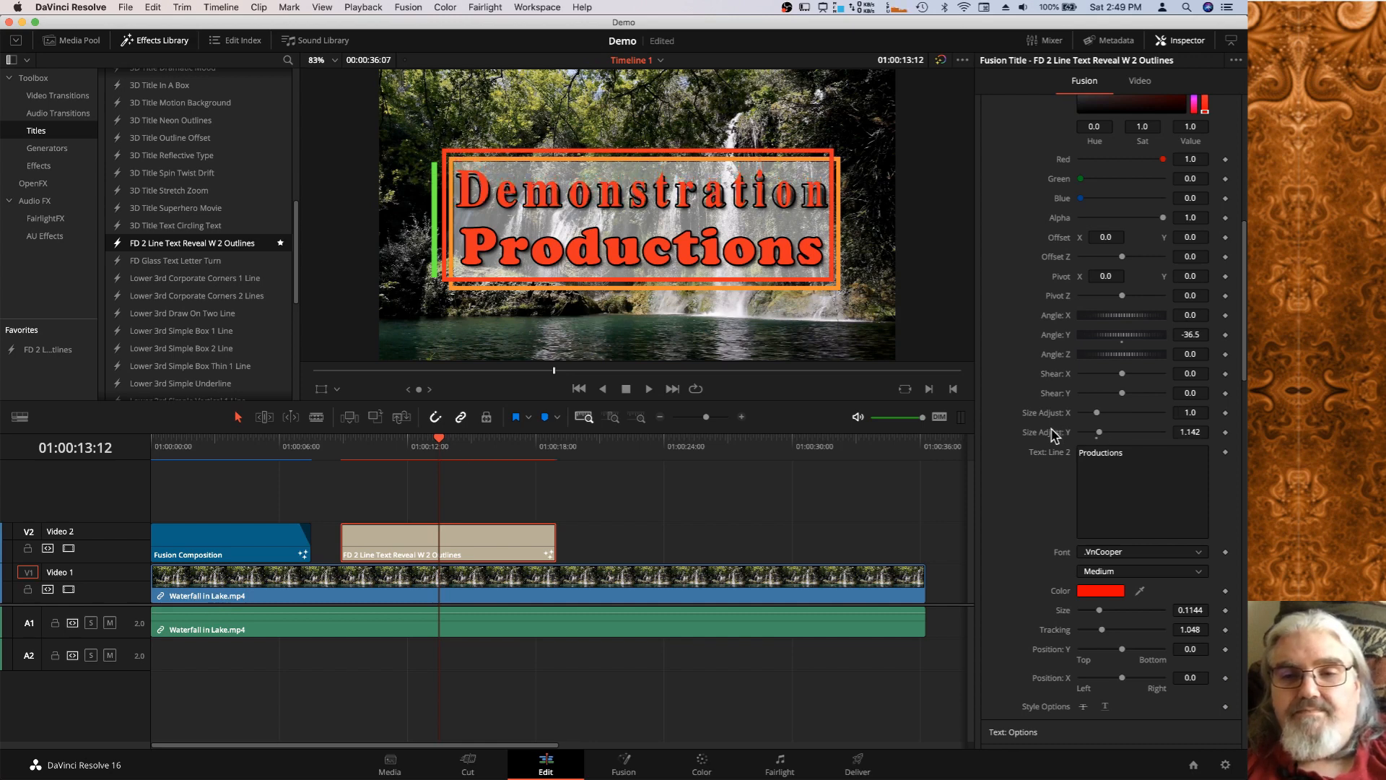
double_click(1051, 433)
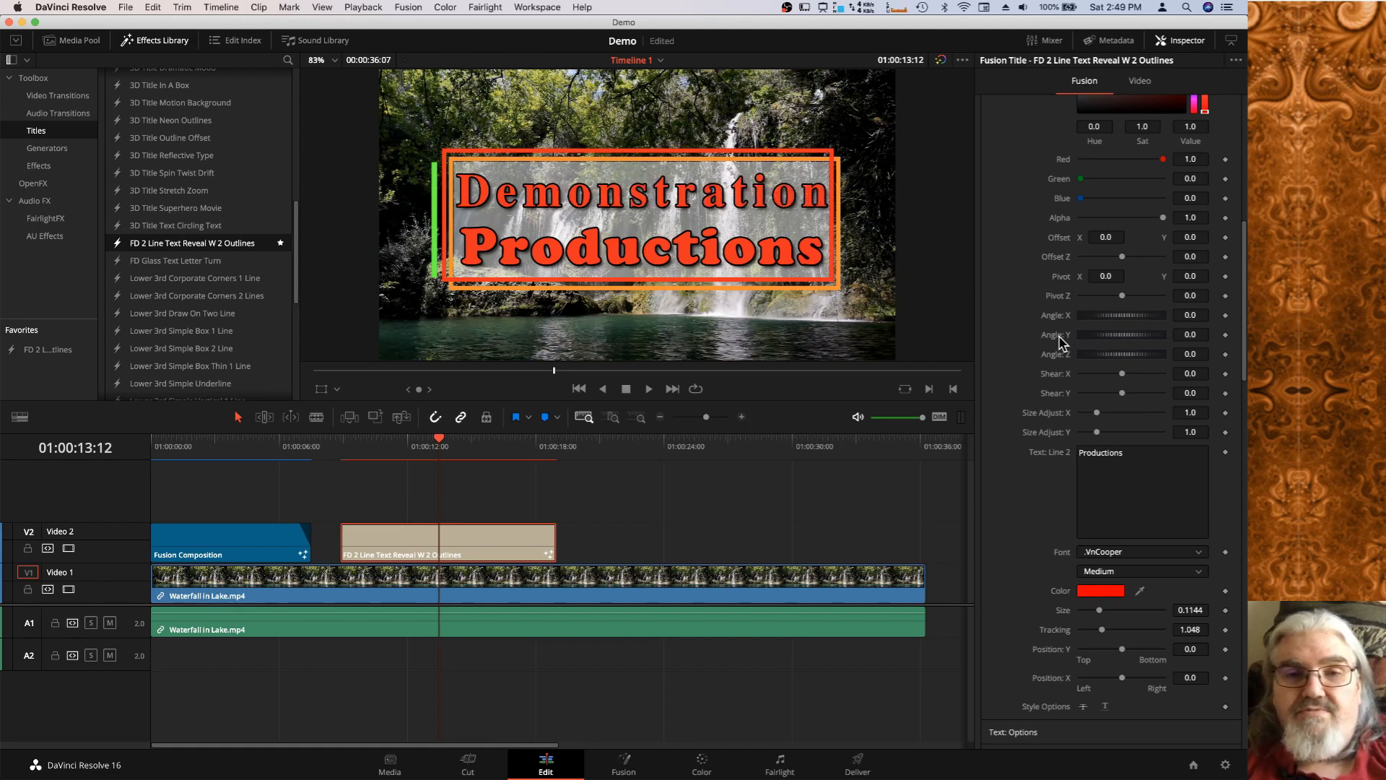
Switch the first line's text options to element 2, the text outline.
scroll(1158, 233, up, 3)
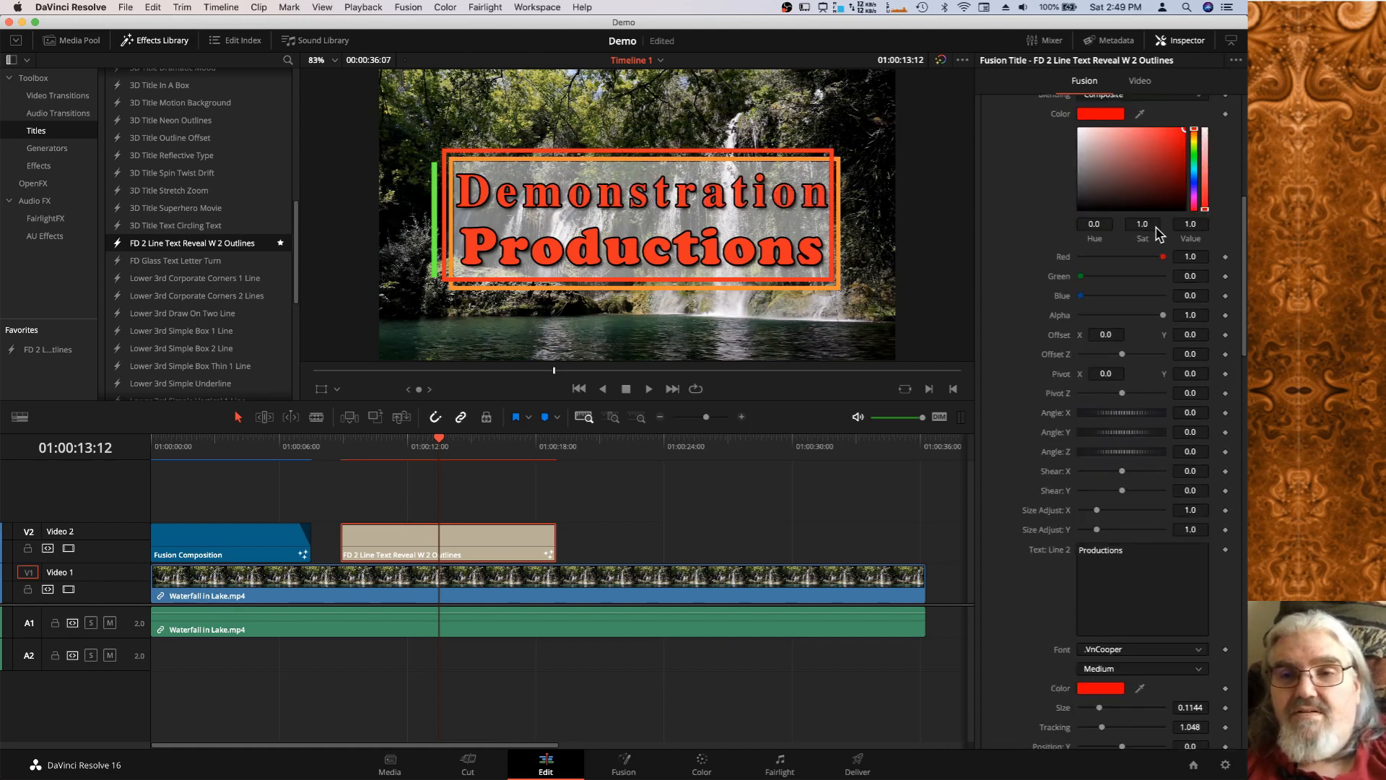
scroll(1159, 233, up, 5)
click(1123, 221)
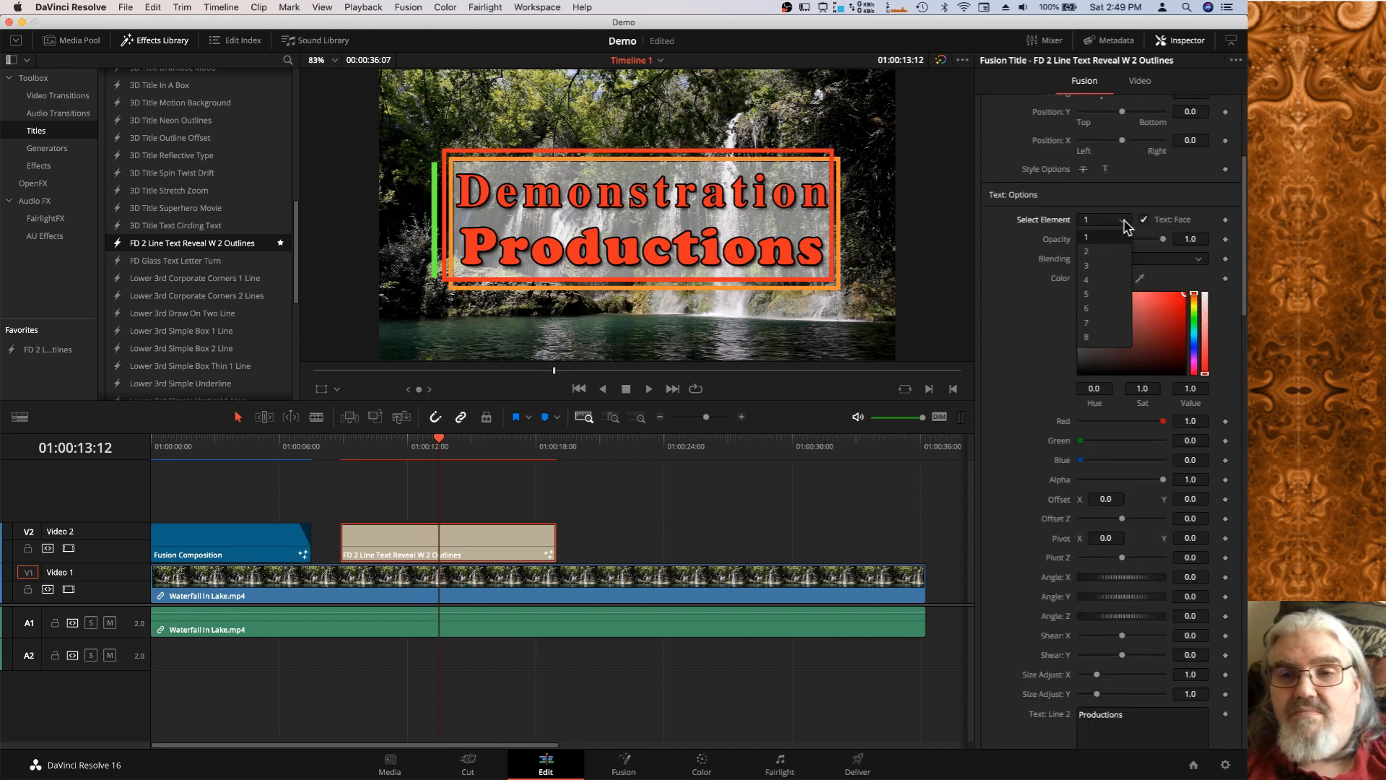
click(1103, 251)
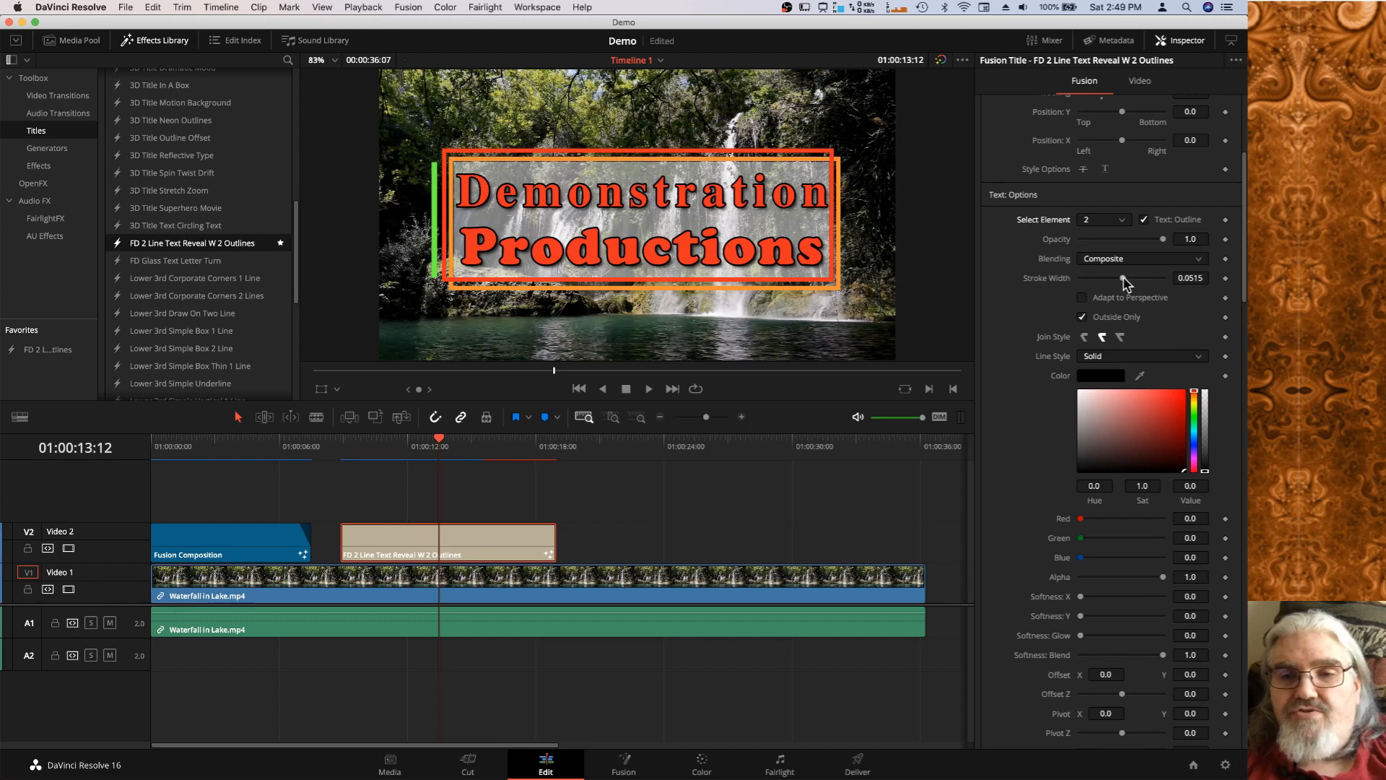
Keep the outline's blending on Composite and set its stroke width to 0.0465.
click(1199, 260)
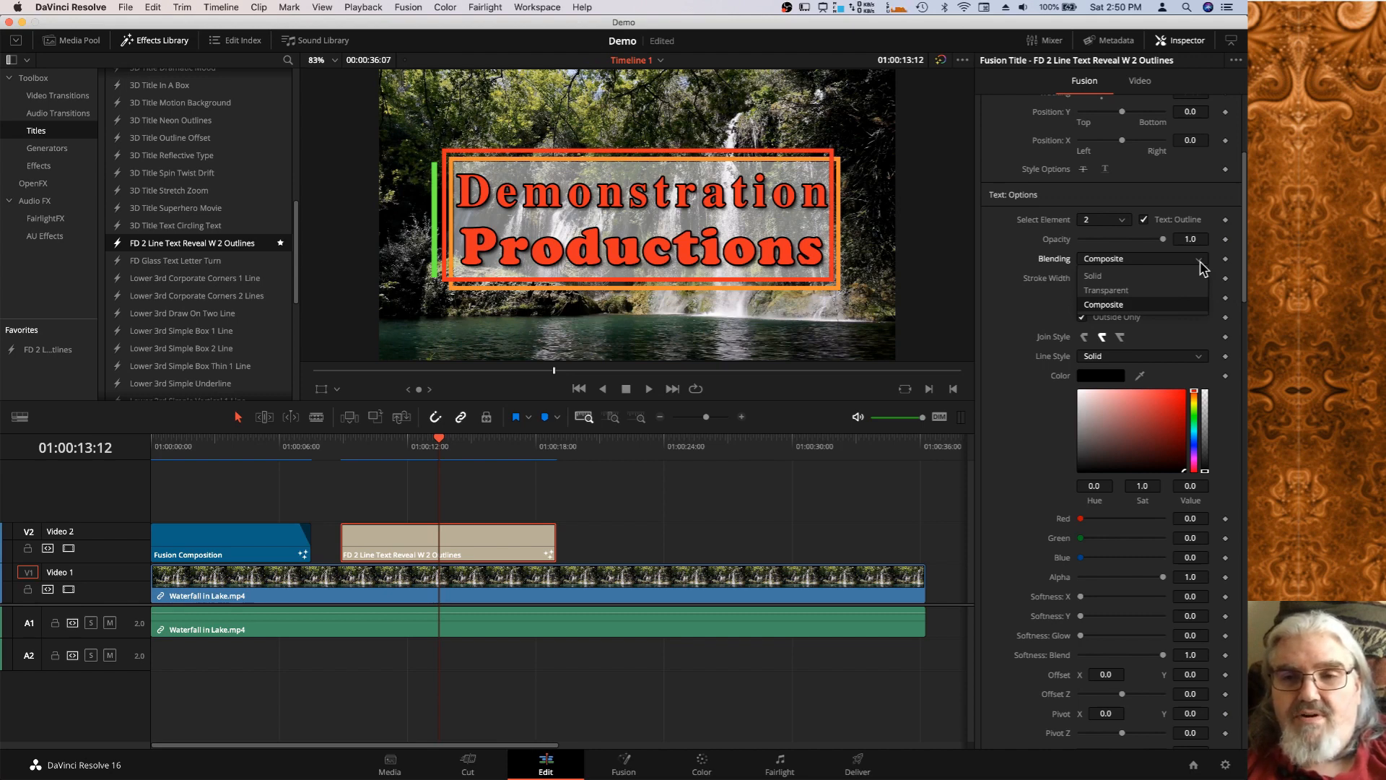
click(1199, 261)
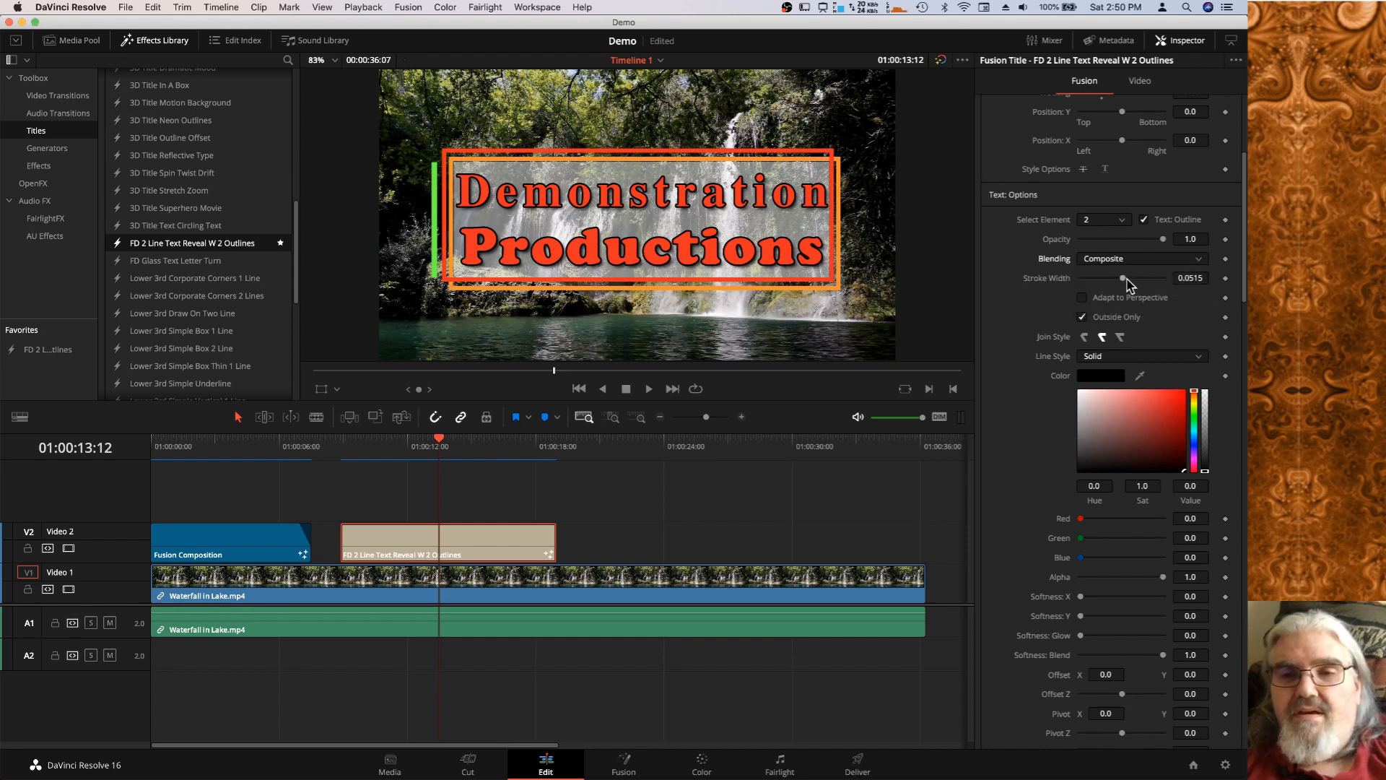
mouse_move(1124, 280)
mouse_down()
mouse_move(1157, 283)
mouse_move(1102, 285)
mouse_move(1121, 284)
mouse_up()
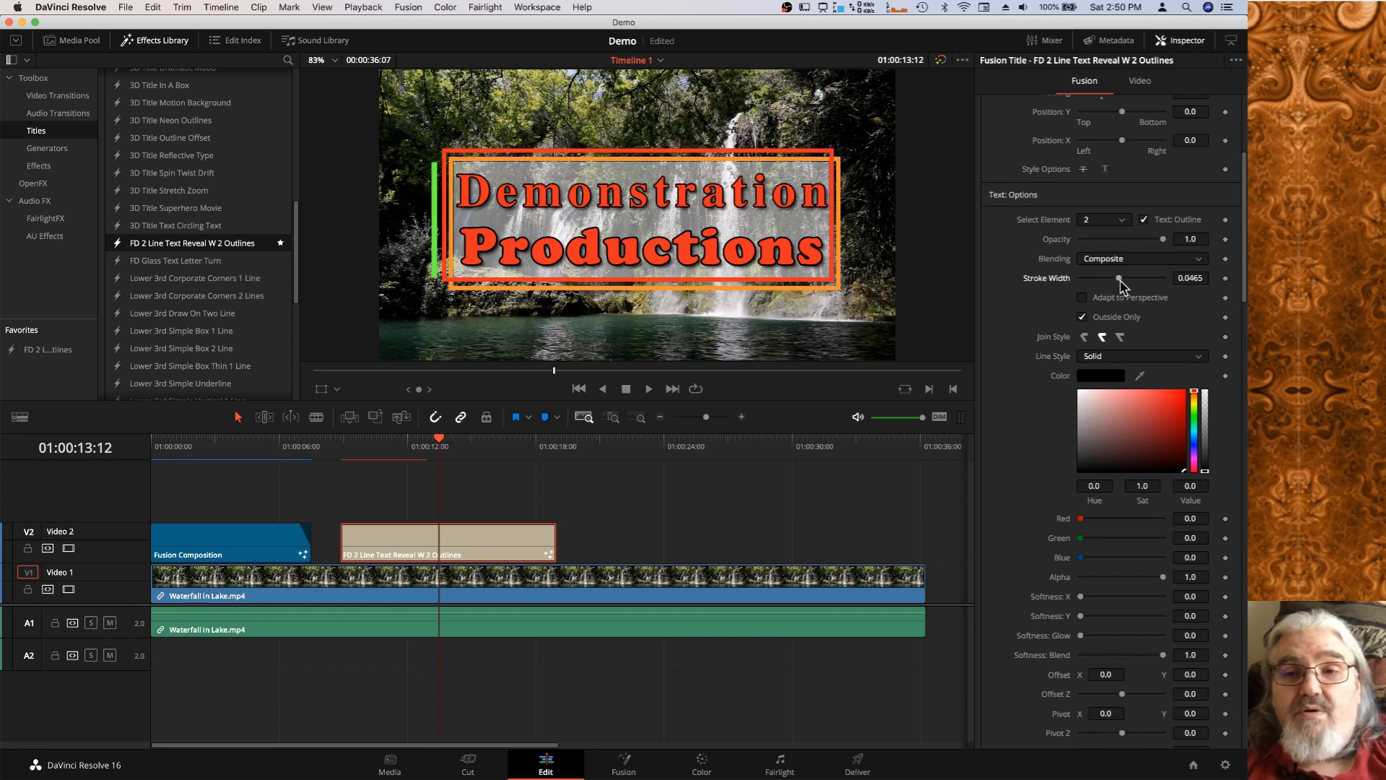
Turn the first line's text outline off and on again, and try its other join styles before returning to Round.
click(1143, 221)
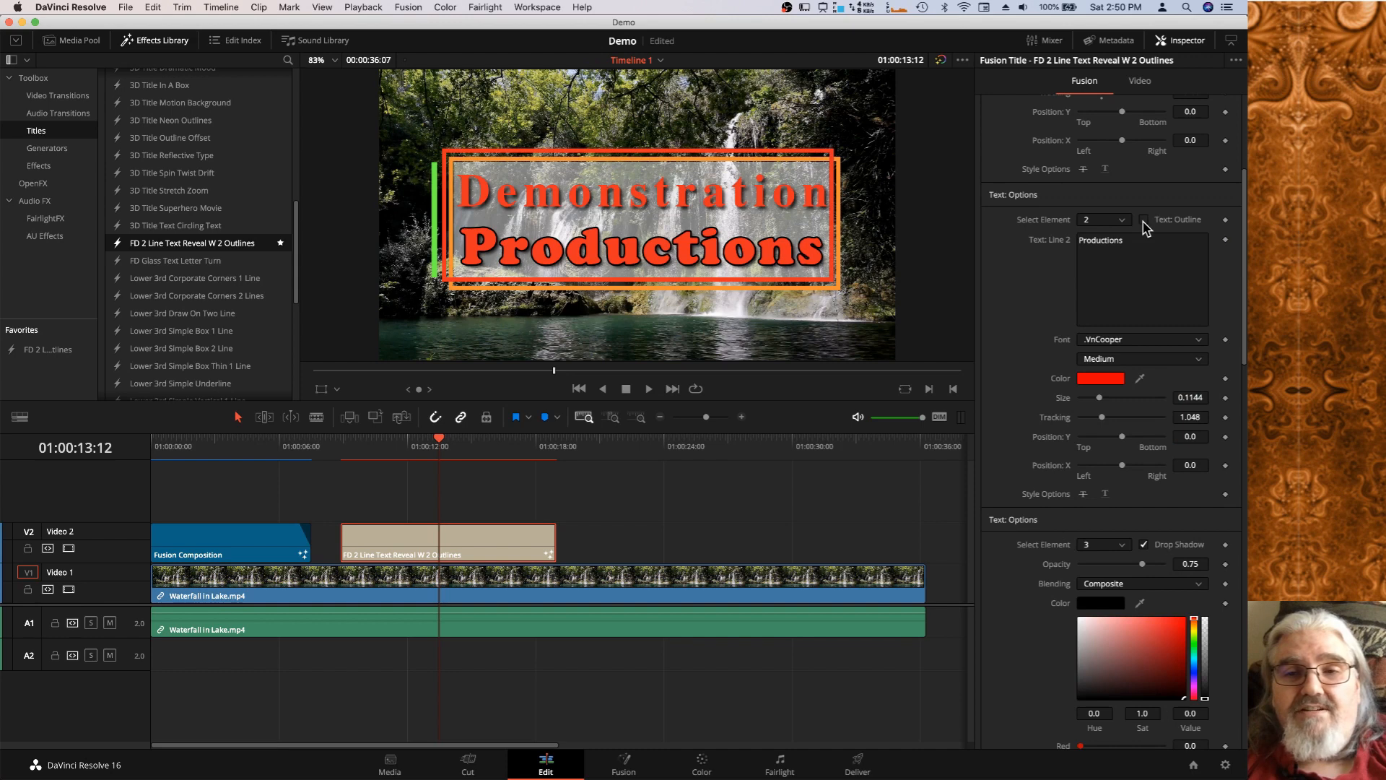
click(1143, 220)
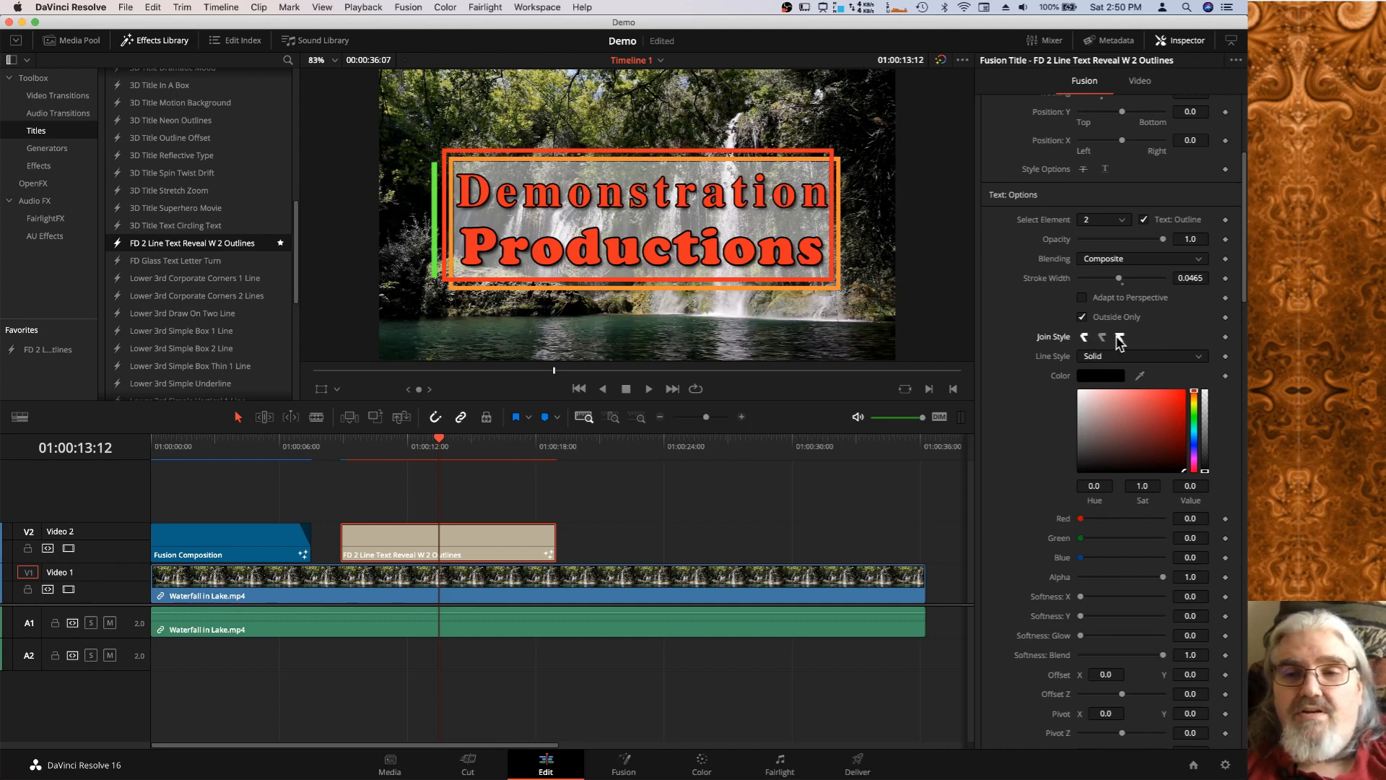
click(1119, 338)
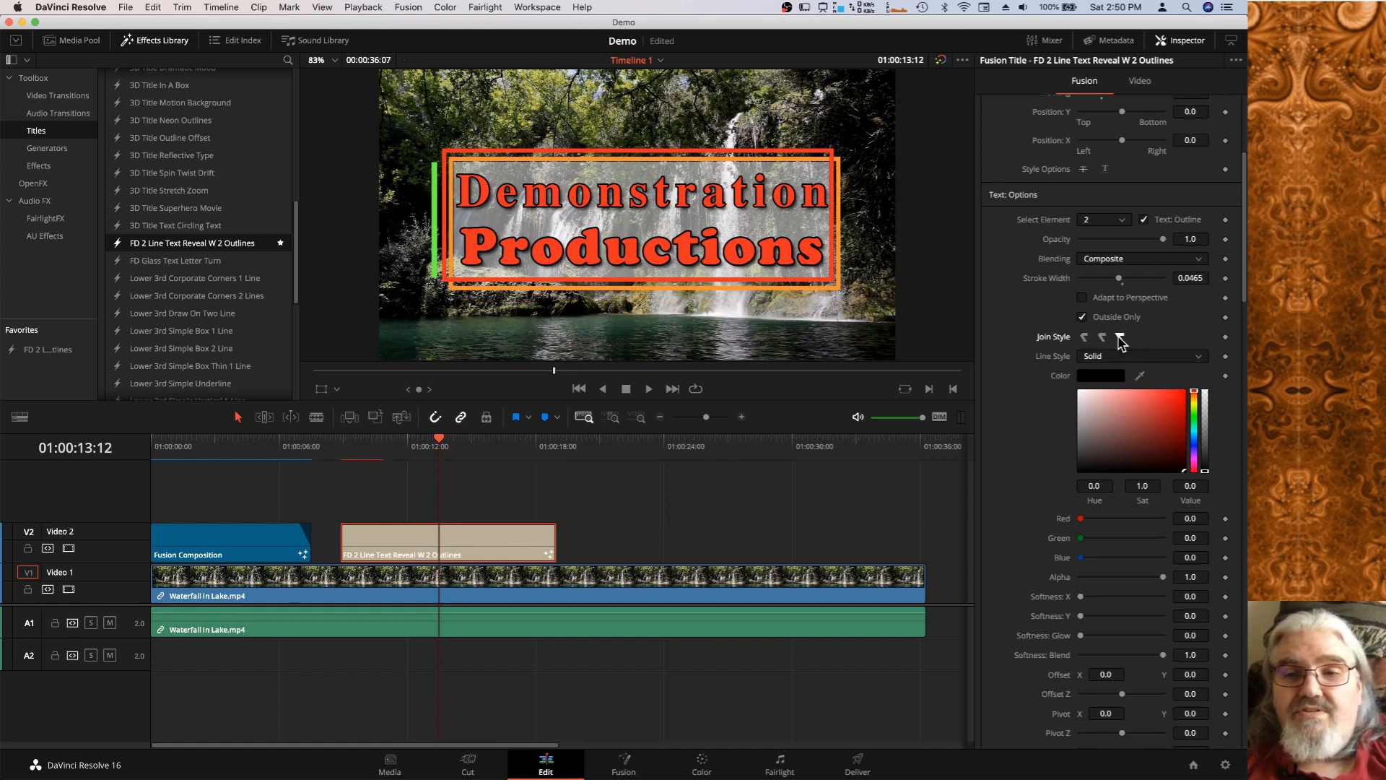
click(1084, 337)
click(1085, 339)
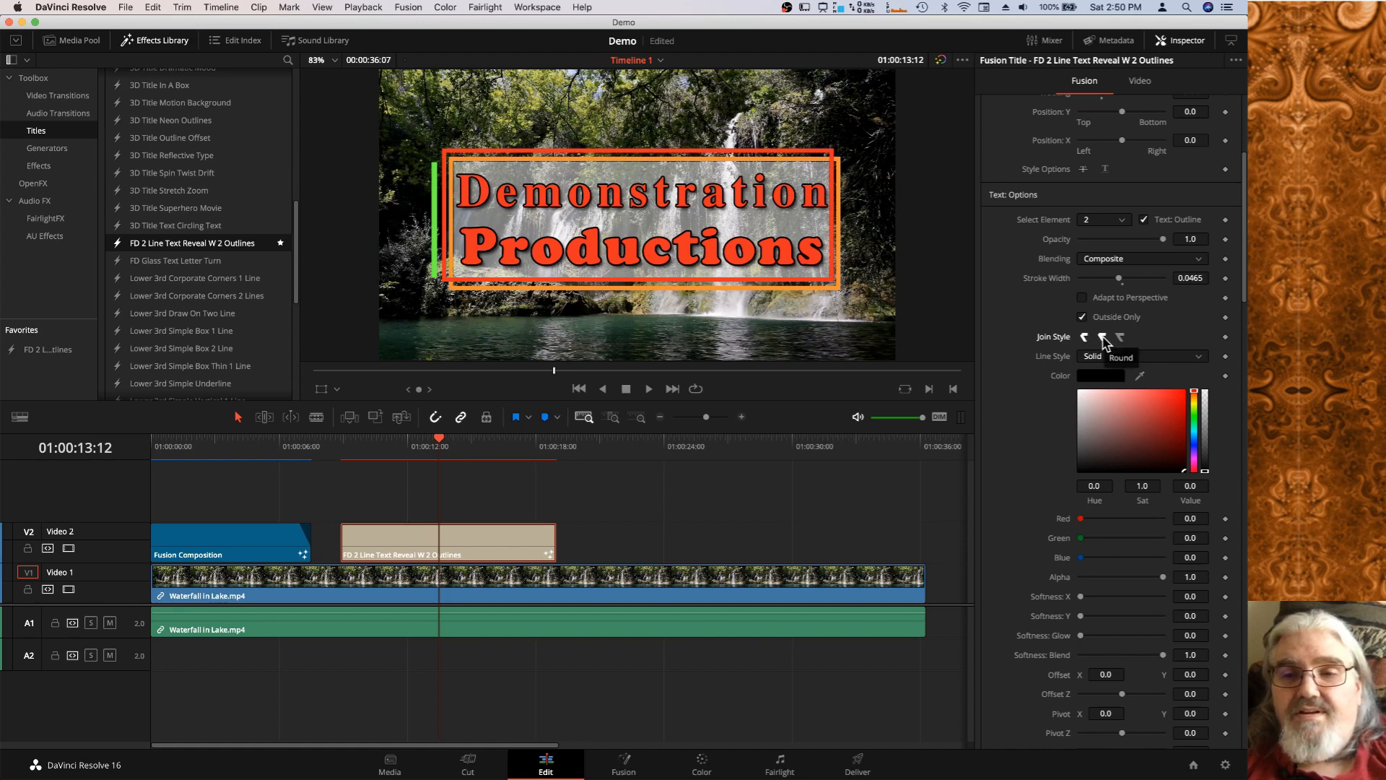
click(1103, 339)
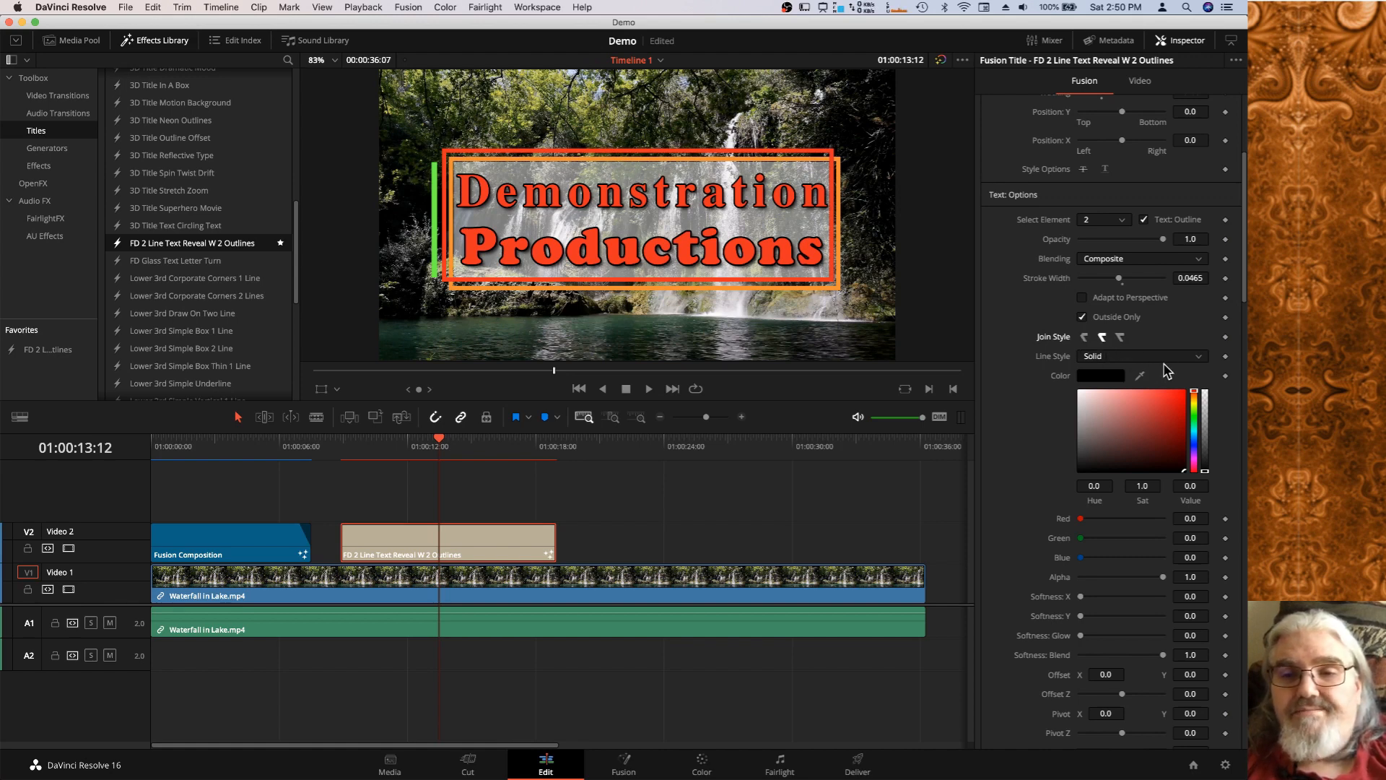
Try the Dot line style on the first line's outline and return it to Solid.
click(1200, 358)
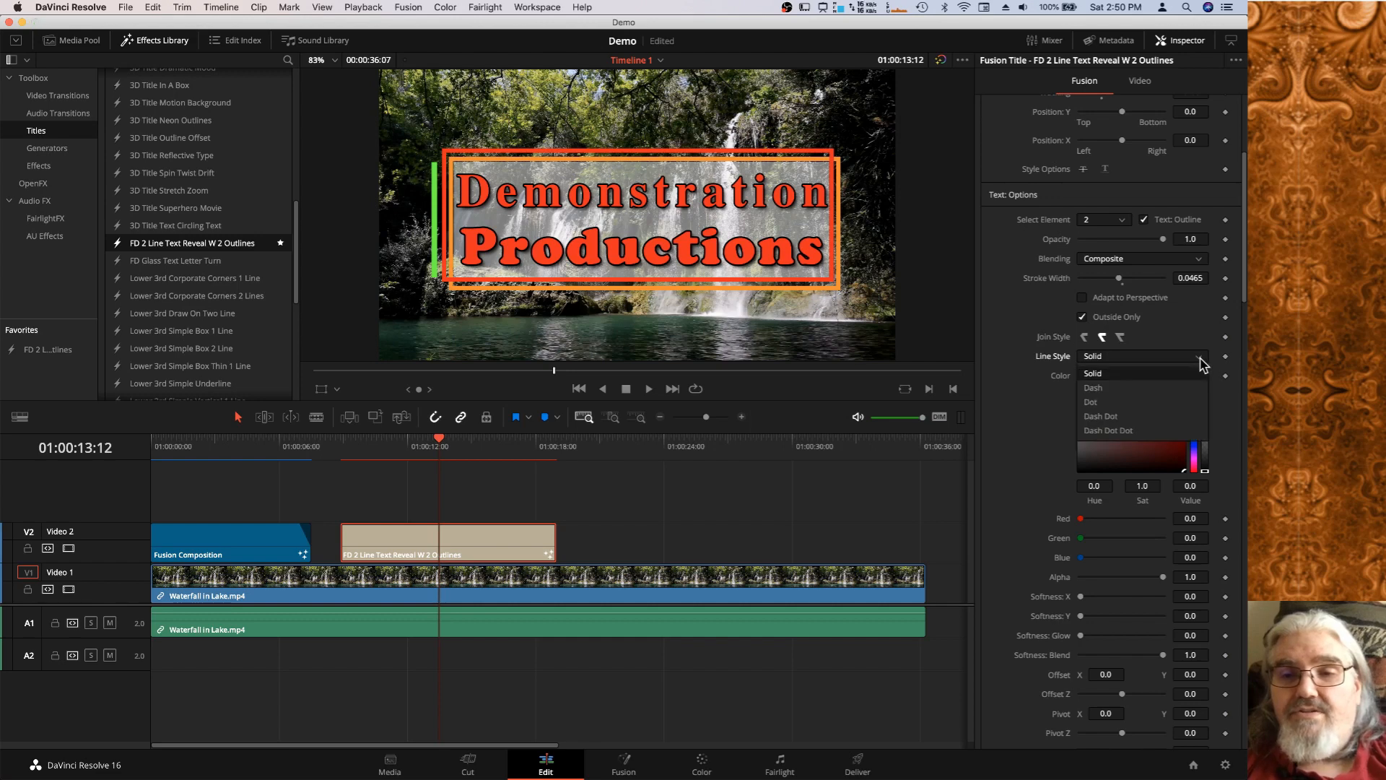
click(1141, 402)
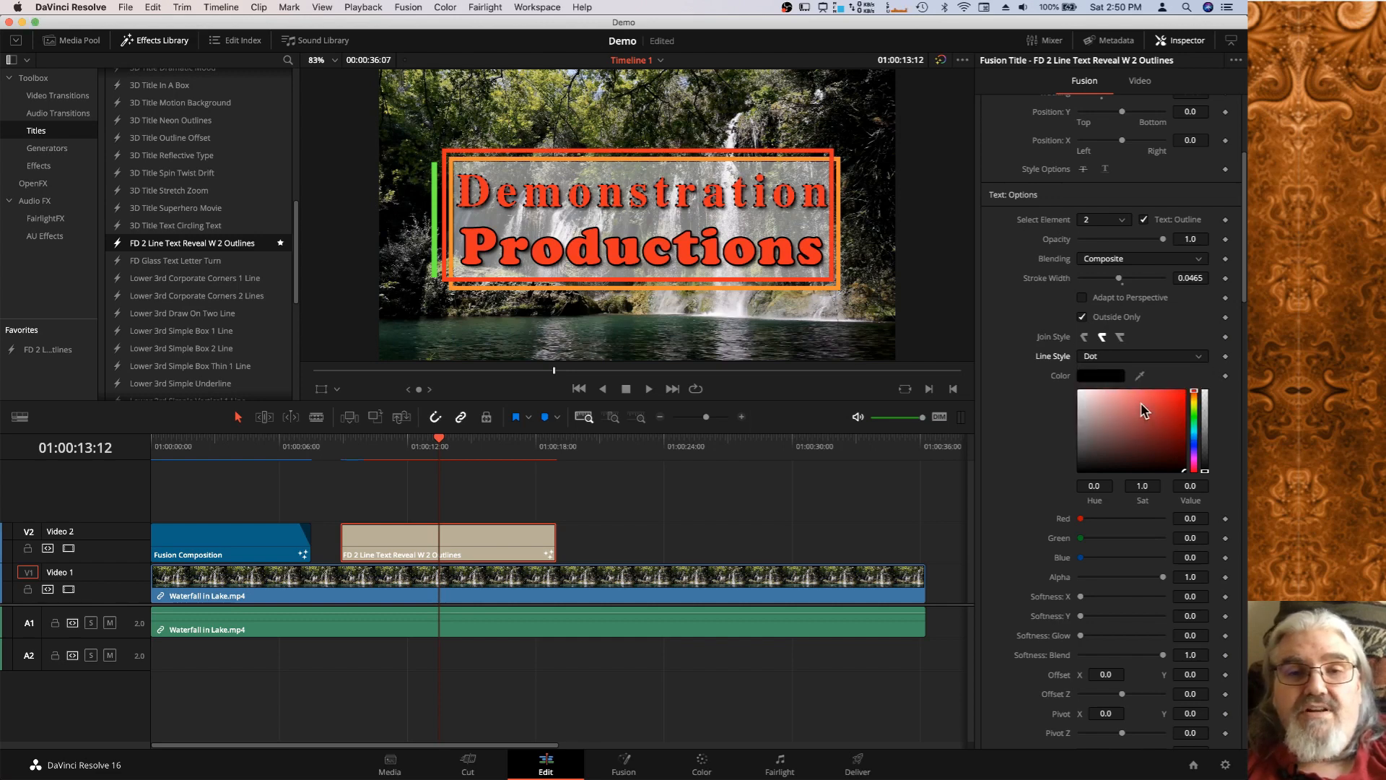
click(1199, 358)
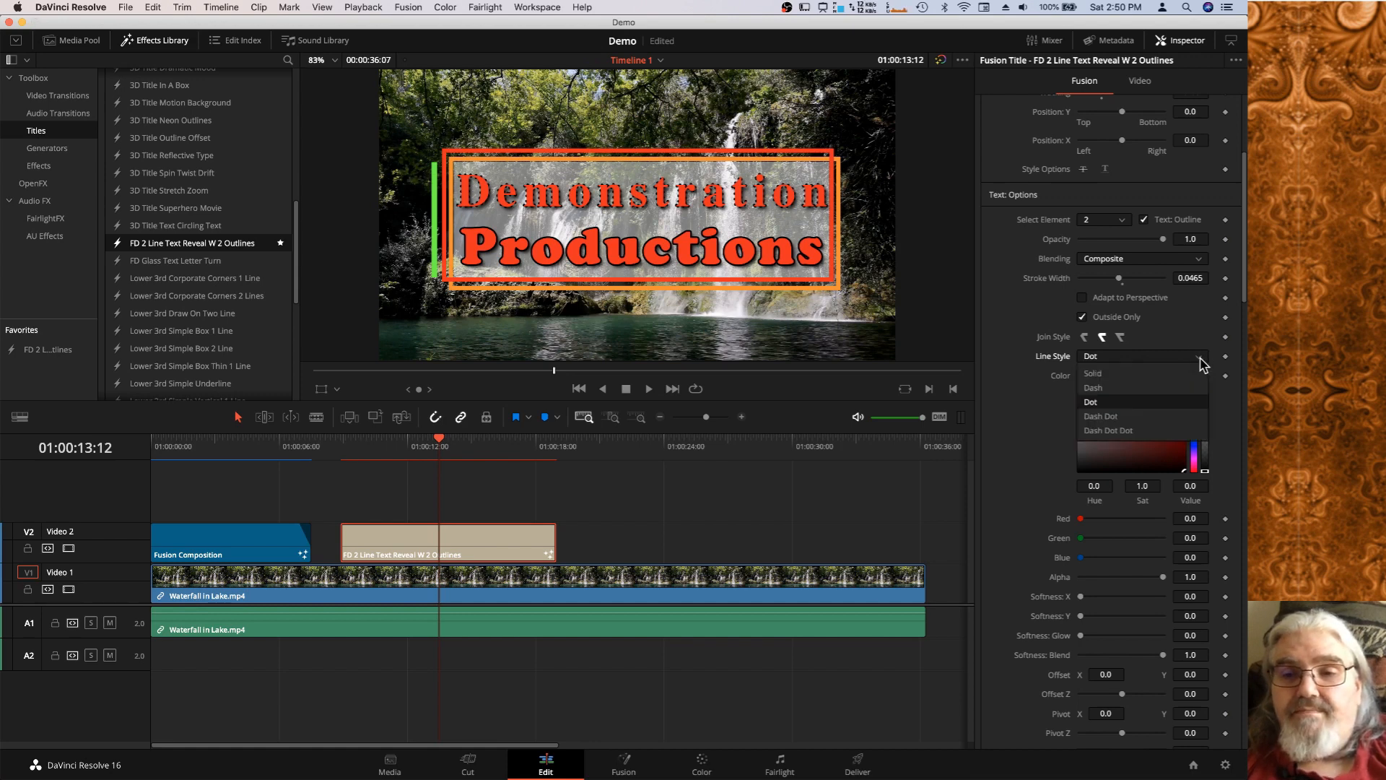
click(1158, 376)
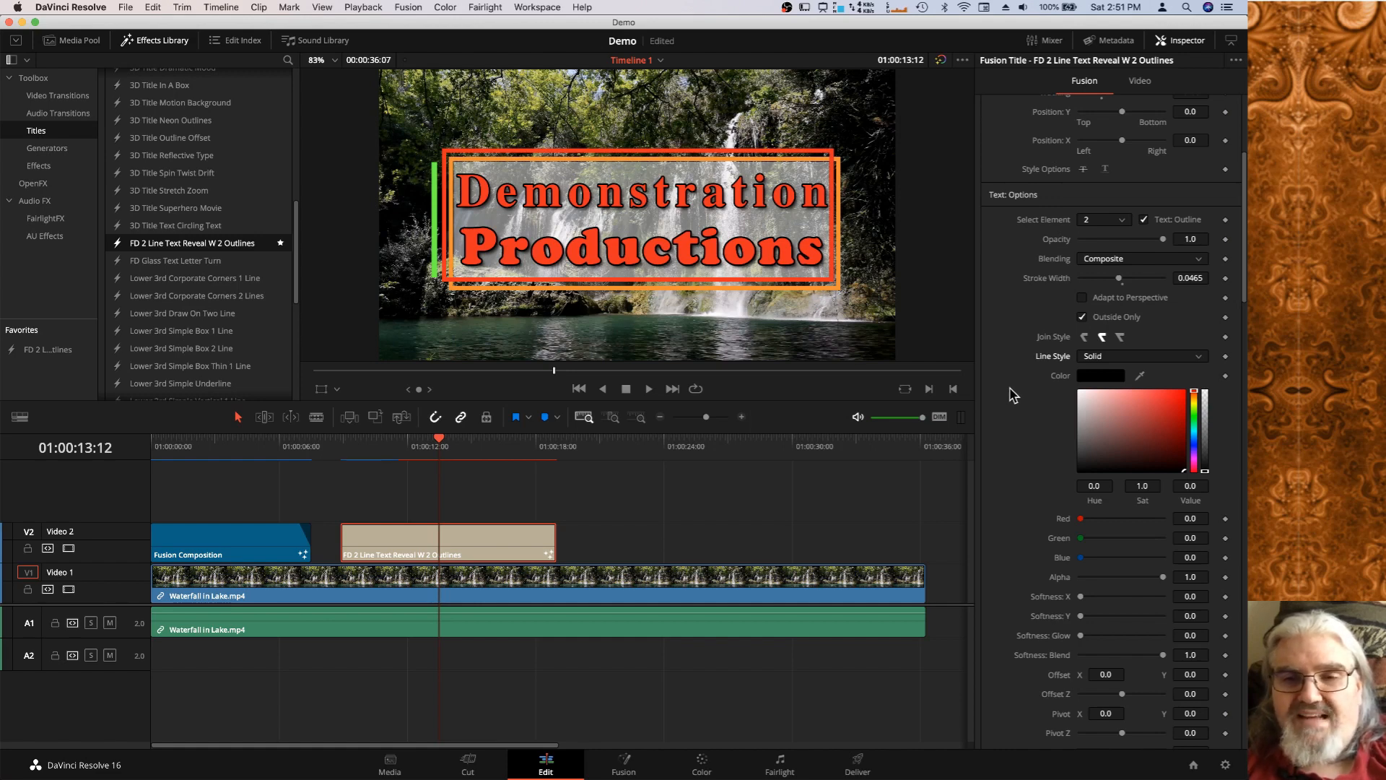
Color the first line's outline green with hue 0.288, saturation 0.952 and value 0.913.
scroll(1013, 394, down, 1)
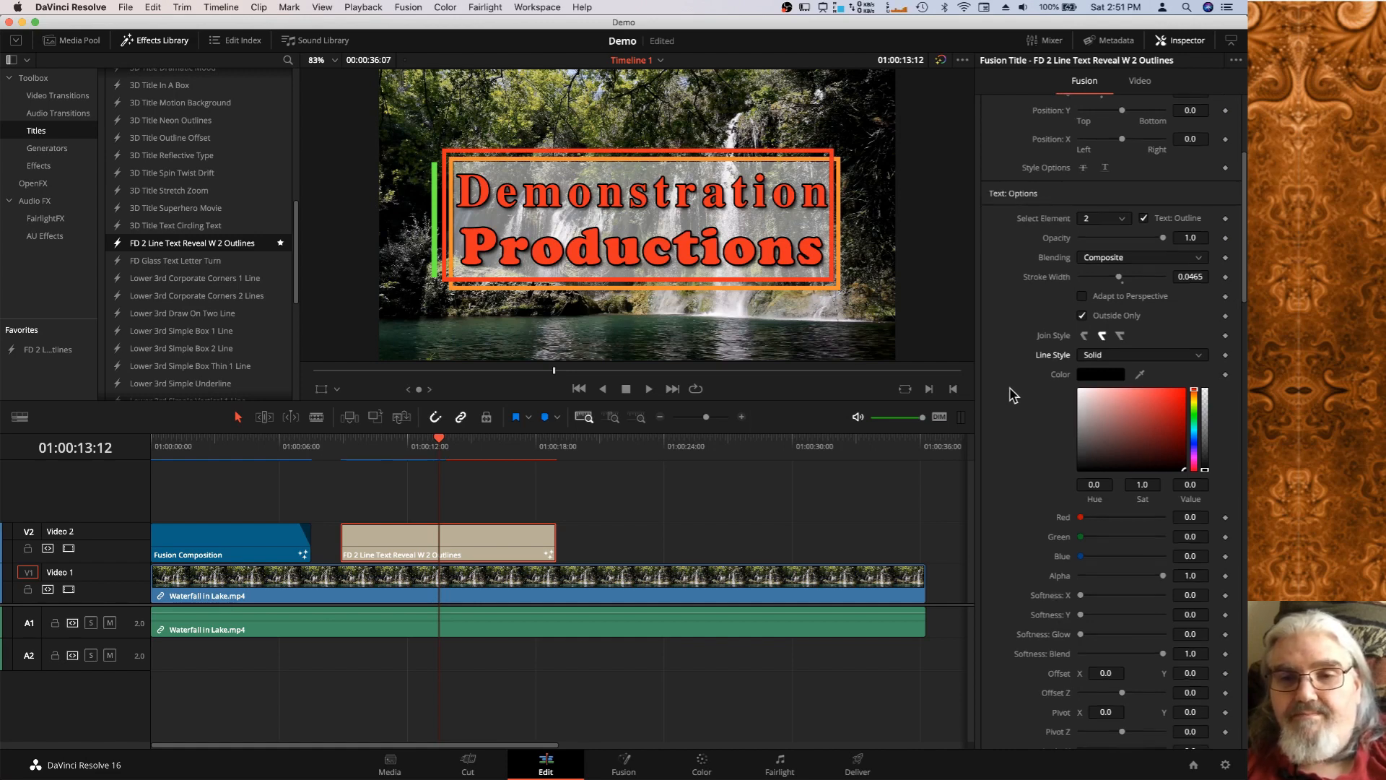
scroll(1014, 395, down, 2)
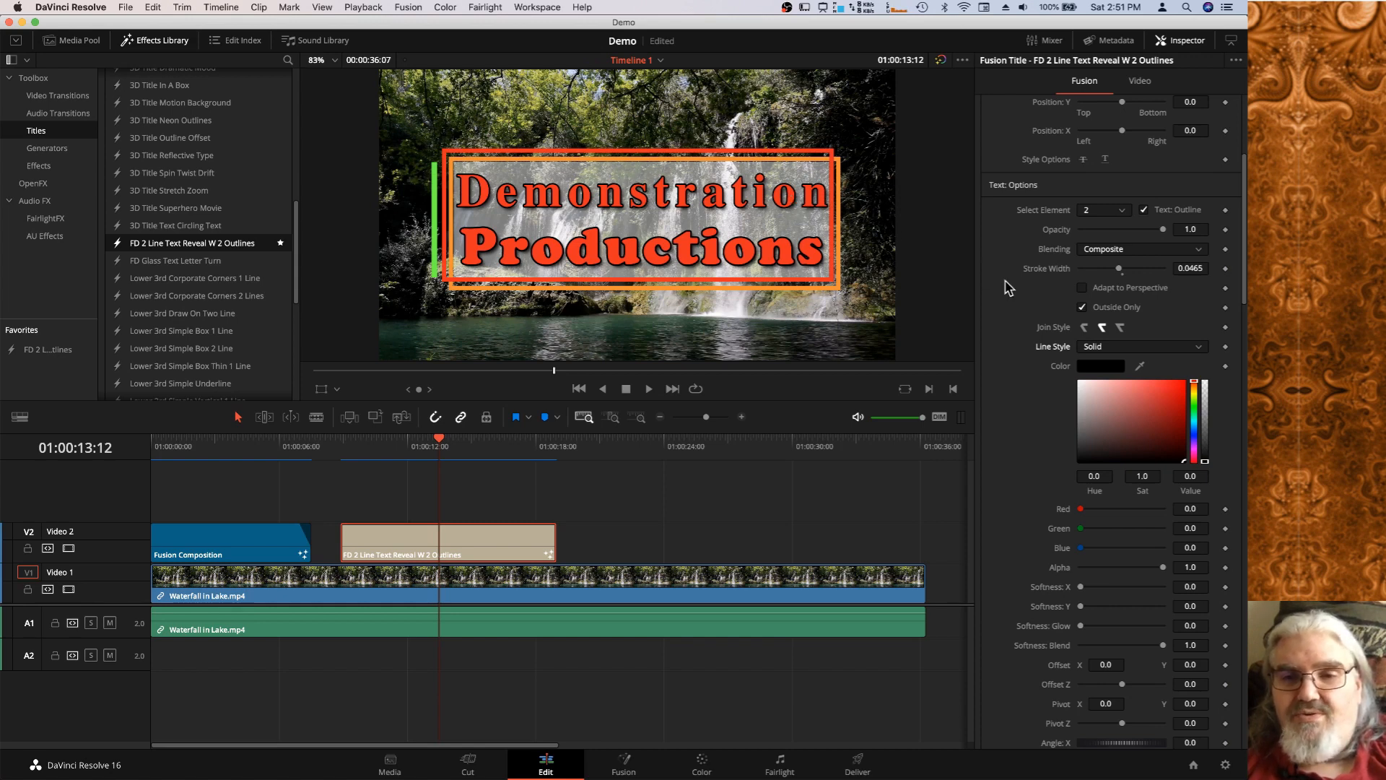
scroll(997, 334, down, 3)
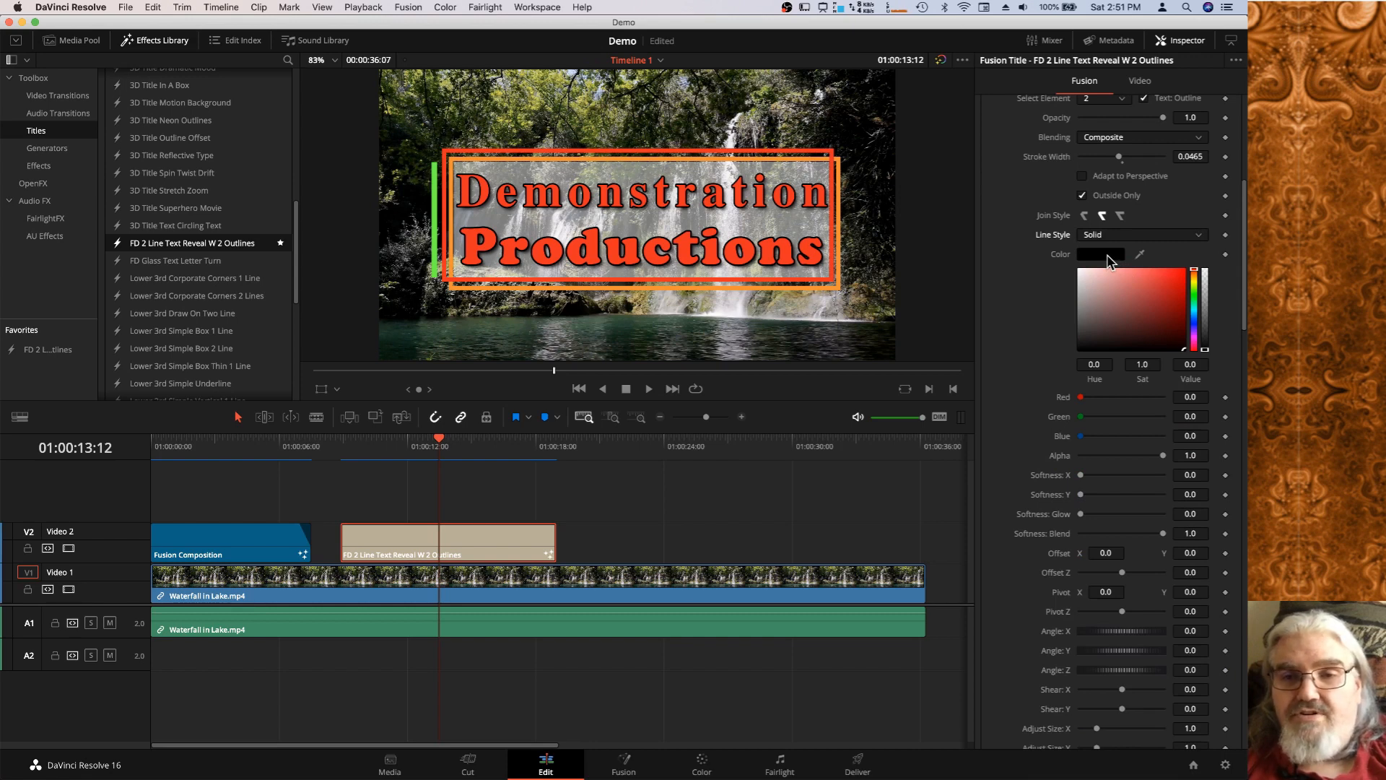
click(1192, 290)
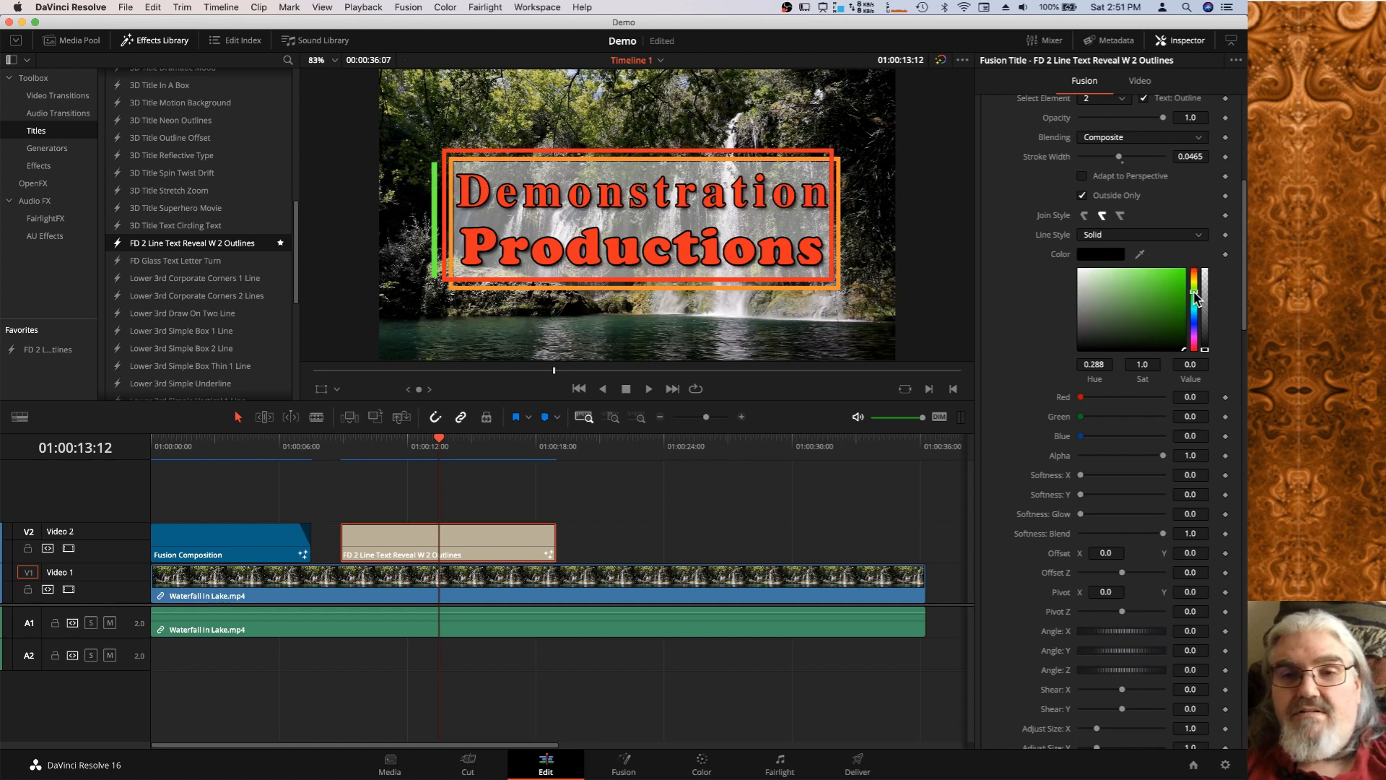
click(1181, 277)
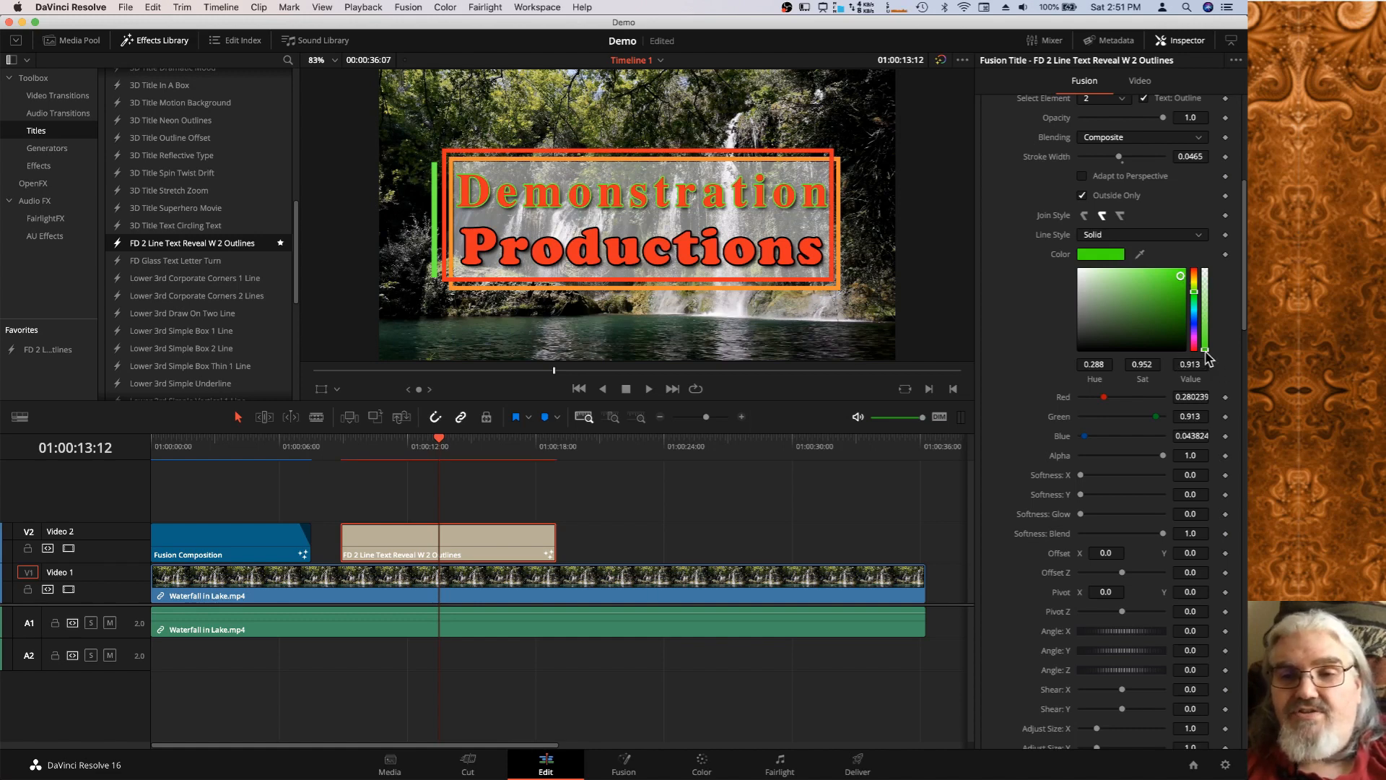
Try an alpha of 0.248 on the green outline and return it to 1.0.
click(1204, 295)
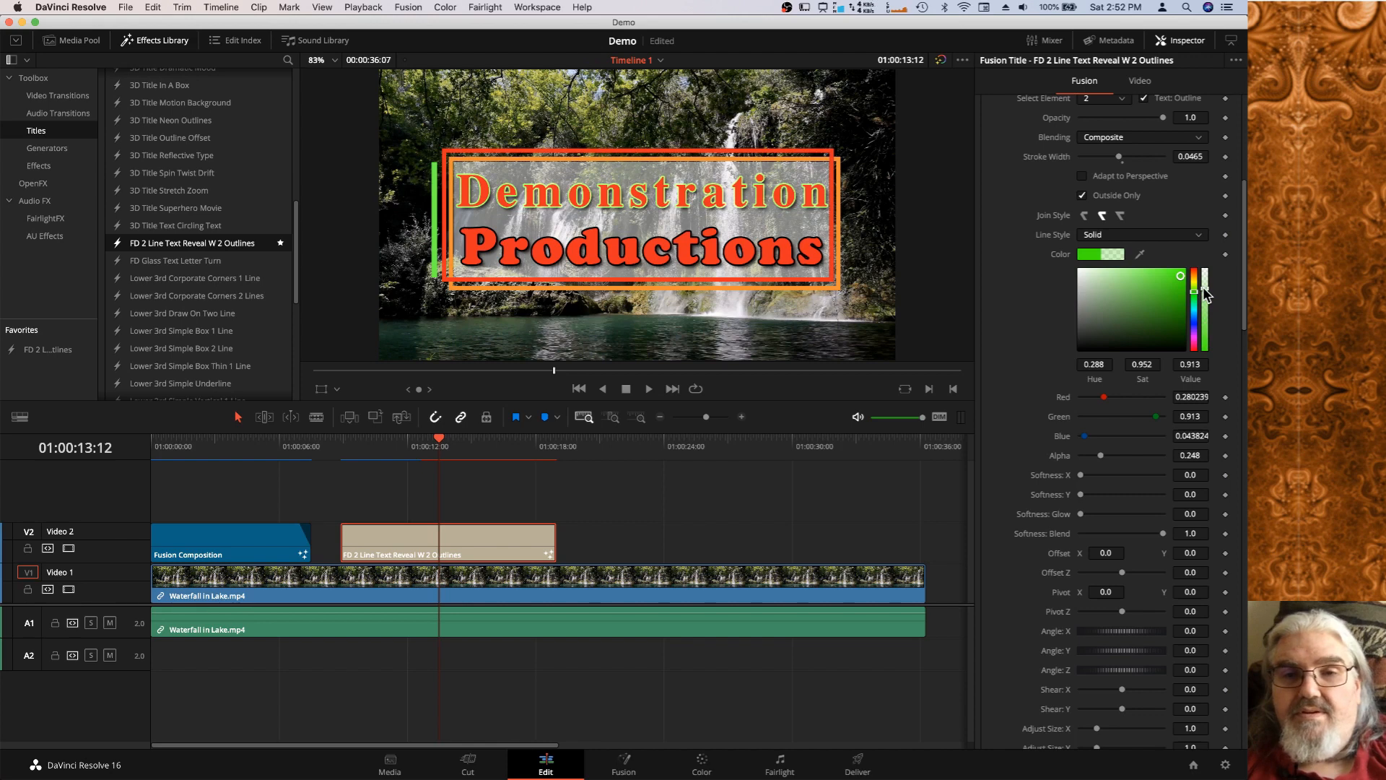
drag(1204, 289, 1205, 353)
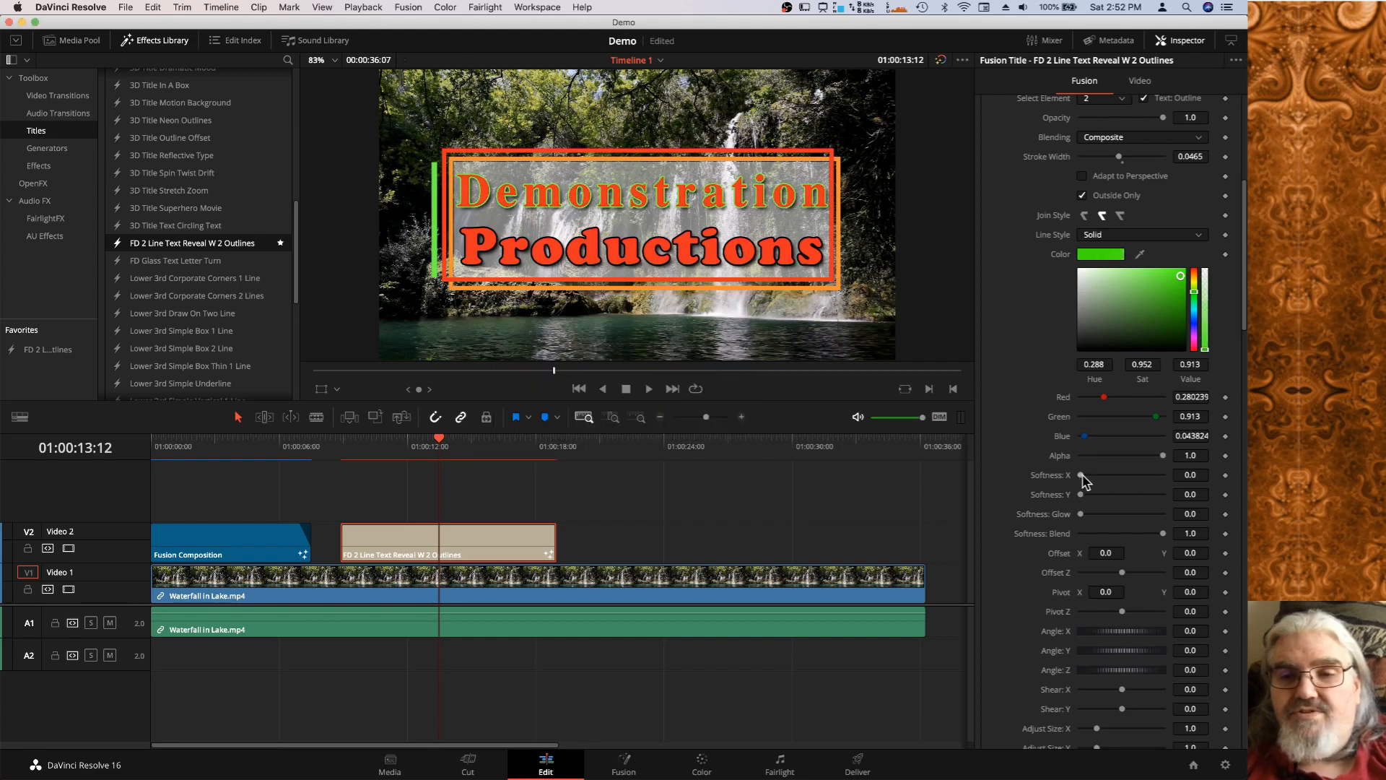
Try the outline's Softness X, Y, Glow and Blend settings, returning the first three to 0.0 and Blend to 1.0.
mouse_move(1082, 478)
mouse_down()
mouse_move(1097, 481)
mouse_move(1069, 475)
mouse_move(1136, 503)
mouse_move(1072, 499)
mouse_up()
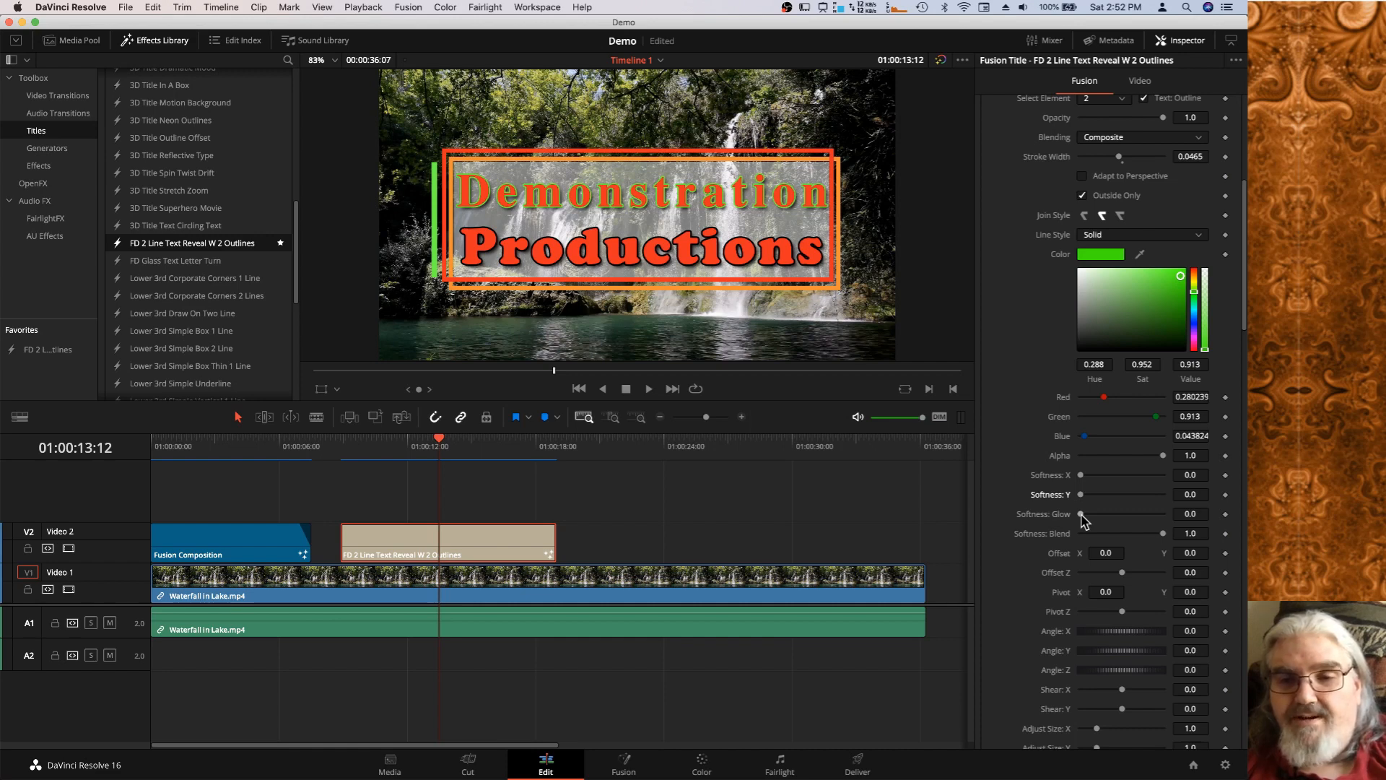
mouse_move(1081, 513)
mouse_down()
mouse_move(1185, 525)
mouse_move(1071, 512)
mouse_up()
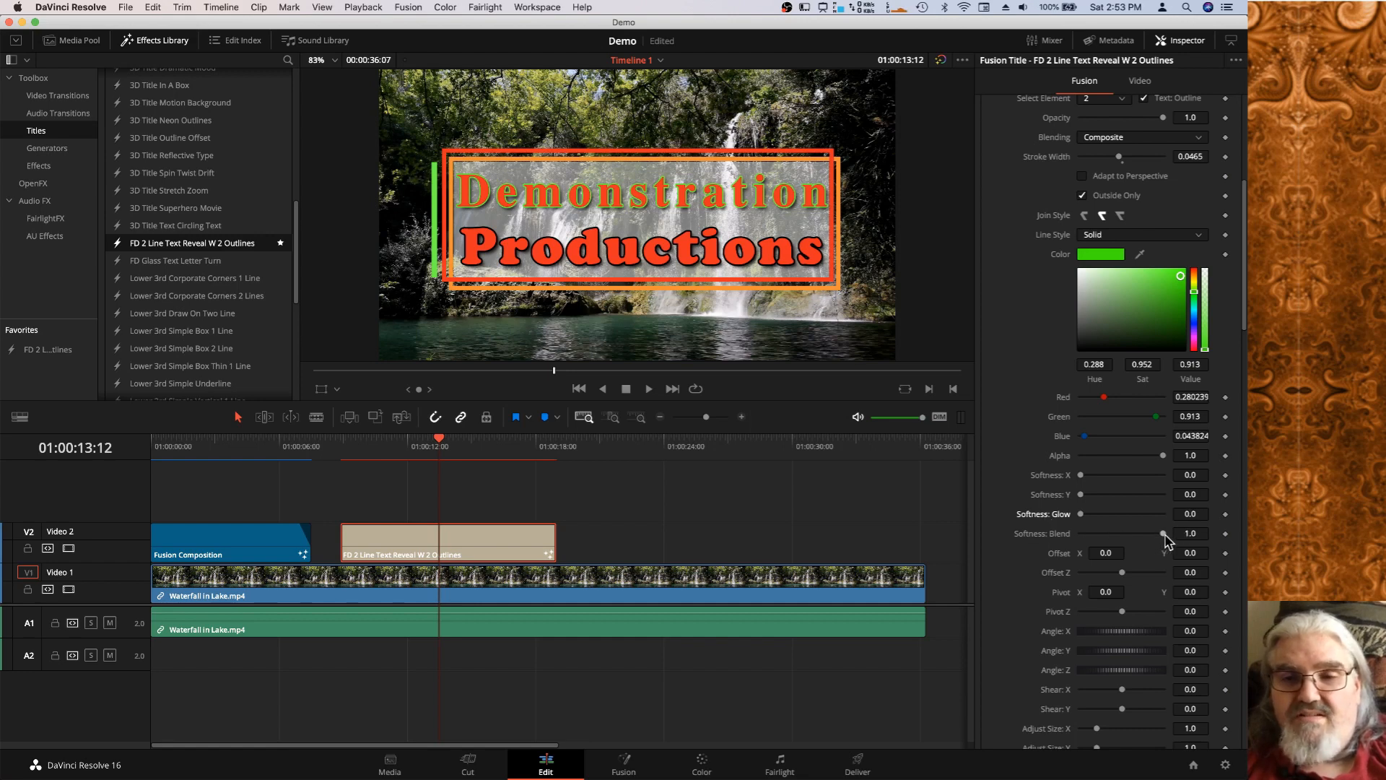
mouse_move(1162, 533)
mouse_down()
mouse_move(1080, 538)
mouse_move(1175, 543)
mouse_up()
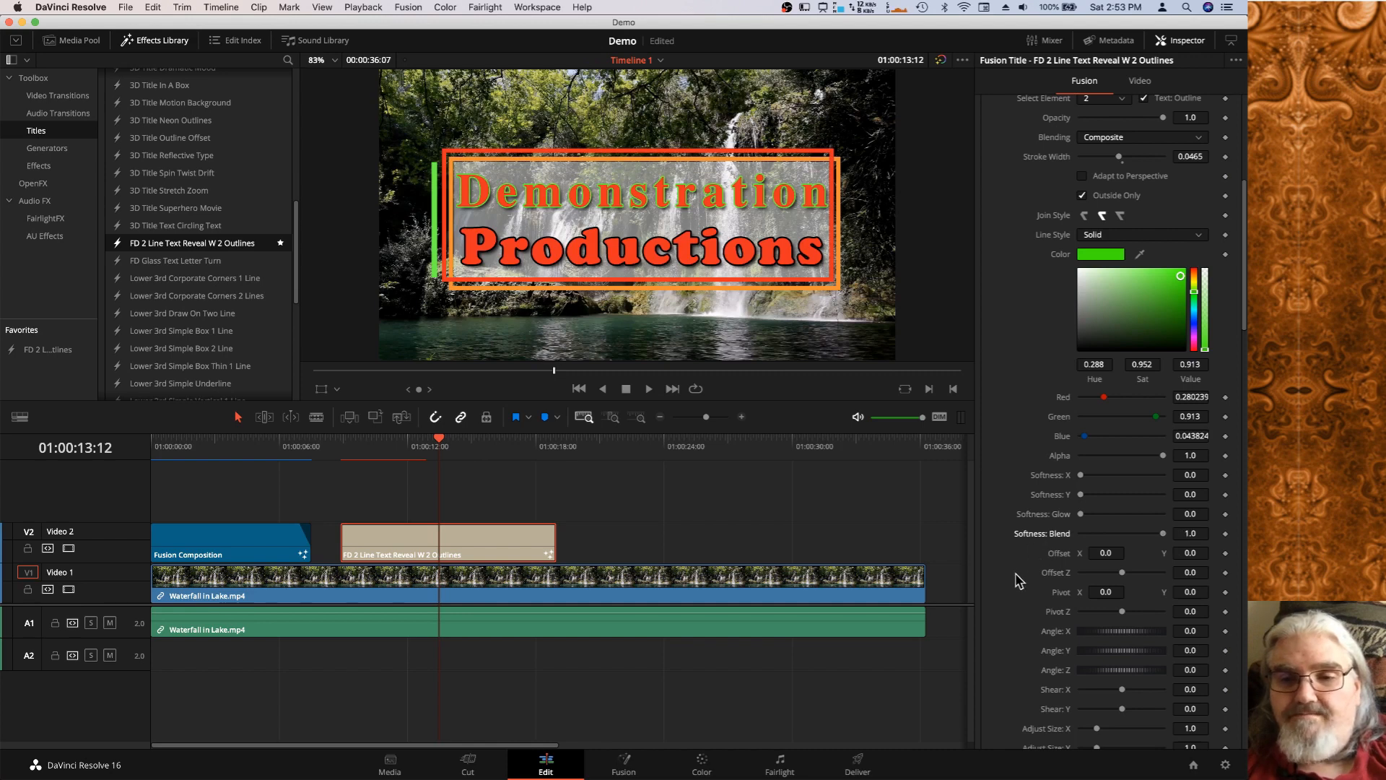
scroll(1019, 581, down, 3)
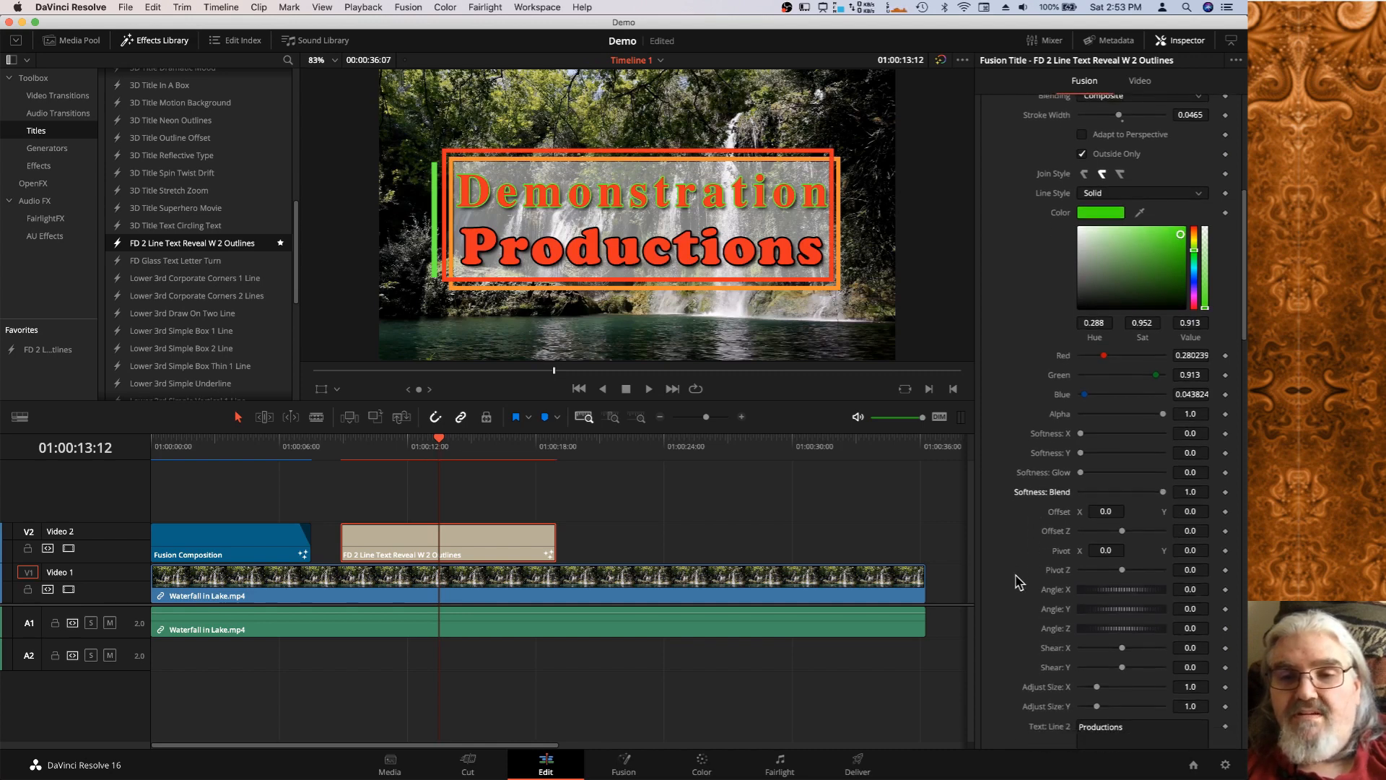
Try Offset X values of 0.136 and -0.03 on the first line's outline and return it to 0.0.
click(1105, 512)
text(0.136)
key(Return)
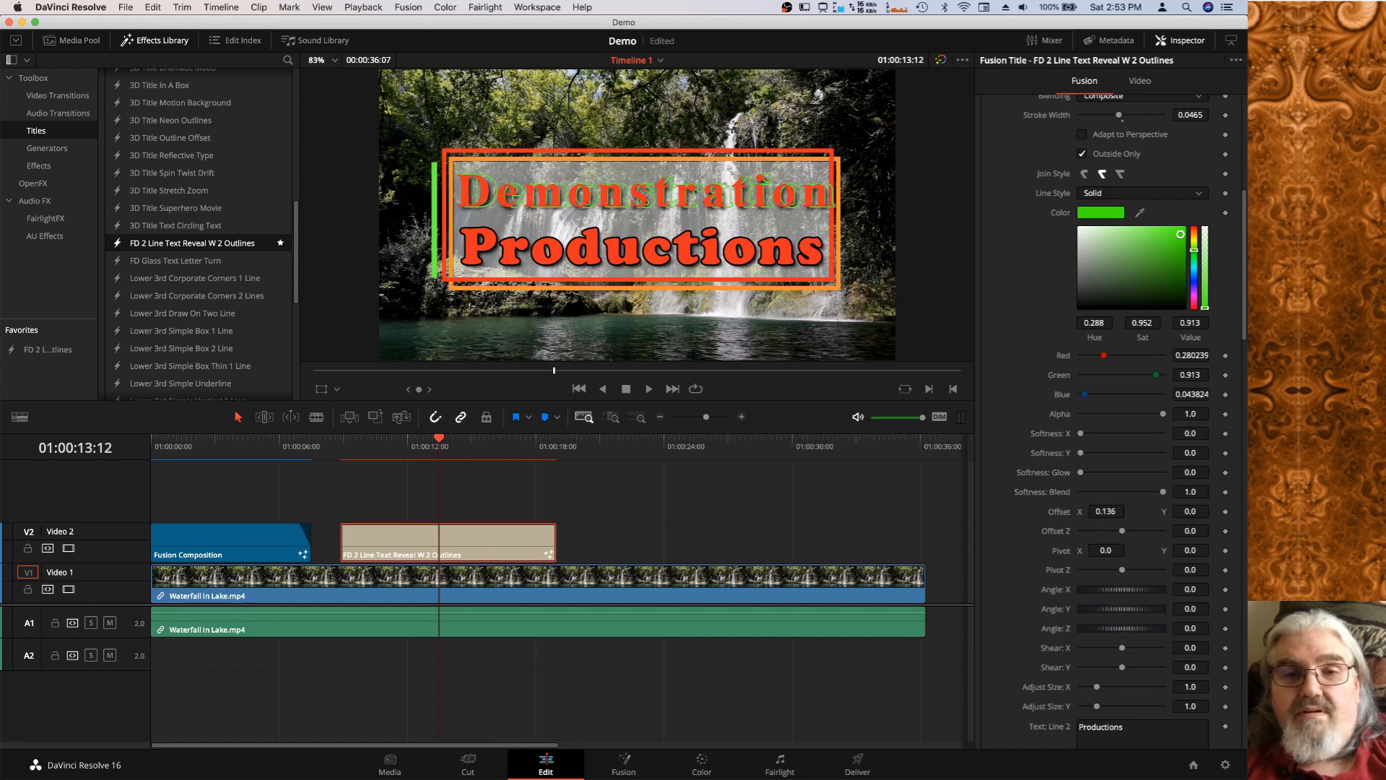
text(-0.03)
key(Return)
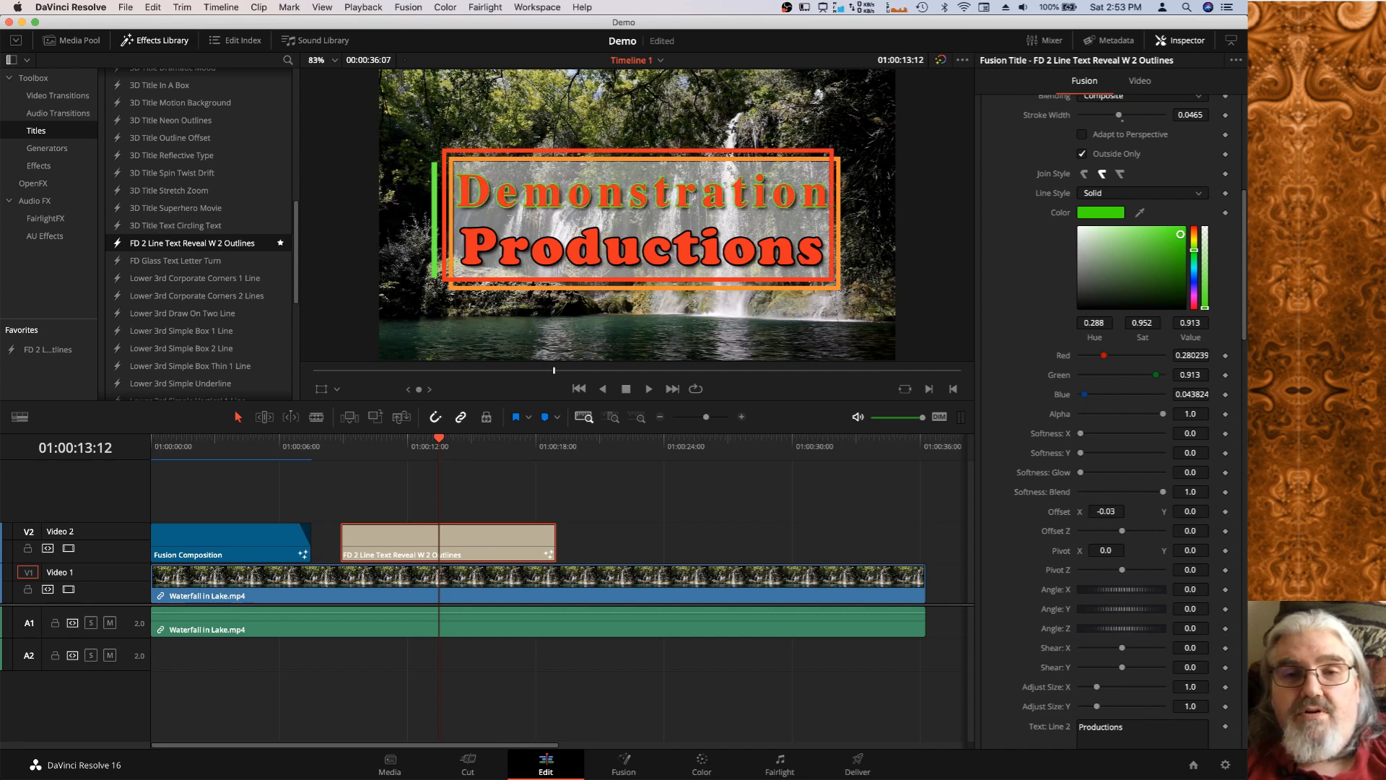
mouse_move(1106, 512)
mouse_down()
mouse_move(1050, 511)
mouse_move(1125, 512)
mouse_up()
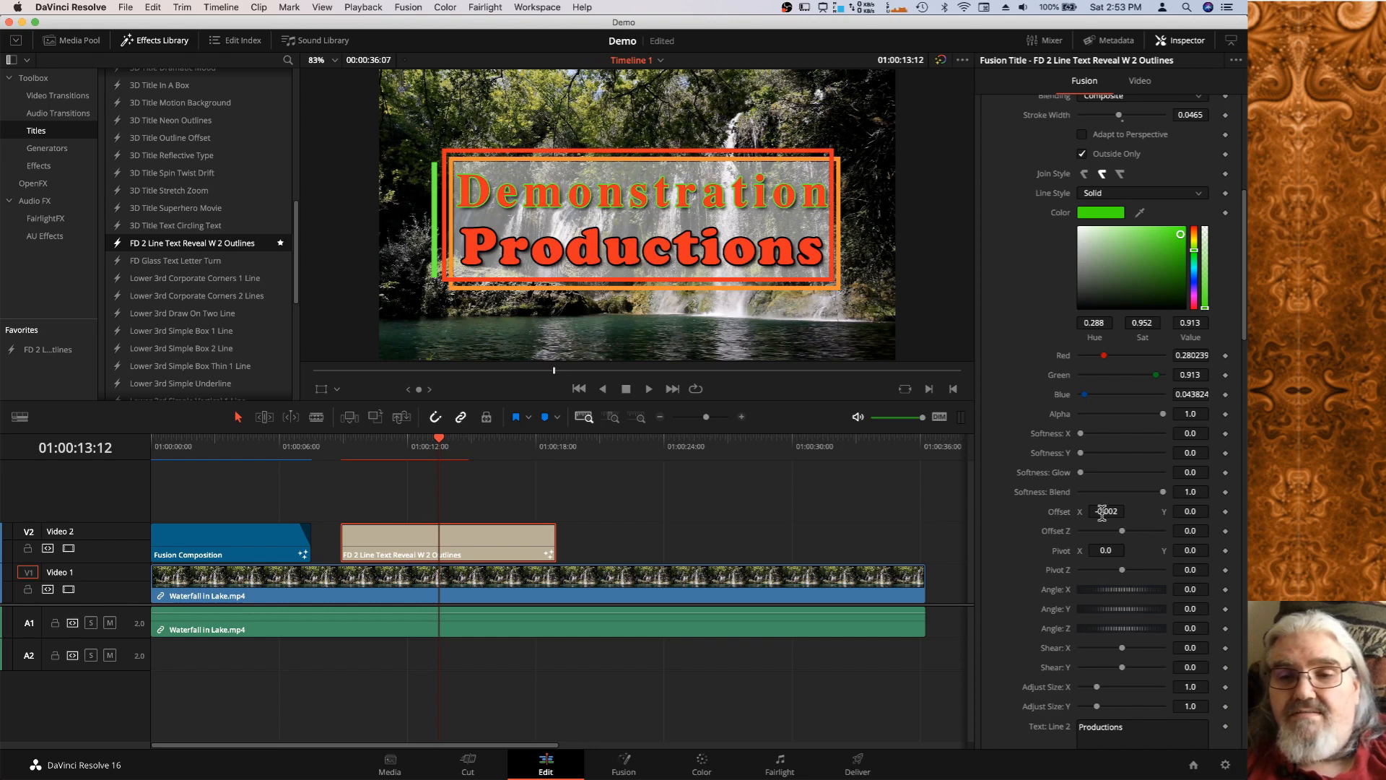
double_click(1068, 513)
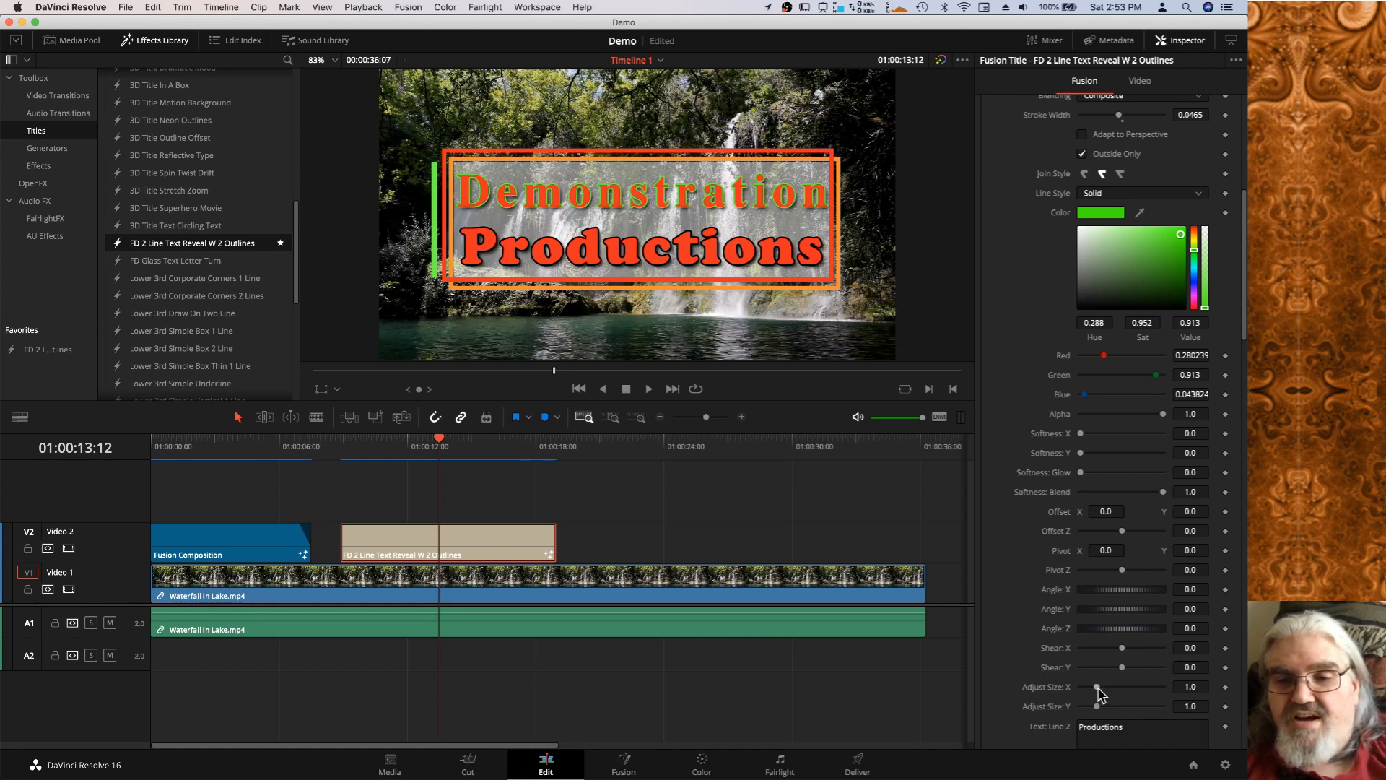
Set Adjust Size X and Y of the first line's outline to 1.5.
drag(1097, 686, 1108, 695)
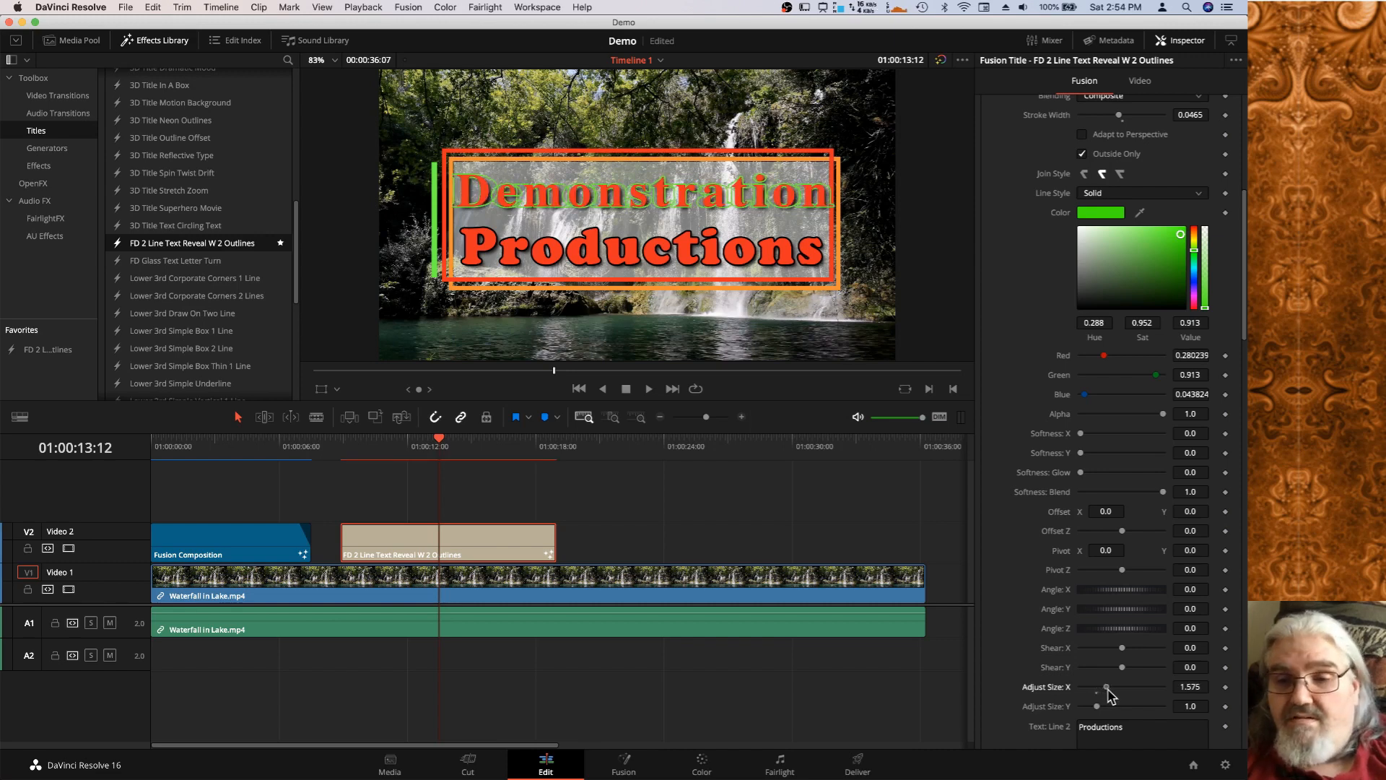
drag(1107, 688, 1105, 688)
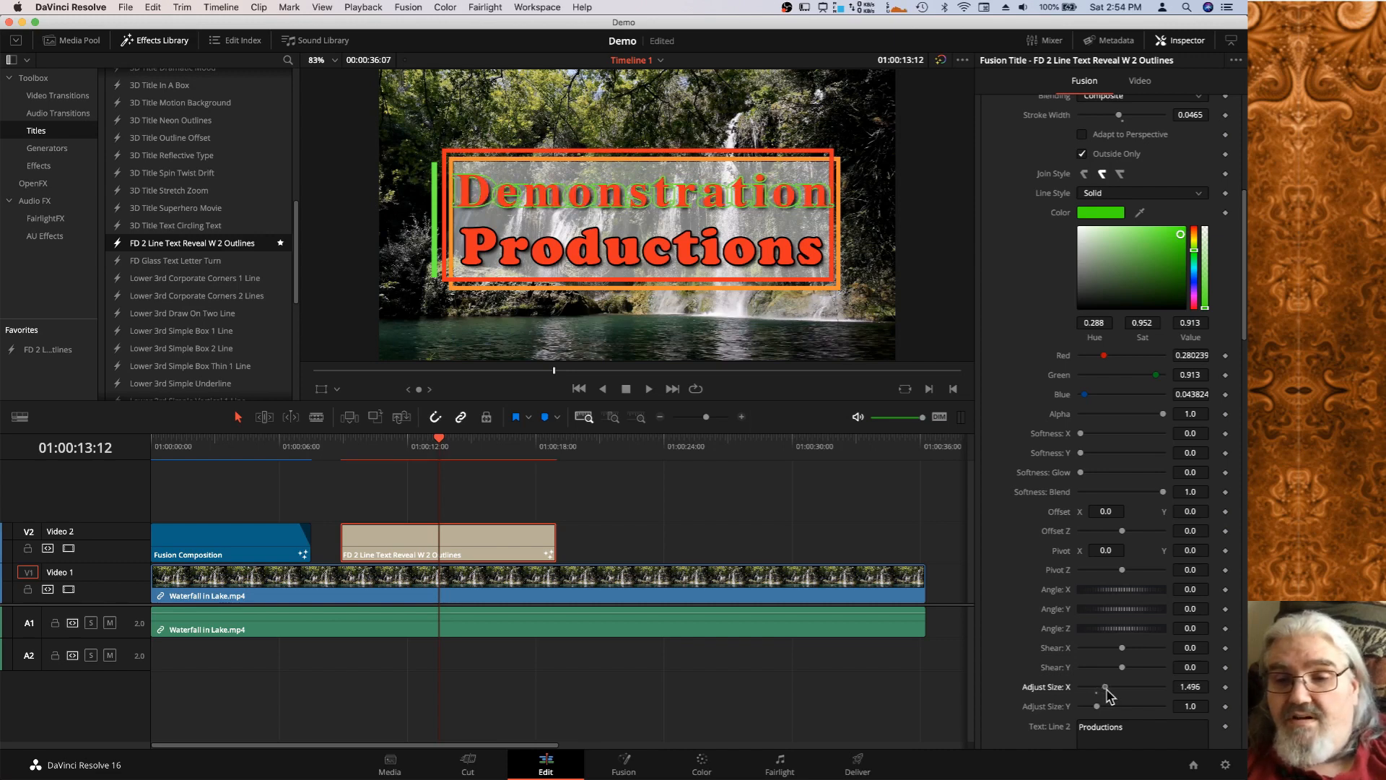
double_click(1191, 688)
text(1.500)
key(Return)
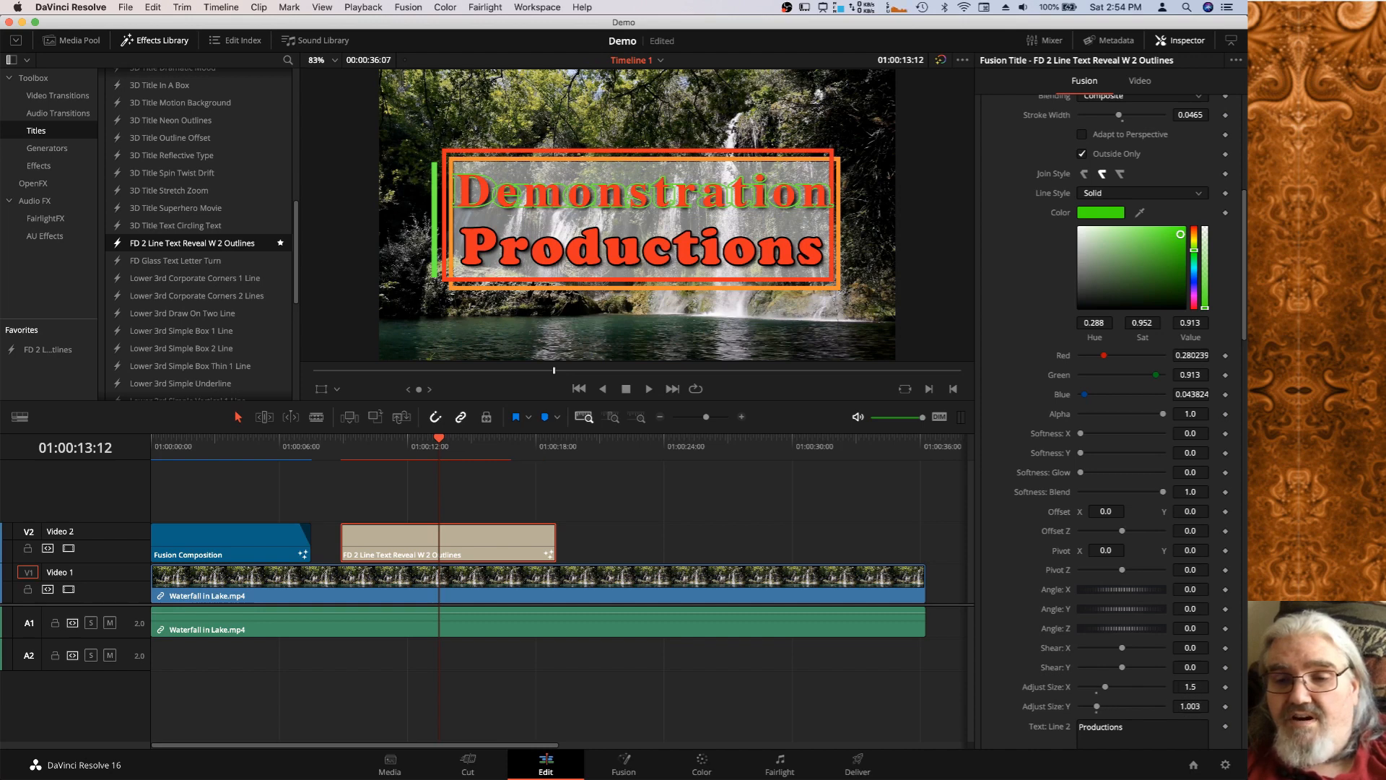
drag(1191, 707, 1224, 706)
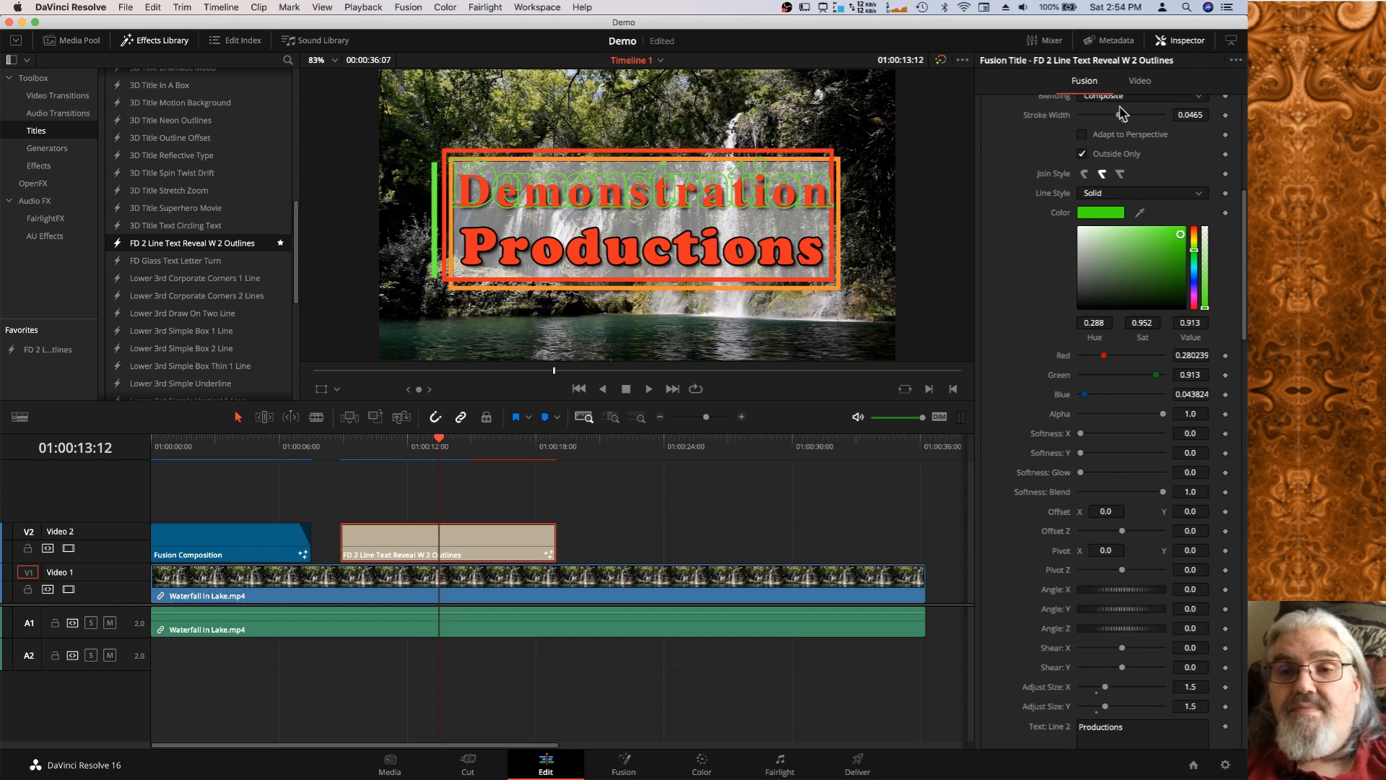
Try a Stroke Width of 0.0843 and an Offset Y of -0.095 on the outline, and reset its Adjust Size and Offset to default.
drag(1119, 117, 1151, 123)
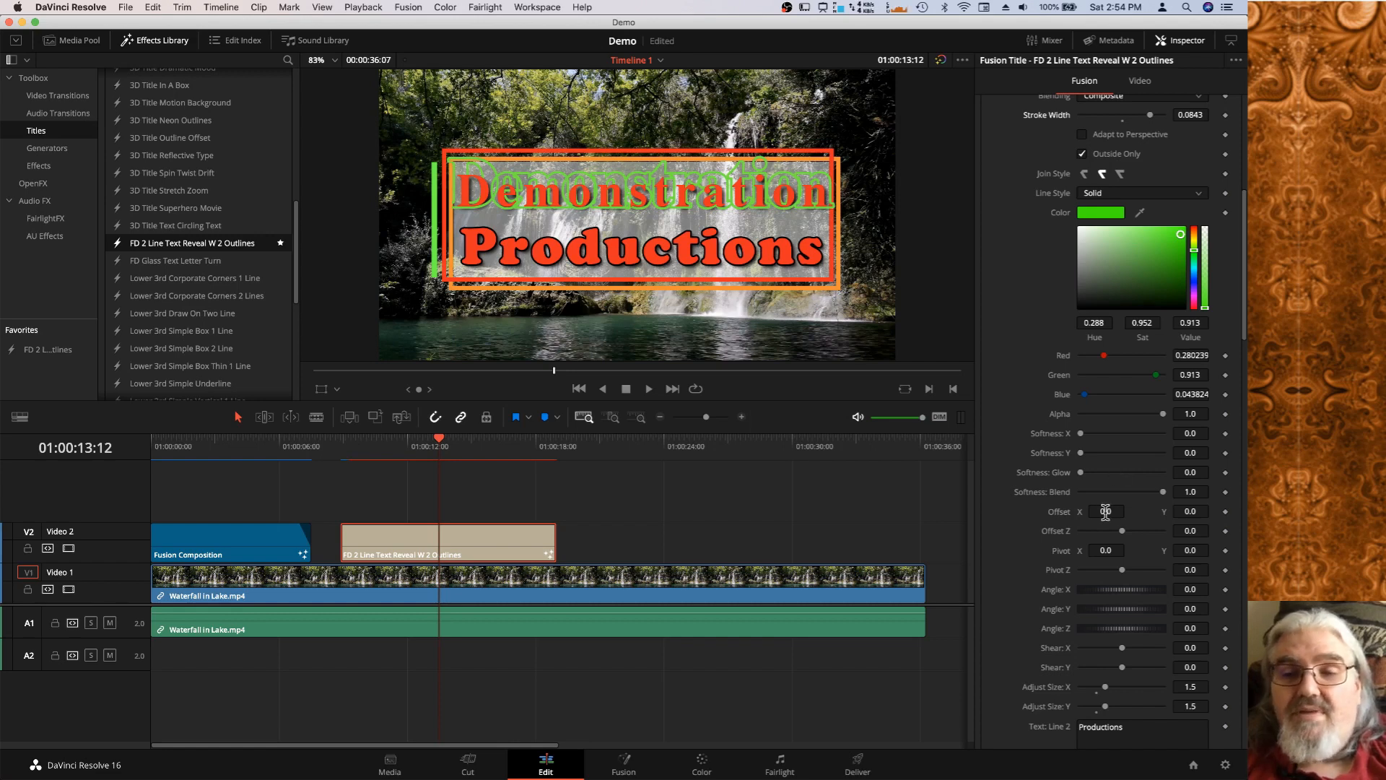
drag(1192, 512, 1131, 513)
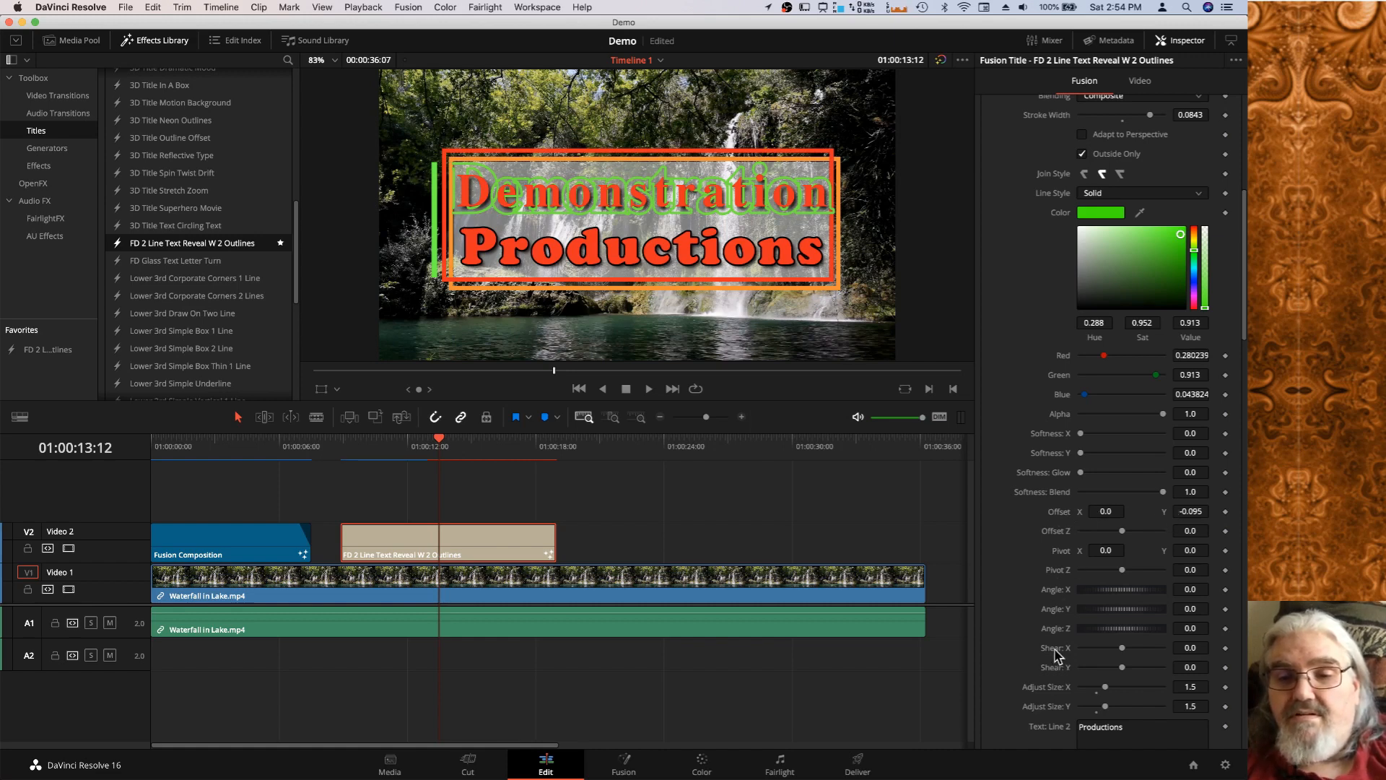
double_click(1051, 708)
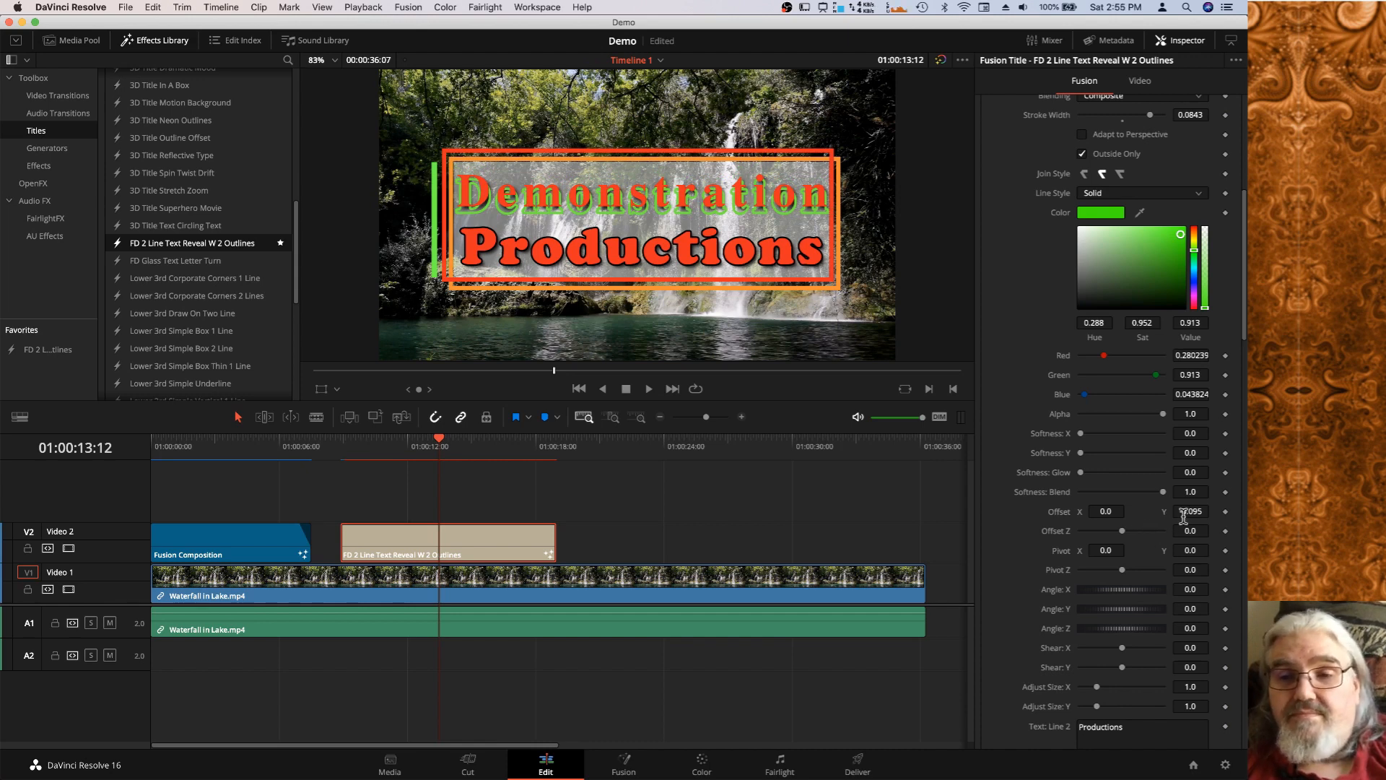
double_click(1061, 514)
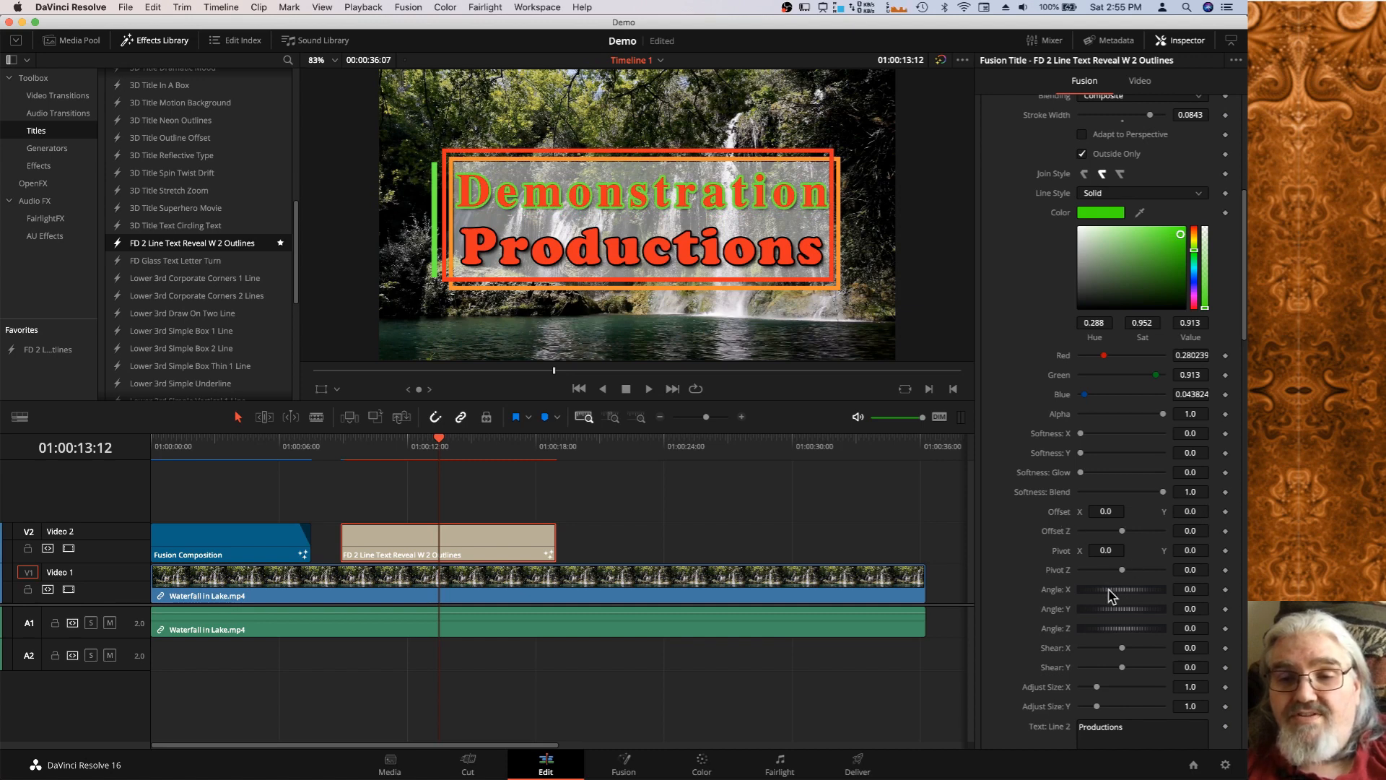
Try tilting the outline with Angle X 7.8, Angle Y 2.6 and Angle Z -13.0, and return all three to 0.0.
mouse_move(1112, 595)
mouse_down()
mouse_move(1125, 597)
mouse_move(1098, 597)
mouse_move(1130, 618)
mouse_move(1112, 614)
mouse_up()
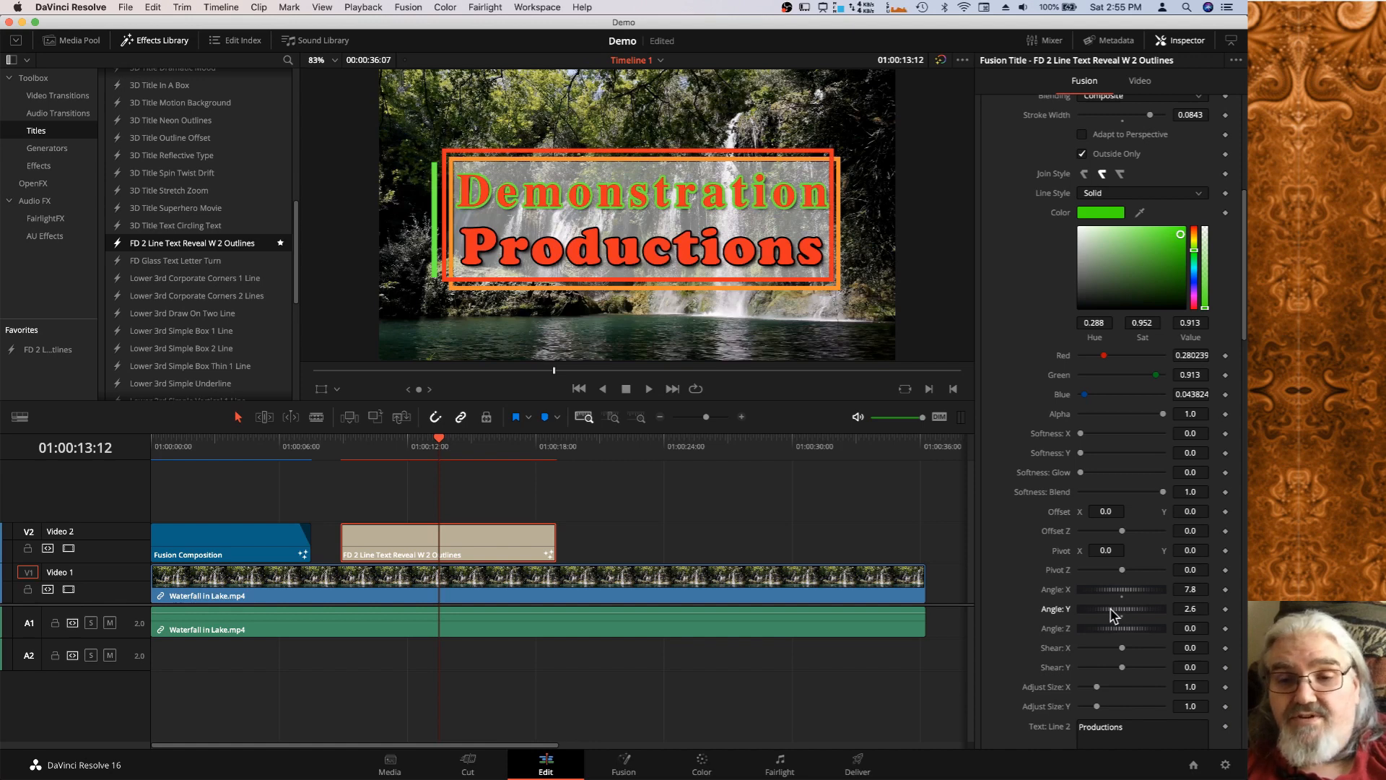
double_click(1055, 589)
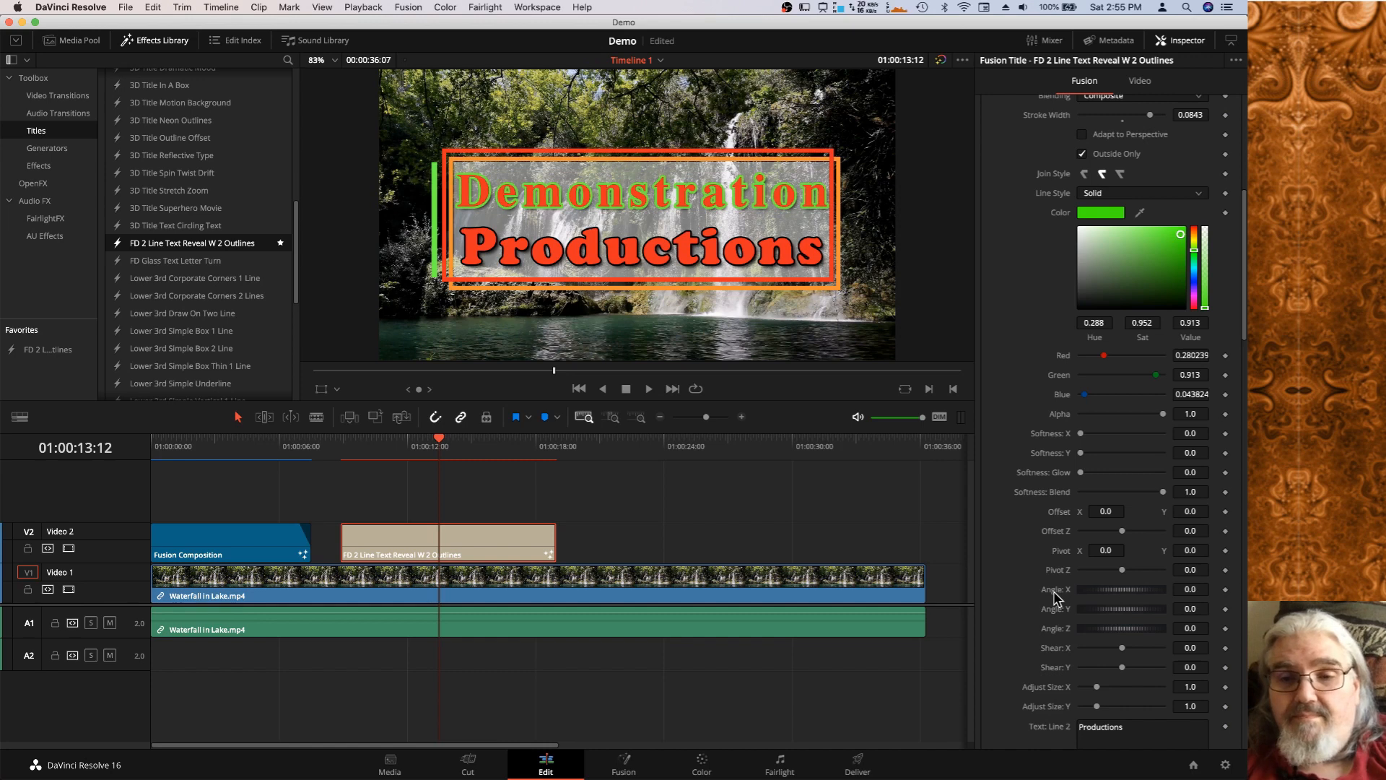
drag(1118, 630, 1110, 639)
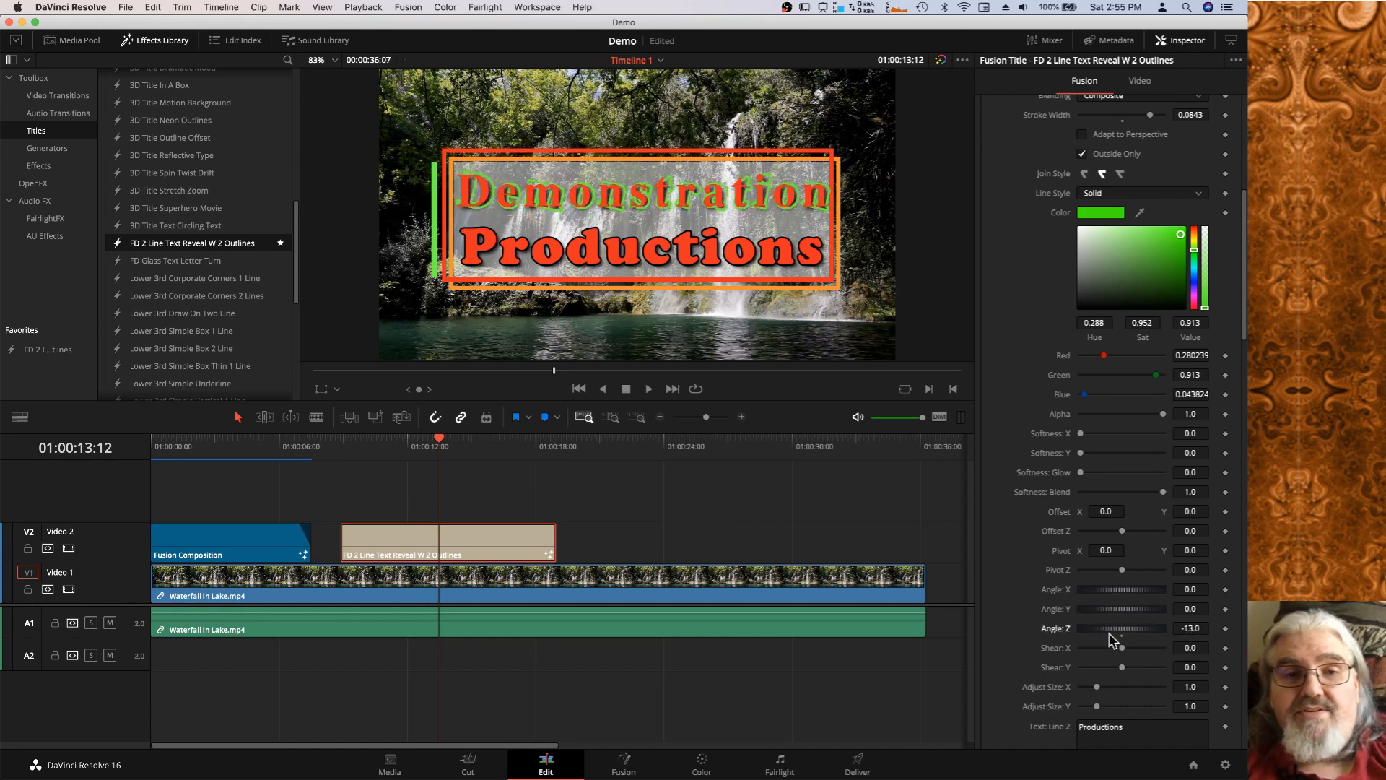
double_click(1054, 634)
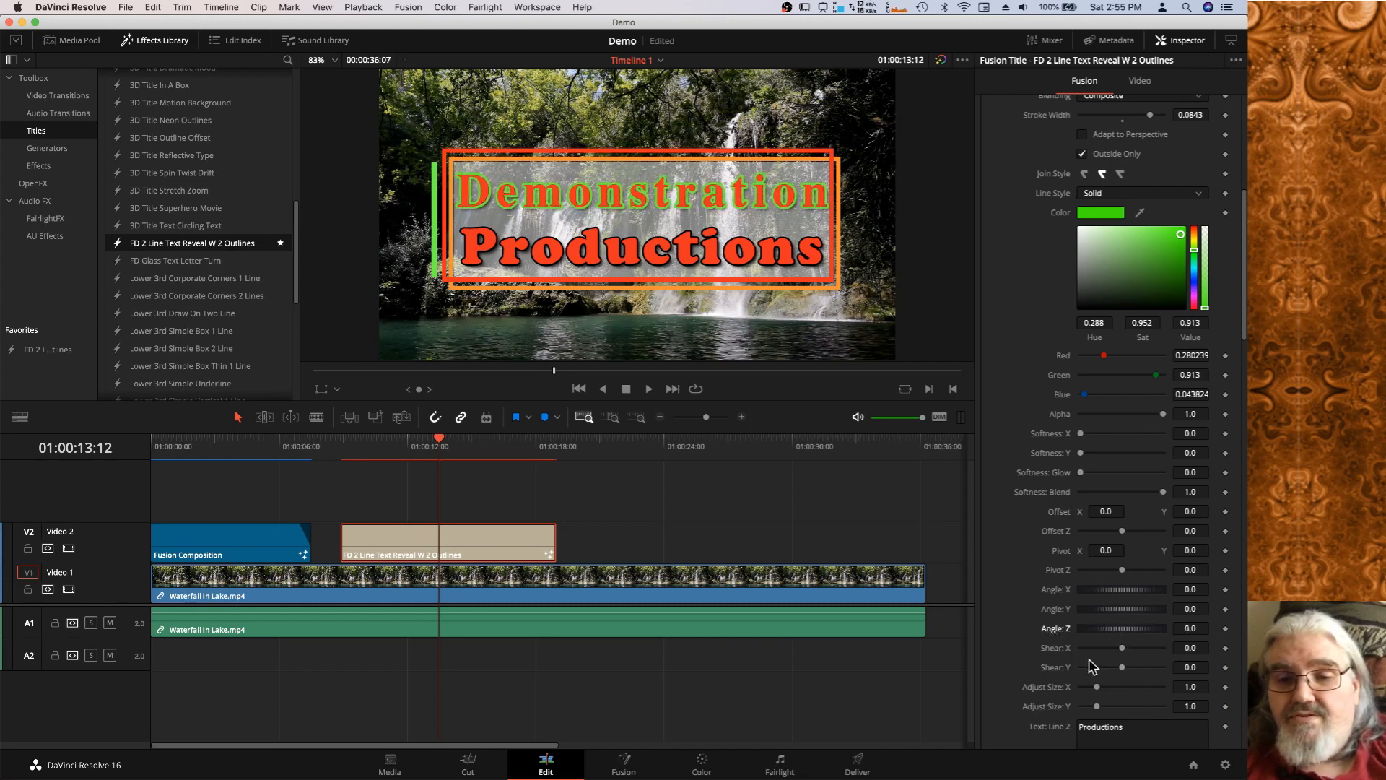
Display the Drop Shadow settings of shading element 3 for the first text line.
scroll(1103, 649, down, 5)
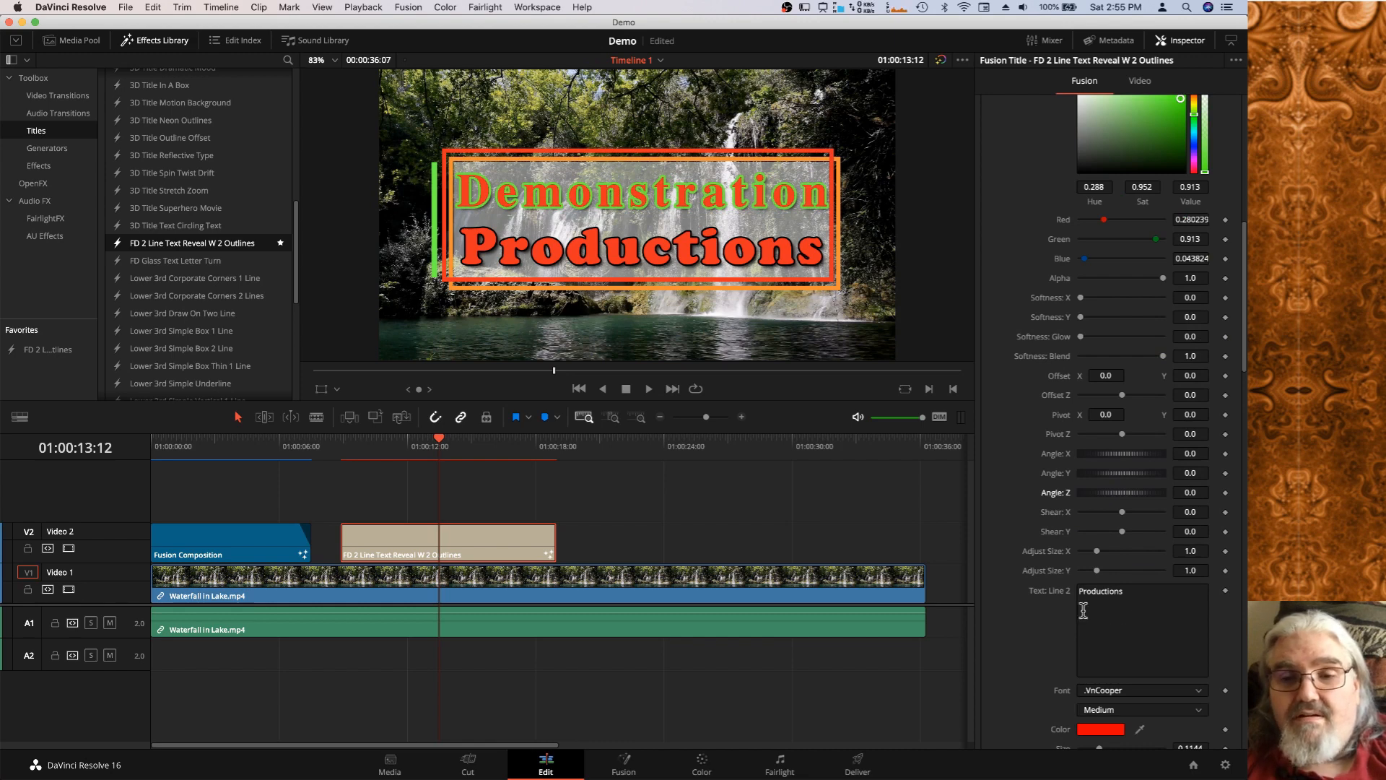
scroll(1041, 418, up, 15)
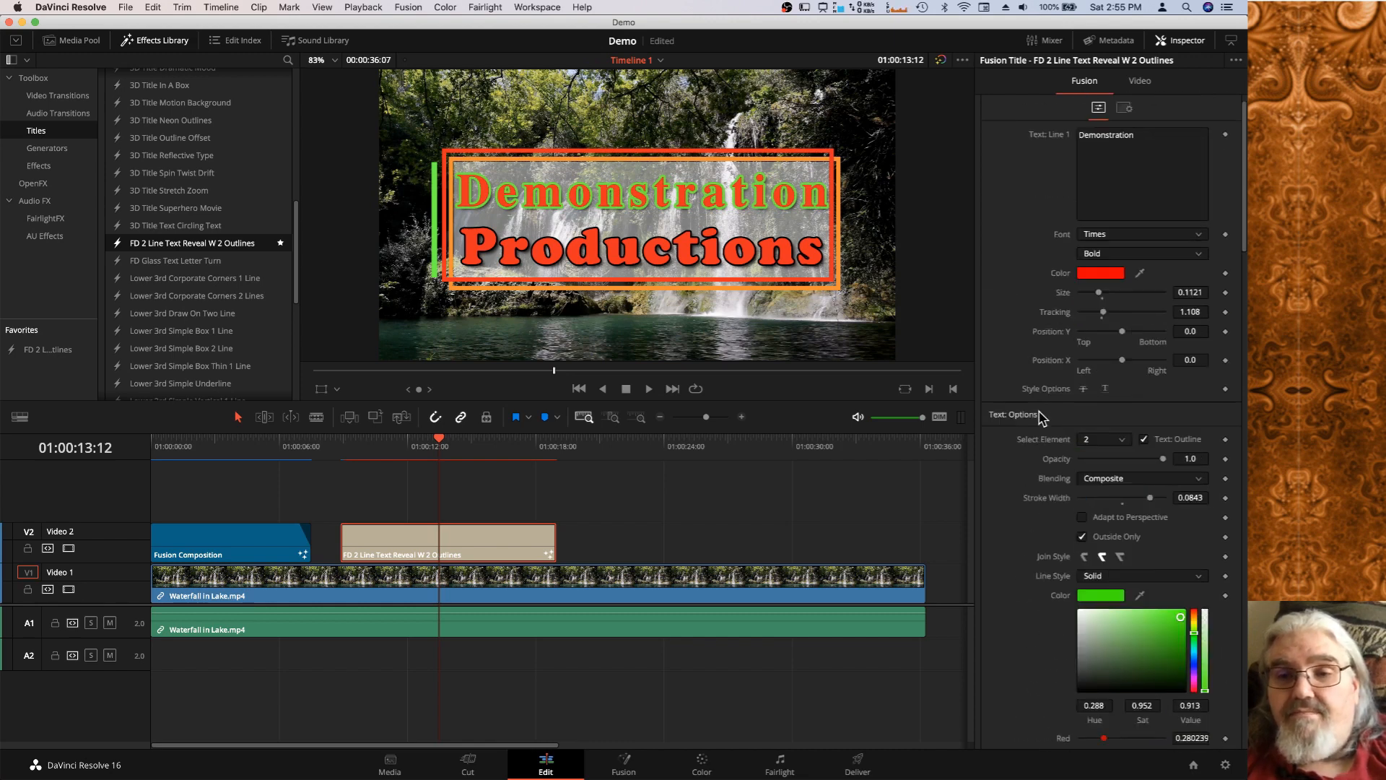
click(1123, 446)
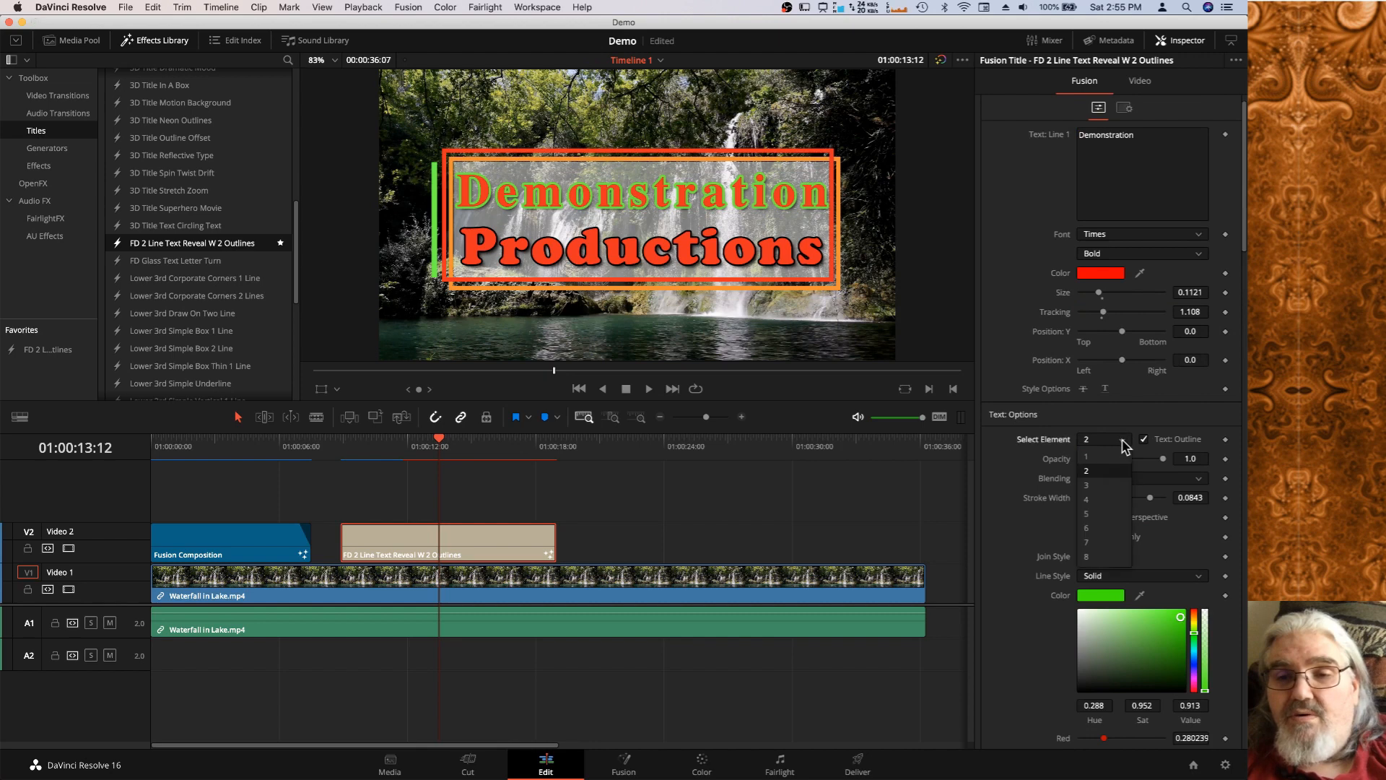
click(1102, 486)
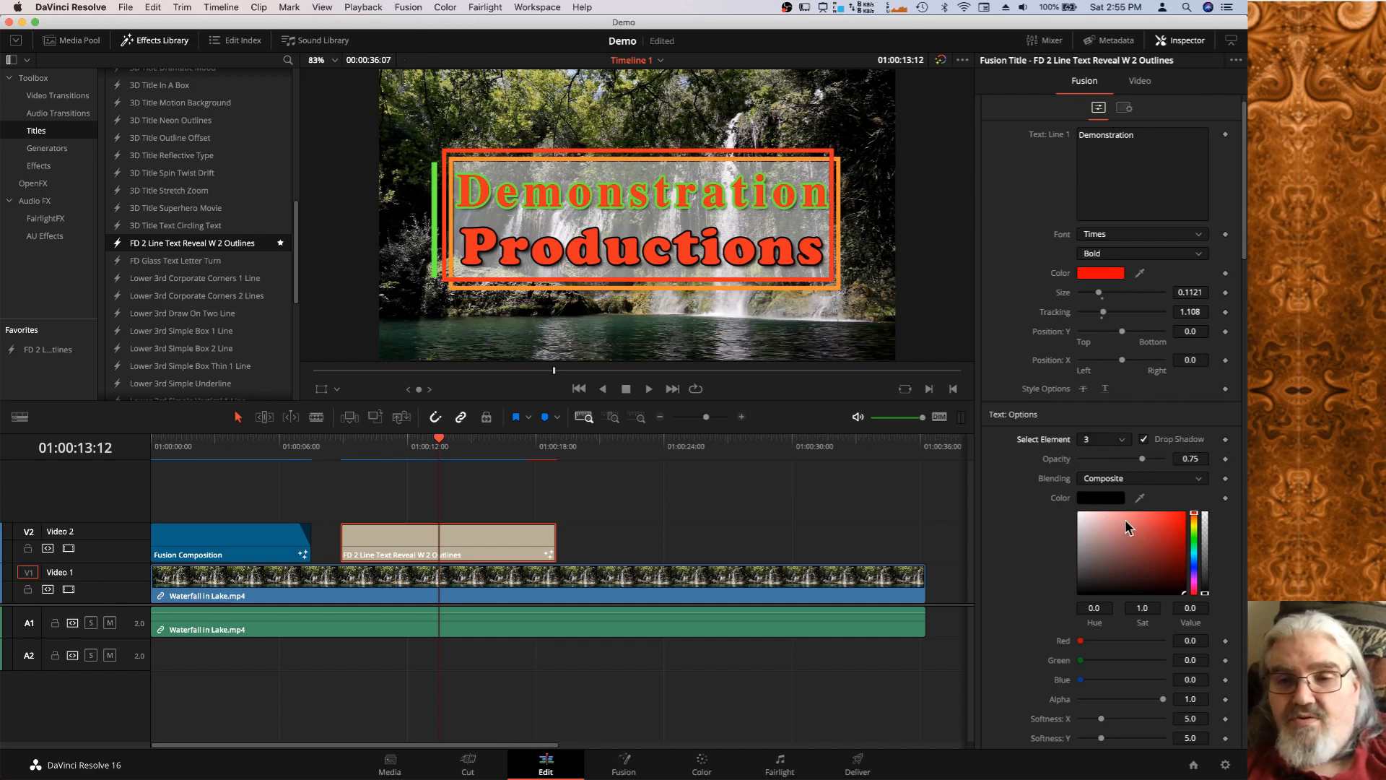
Set the Stroke Width of the element 2 outline to 0.0591 and reset its color to the default black.
click(1121, 440)
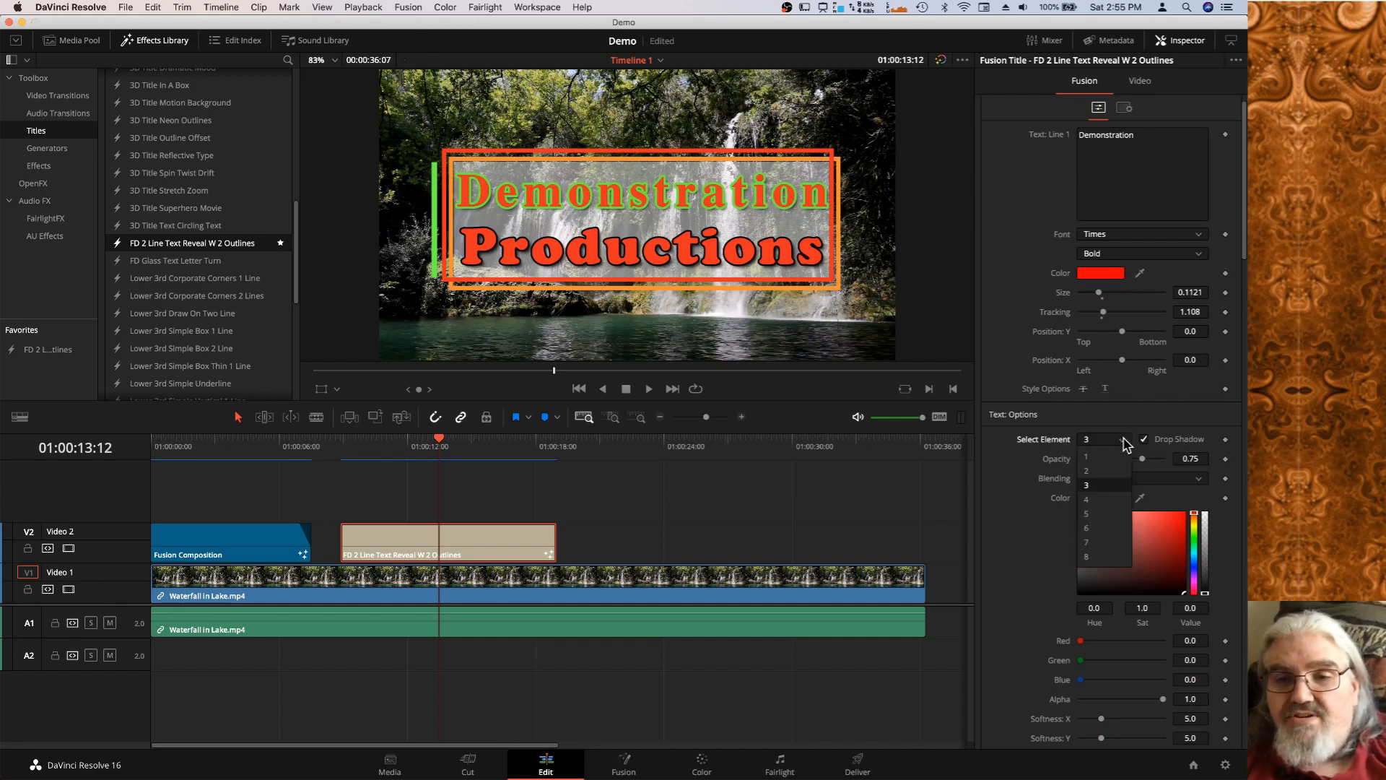
click(1102, 471)
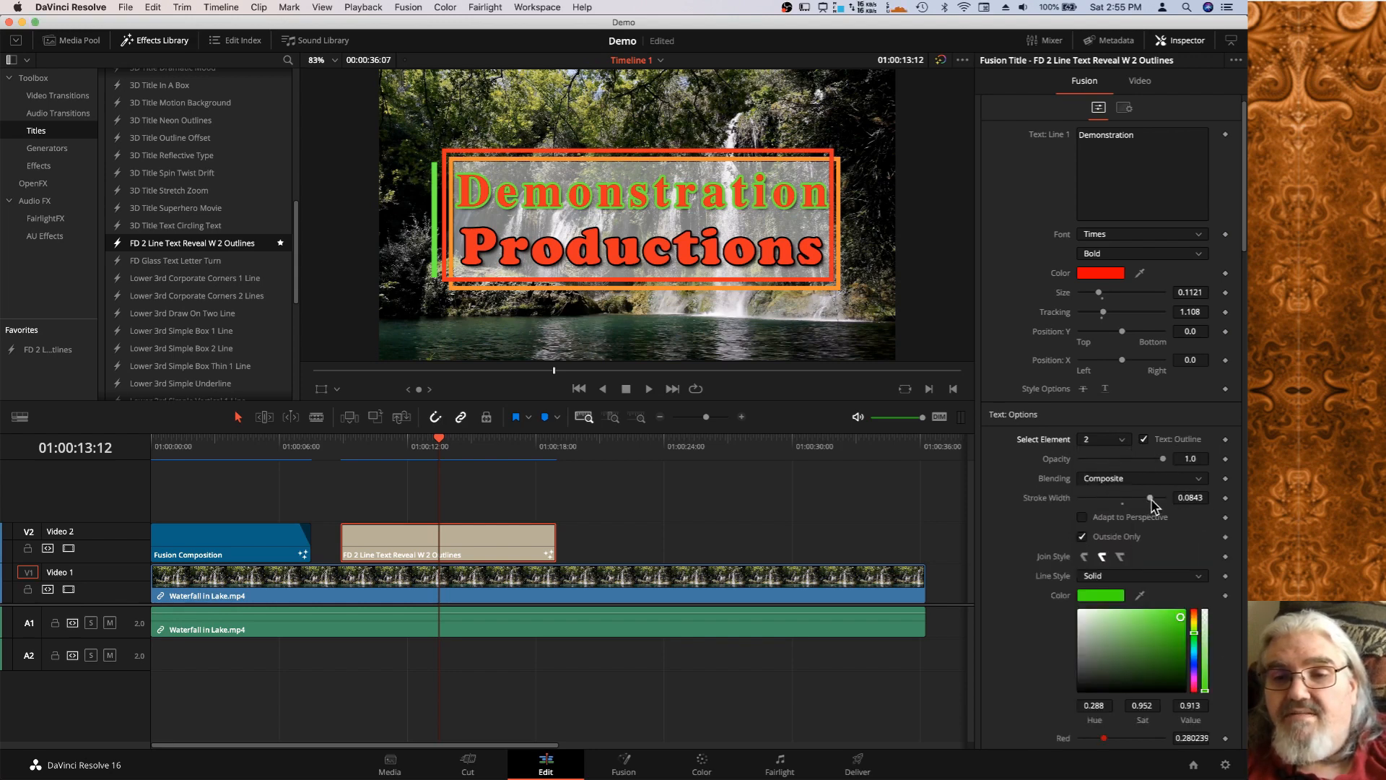
drag(1152, 504, 1131, 504)
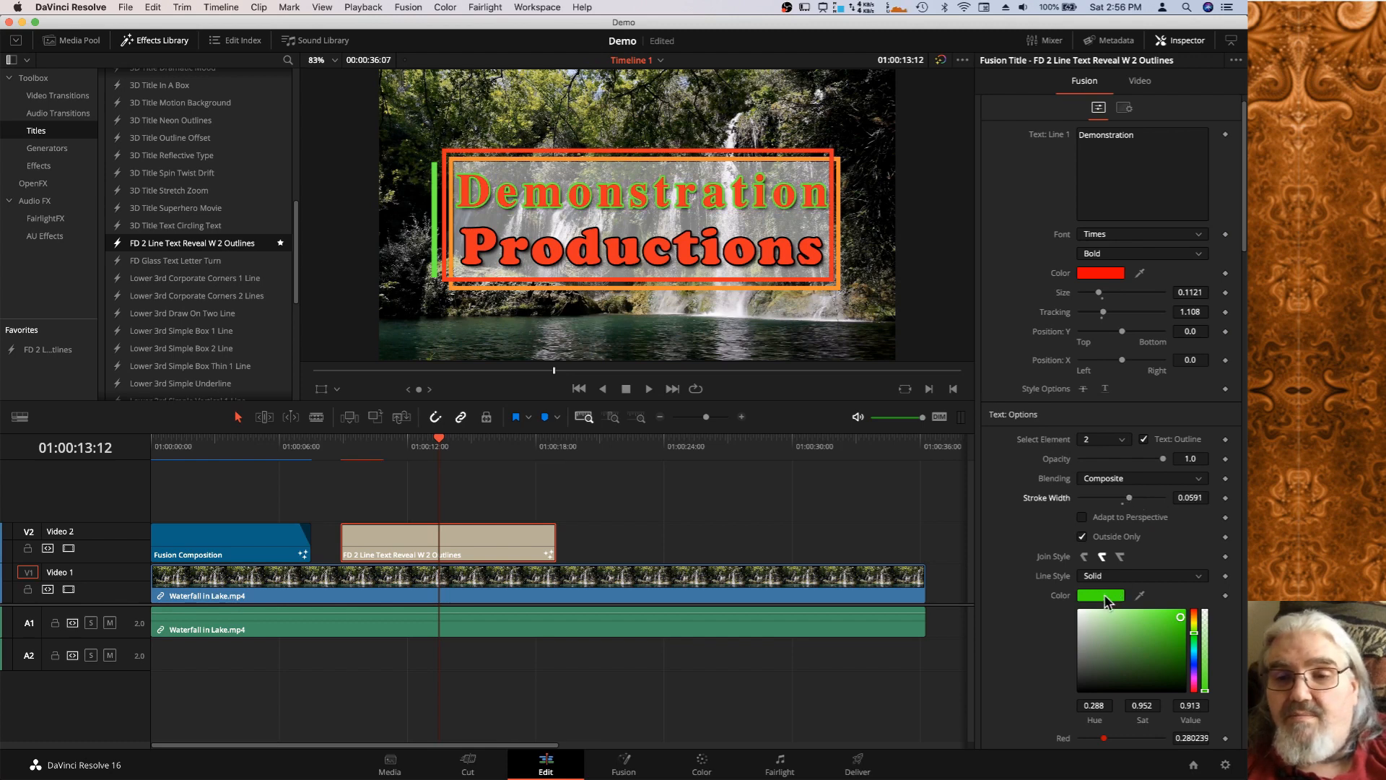
double_click(1057, 599)
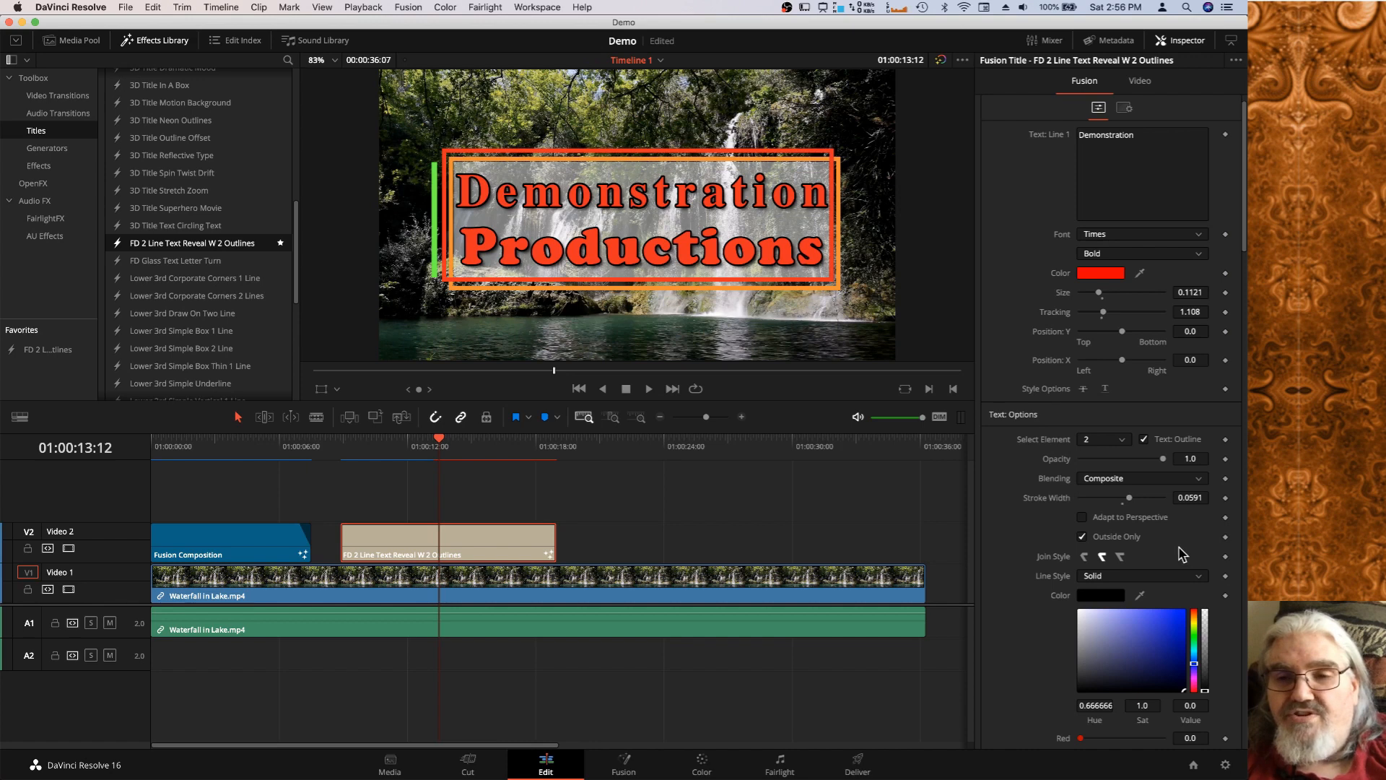
Move the first line's element 3 drop shadow to Offset X -0.065 and Offset Y 0.061.
click(1123, 442)
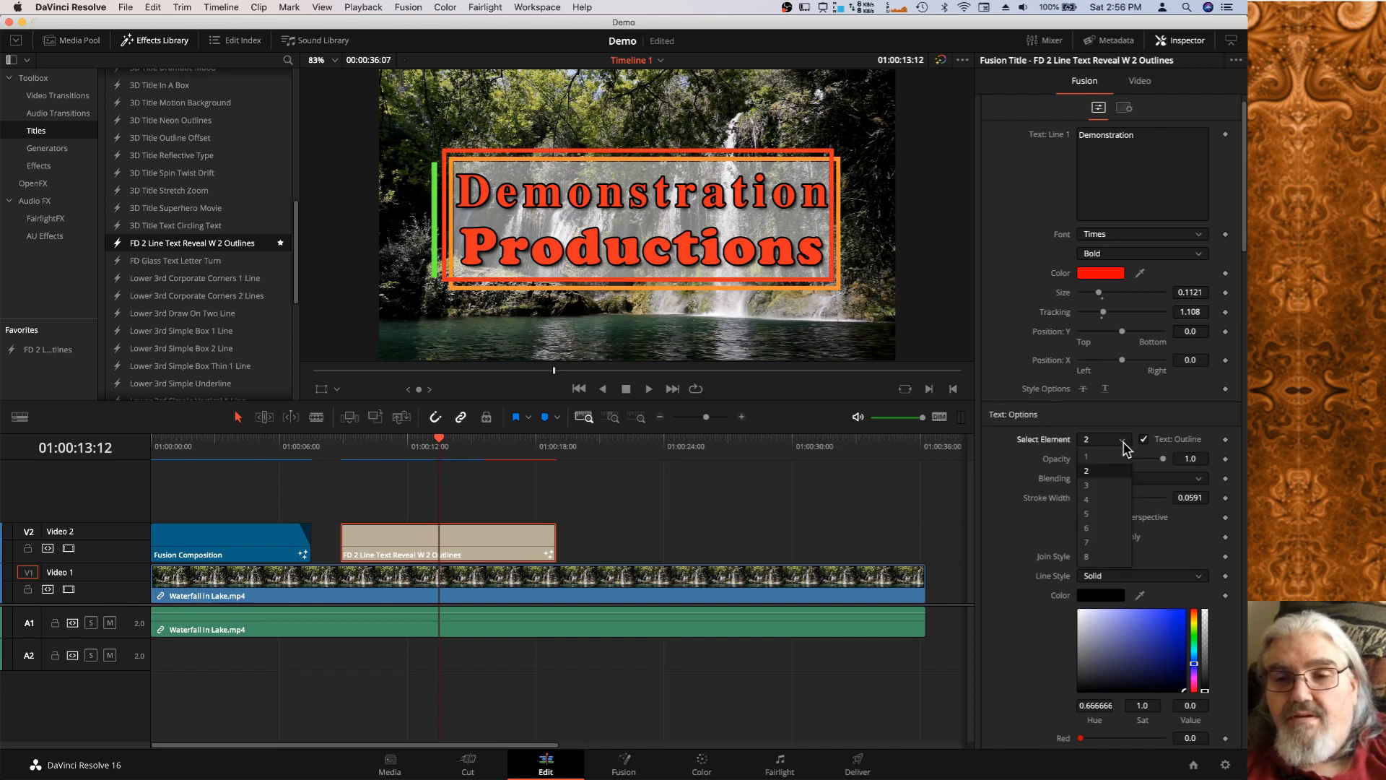
click(1112, 485)
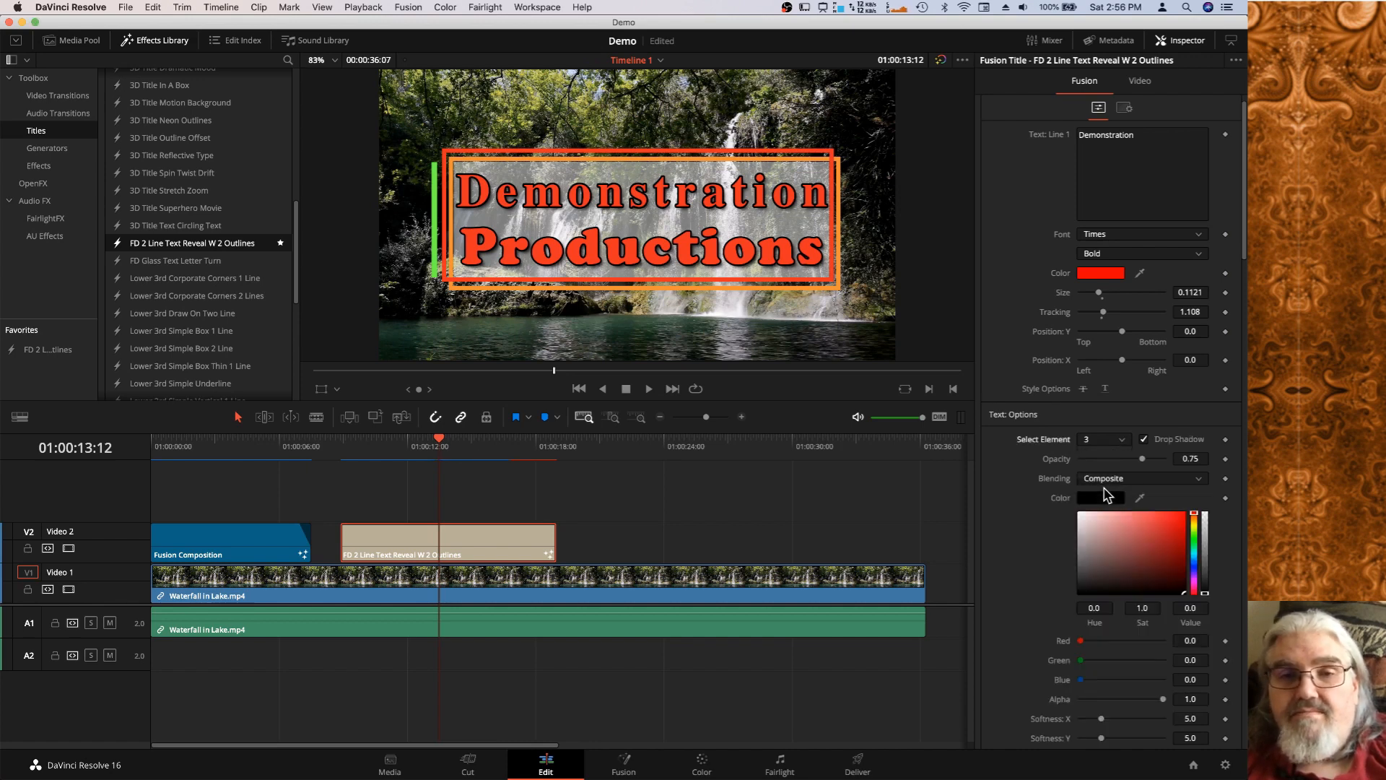
scroll(1159, 500, down, 4)
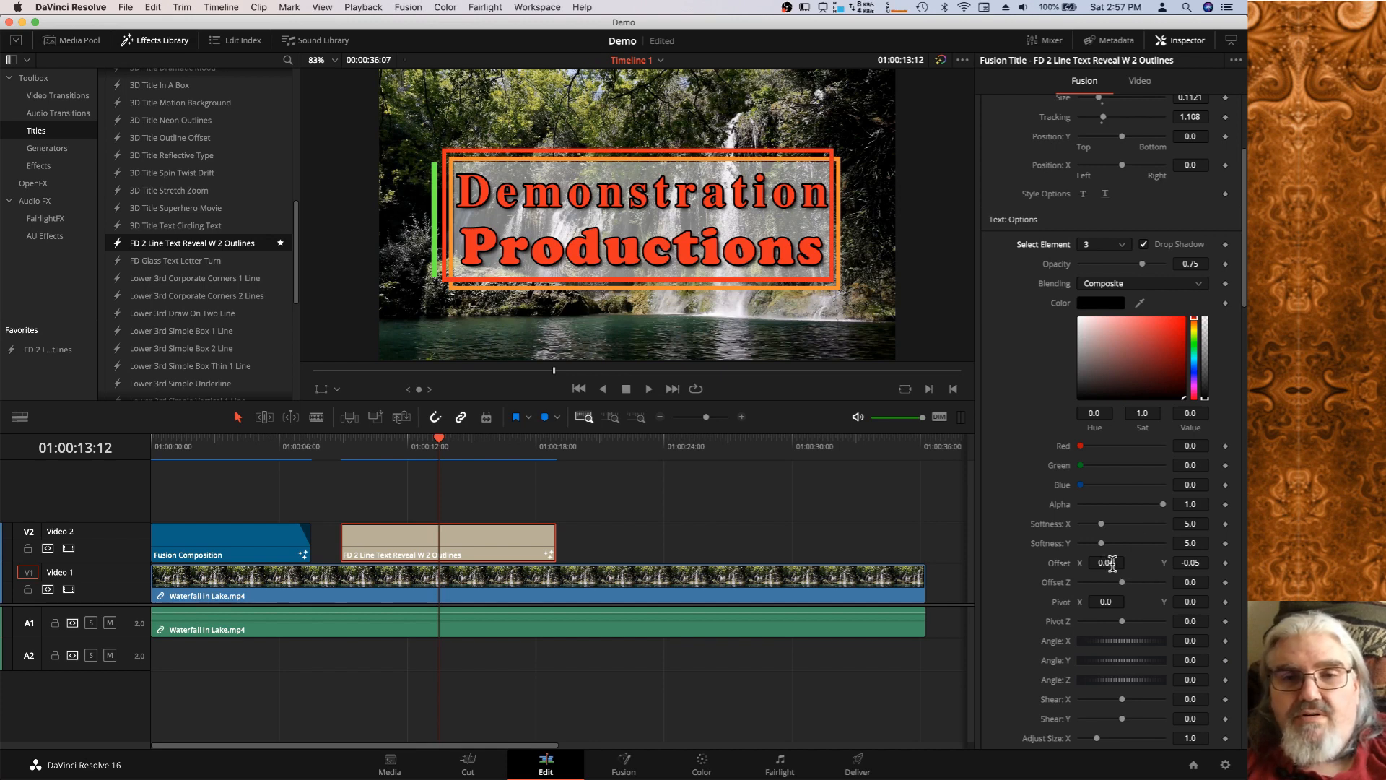
drag(1111, 562, 1118, 563)
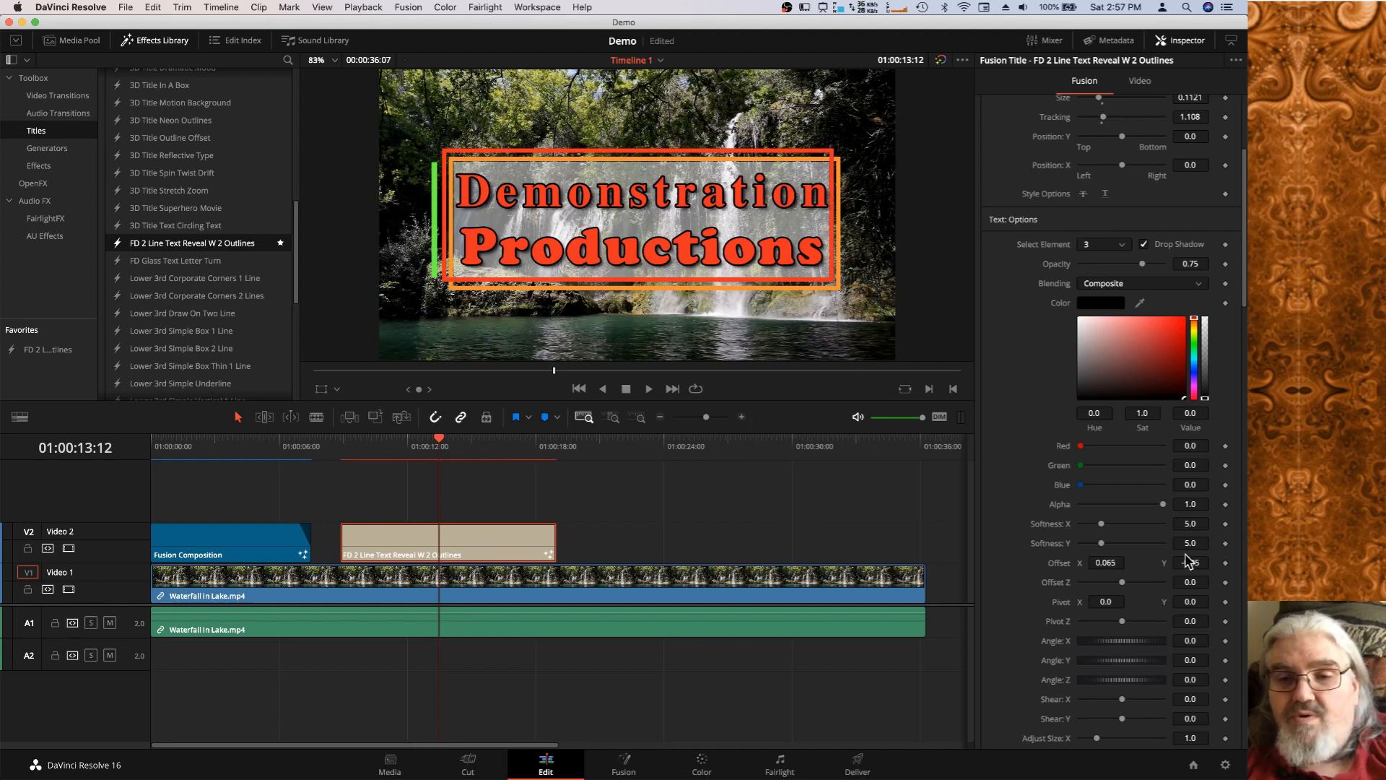
drag(1188, 562, 1190, 563)
drag(1105, 562, 1093, 562)
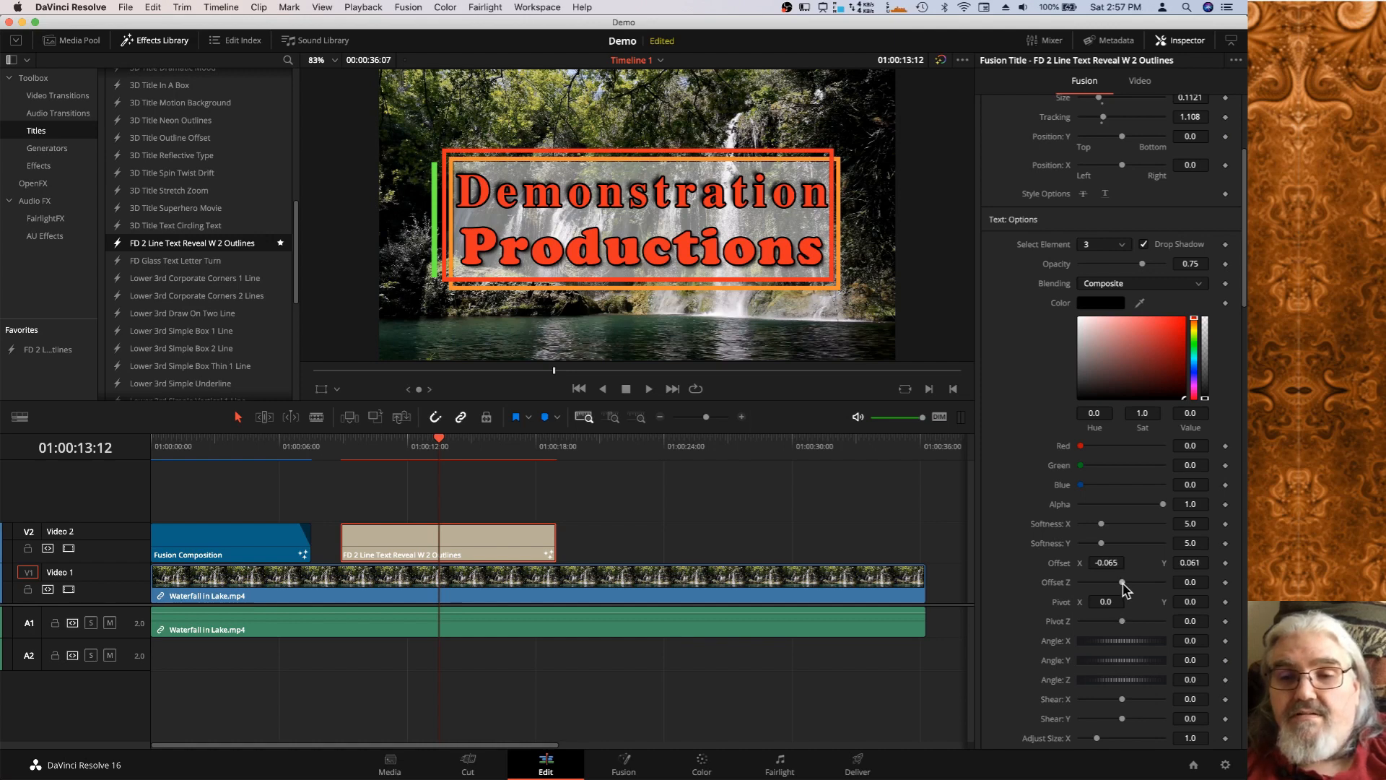
Set the drop shadow's Offset Z to 0.238, Pivot X to 0.06 and Angle X to 234.8.
mouse_move(1122, 583)
mouse_down()
mouse_move(1169, 585)
mouse_move(1146, 588)
mouse_up()
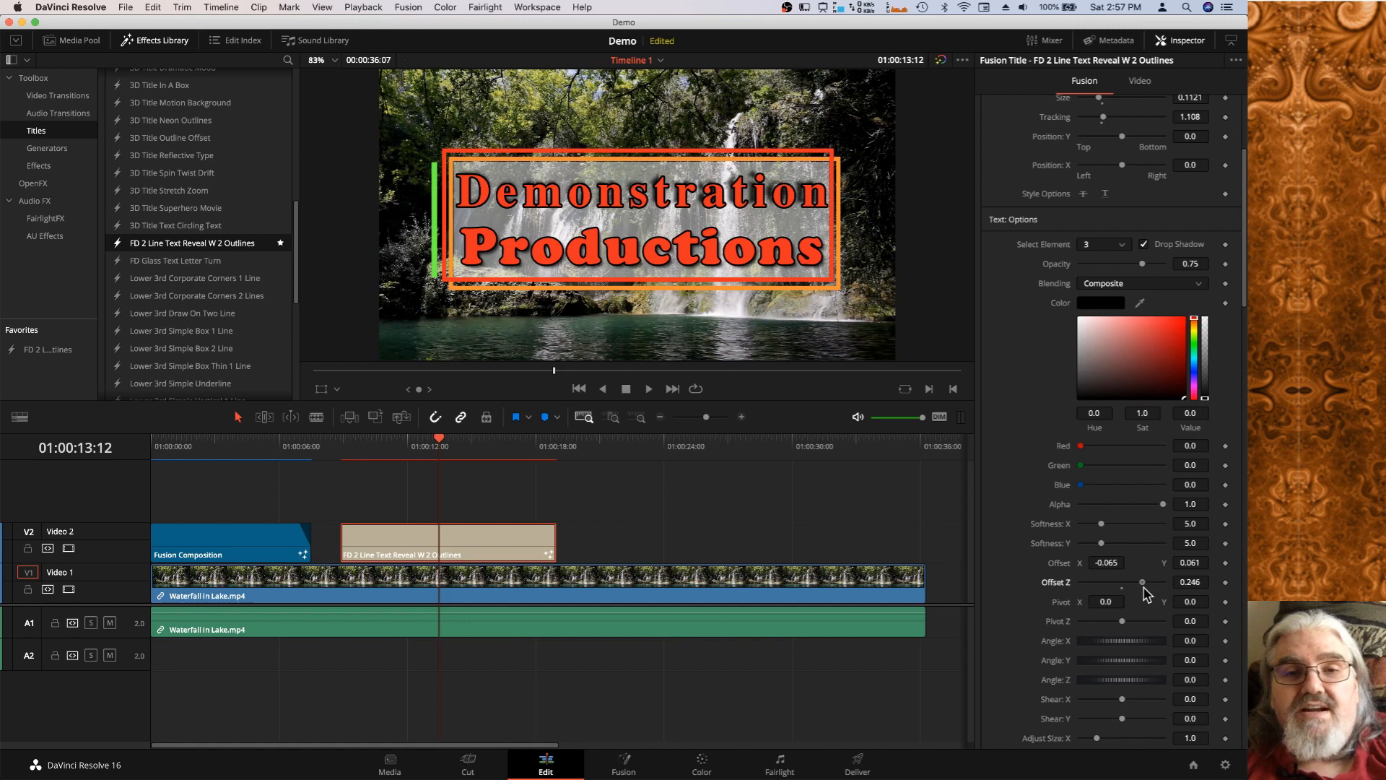
drag(1146, 591, 1144, 591)
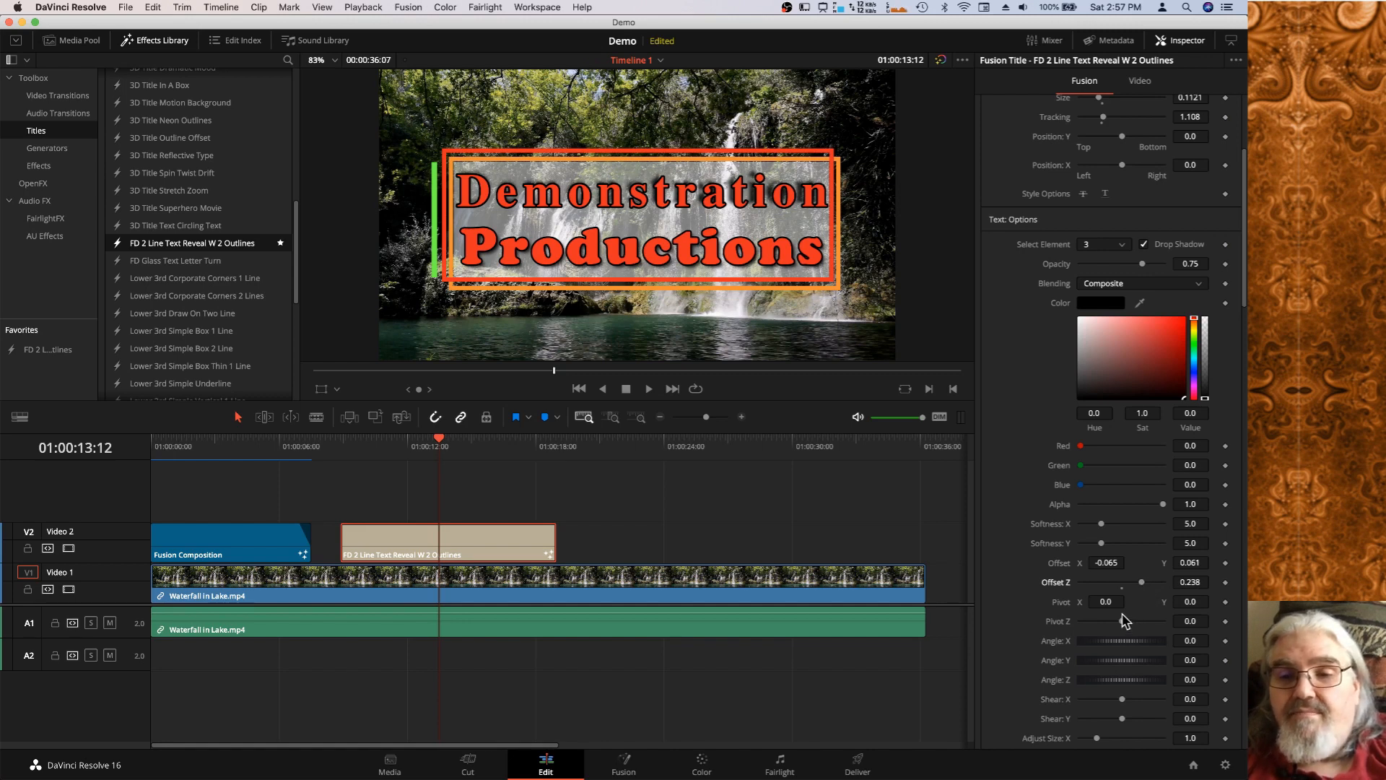
drag(1111, 604, 1115, 603)
scroll(1136, 634, down, 2)
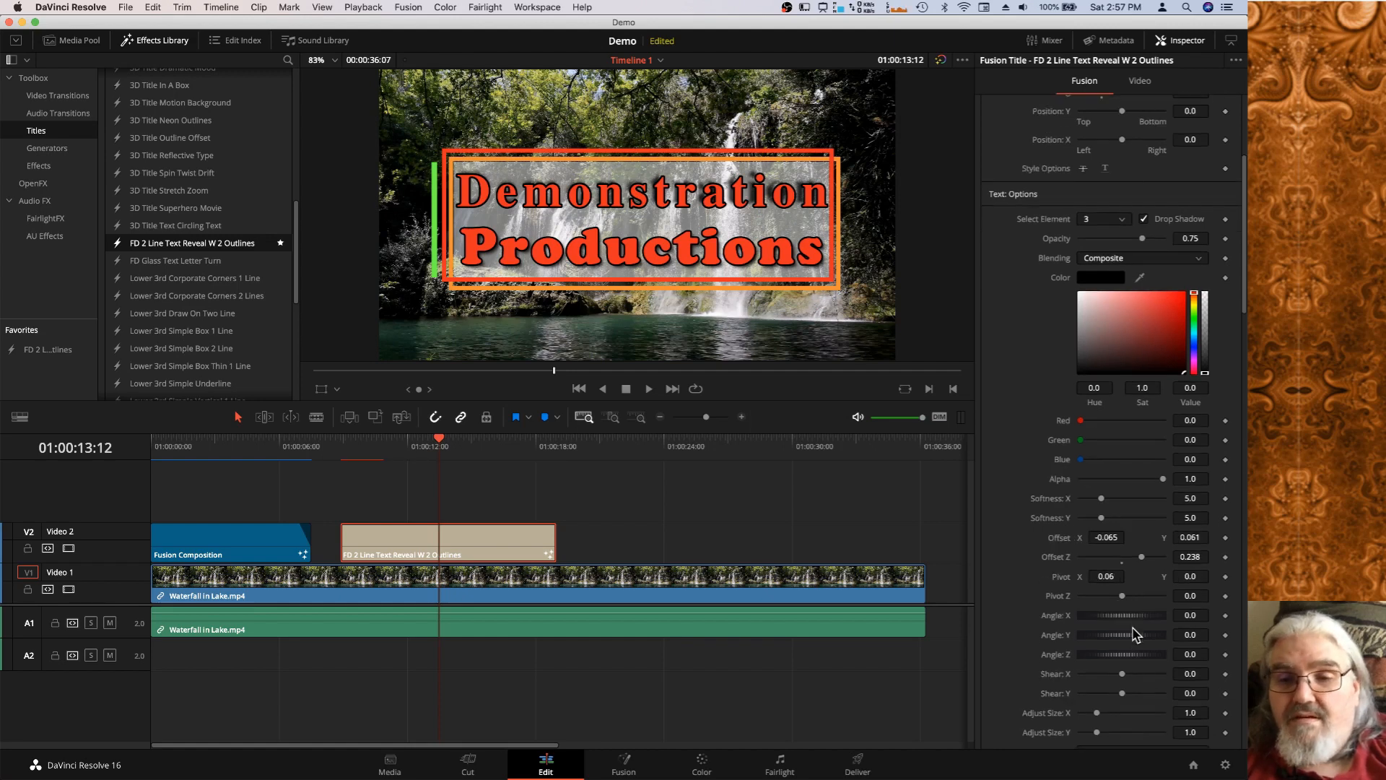
drag(1132, 613, 1191, 630)
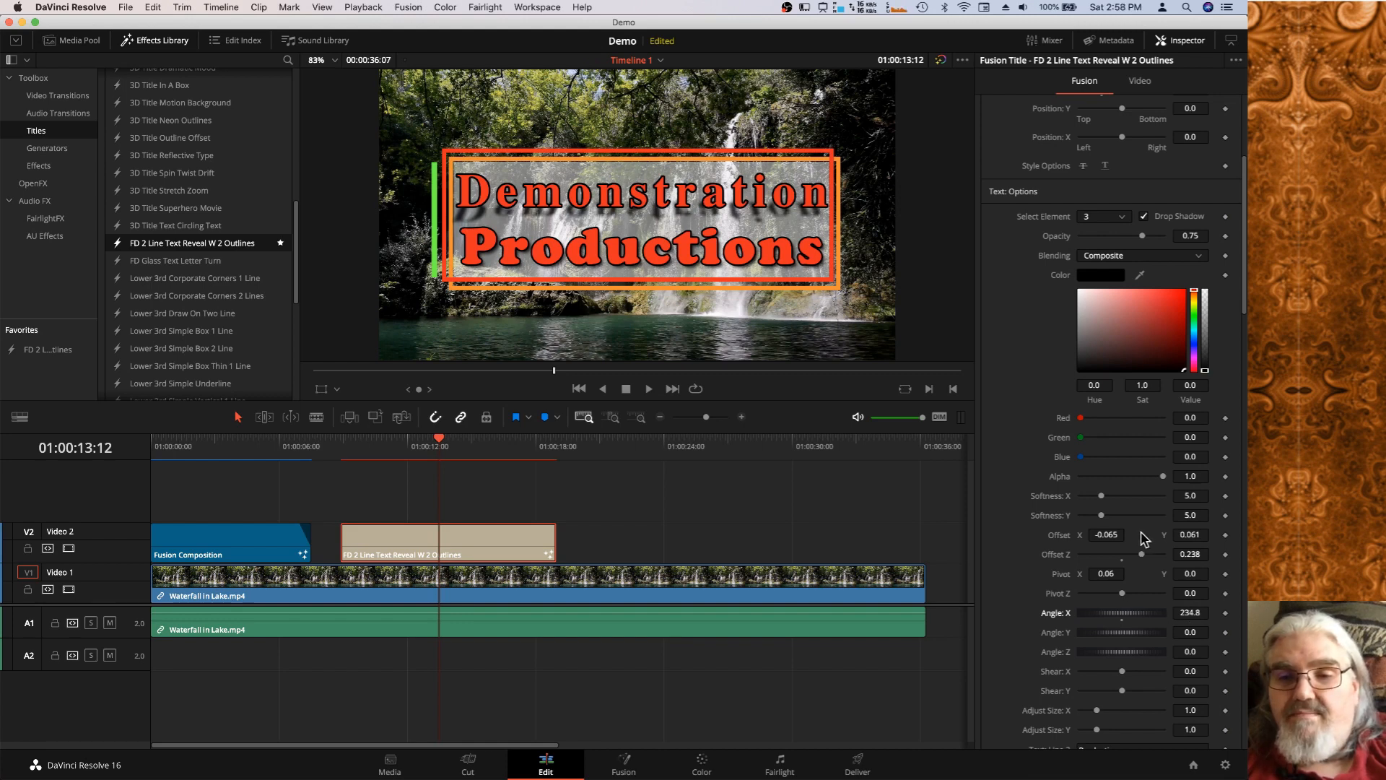
Set the drop shadow's Offset Y to -0.069 and its Adjust Size to 1.142 in X and 1.575 in Y.
drag(1190, 535, 1166, 535)
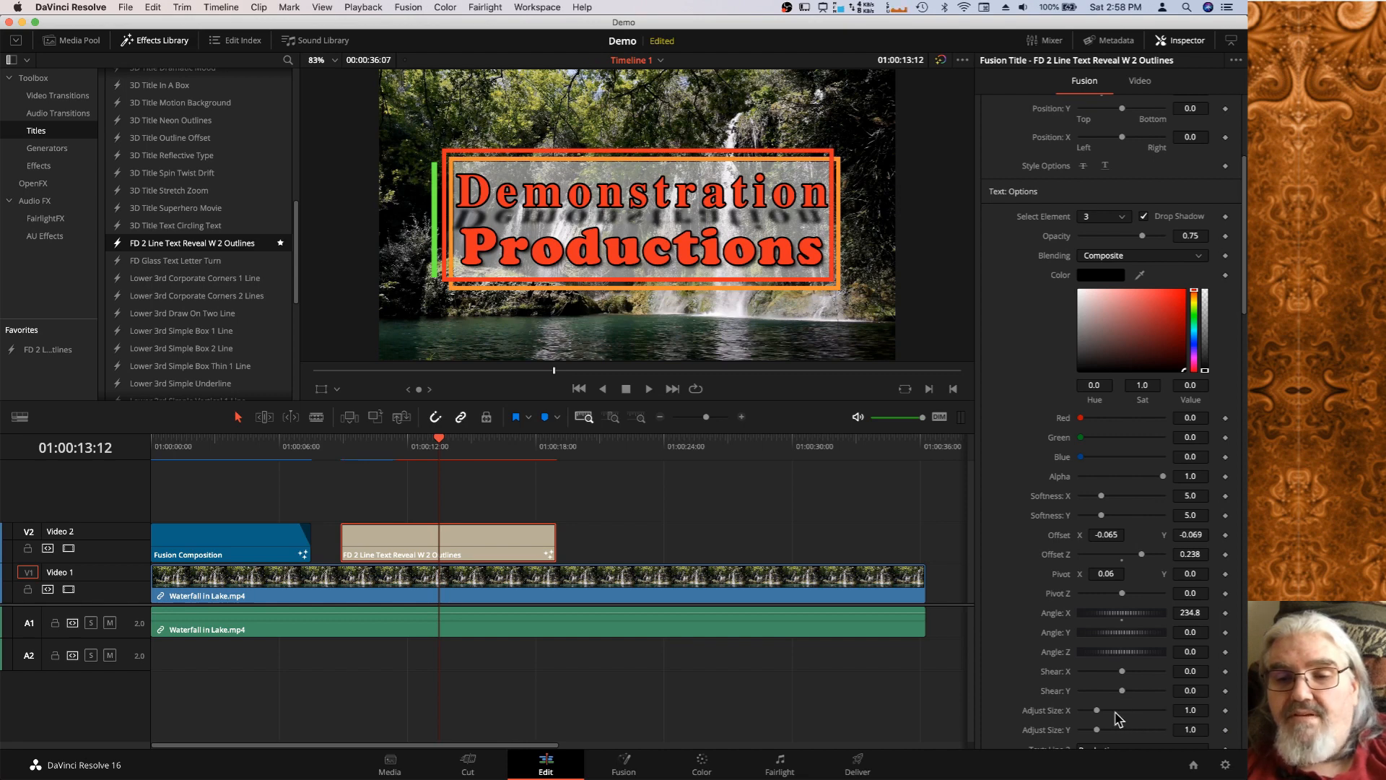
drag(1098, 713, 1107, 731)
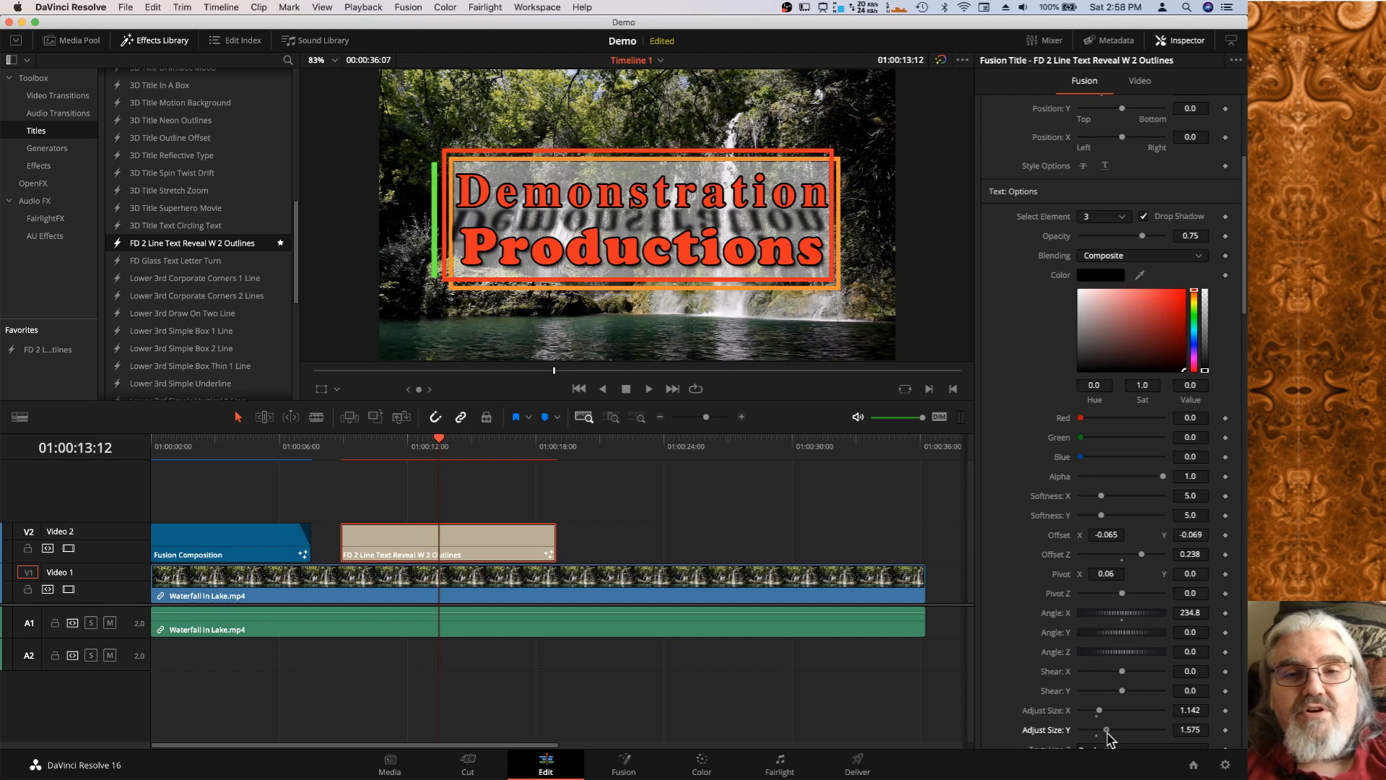
Set the first line's drop shadow Adjust Size Y to 1.496.
drag(1107, 732, 1105, 732)
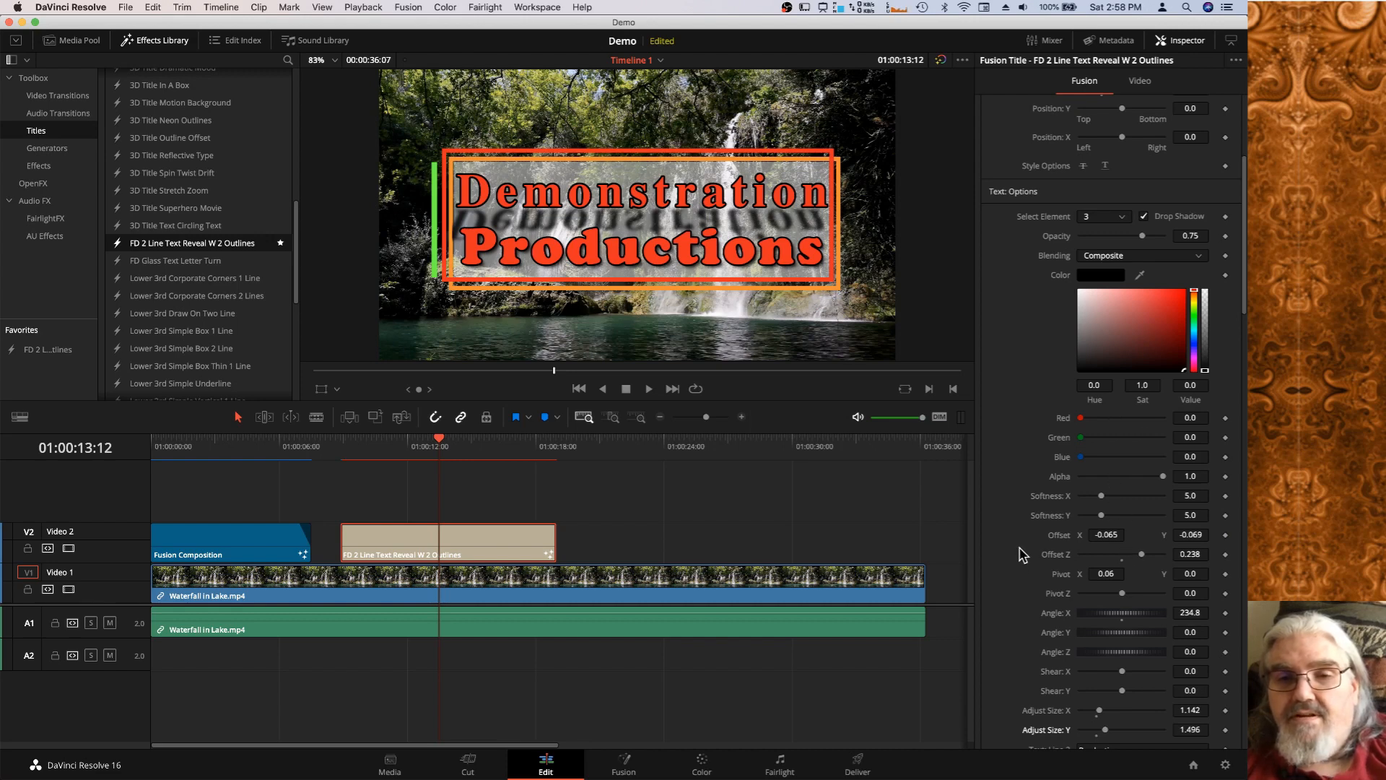
Review the second line's text, font, color, size, tracking, position and element 3 drop shadow settings.
scroll(1021, 555, down, 1)
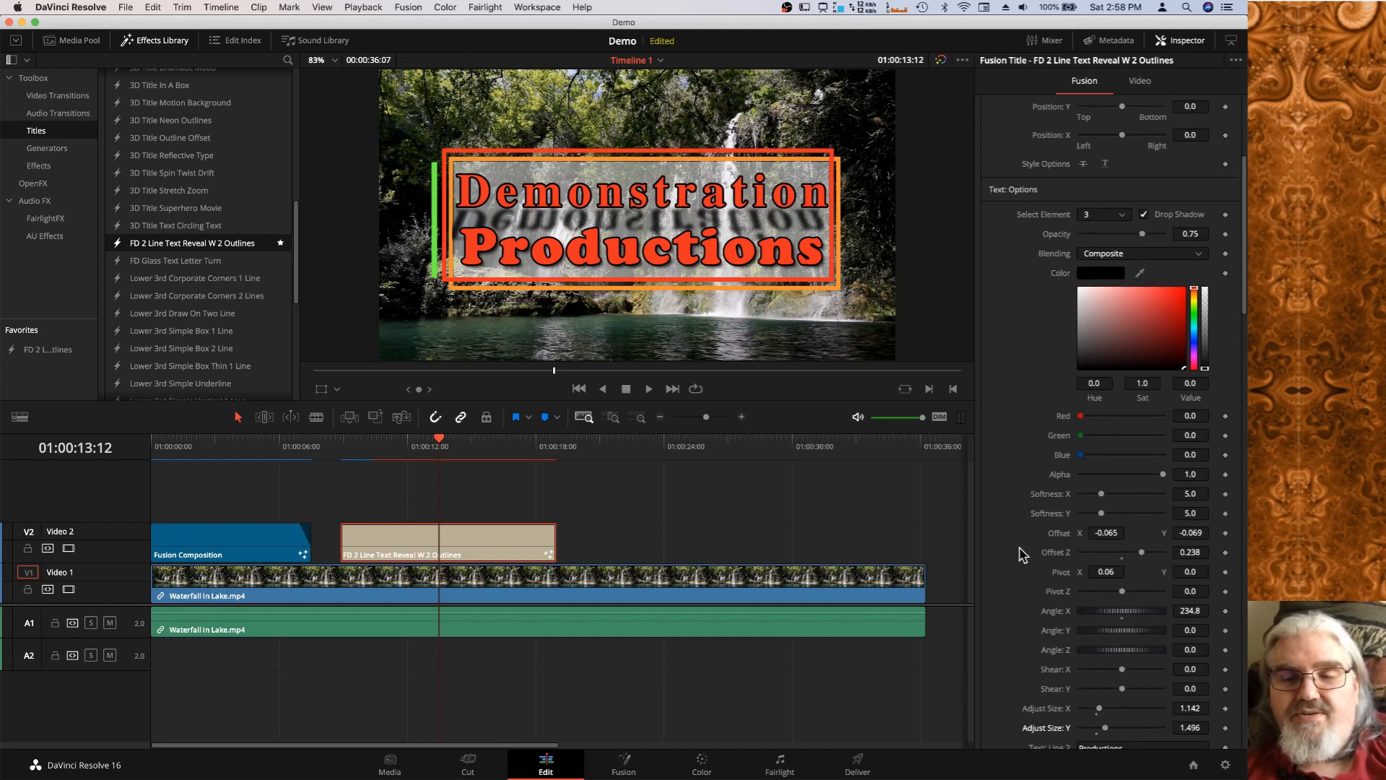
scroll(1021, 555, down, 1)
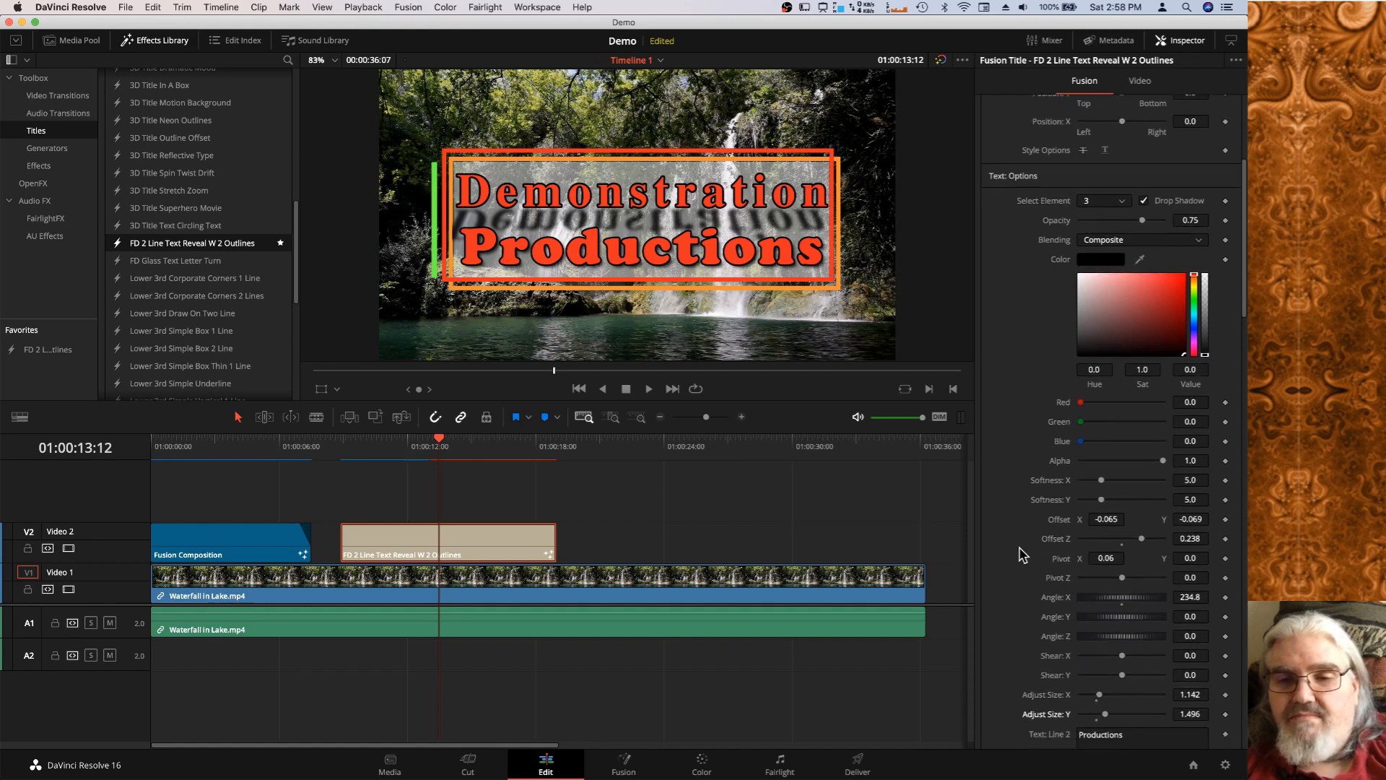
scroll(1021, 555, down, 2)
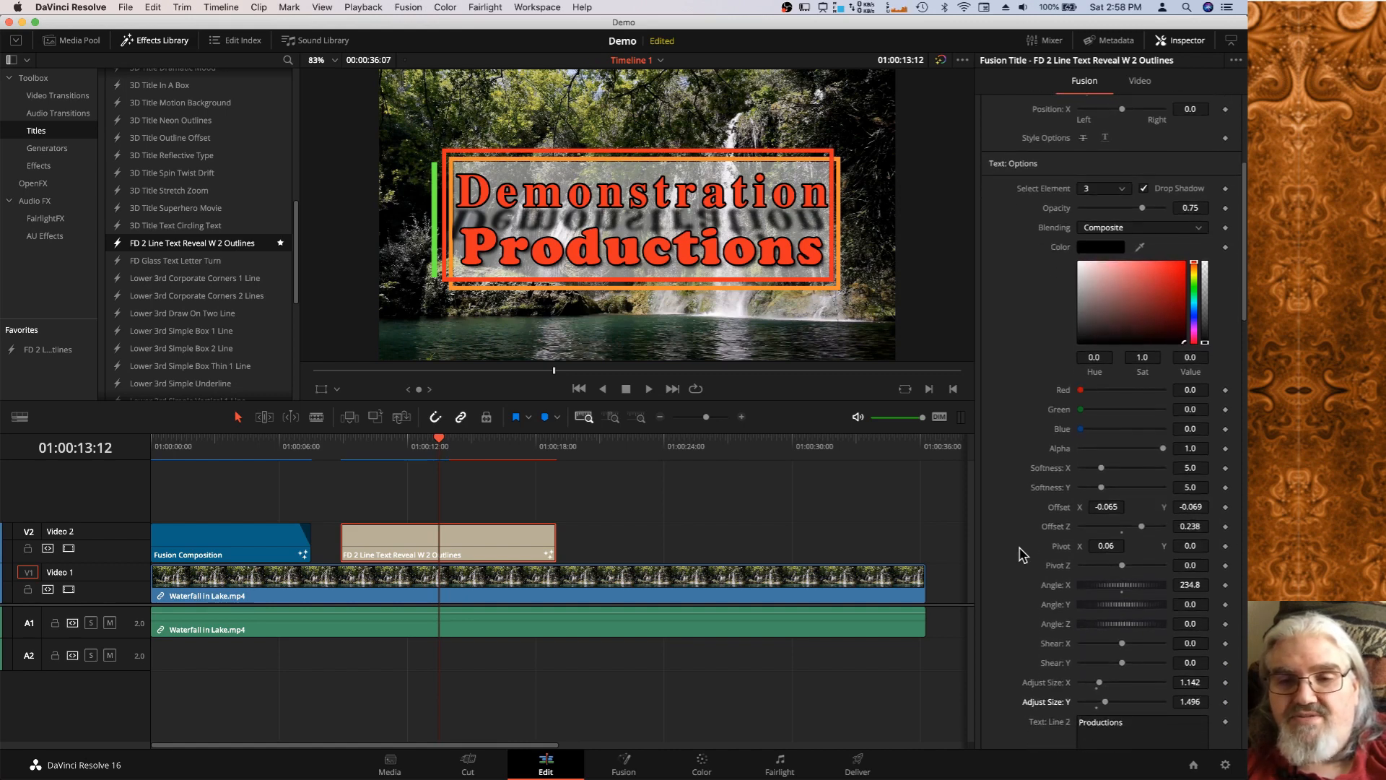
scroll(1021, 554, down, 10)
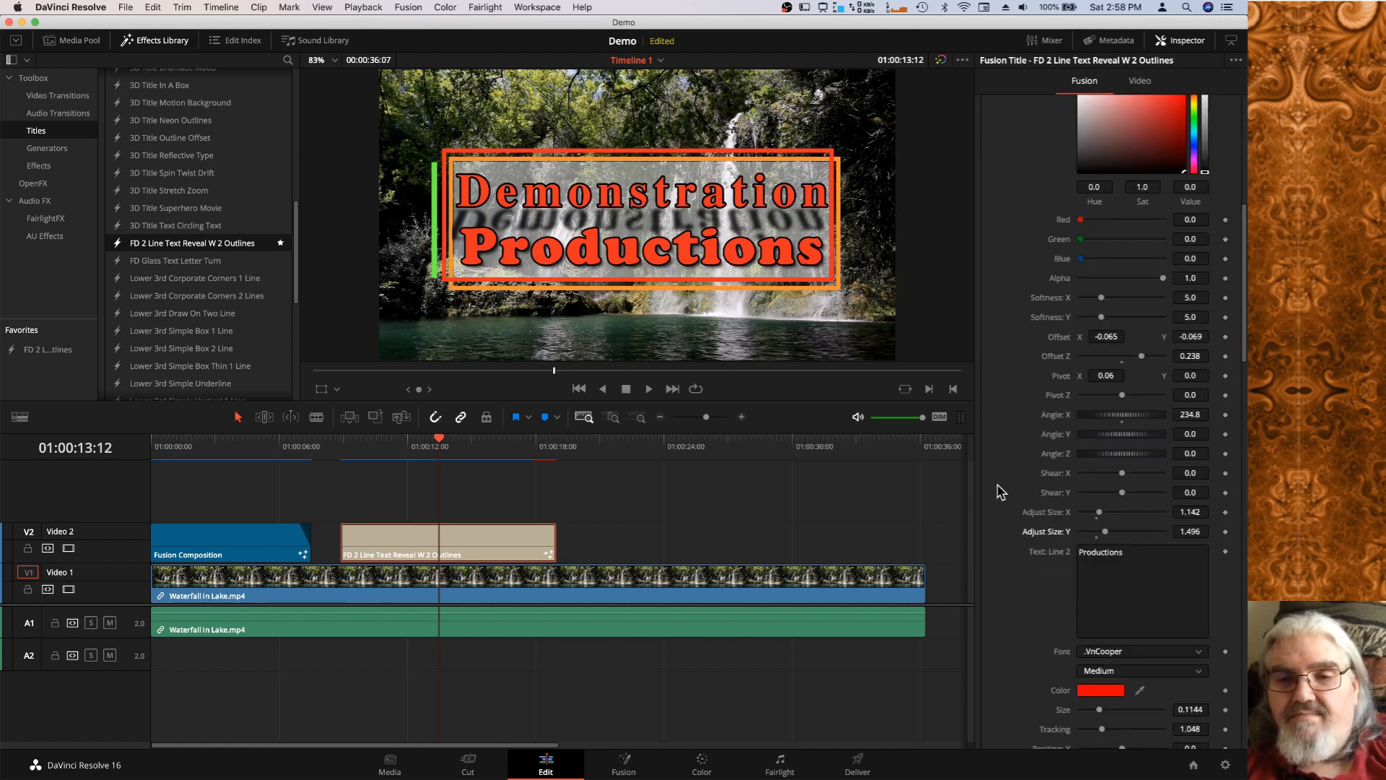
scroll(1000, 506, down, 20)
scroll(999, 505, up, 20)
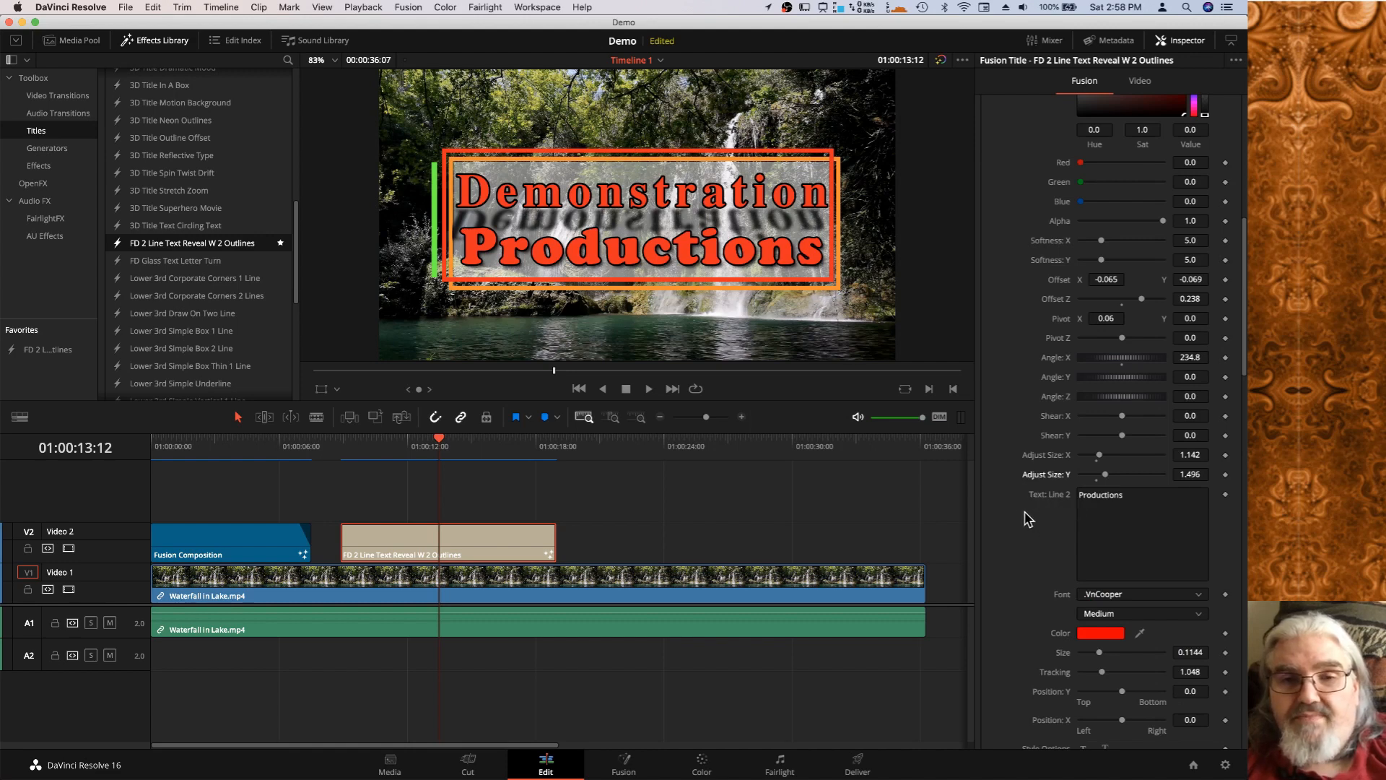
scroll(1037, 516, down, 1)
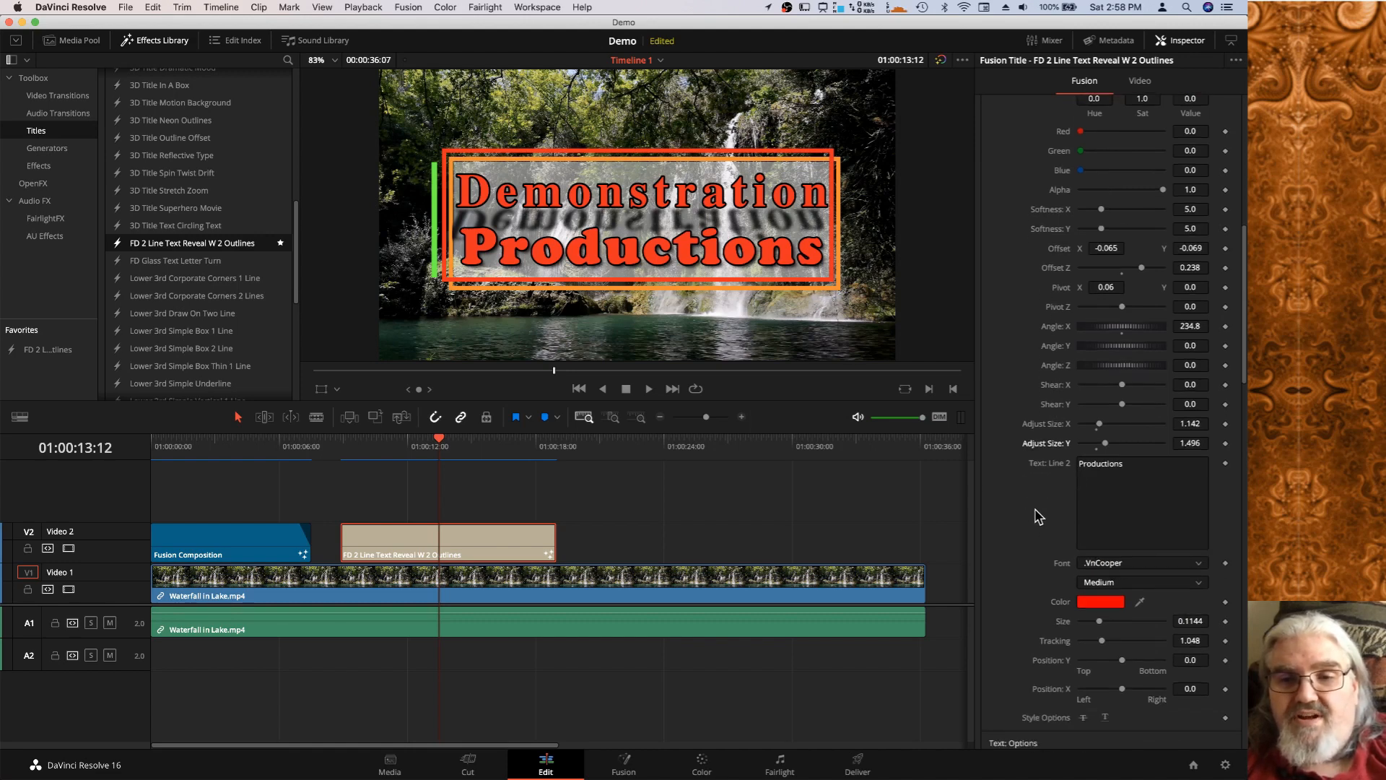
scroll(1037, 516, down, 1)
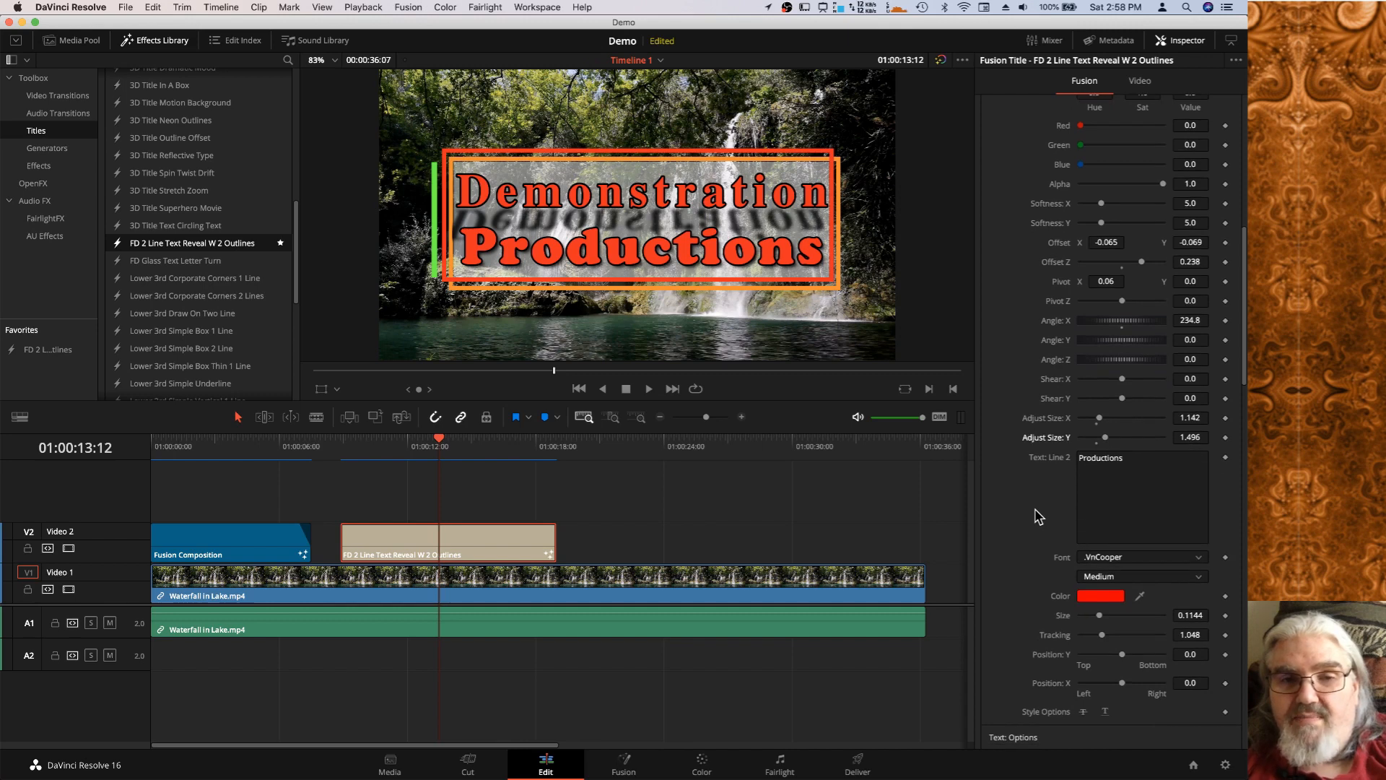
scroll(1035, 514, down, 3)
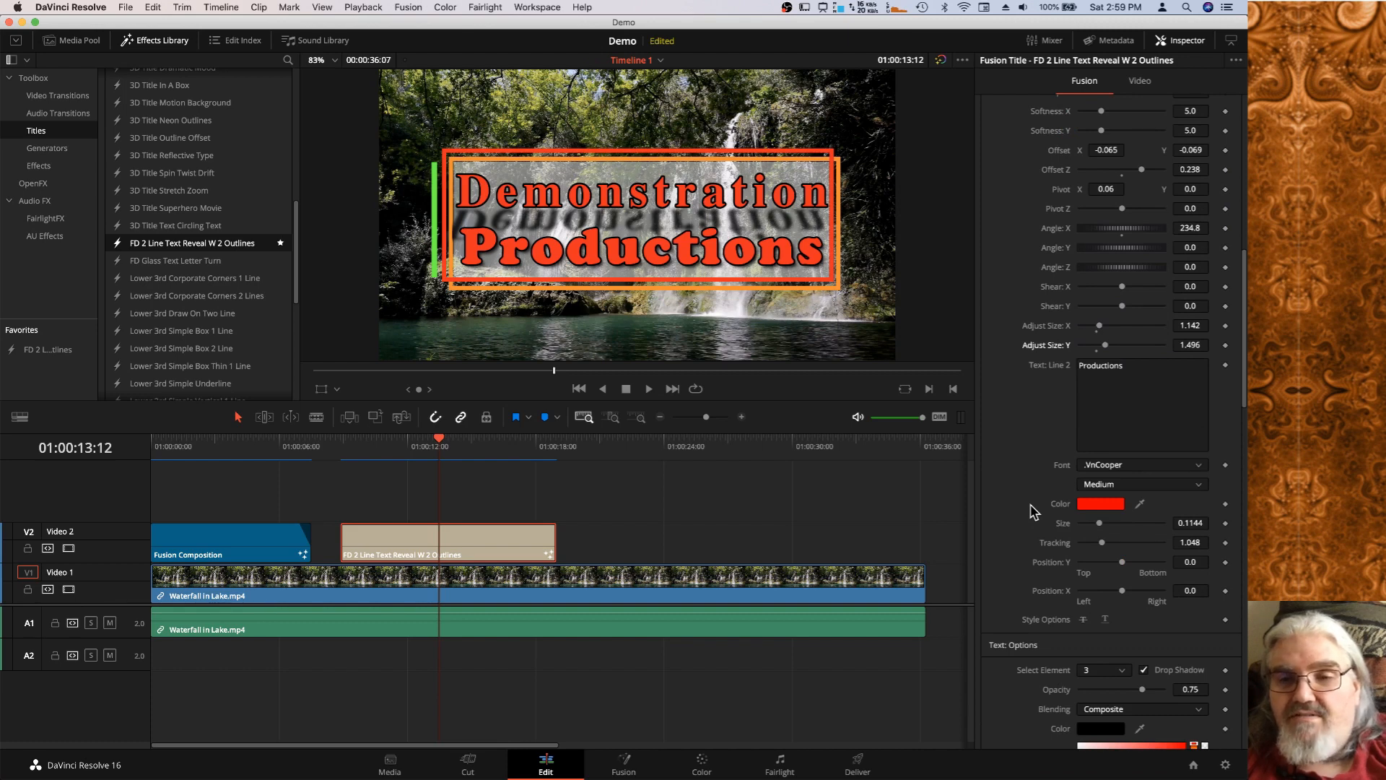
scroll(1021, 485, down, 2)
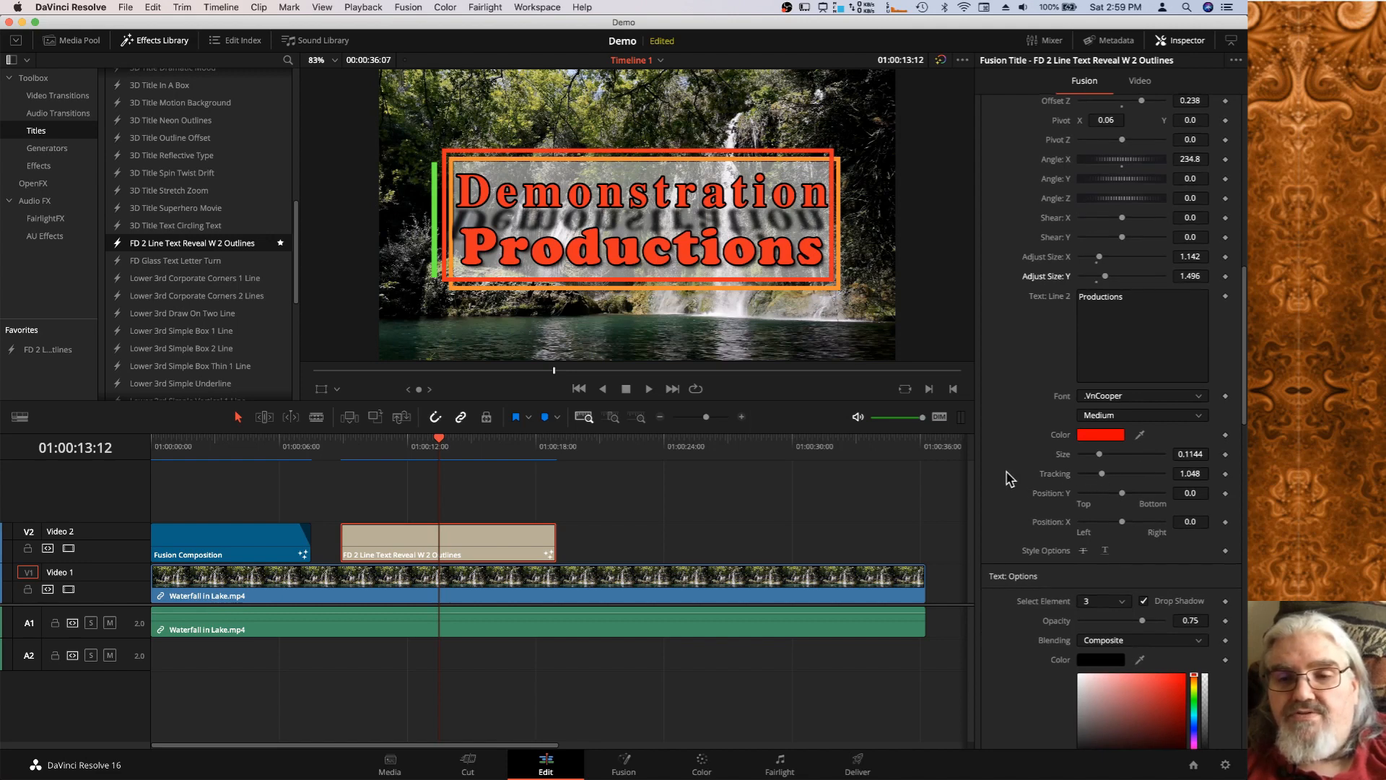
scroll(1011, 478, down, 1)
scroll(1009, 478, down, 10)
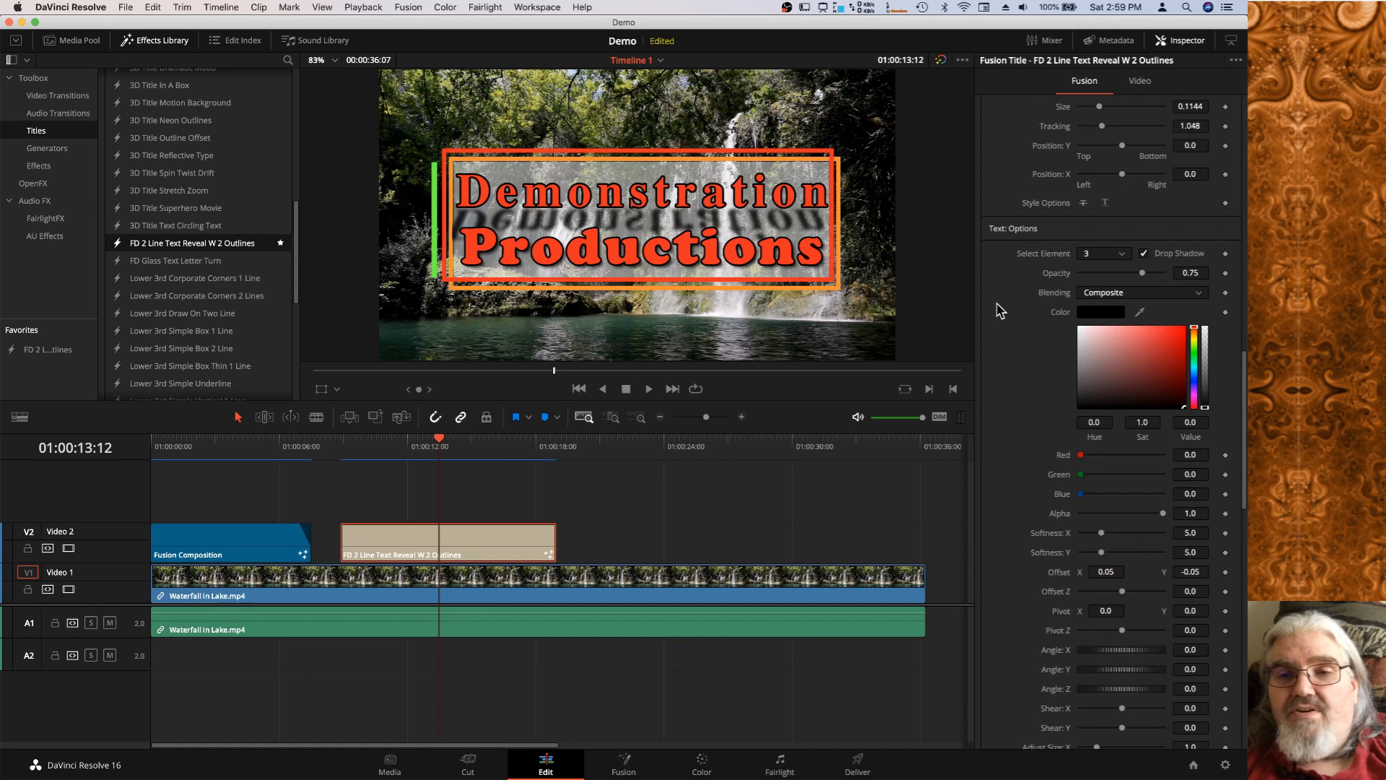
Switch the second line's text options to element 2 and look through its Text Outline settings.
click(1123, 258)
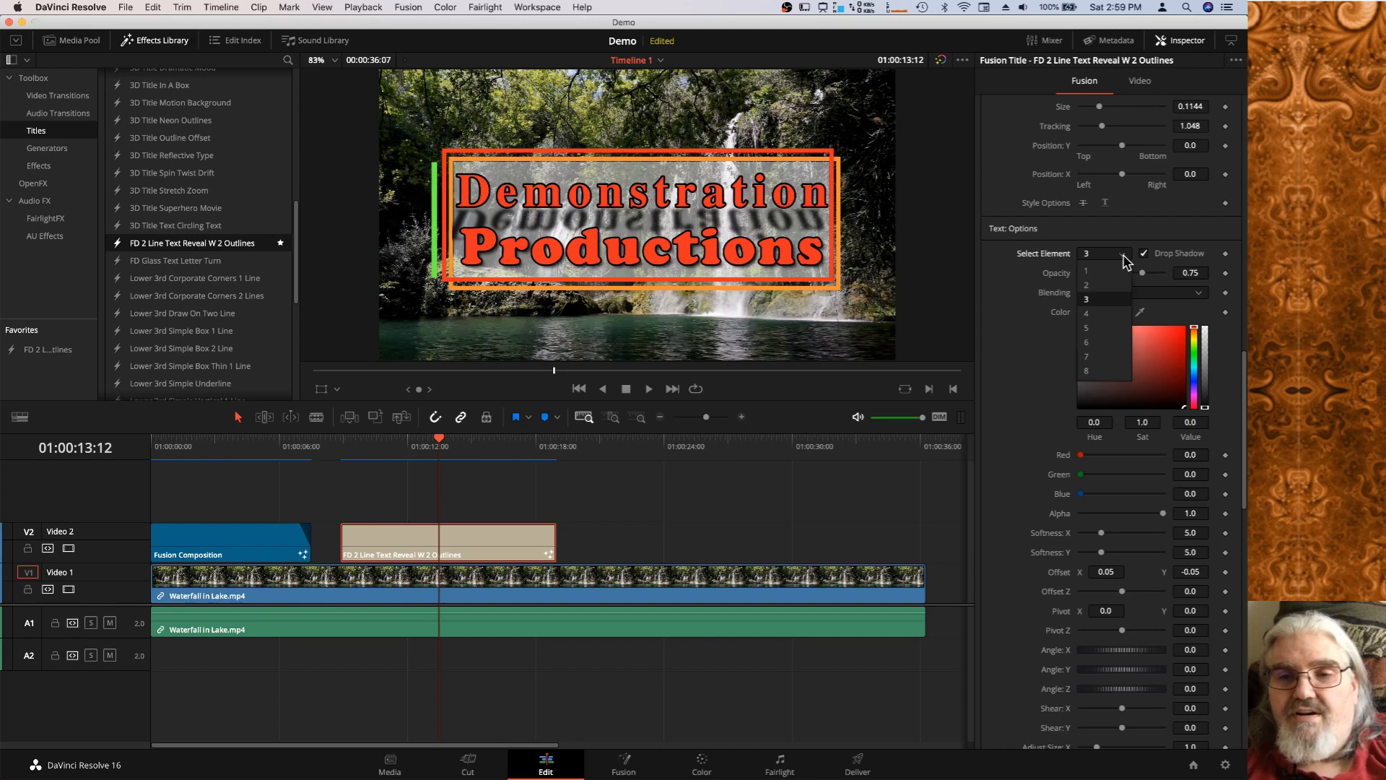
click(1104, 287)
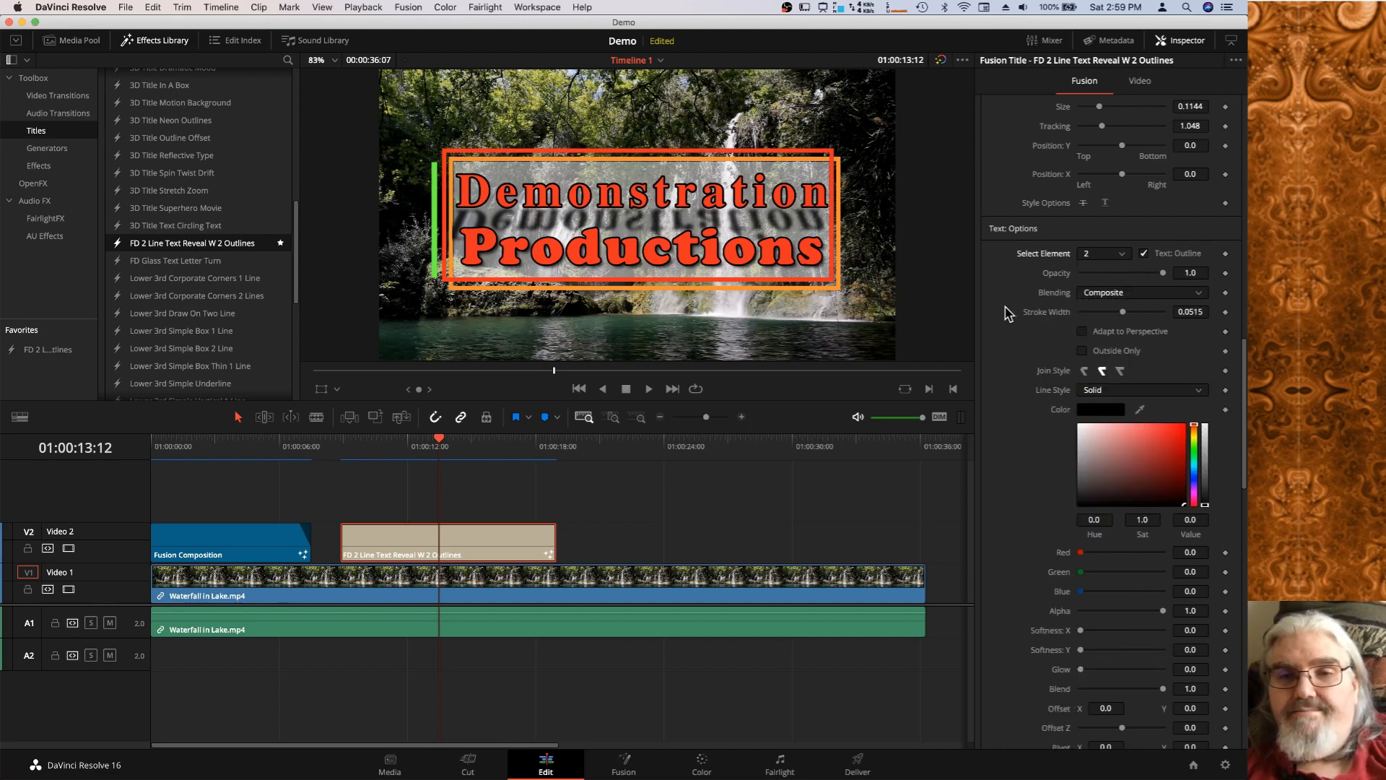
scroll(1009, 314, down, 5)
scroll(1009, 314, down, 4)
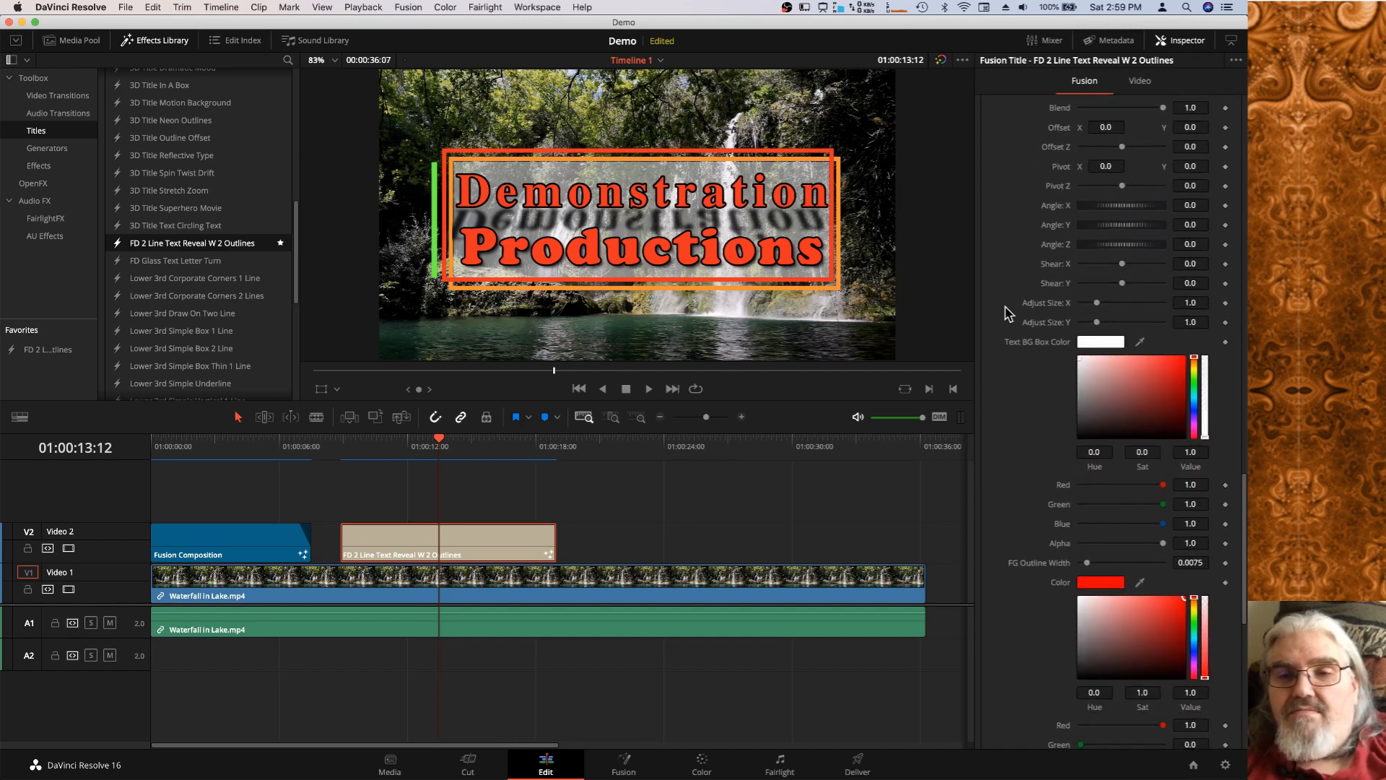
Color the text background box yellow with Hue 0.168, Sat 0.964 and Value 0.984, and lower its Alpha to 0.0.
scroll(1008, 314, down, 2)
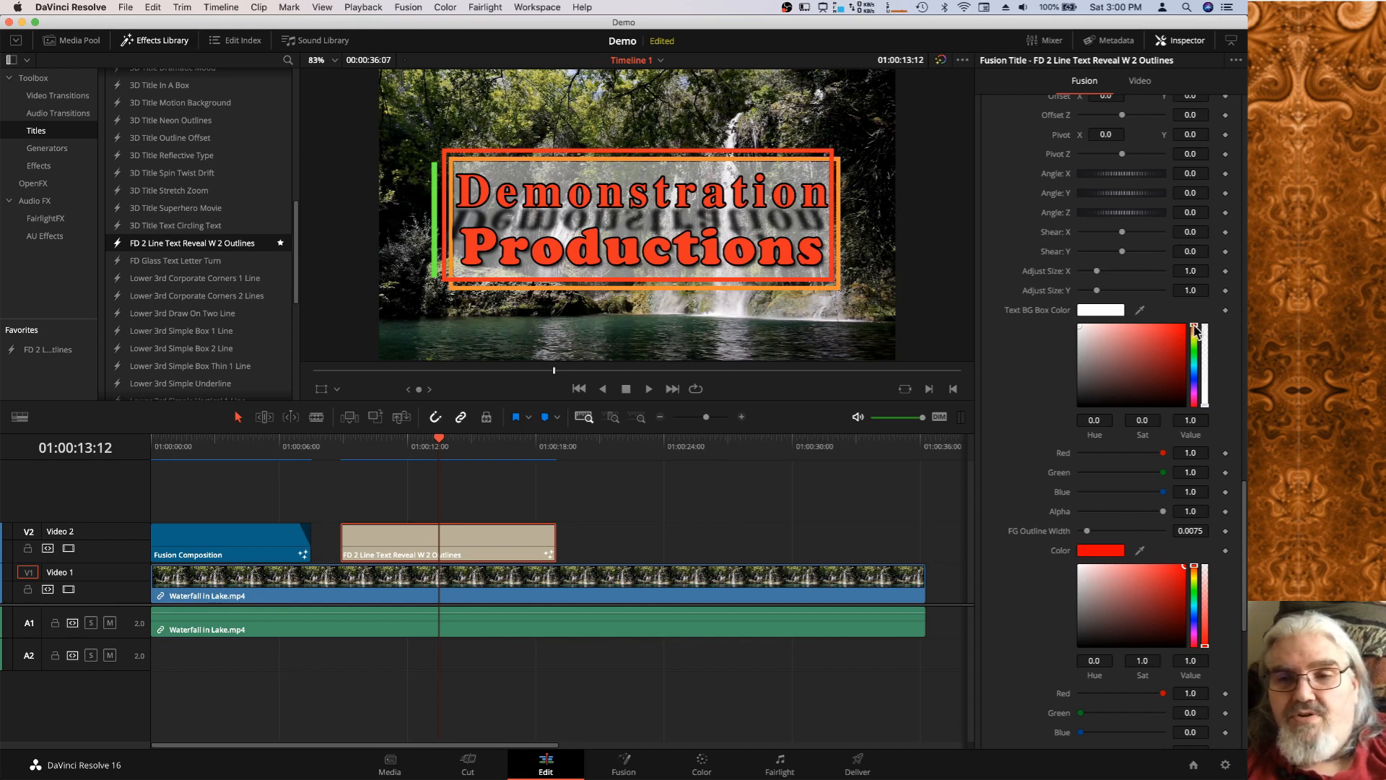
drag(1195, 326, 1194, 337)
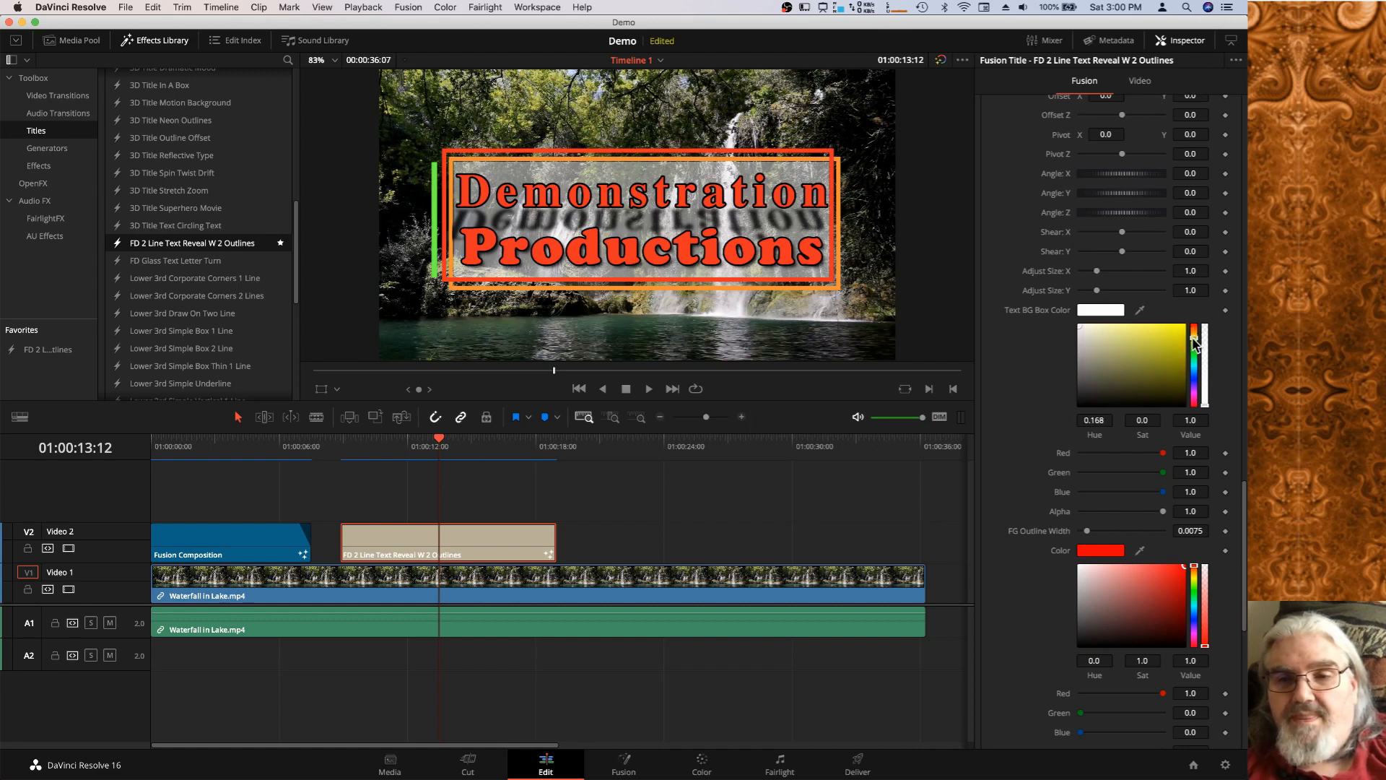
click(1180, 324)
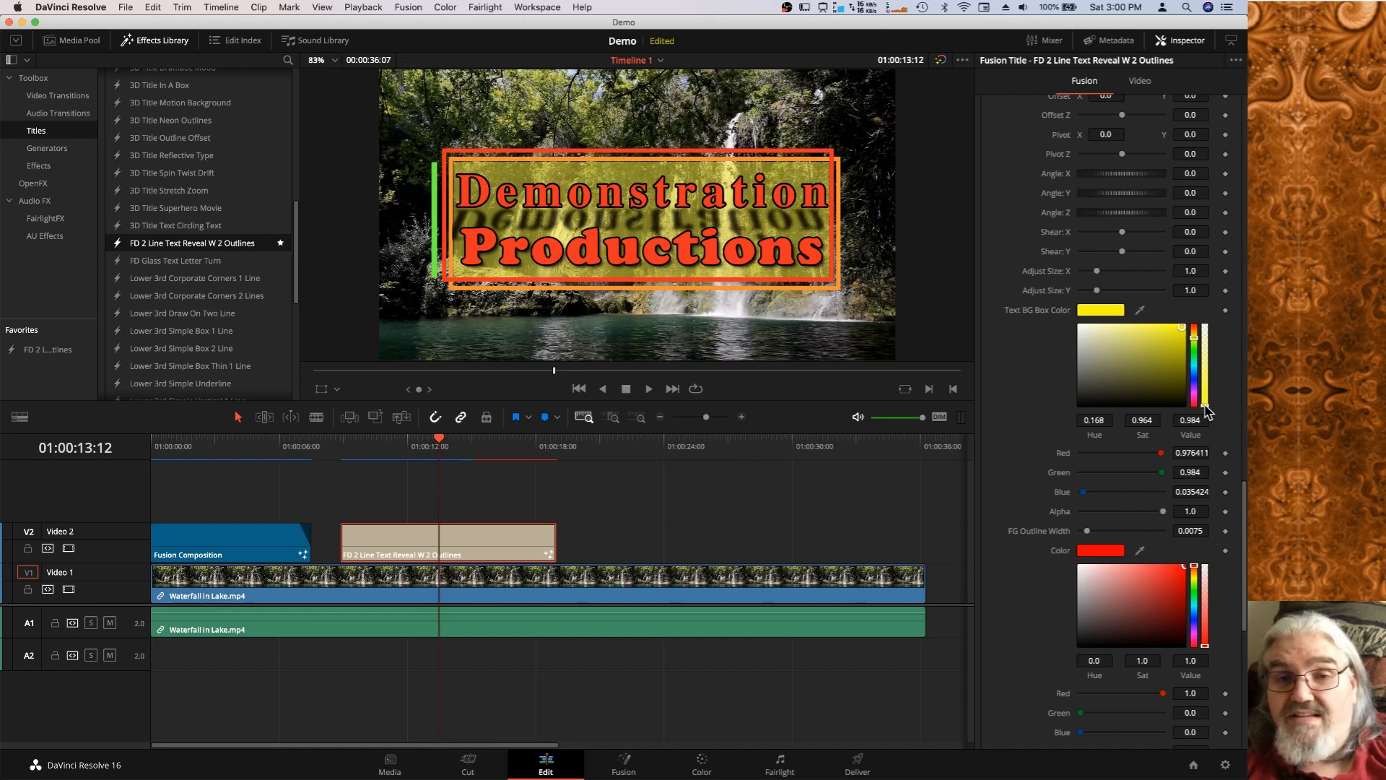
drag(1205, 409, 1207, 318)
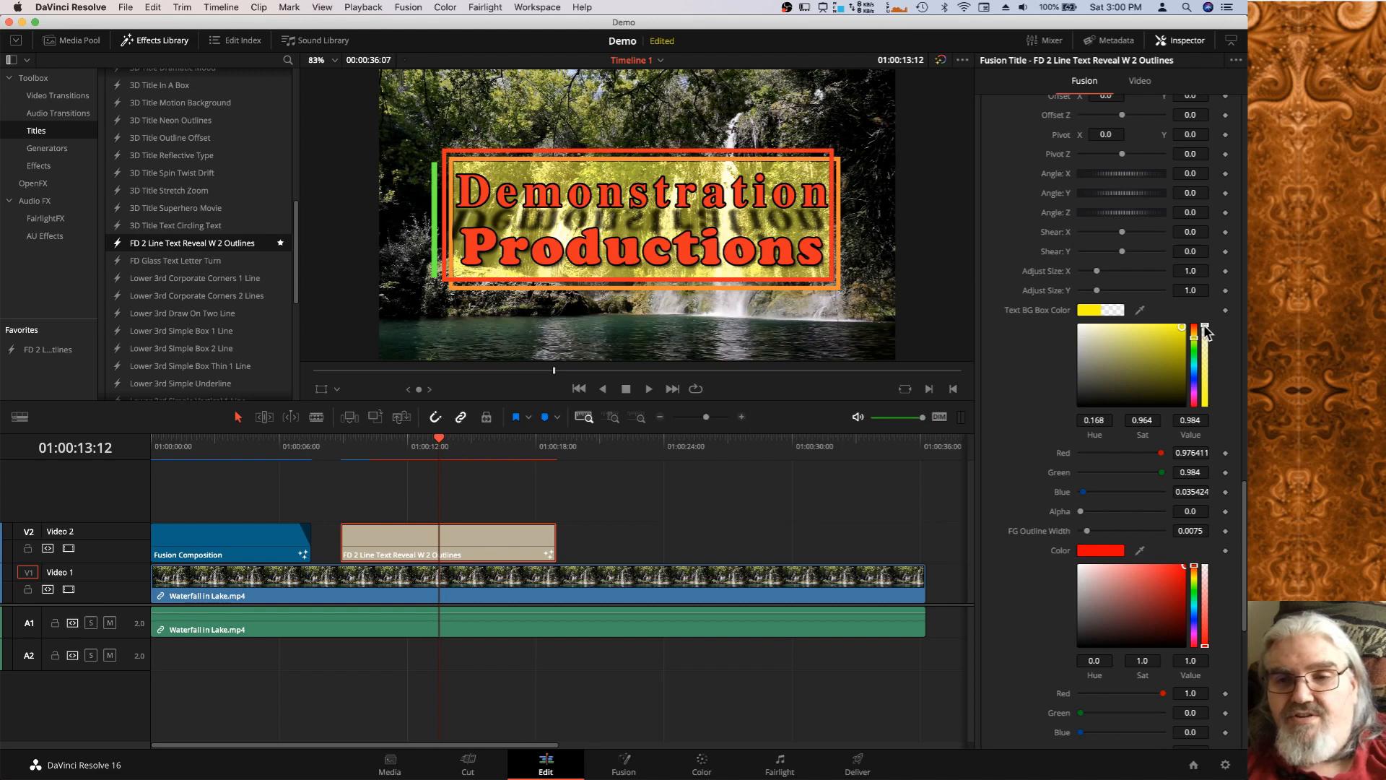
Change the text background box to dark grey with Sat 0.054 and Value 0.134, and raise its Alpha to 1.0.
click(1083, 407)
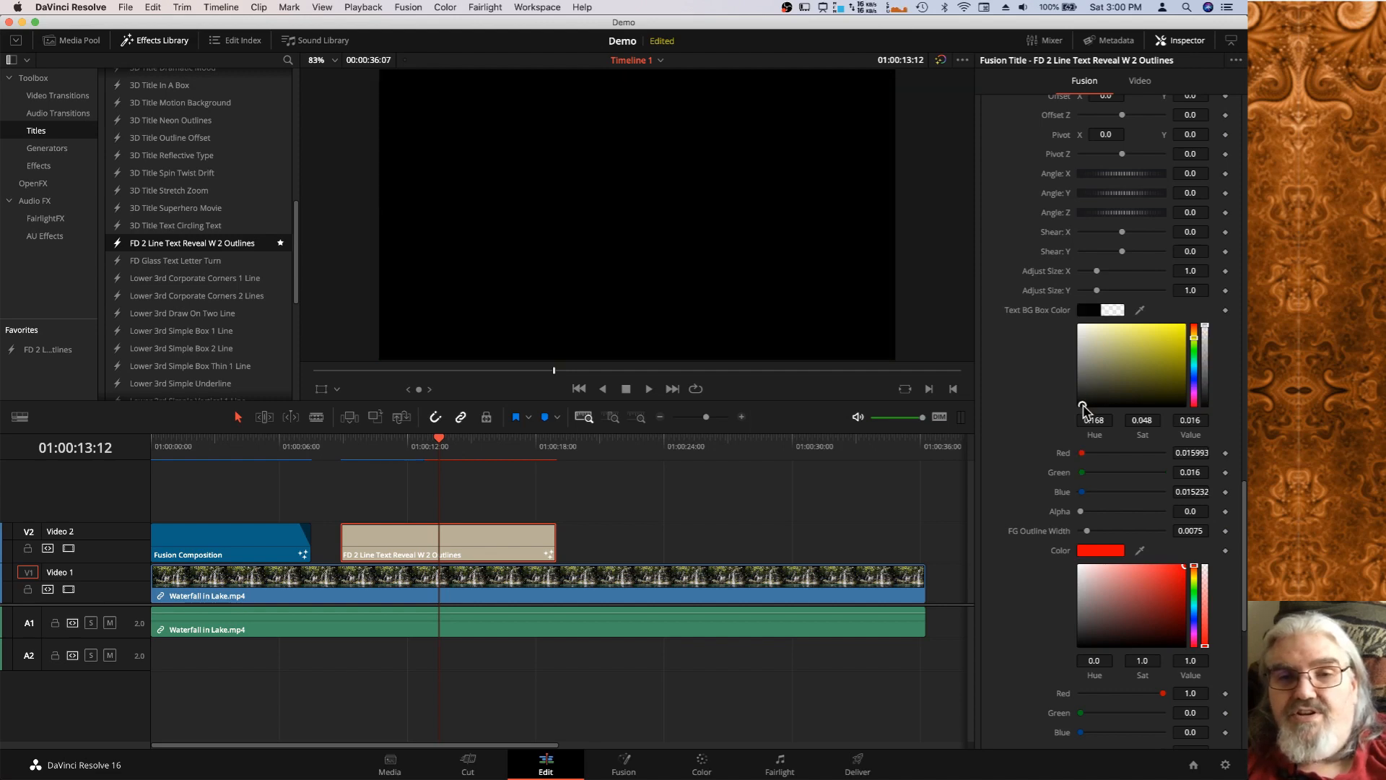
drag(1083, 406, 1085, 399)
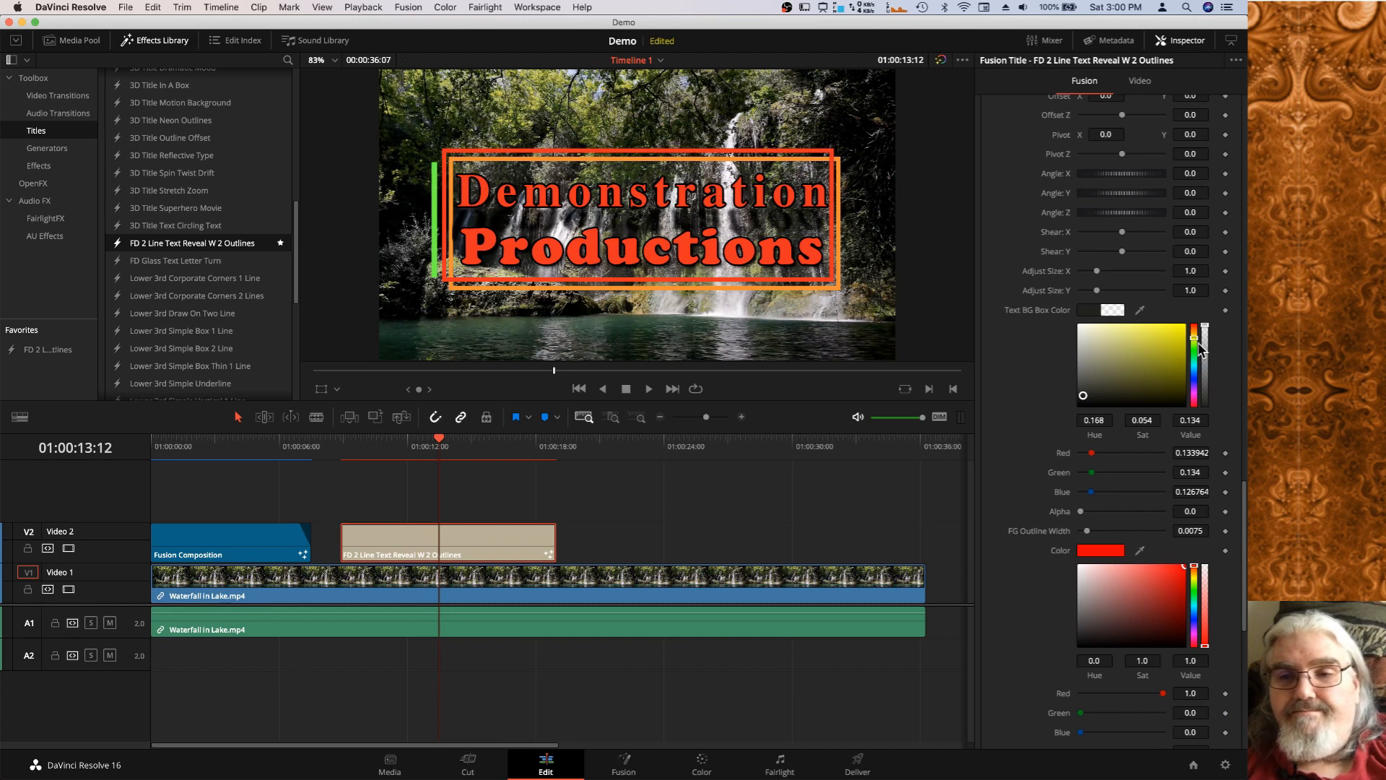
drag(1204, 332, 1204, 406)
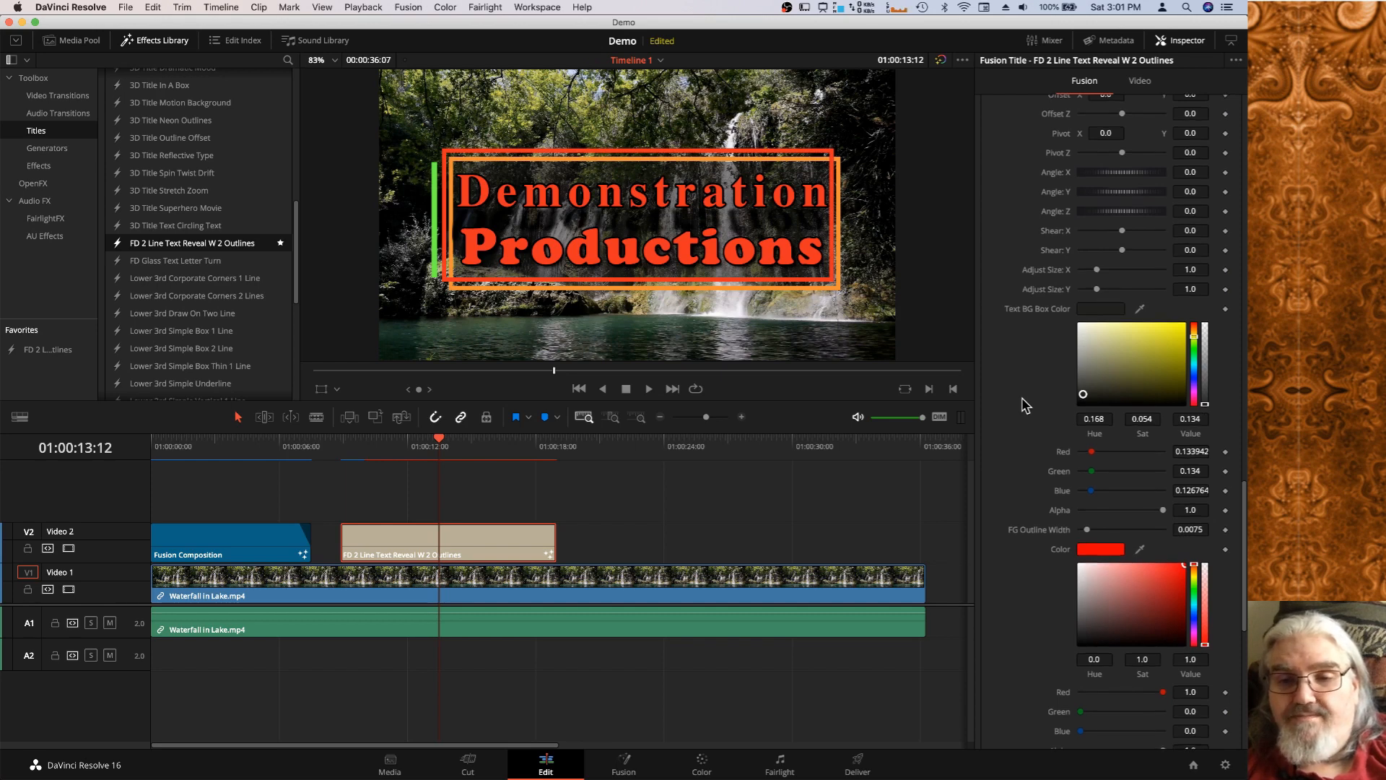
Try FG Outline Width values of 0.0142, 0.0094 and 0.0134, and reset the width to its default.
scroll(1025, 405, down, 5)
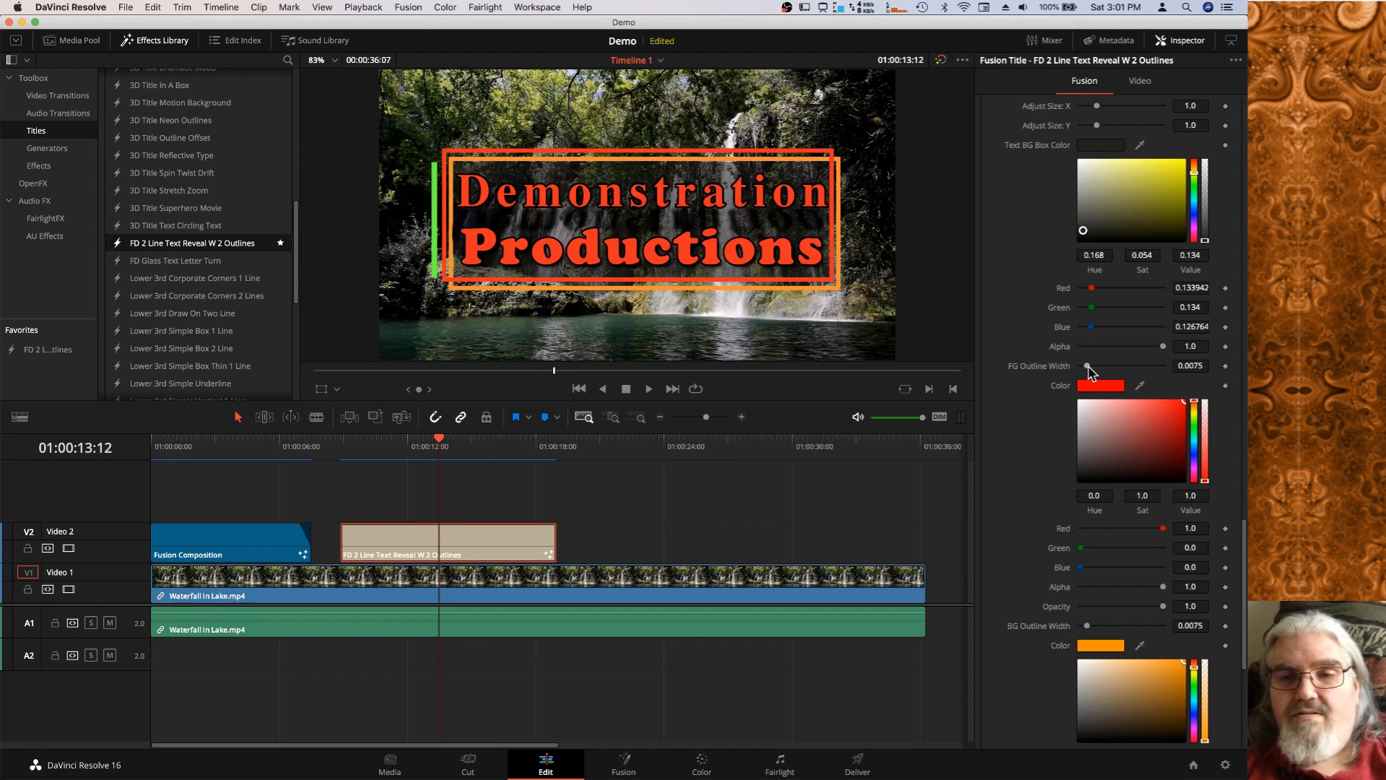
mouse_move(1088, 367)
mouse_down()
mouse_move(1143, 379)
mouse_move(1093, 372)
mouse_up()
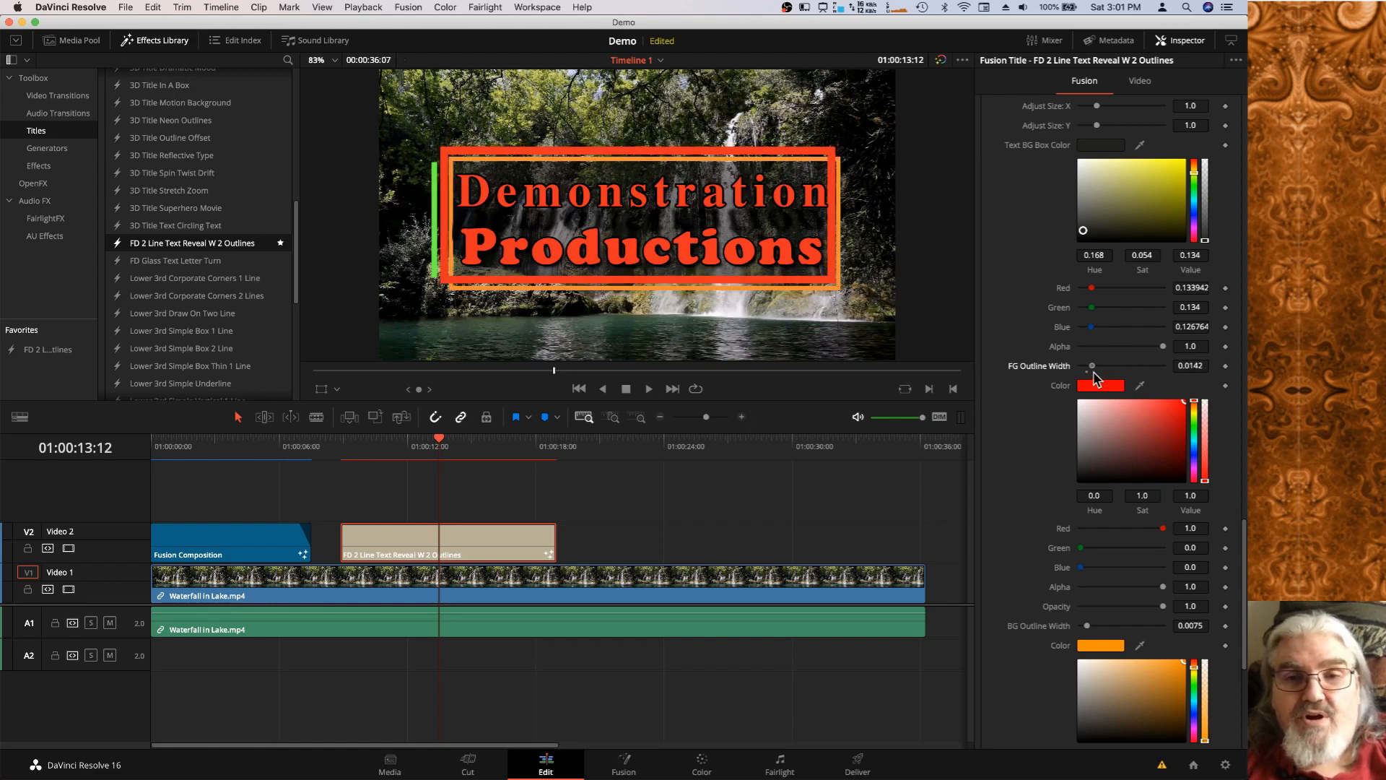
drag(1092, 373, 1088, 366)
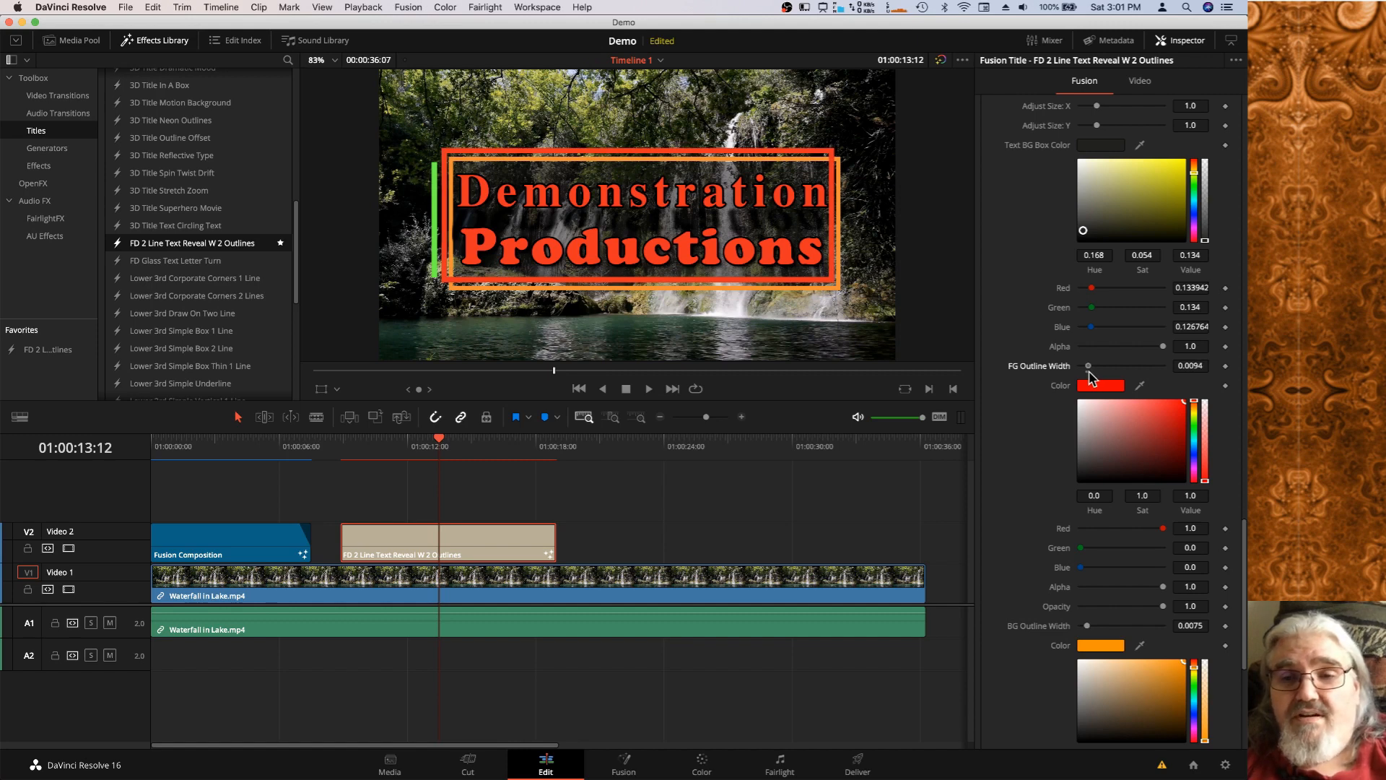
drag(1089, 366, 1091, 371)
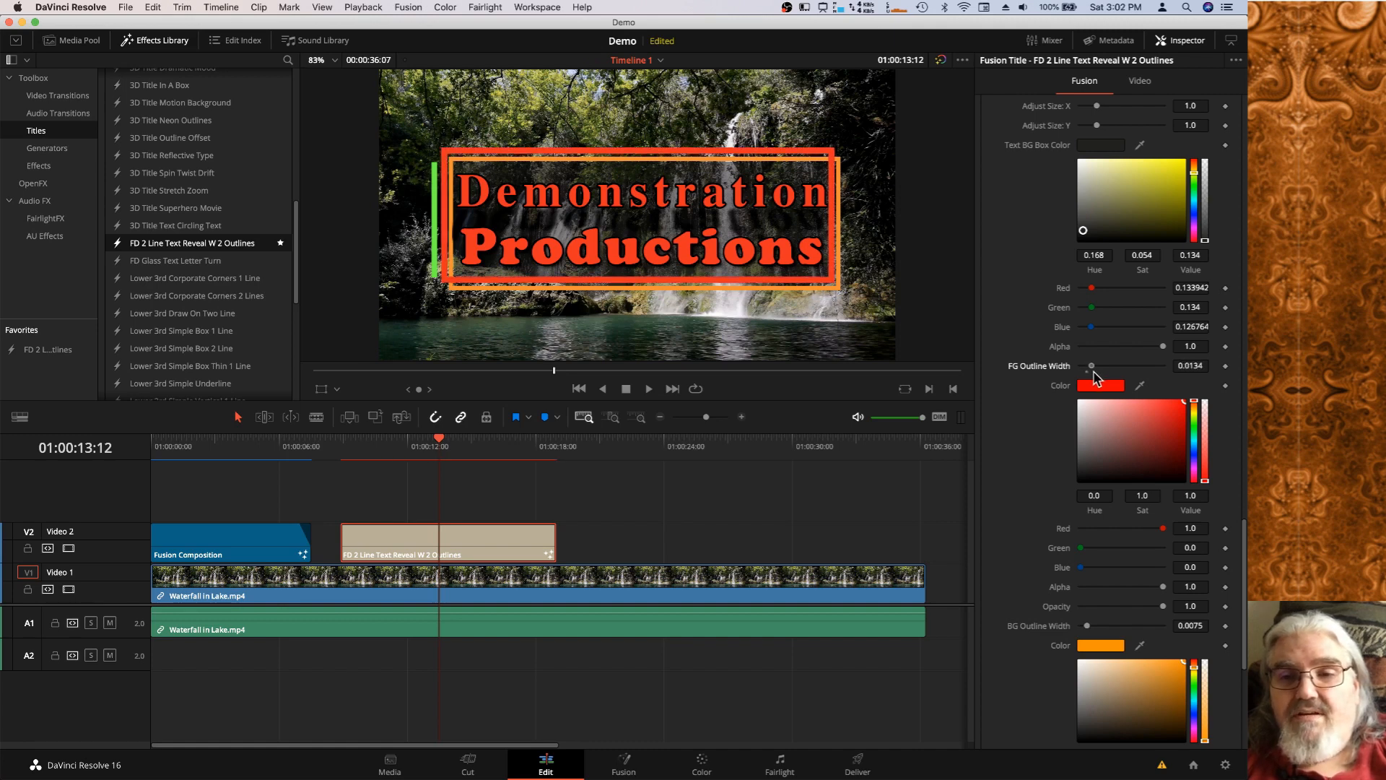
double_click(1051, 370)
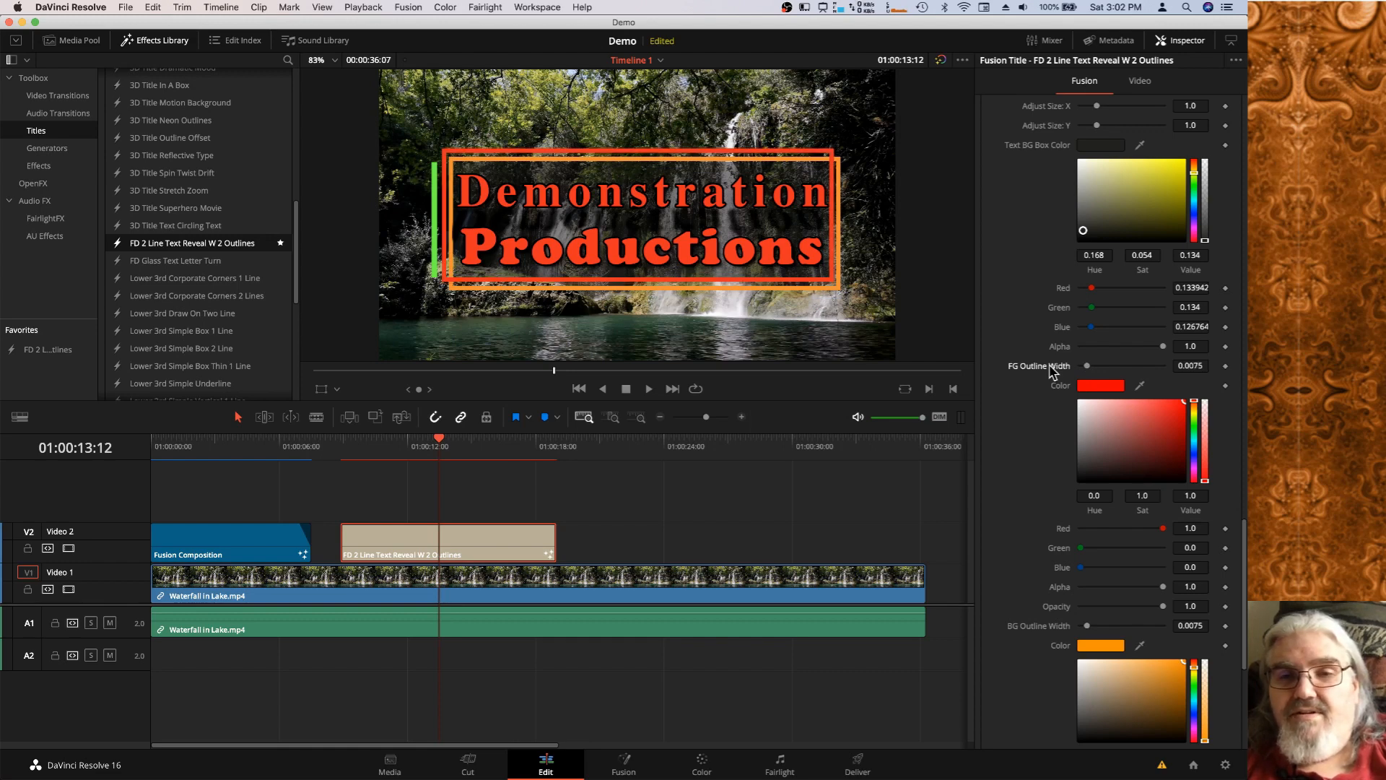
Change the foreground outline color to teal with a Hue of 0.448.
drag(1196, 405, 1196, 443)
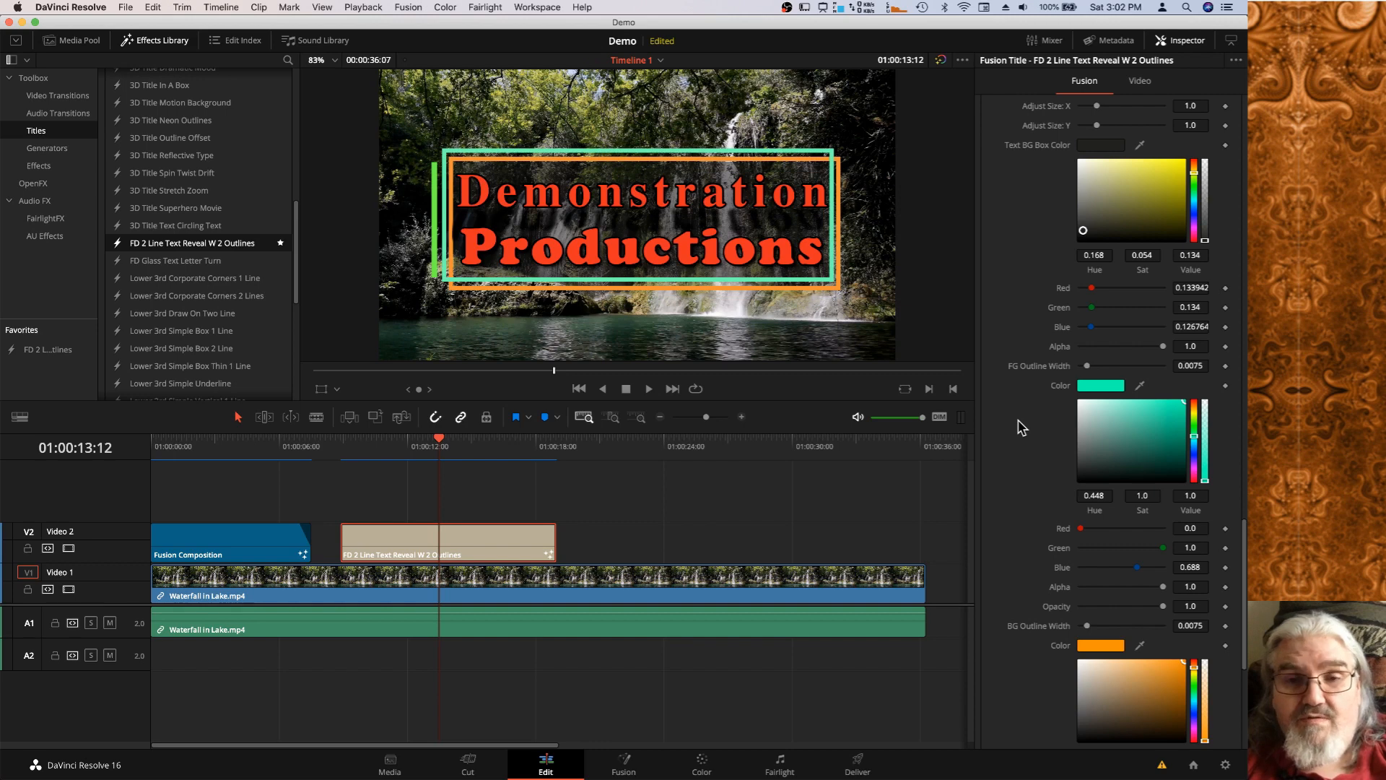
Recolor the background outline blue with Hue 0.592, Sat 0.982 and Value 0.945, and set its BG Outline Width to 0.0055.
scroll(1014, 415, down, 5)
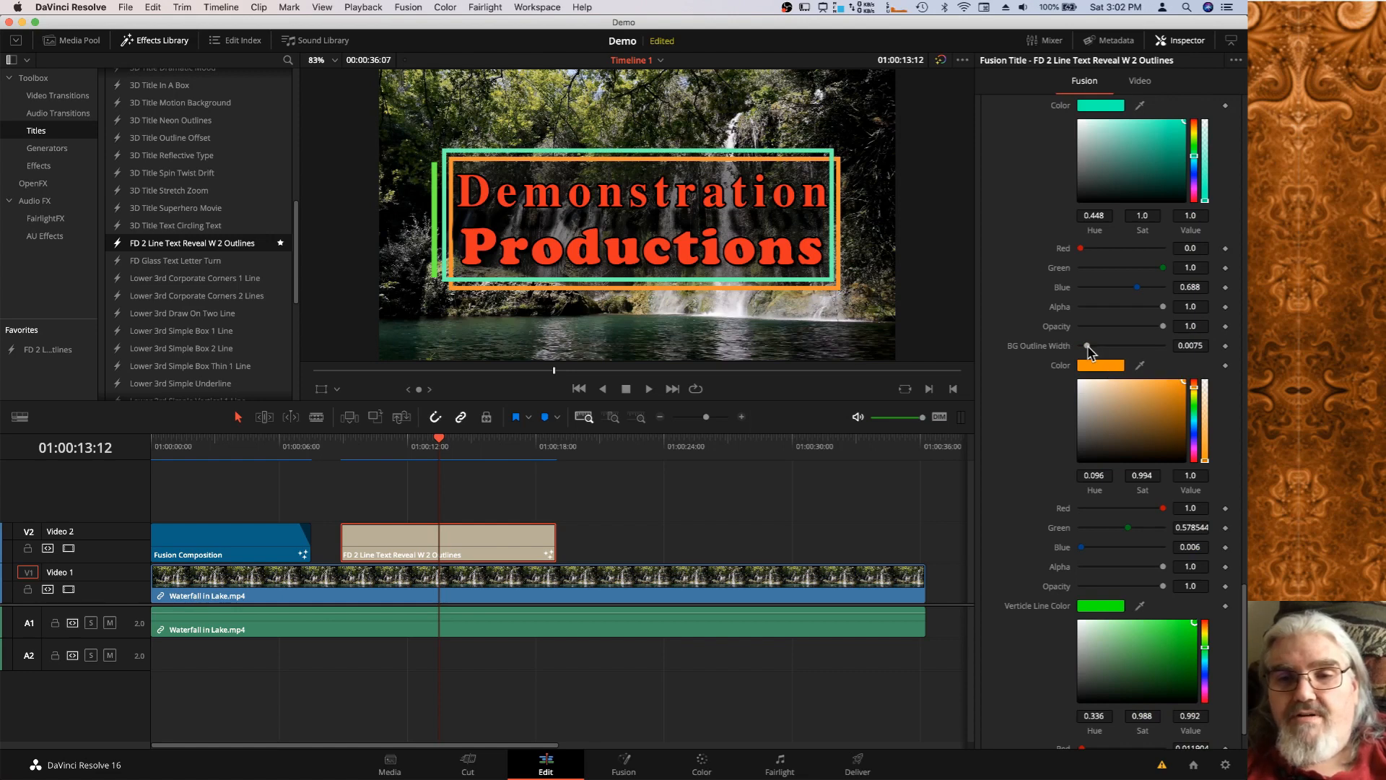
mouse_move(1089, 352)
mouse_down()
mouse_move(1110, 354)
mouse_move(1085, 351)
mouse_up()
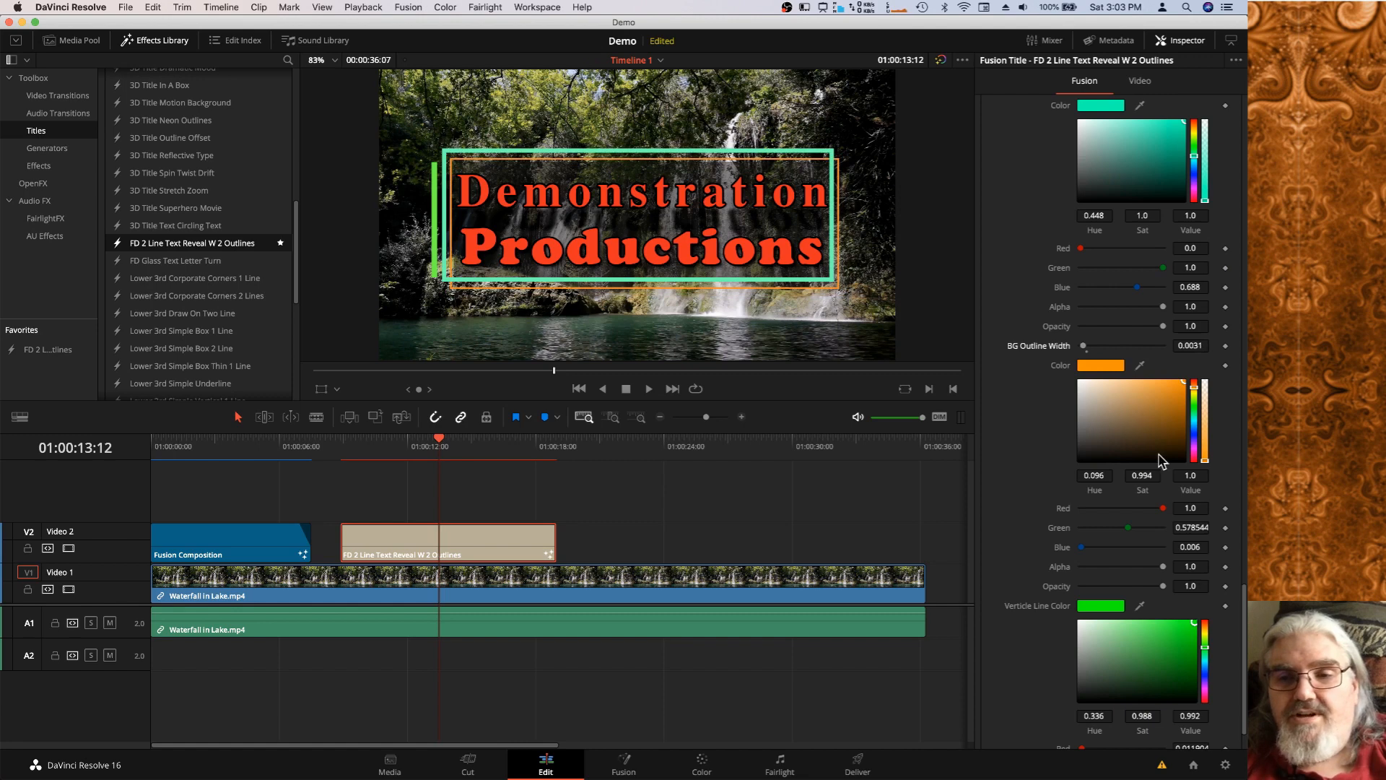
click(1196, 432)
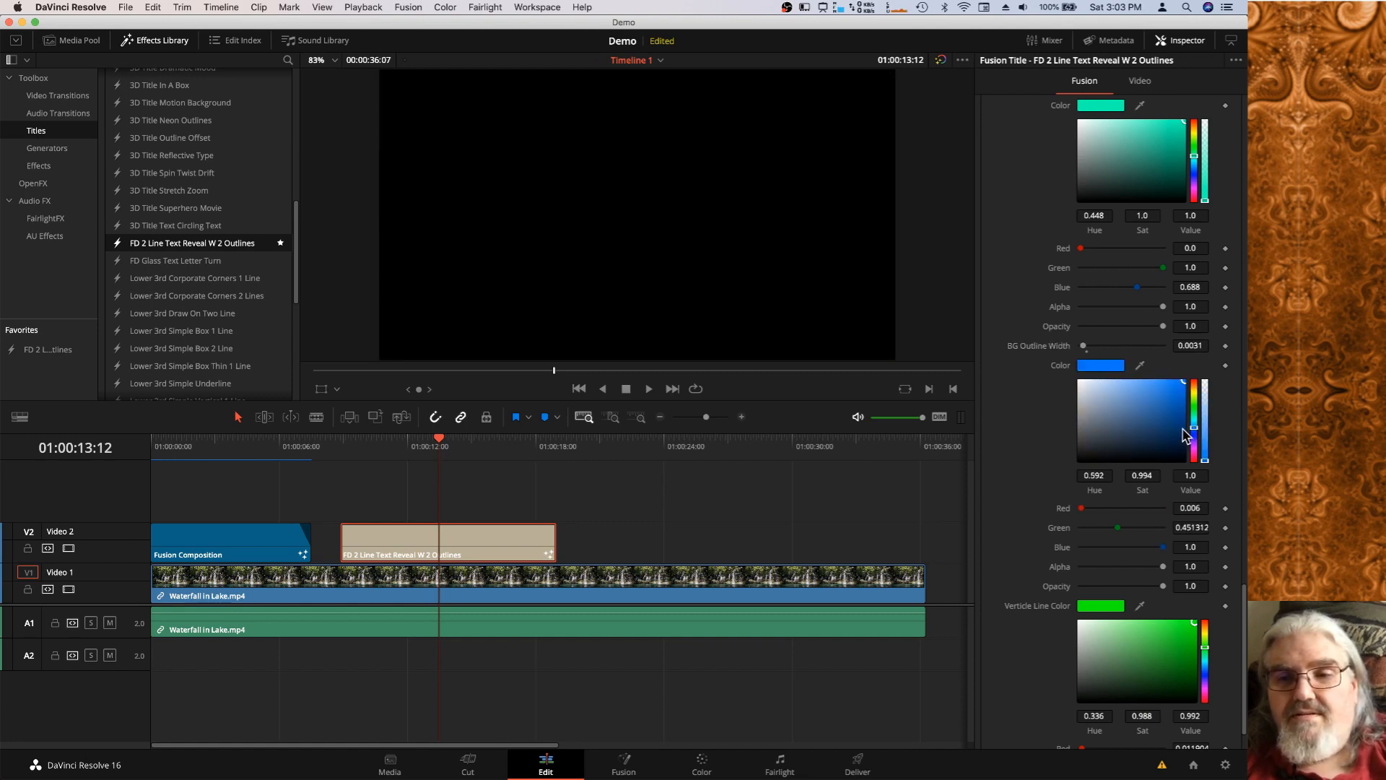
click(1184, 384)
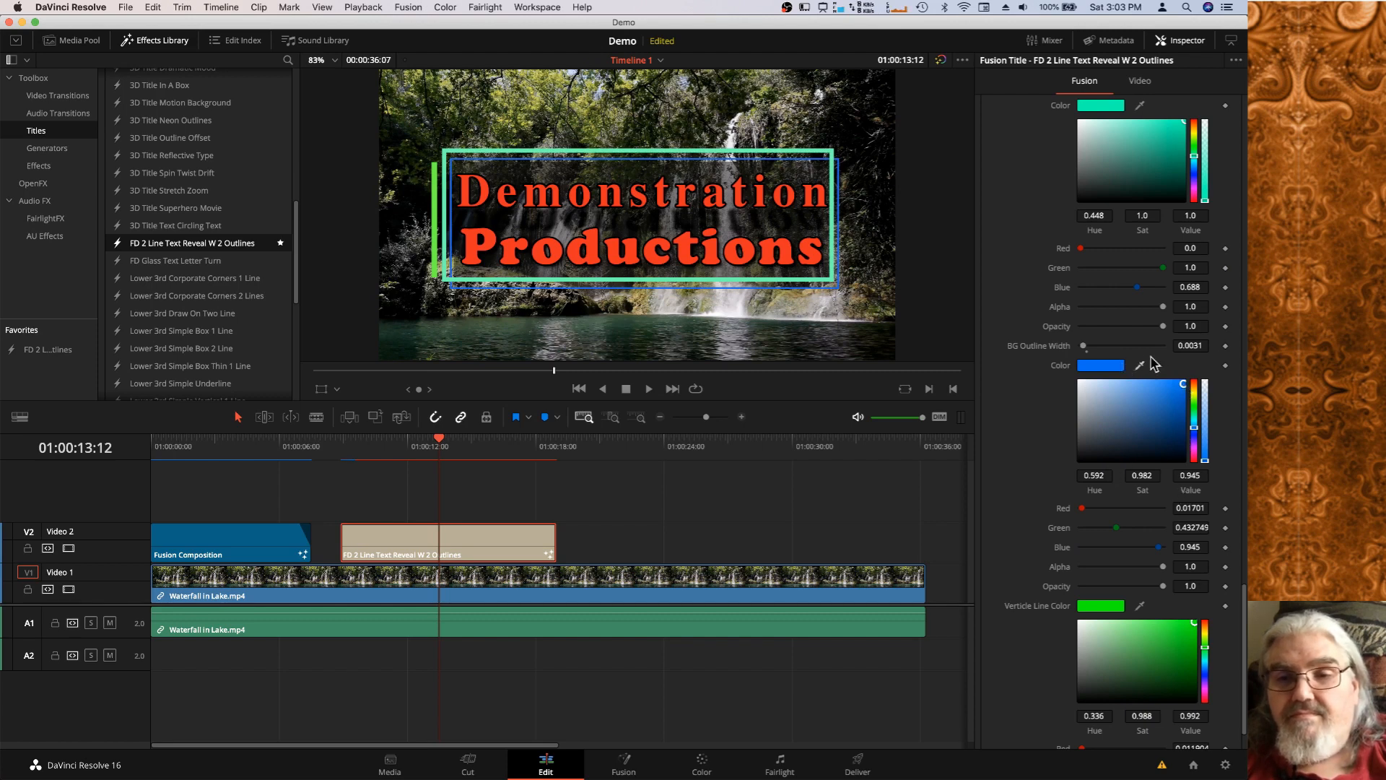
drag(1085, 345, 1086, 347)
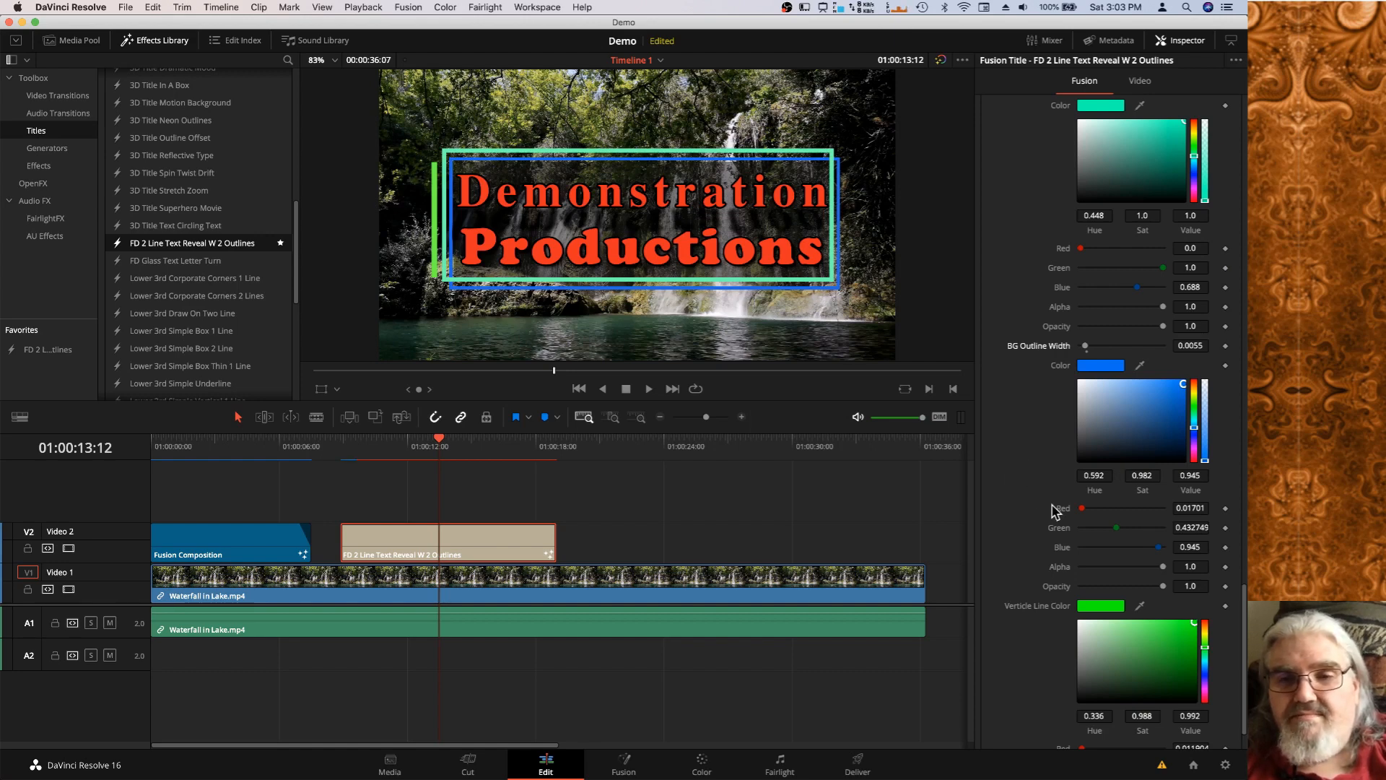
Change the vertical line color to yellow with a Hue of 0.168.
scroll(1025, 455, down, 2)
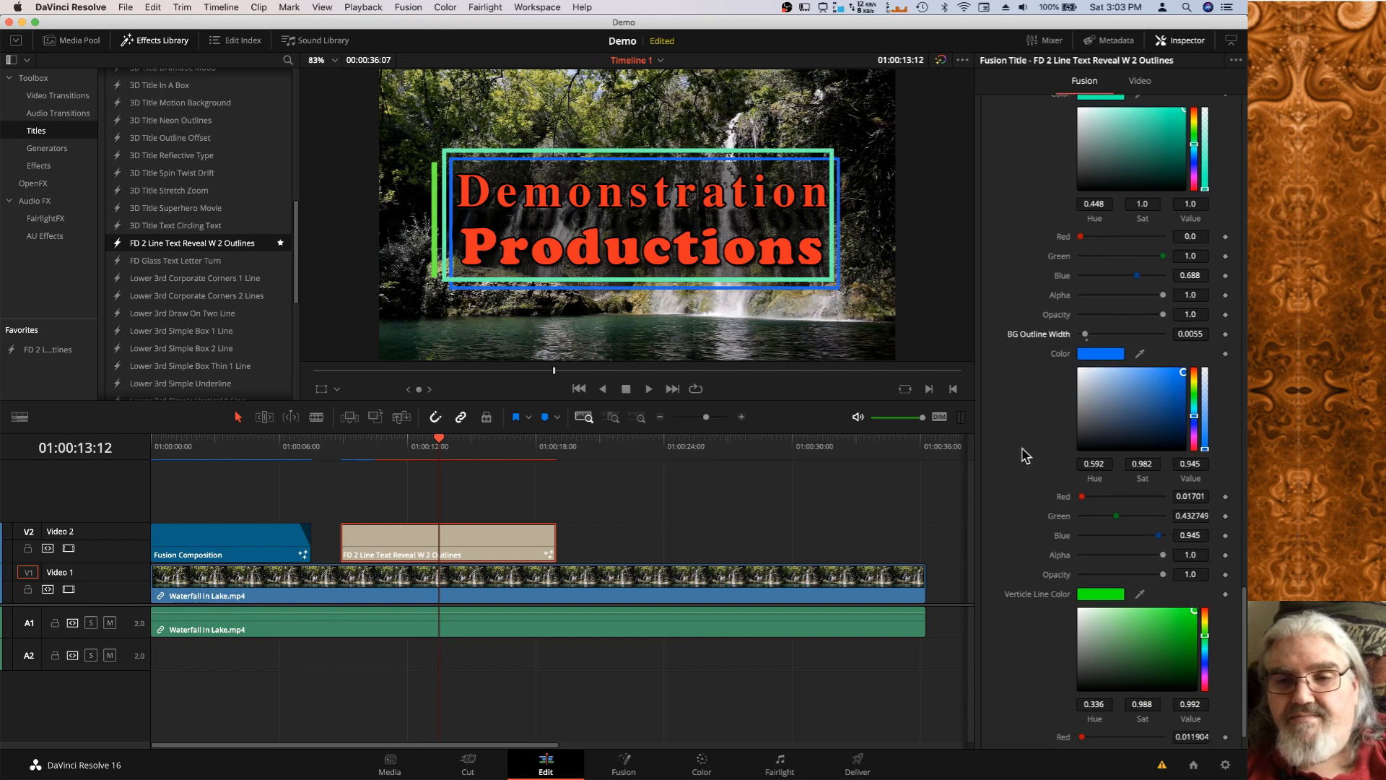
scroll(1025, 455, down, 2)
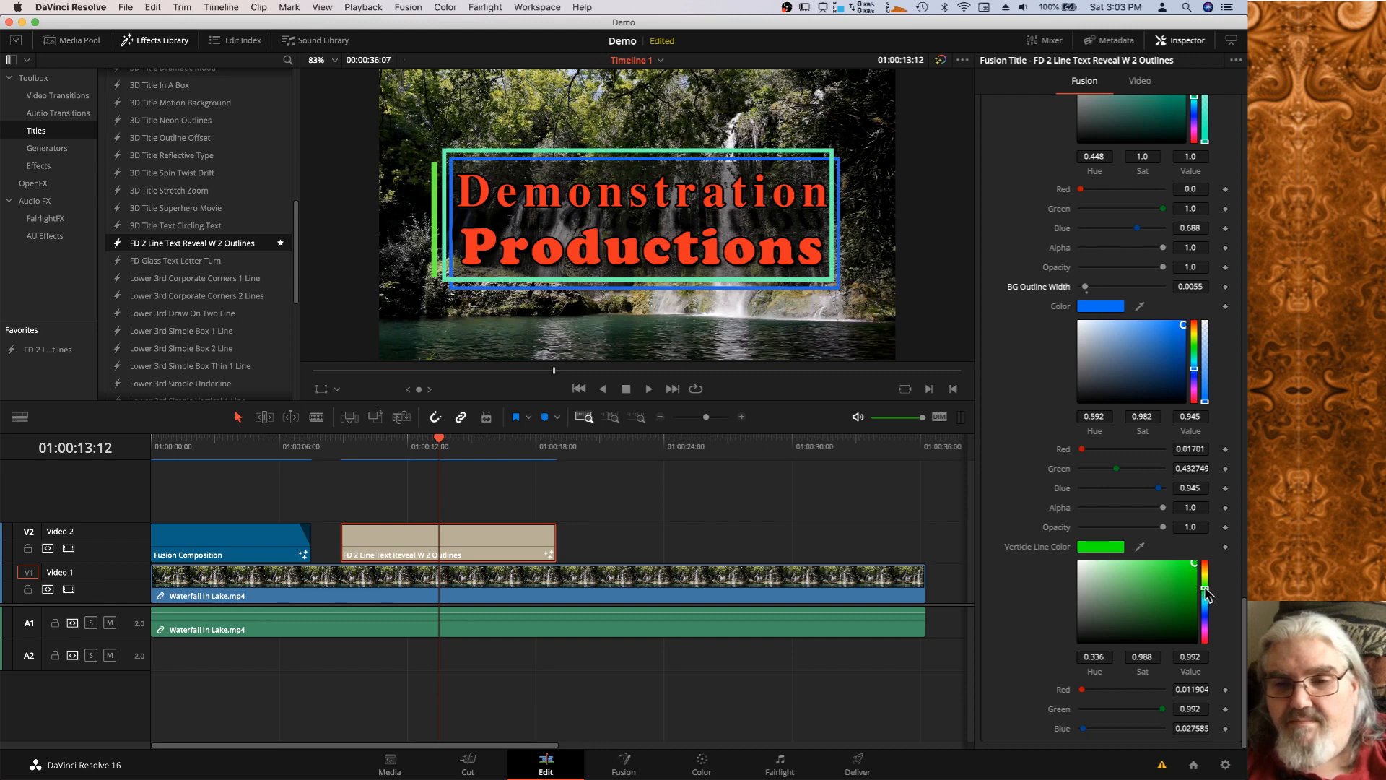
drag(1205, 592, 1205, 575)
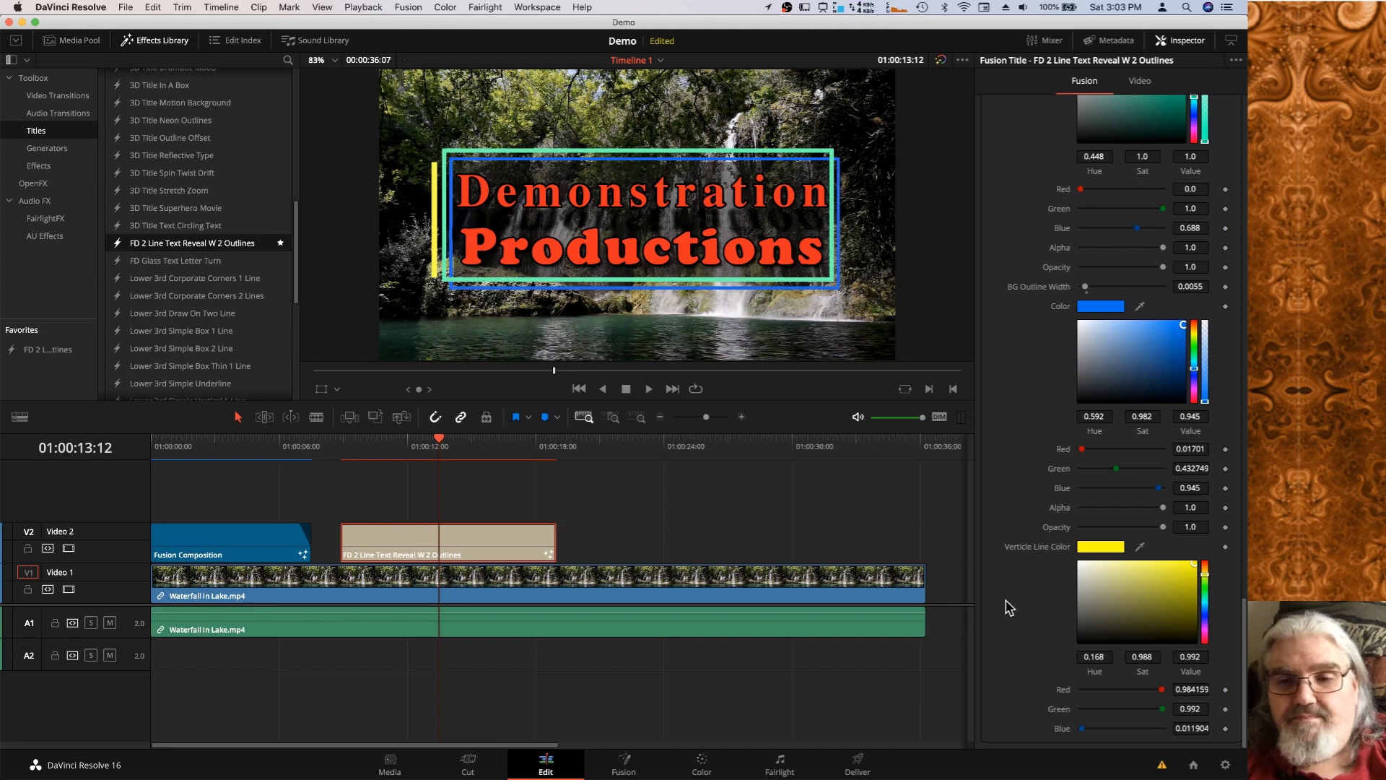
Review the title's Fusion settings from the first text line through the drop shadow, second text line and text background box color.
scroll(1009, 607, up, 20)
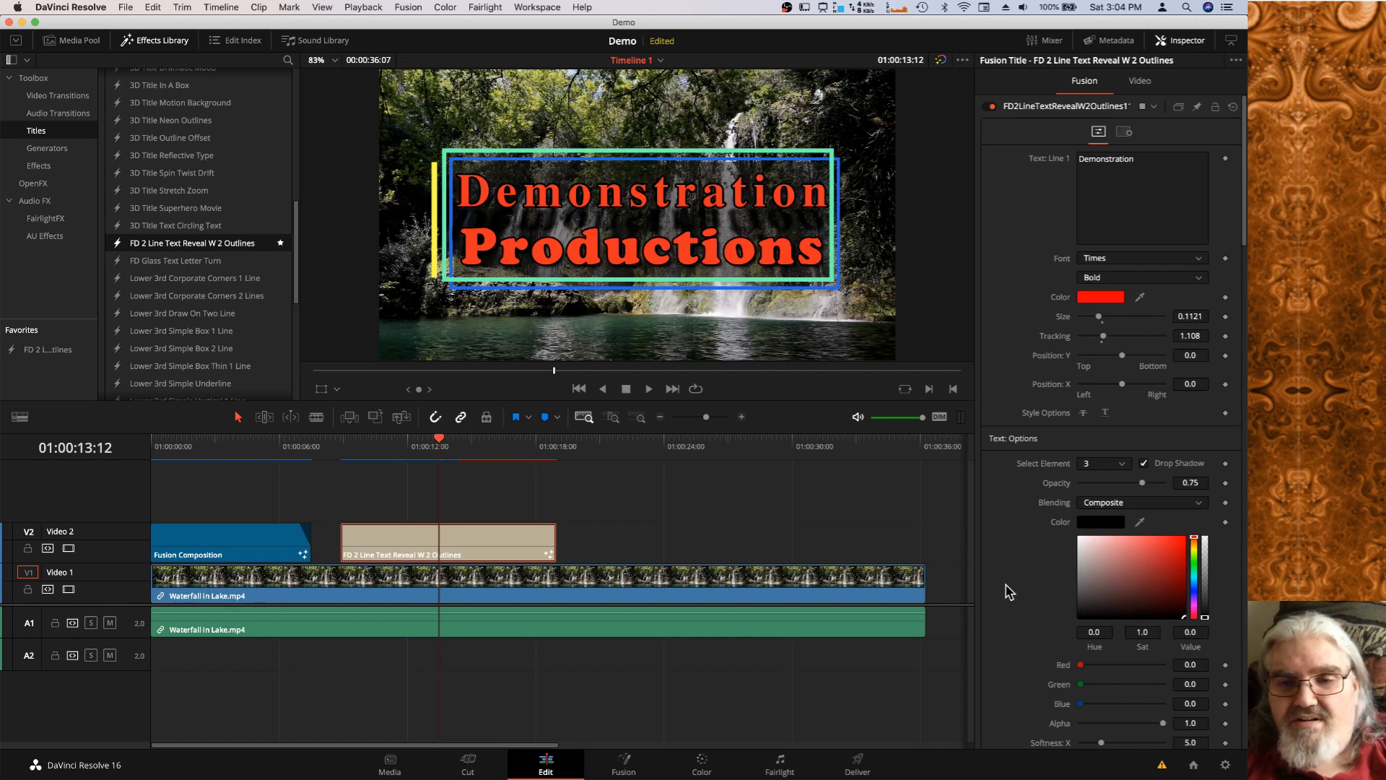
scroll(1008, 591, down, 5)
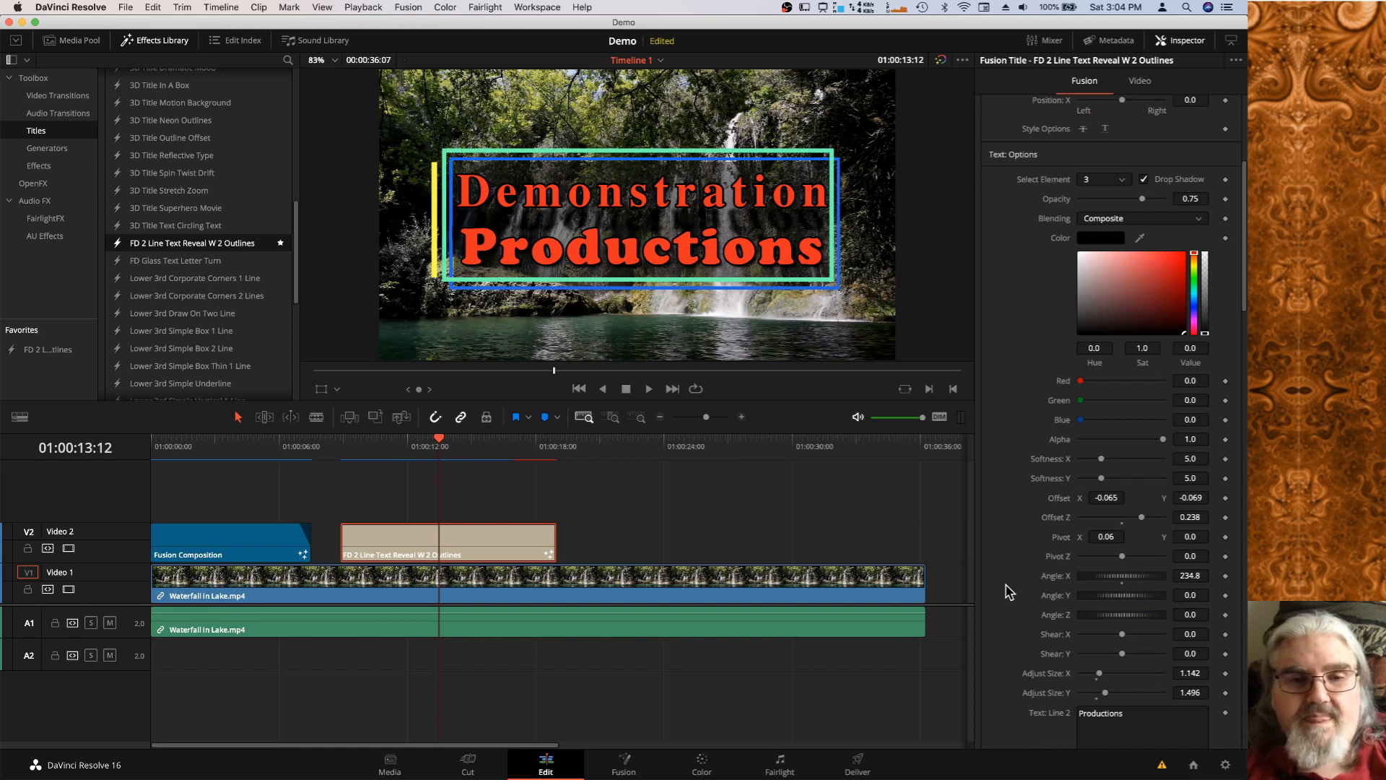
scroll(1008, 591, down, 6)
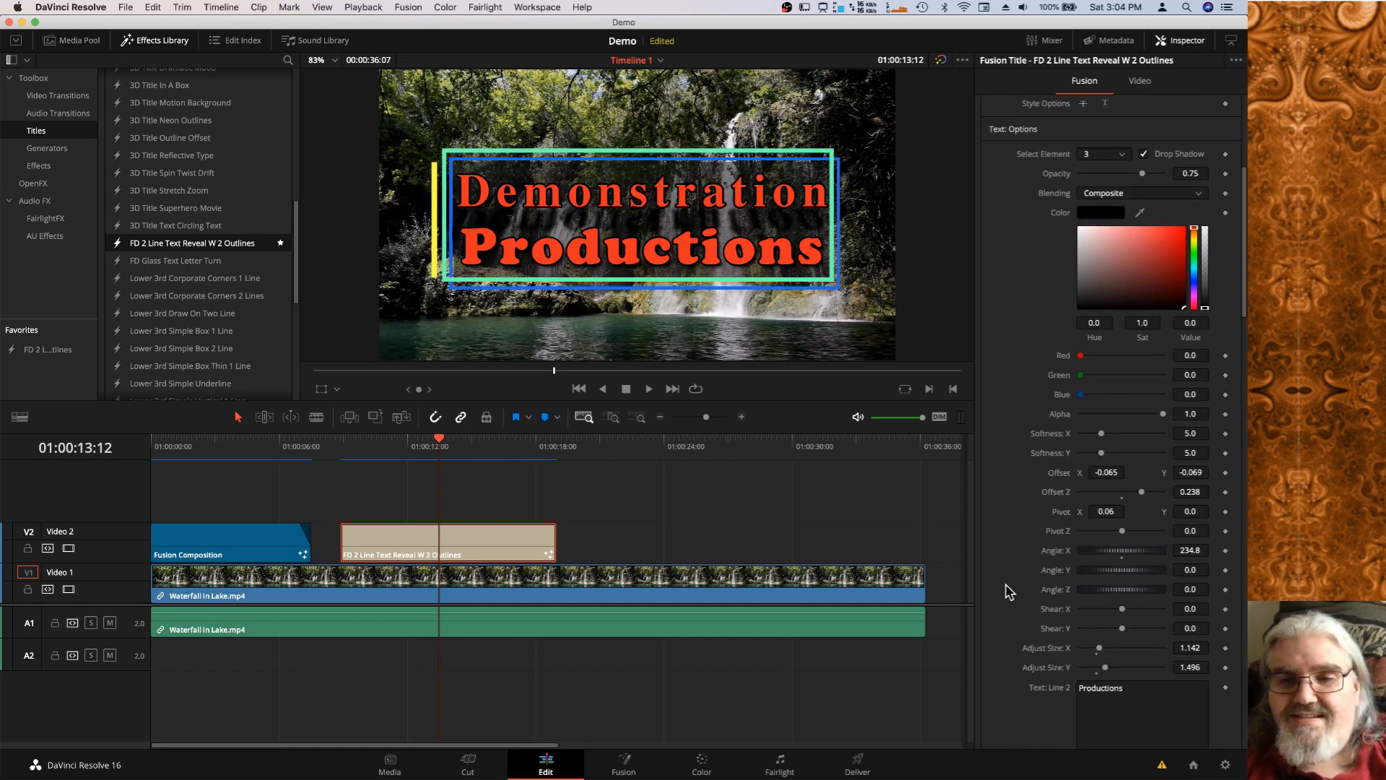
scroll(1009, 590, down, 15)
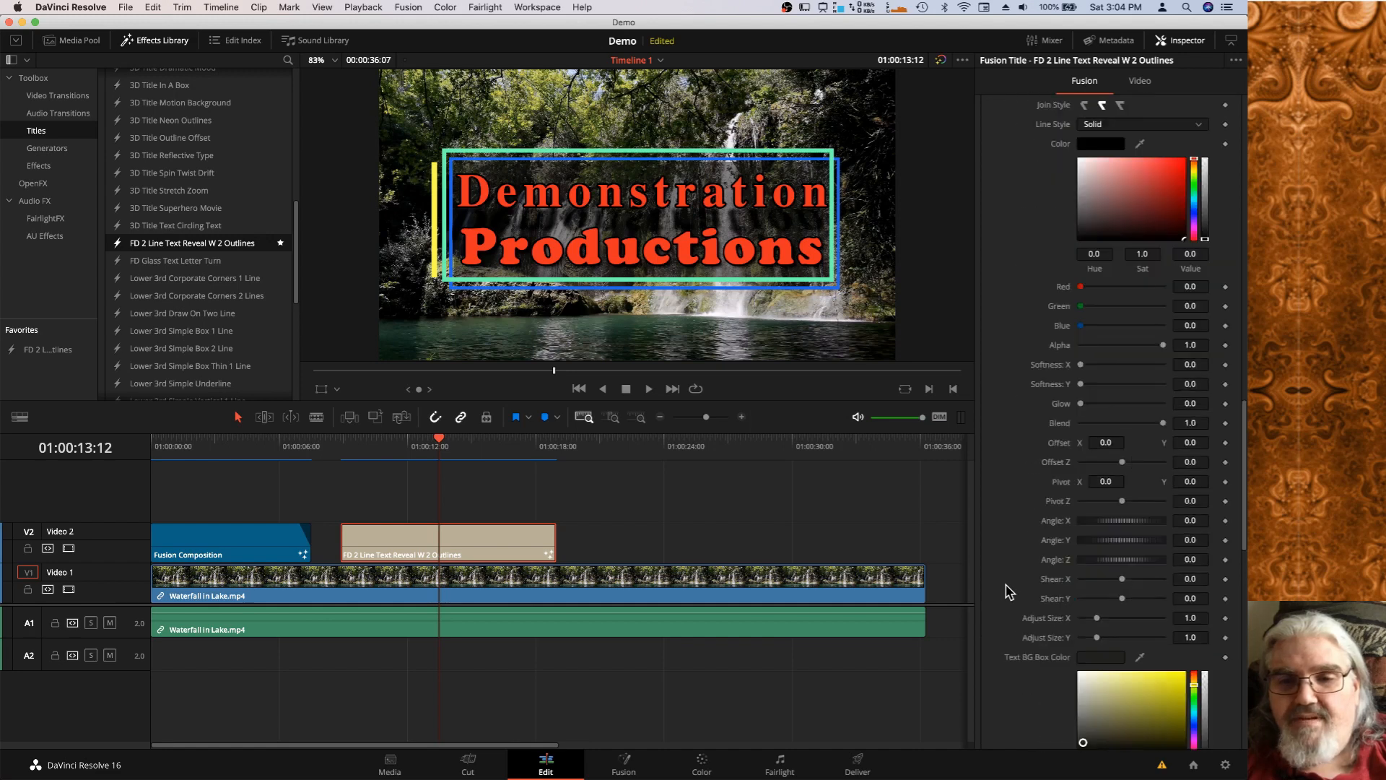
scroll(1009, 591, down, 5)
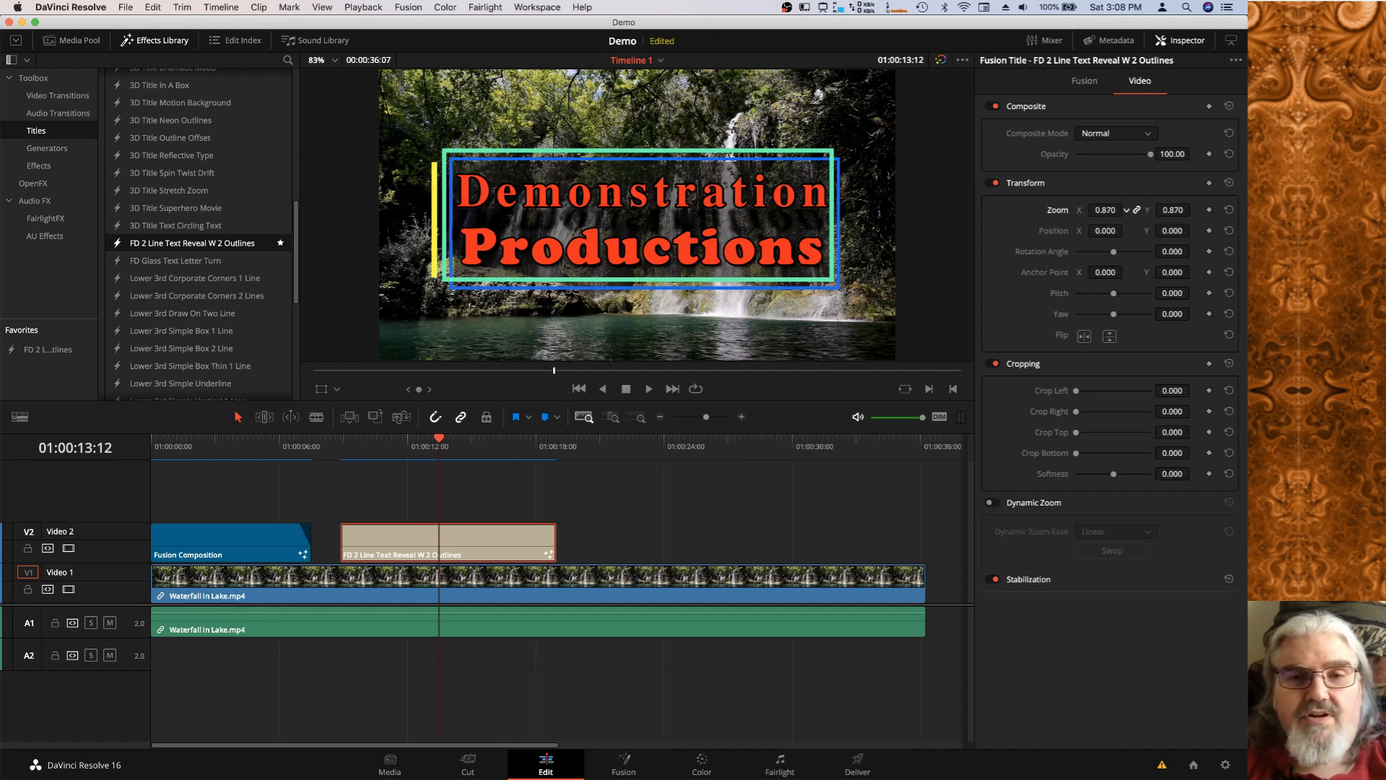
Scale the title to Zoom 0.410, place it at Position X -606 and Y -370, and save the project.
drag(1105, 210, 1043, 209)
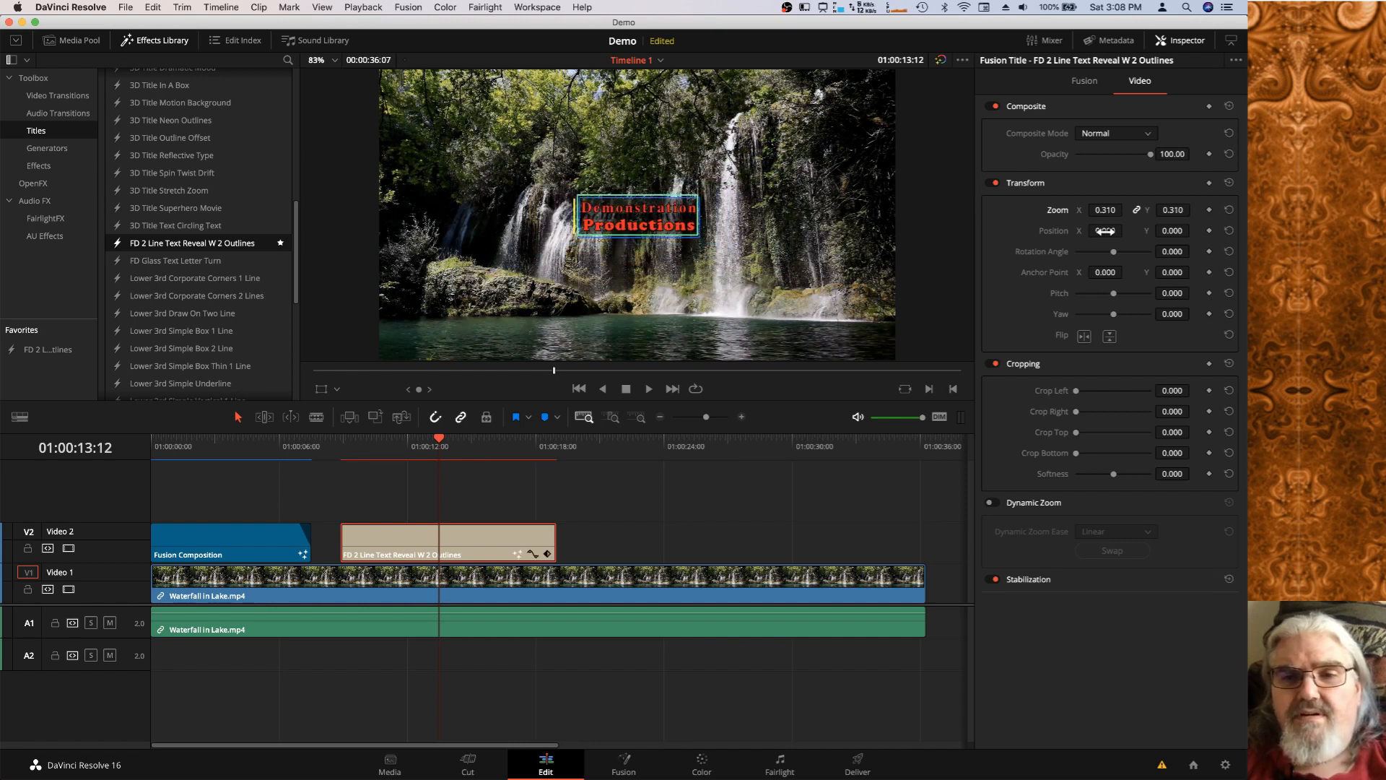
drag(1105, 231, 743, 231)
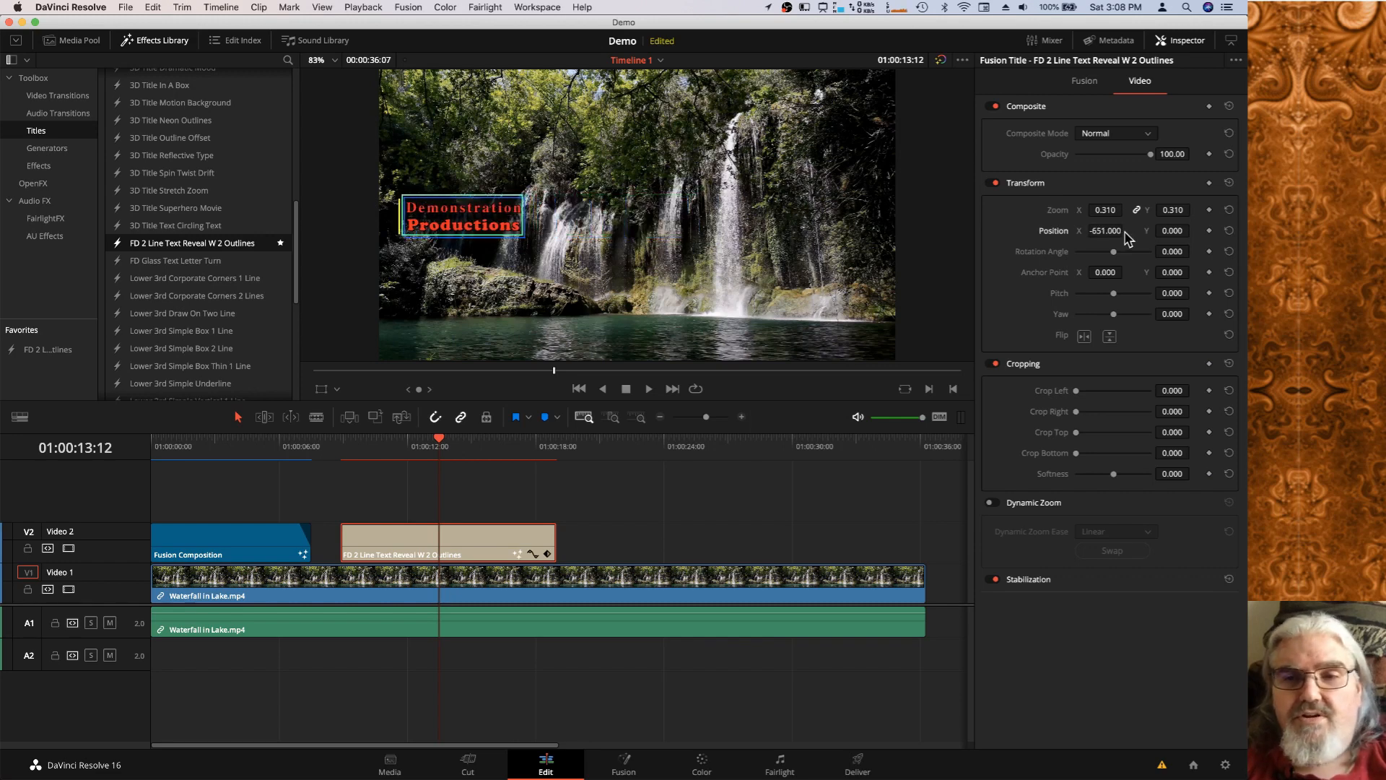
mouse_move(1184, 231)
mouse_down()
mouse_move(970, 231)
mouse_move(1198, 231)
mouse_up()
drag(1106, 210, 1193, 231)
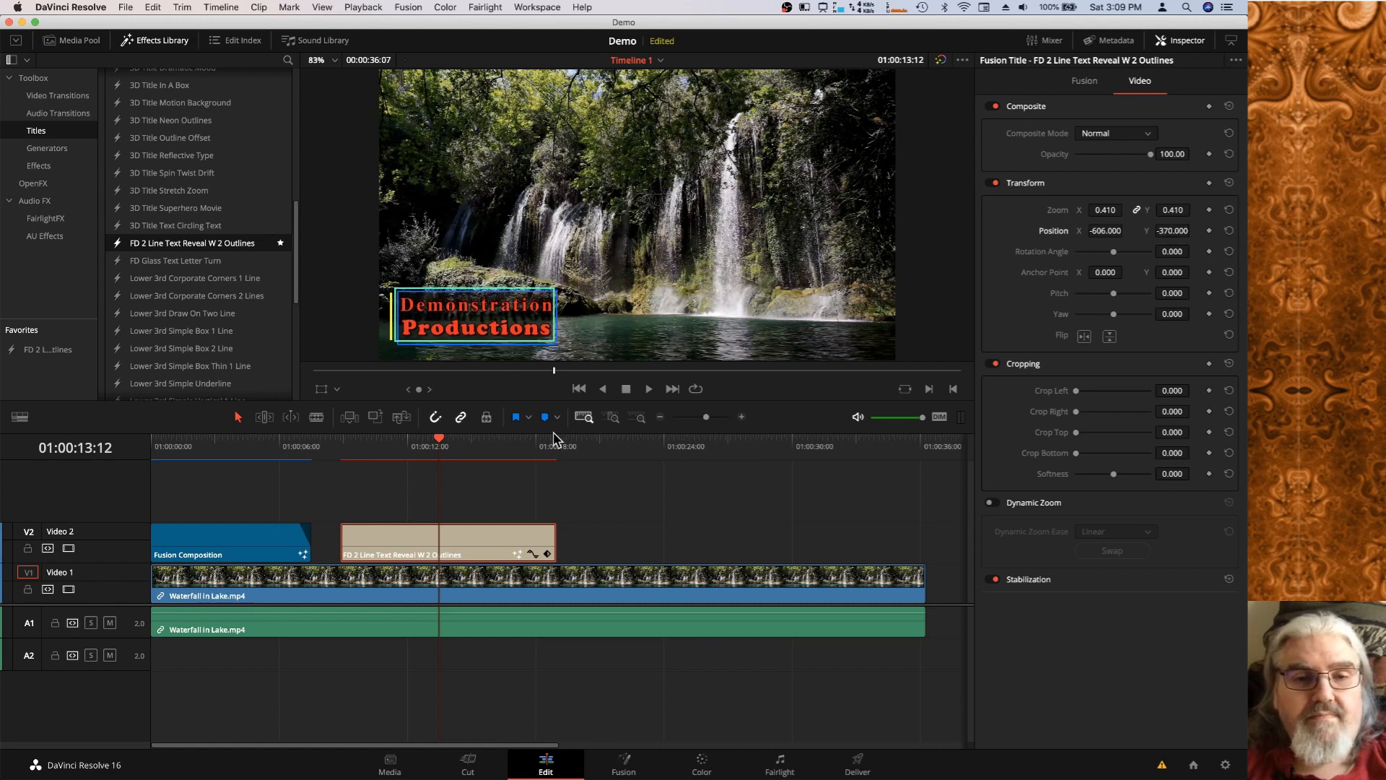
key(super+s)
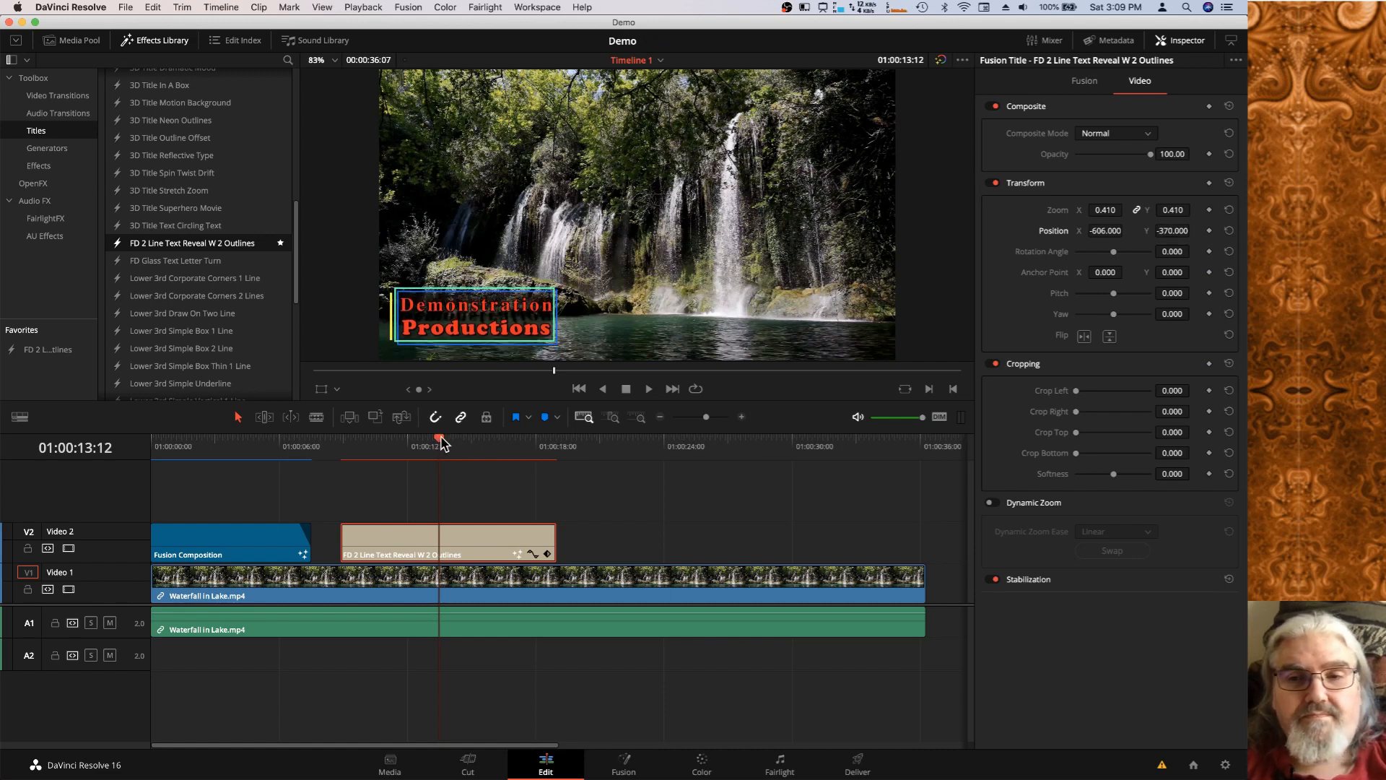
Play back the repositioned title from its start at 01:00:08:24.
drag(441, 438, 343, 438)
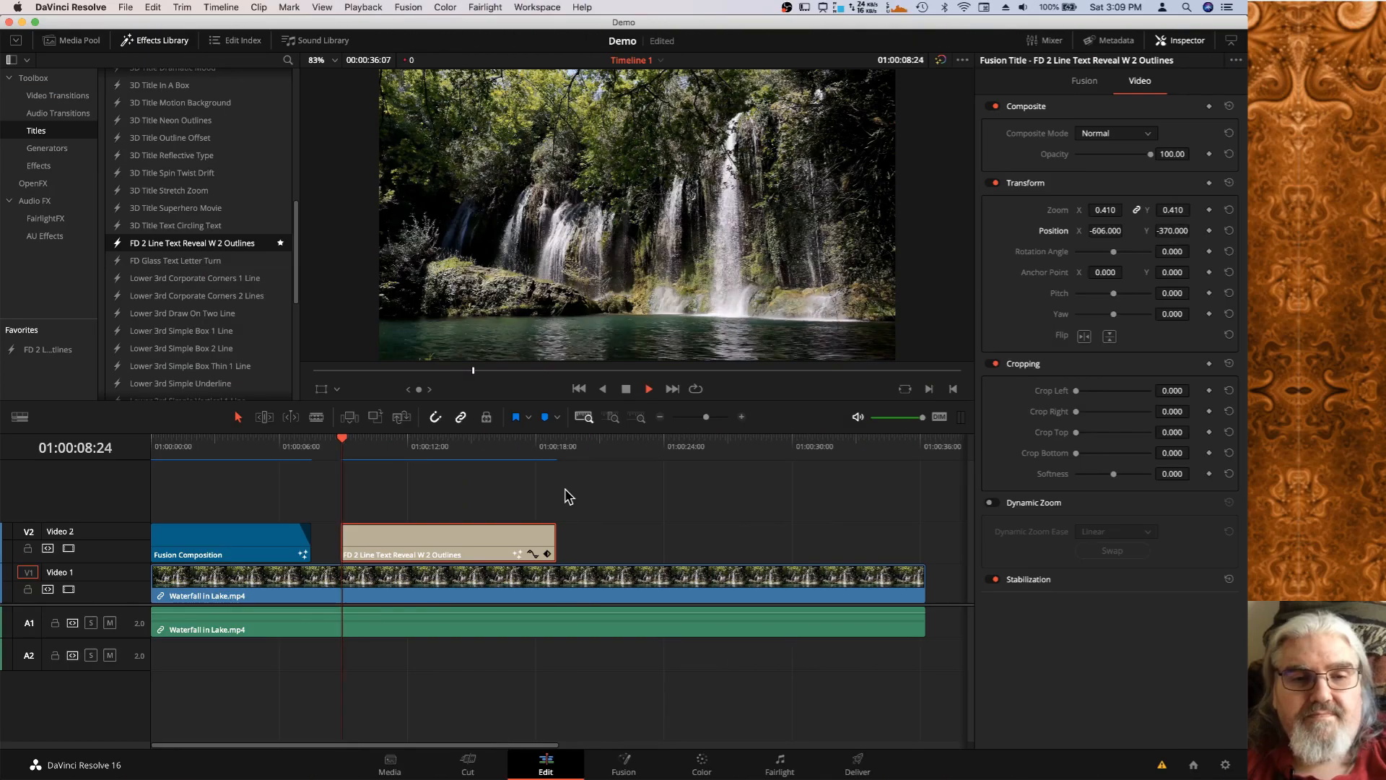
key(space)
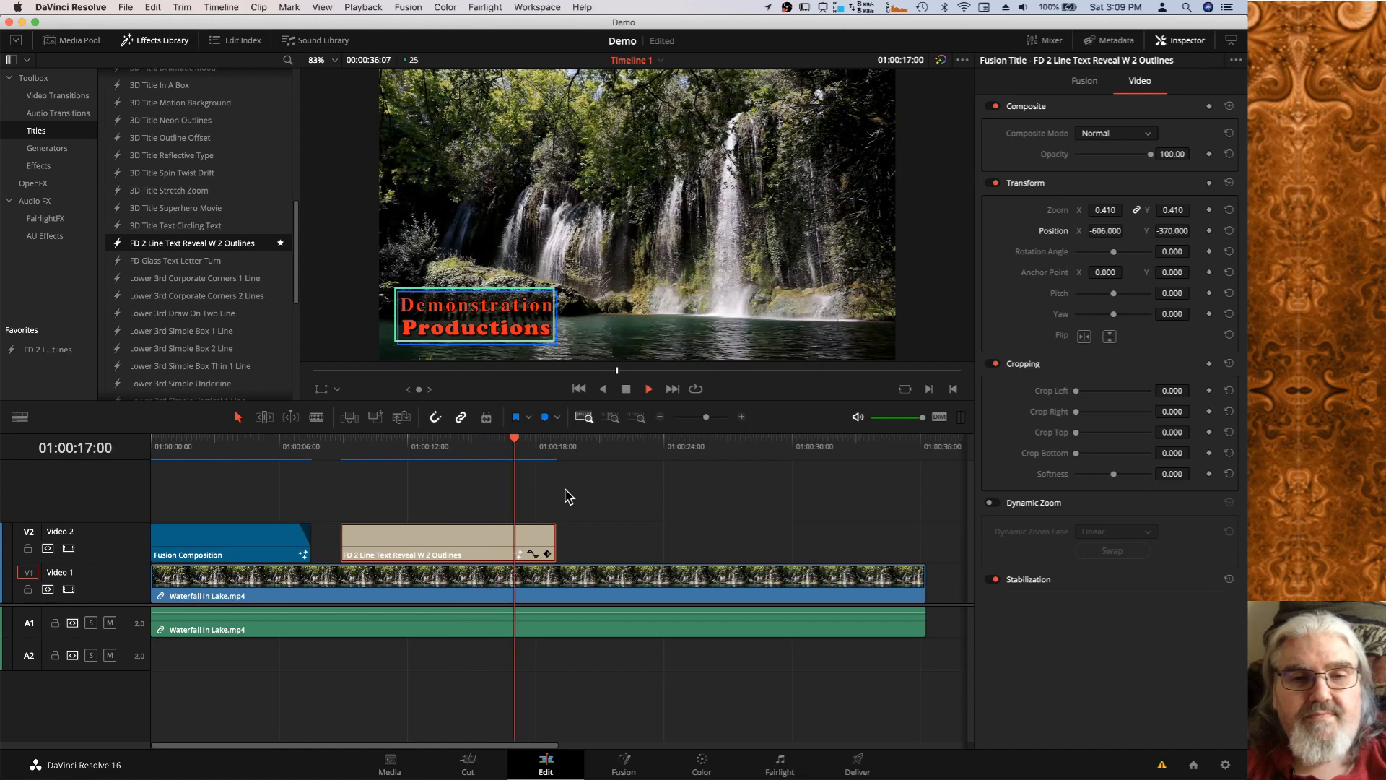
key(space)
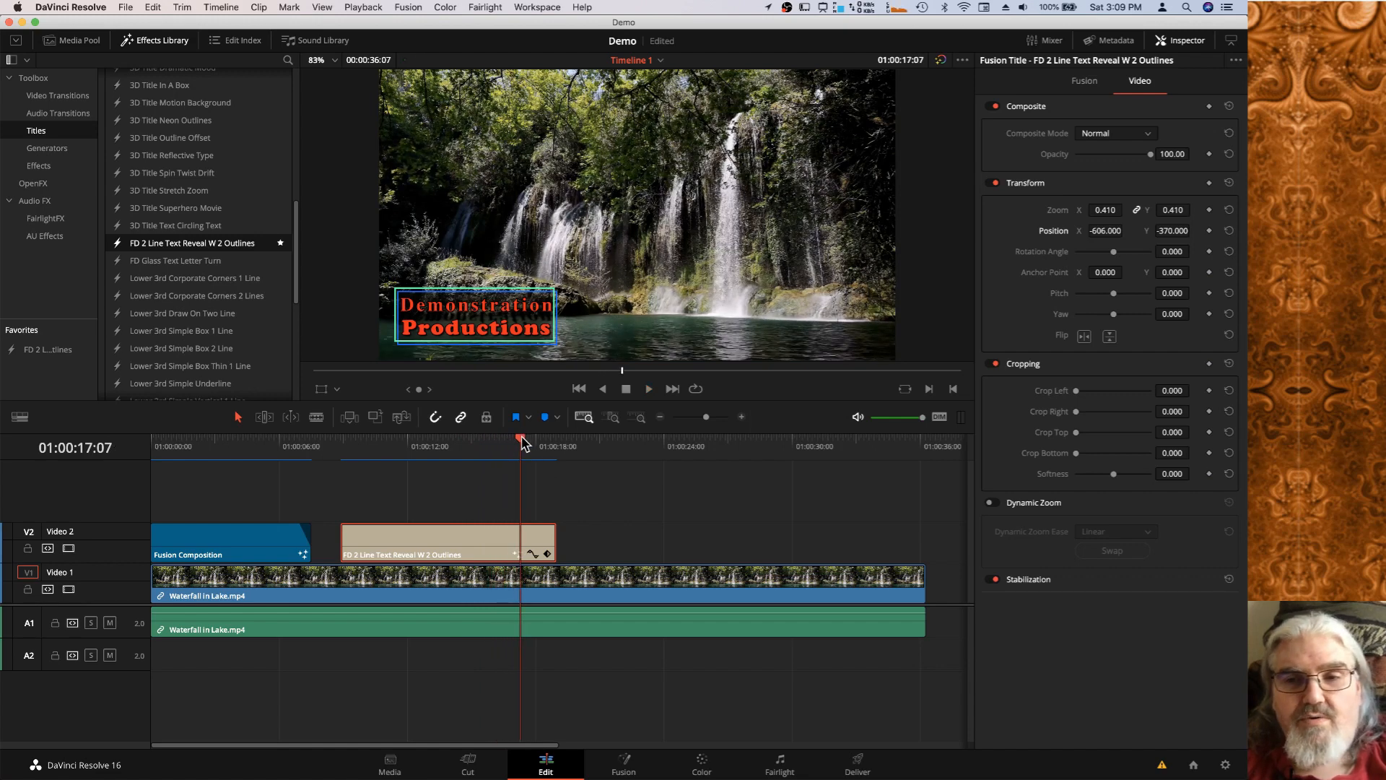
With the outline animation in view at 01:00:10:14, set the title's Position Y to -302 and play it back from near its start.
drag(521, 439, 375, 444)
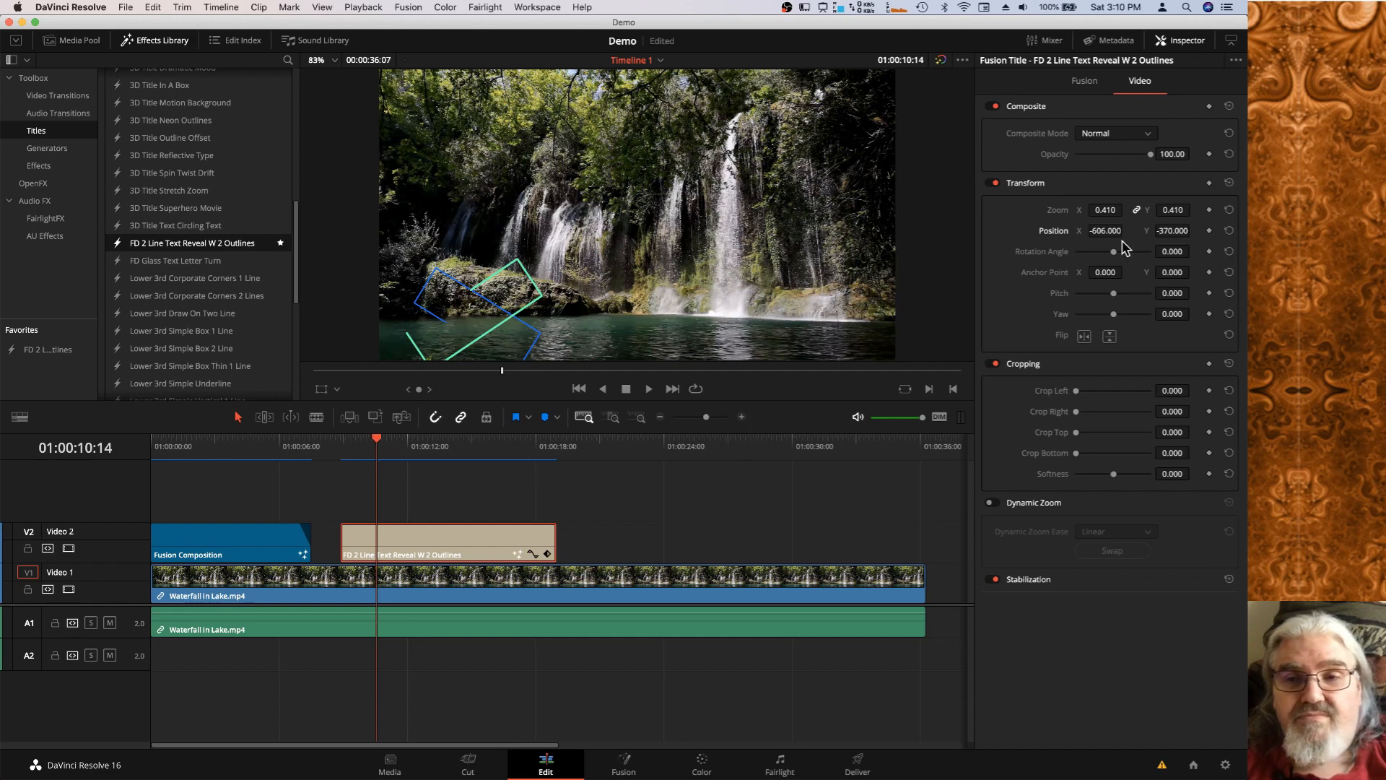
drag(1175, 231, 1193, 230)
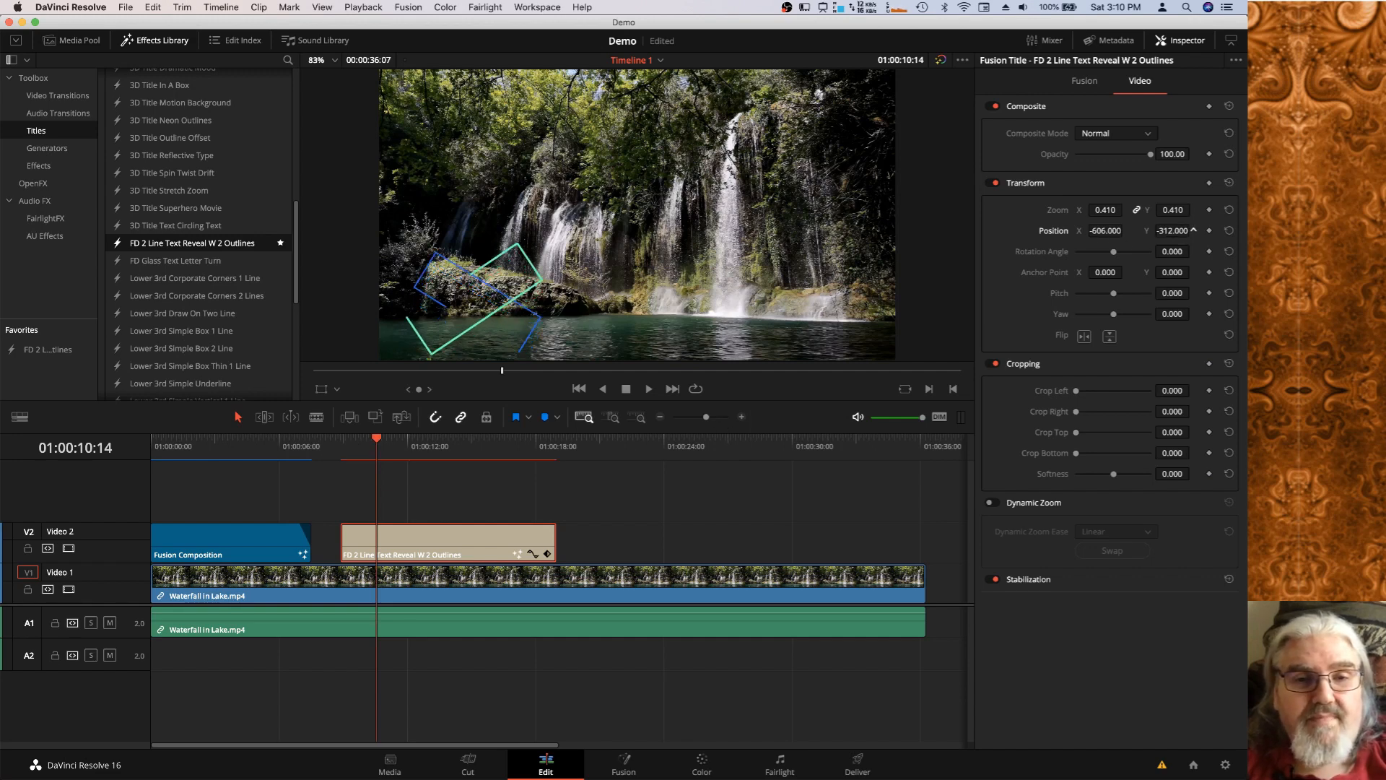
drag(1193, 230, 1200, 229)
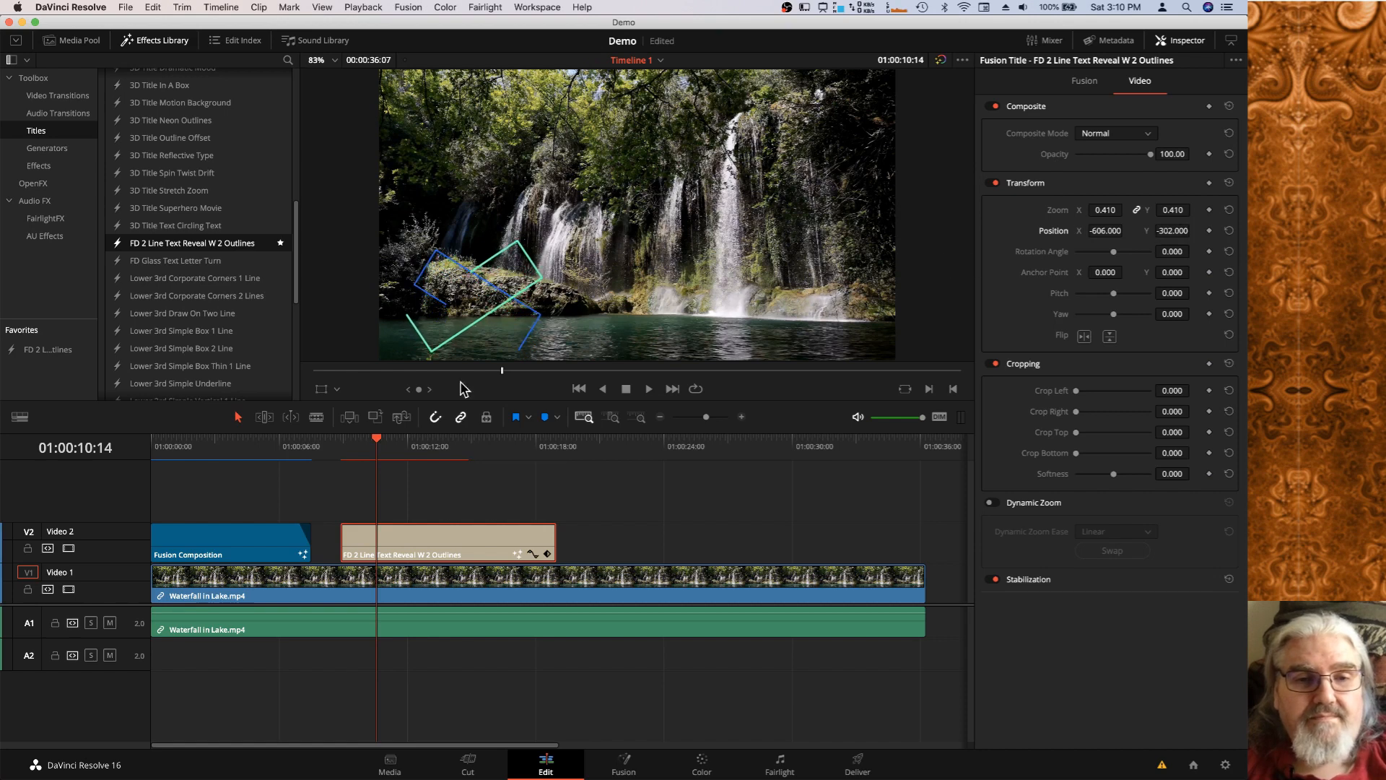
mouse_move(376, 440)
mouse_down()
mouse_move(409, 441)
mouse_move(353, 441)
mouse_up()
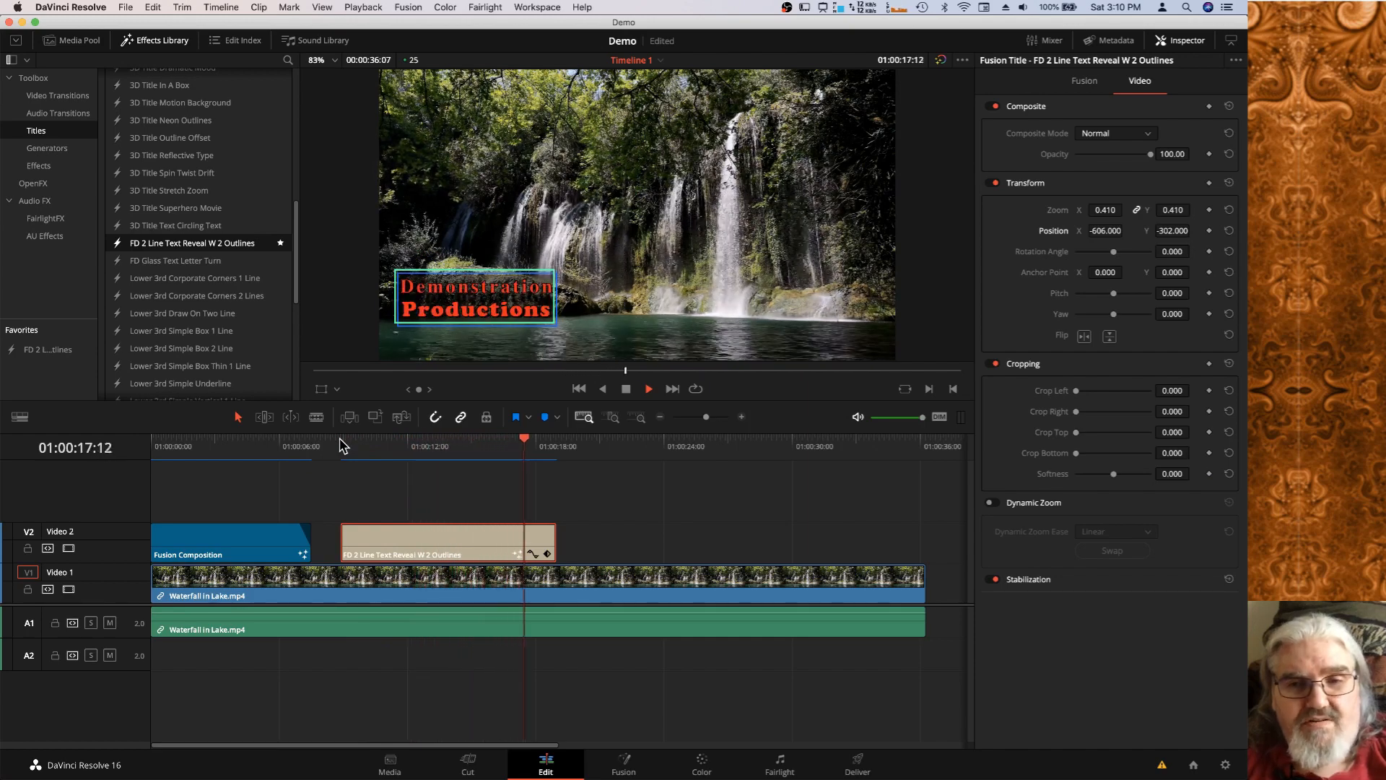
key(space)
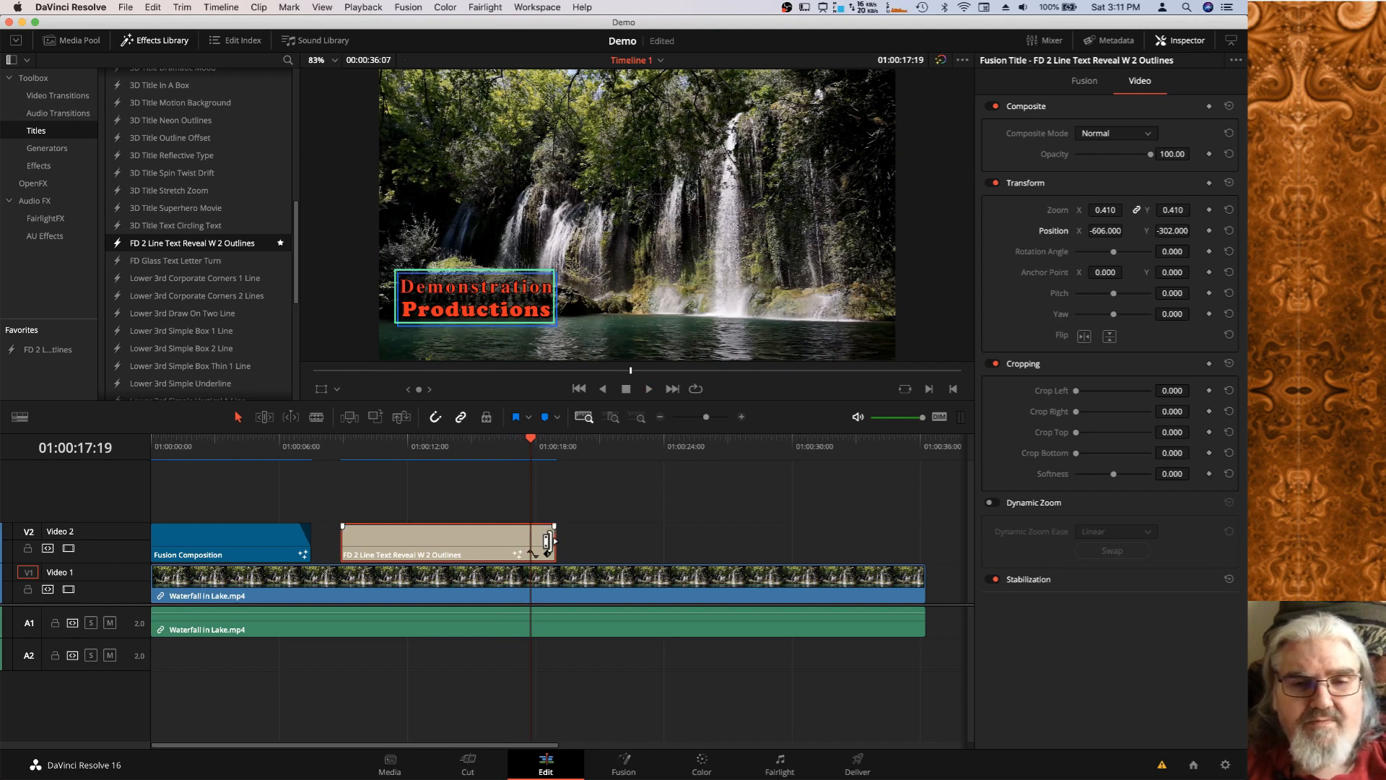
Extend the end of the title clip on Video 2 in stages to about 20 seconds, checking the frame near each new end.
drag(547, 542, 594, 547)
drag(535, 440, 604, 442)
drag(602, 541, 665, 545)
drag(603, 440, 655, 441)
drag(661, 545, 730, 546)
drag(653, 441, 723, 448)
drag(729, 546, 765, 545)
mouse_move(724, 441)
mouse_down()
mouse_move(760, 443)
mouse_move(747, 443)
mouse_up()
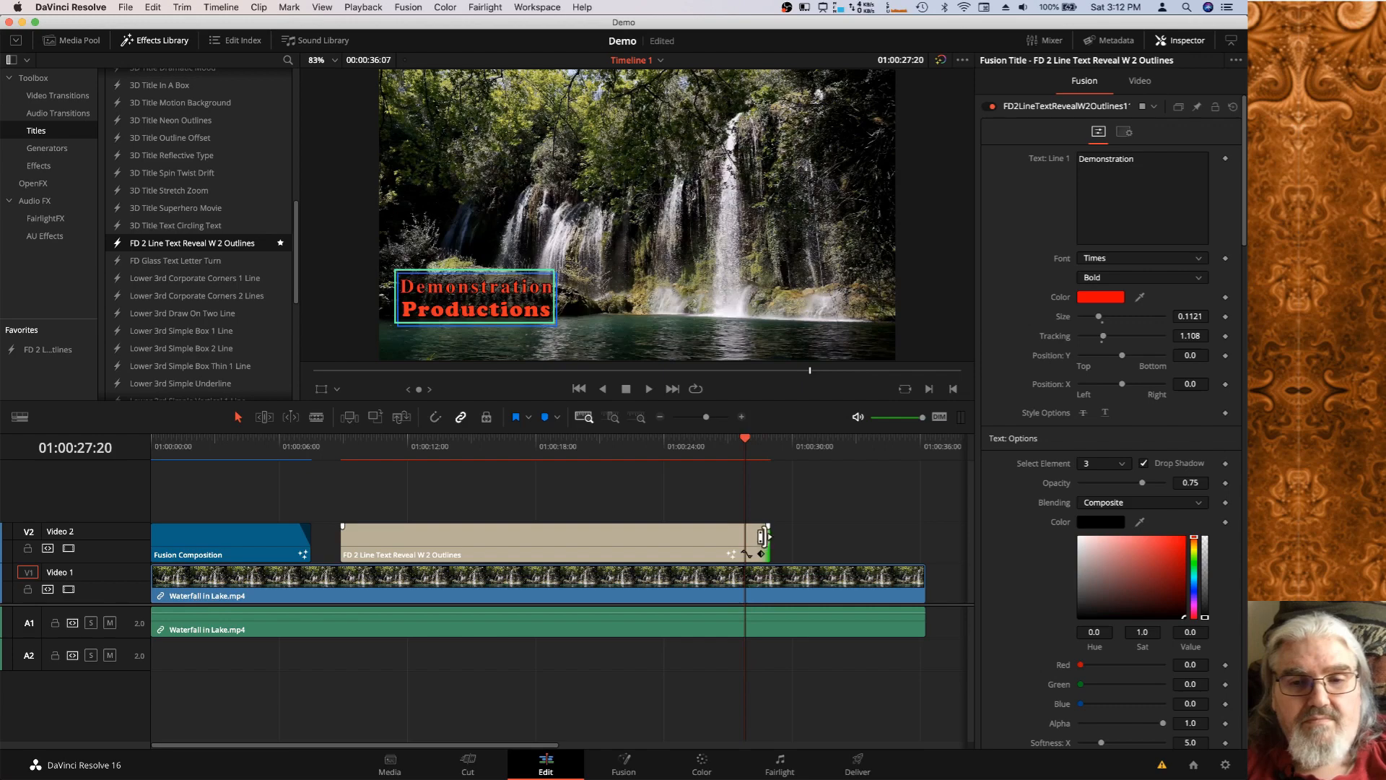
Trim the title clip's end to the playhead at 01:00:27:20 for a 19:00 duration, and scrub back over its ending.
drag(763, 536, 737, 538)
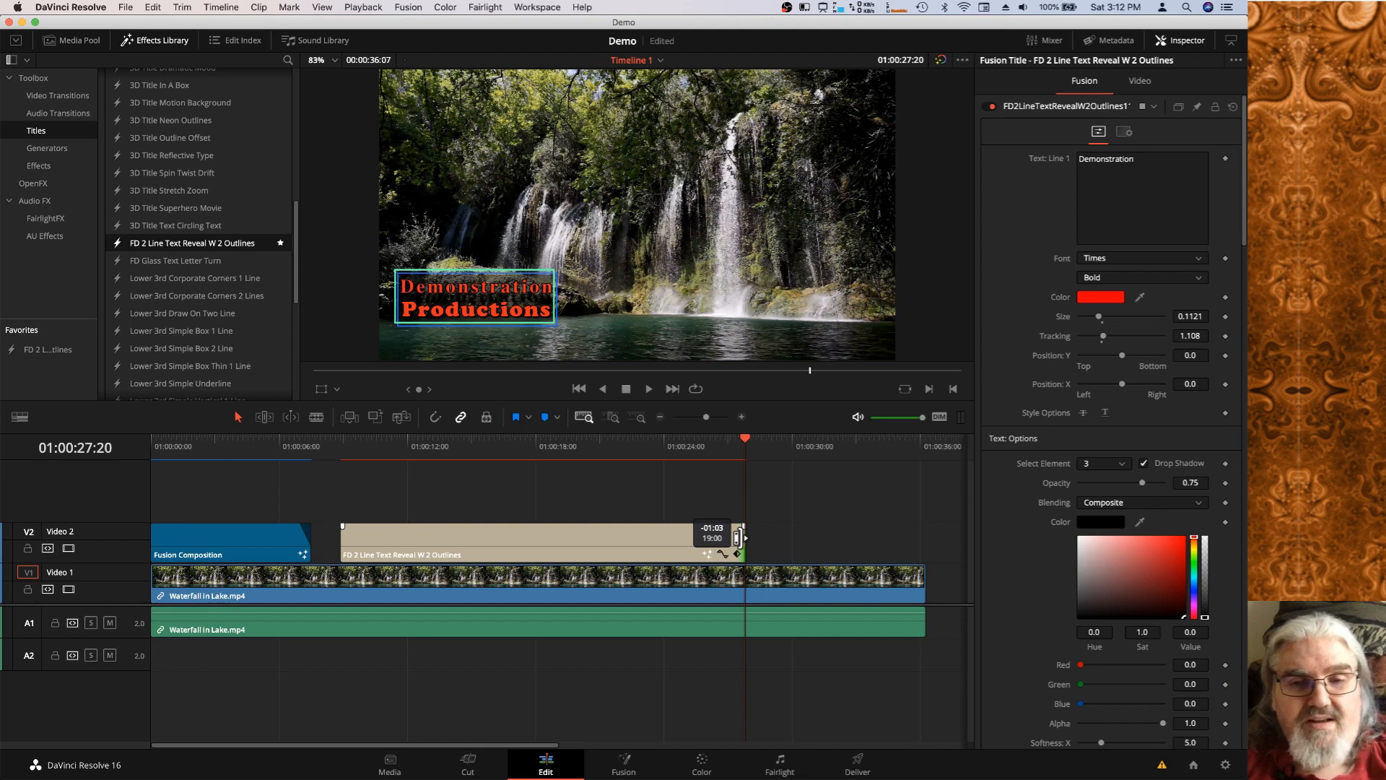
drag(737, 537, 743, 538)
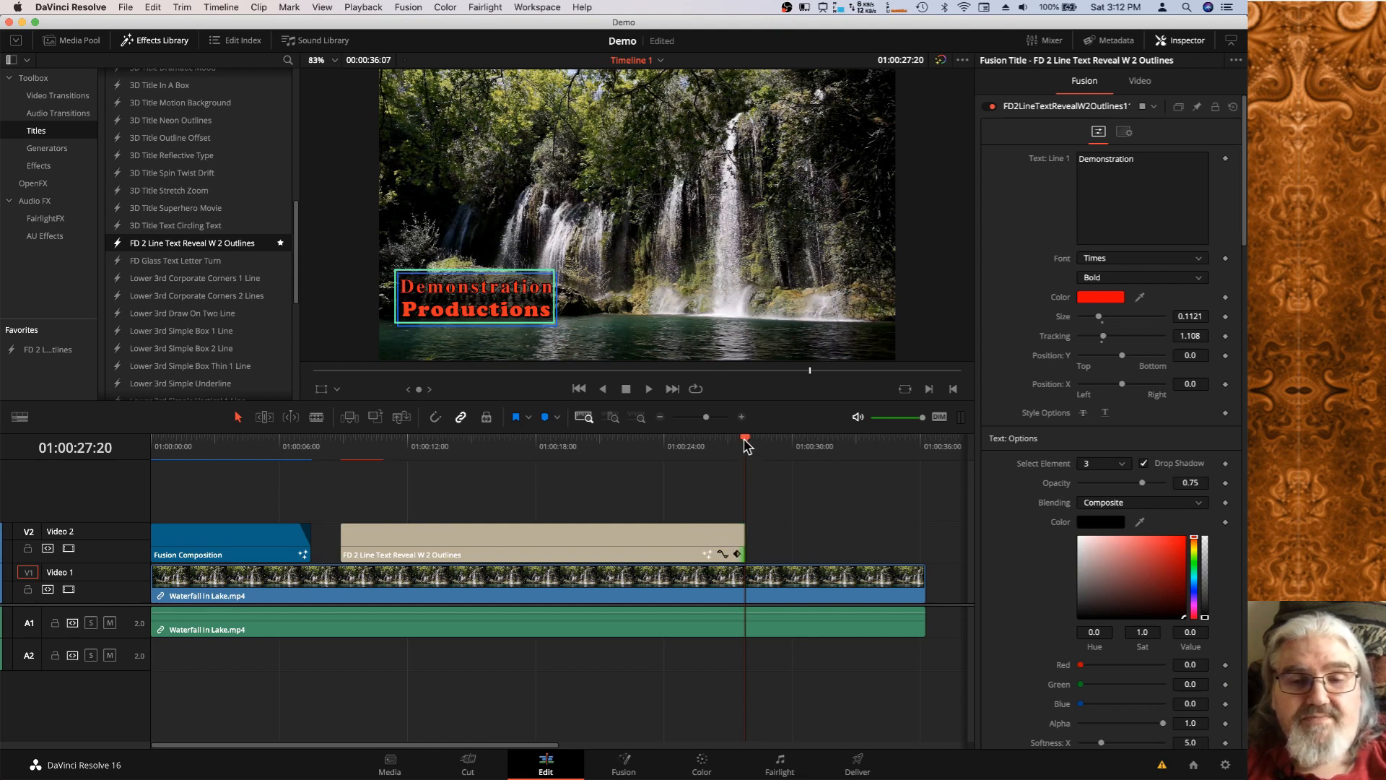
drag(745, 443, 702, 506)
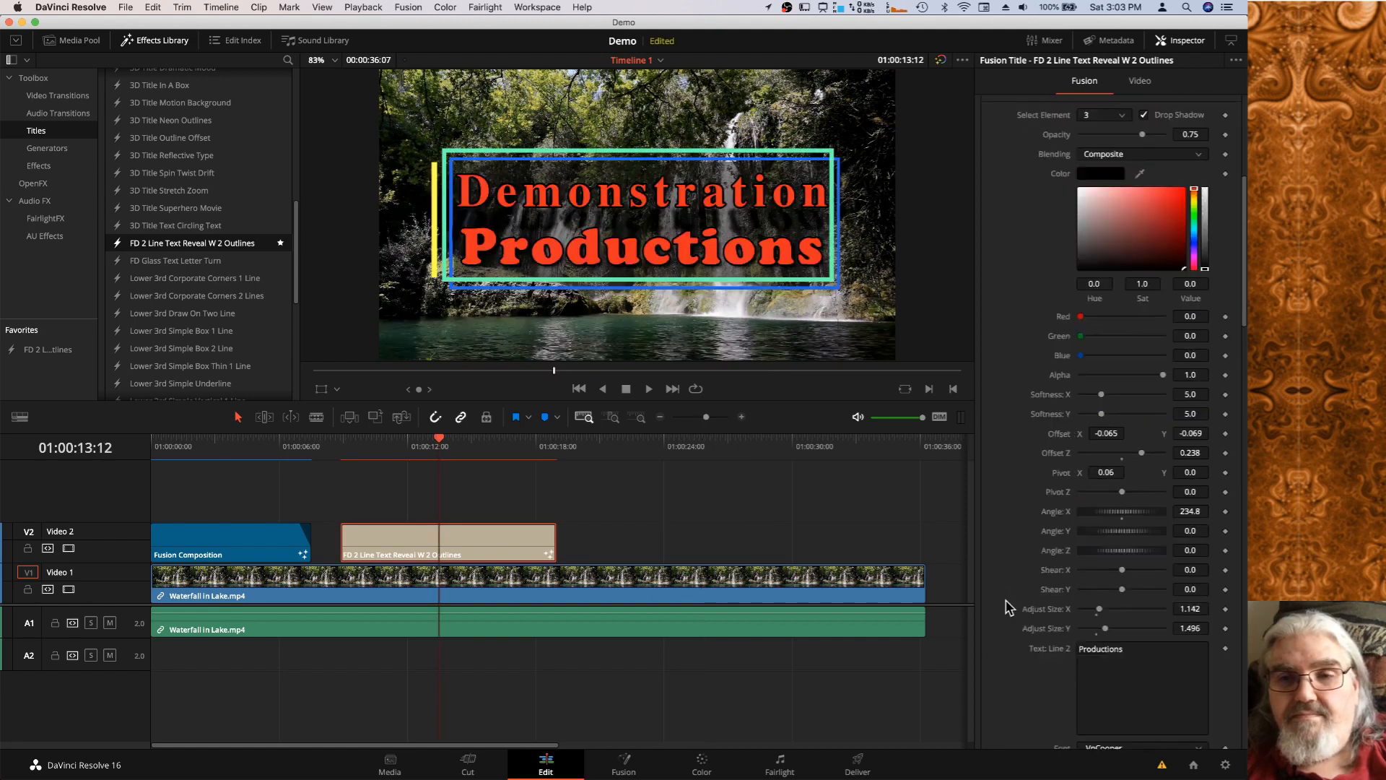
Examine all of the title's Fusion settings, from the first text line to the background outline and vertical line colors.
scroll(1008, 608, up, 5)
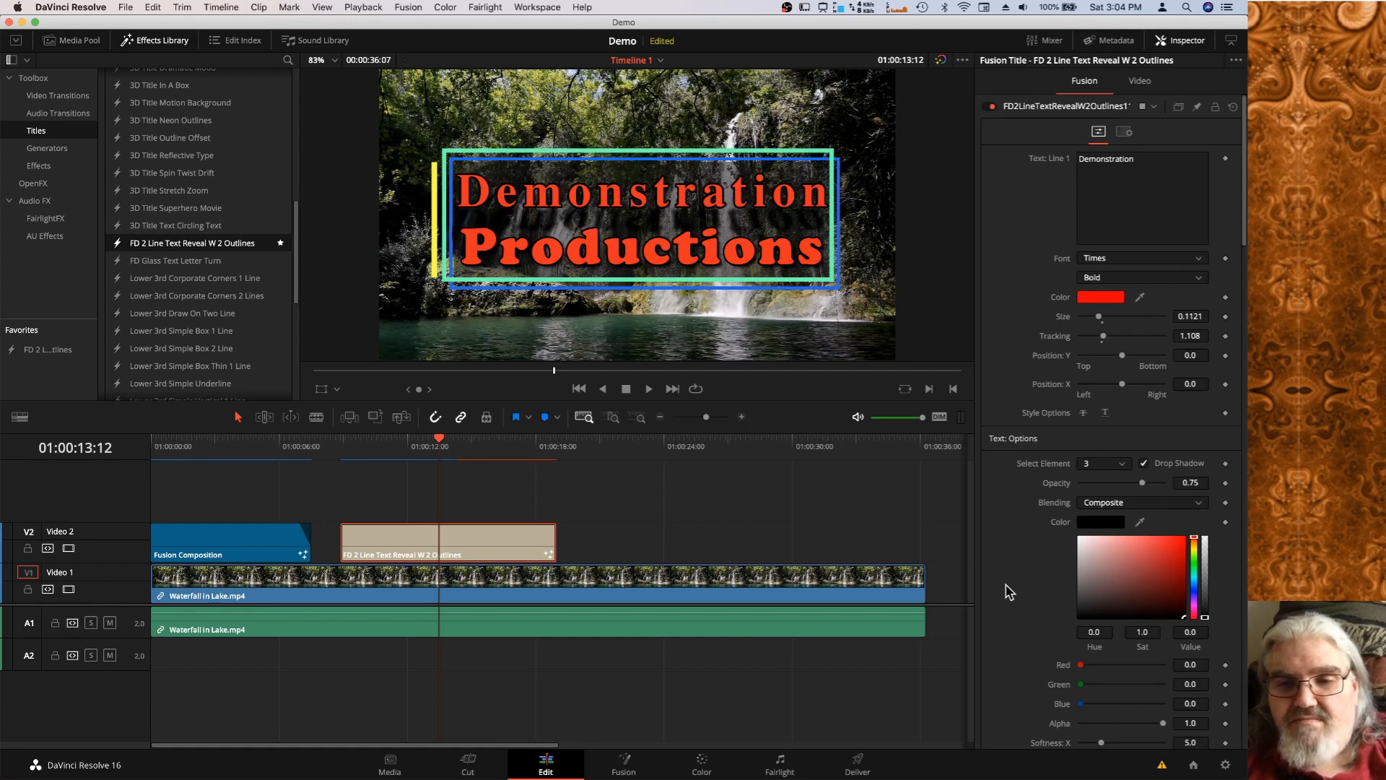
scroll(1008, 592, down, 5)
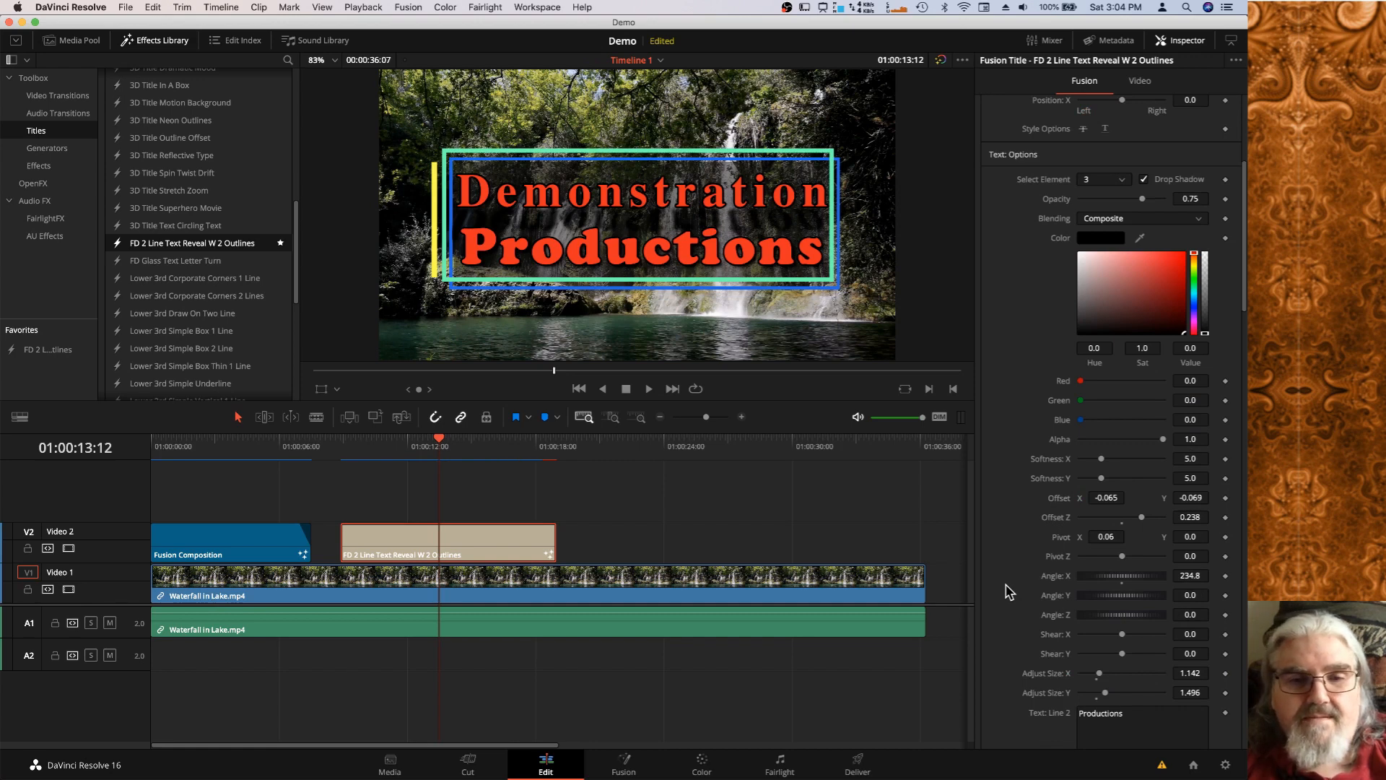
scroll(1008, 592, down, 8)
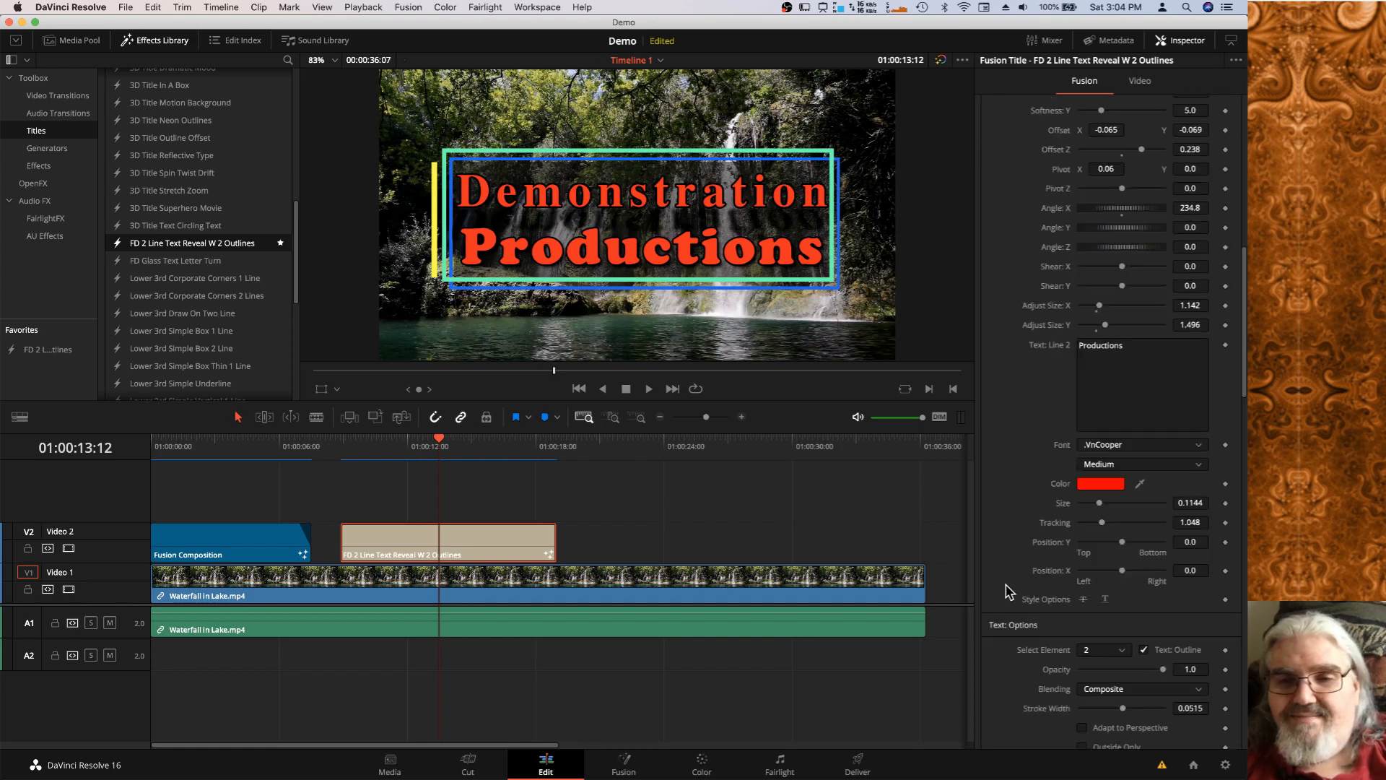
scroll(1009, 592, down, 12)
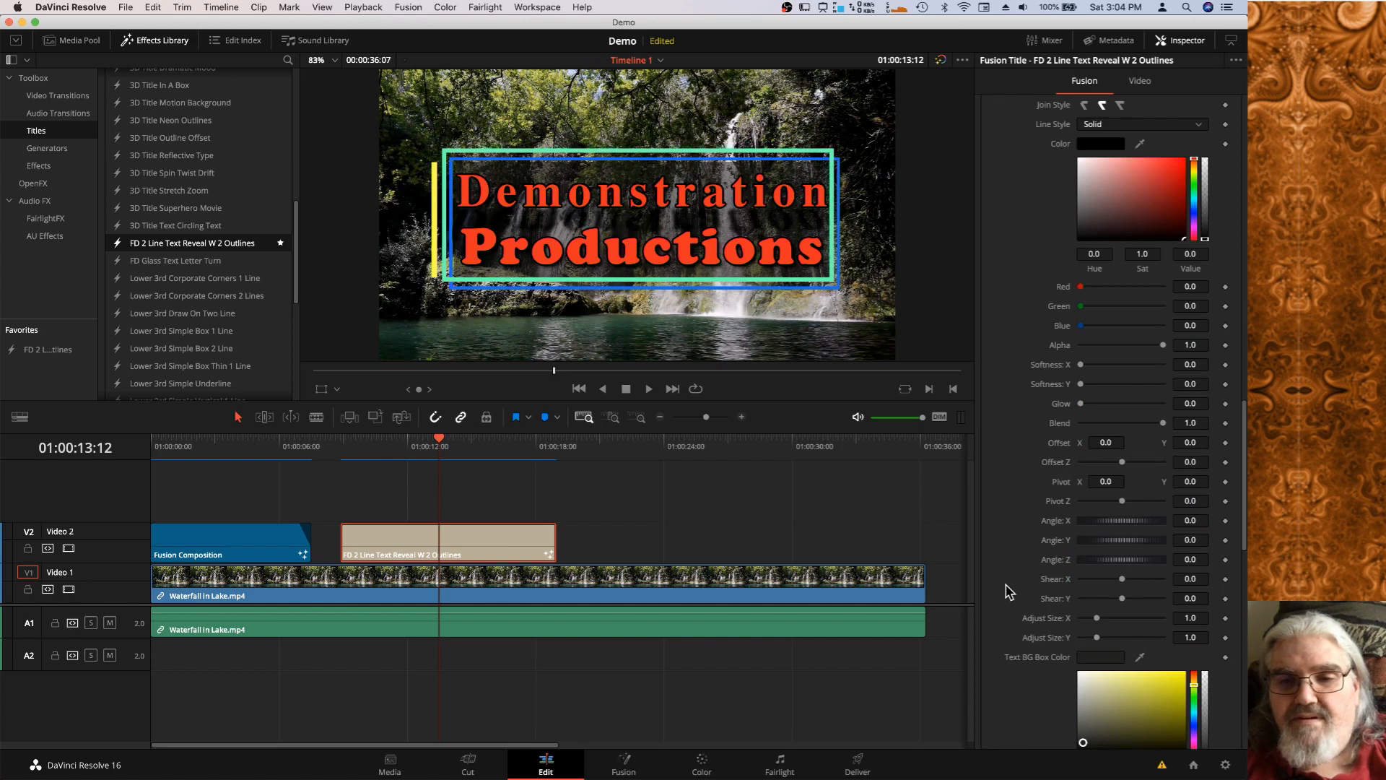
scroll(1008, 592, down, 15)
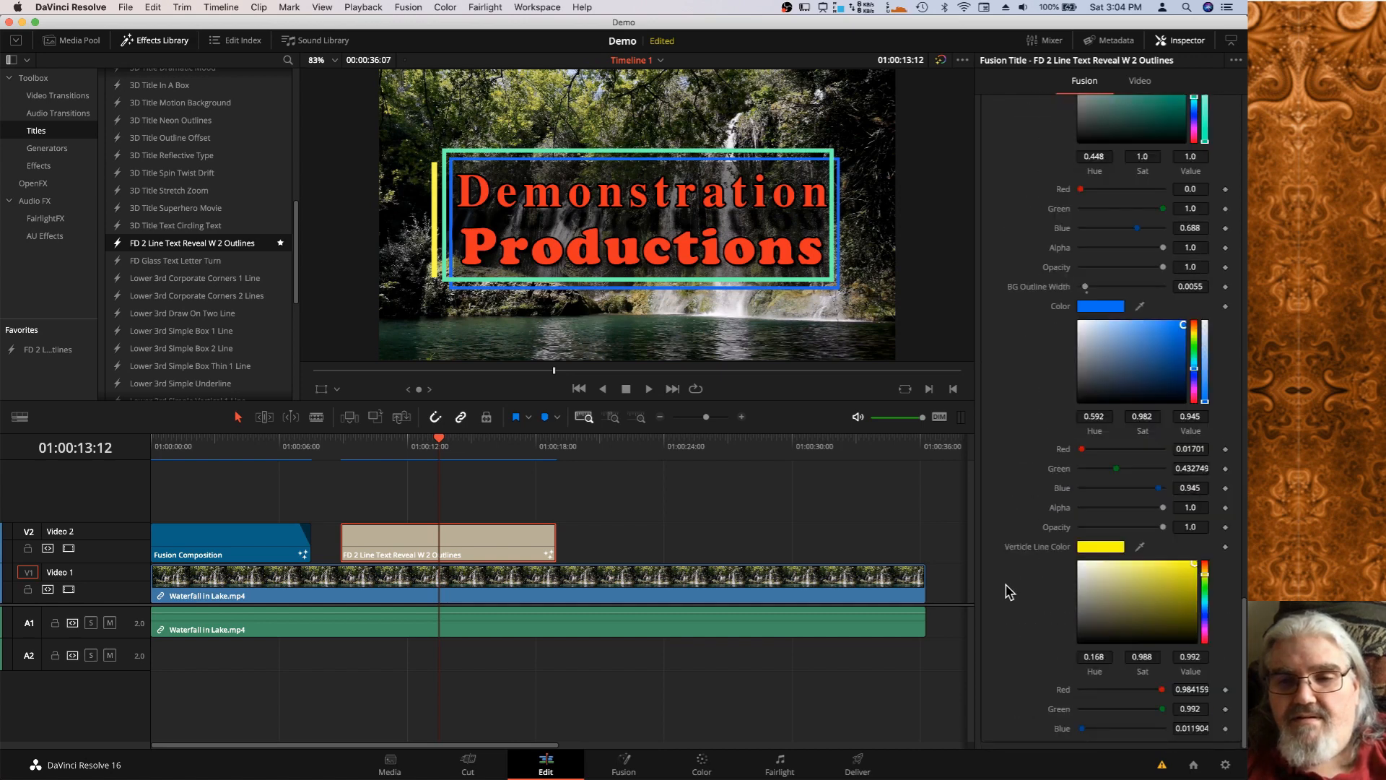